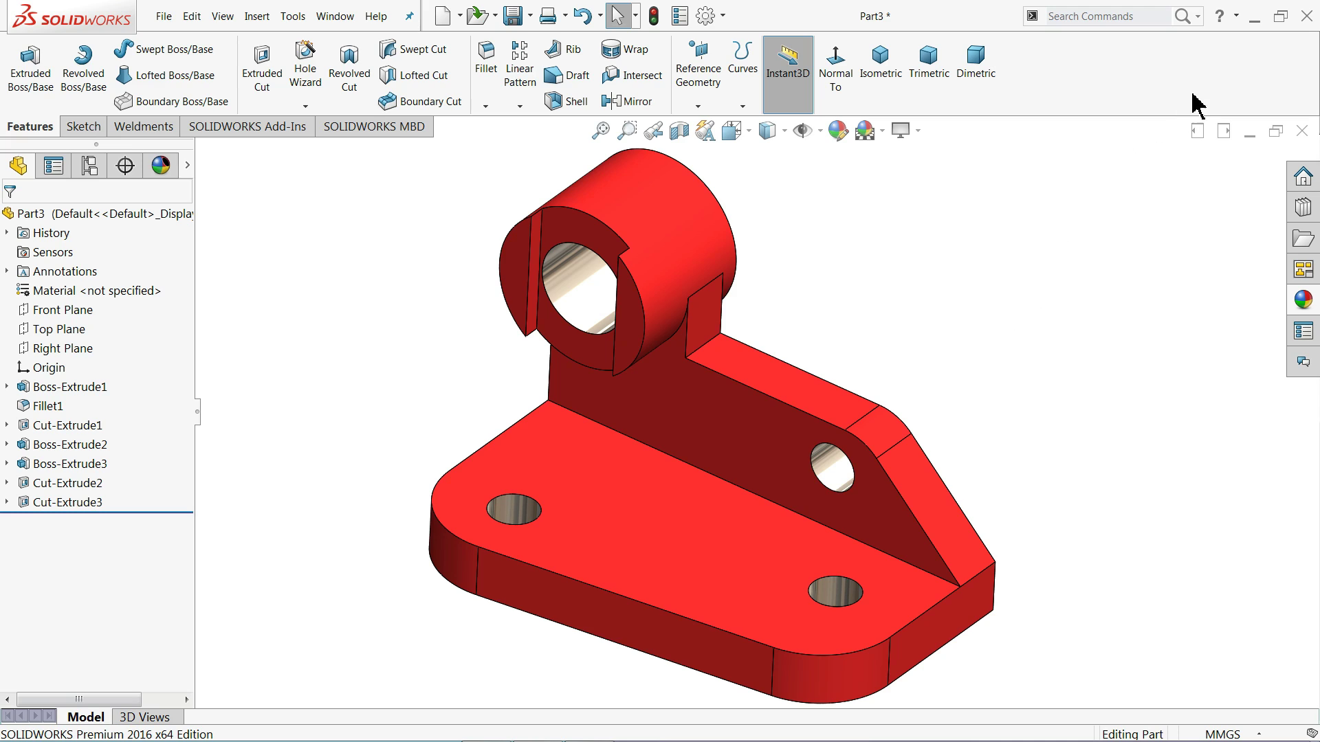
# Step: Minimize SOLIDWORKS to bring the IMG_0090 reference drawing into view
pyautogui.click(1255, 16)
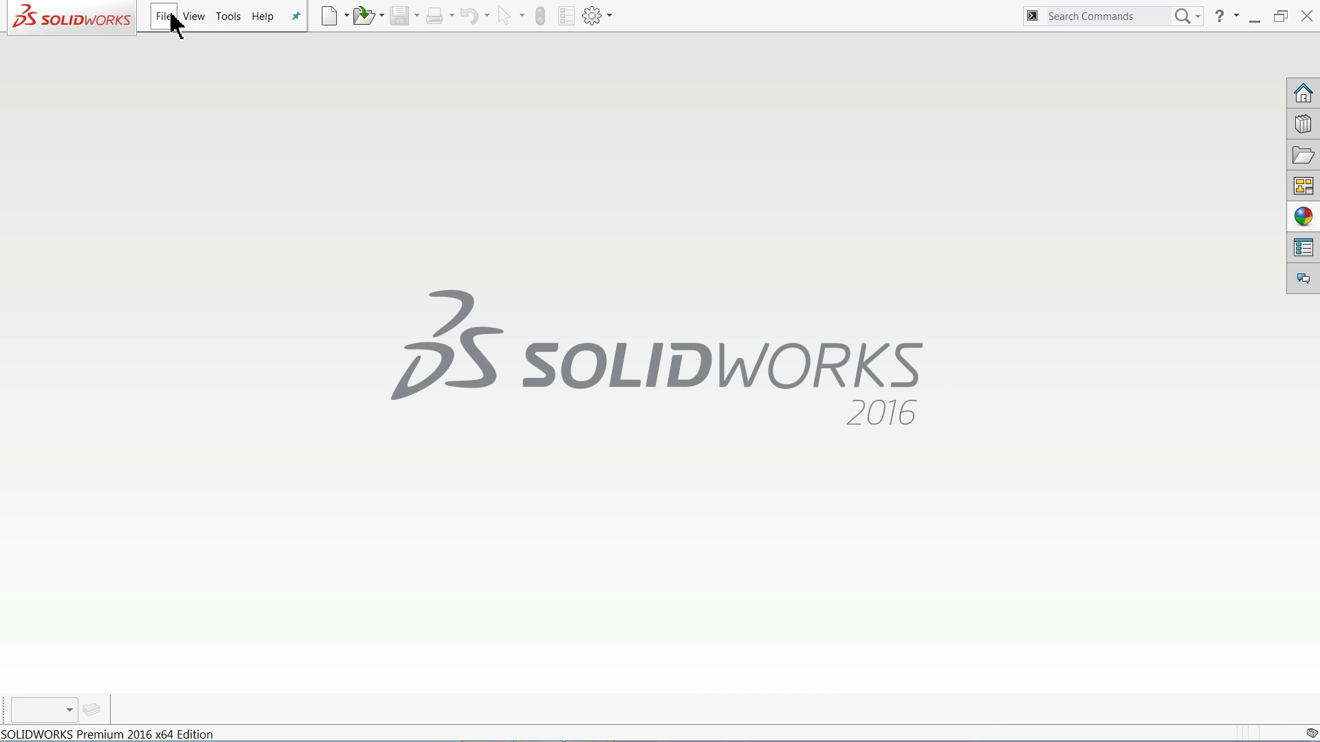
# Step: Create a new part and apply the Plain White scene
pyautogui.click(165, 17)
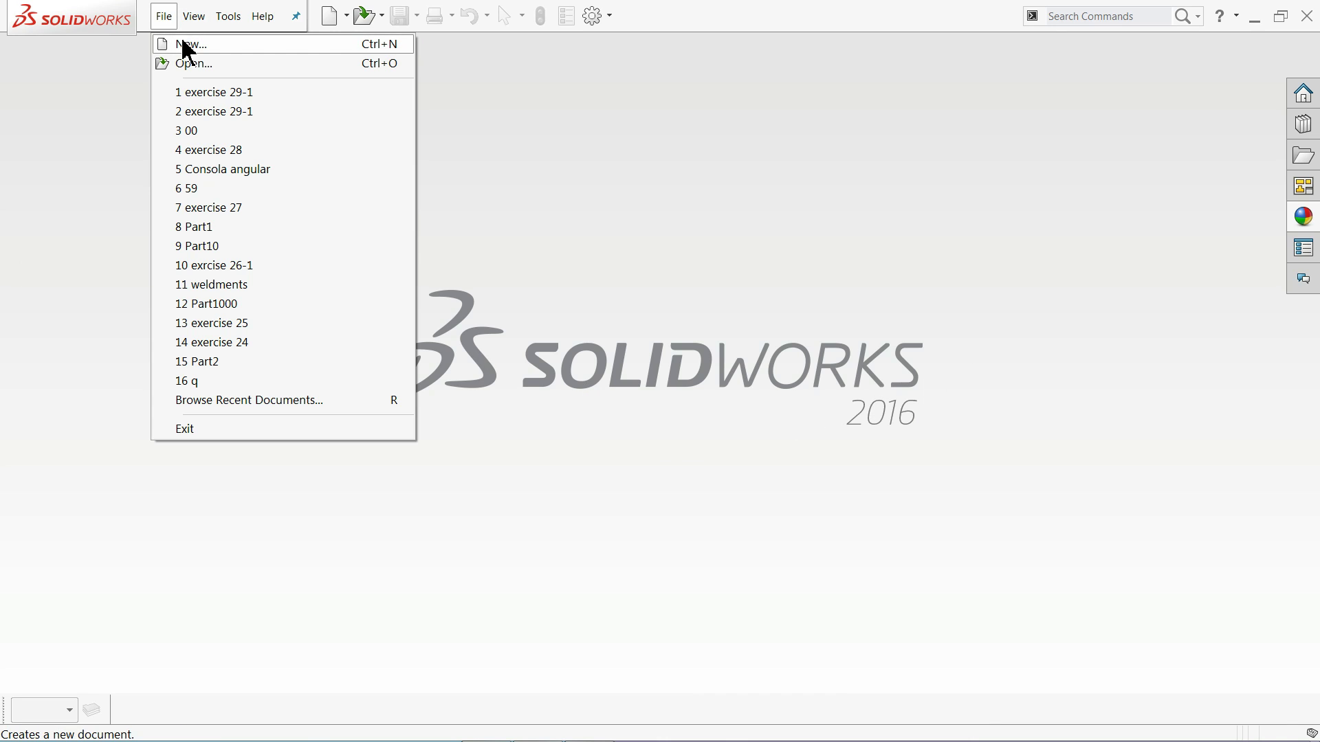
pyautogui.click(184, 44)
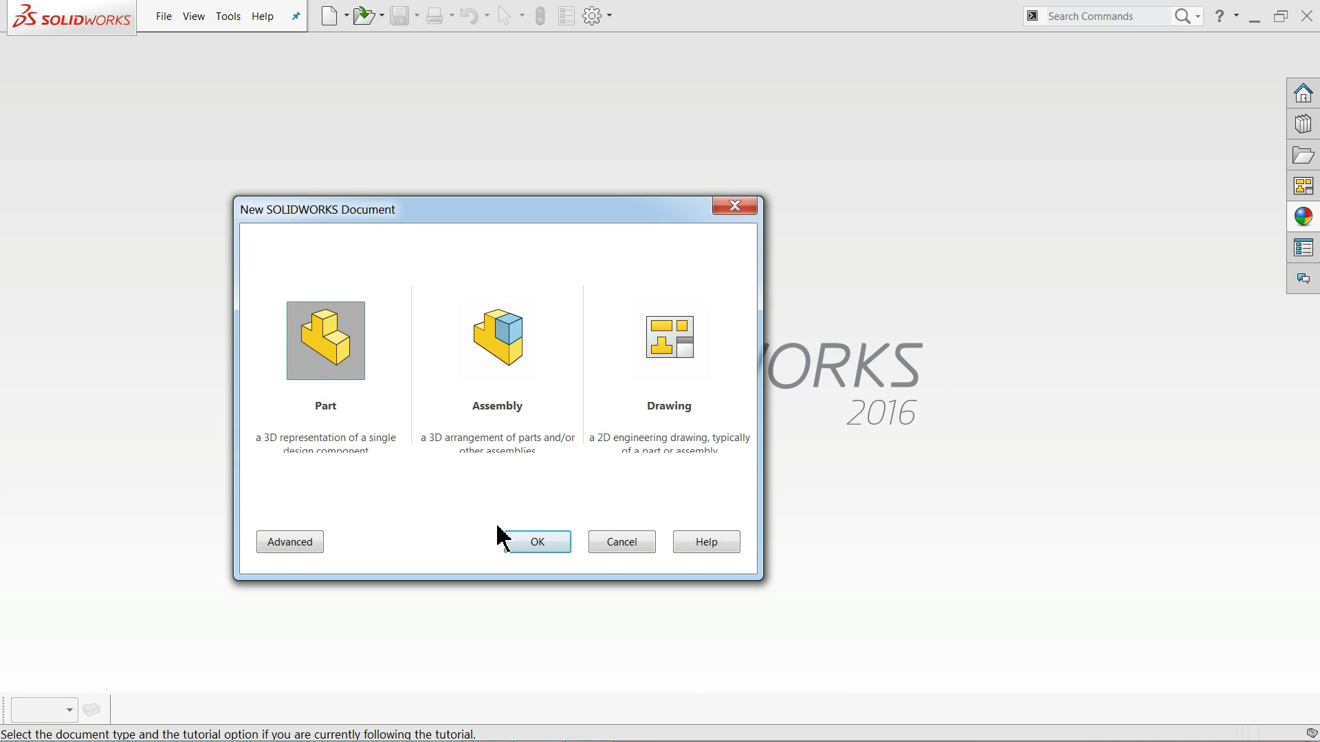
pyautogui.click(540, 548)
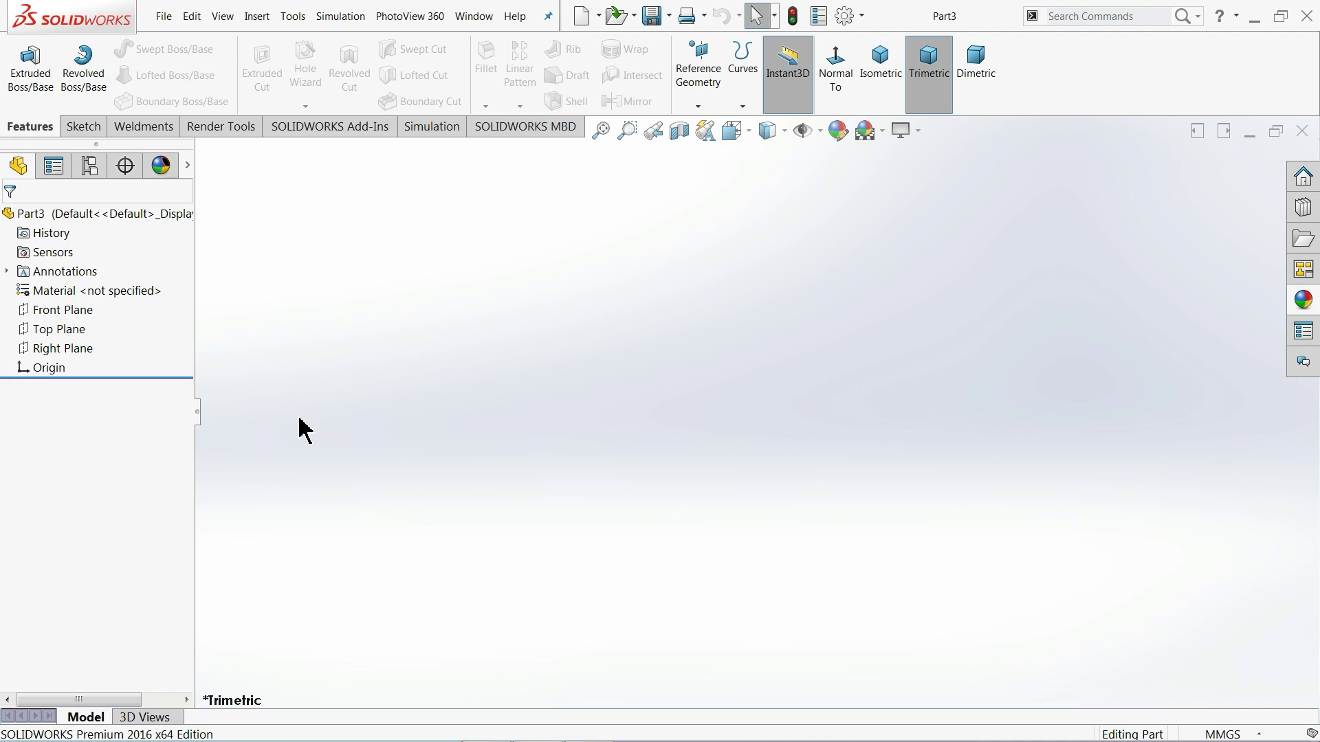
pyautogui.click(883, 134)
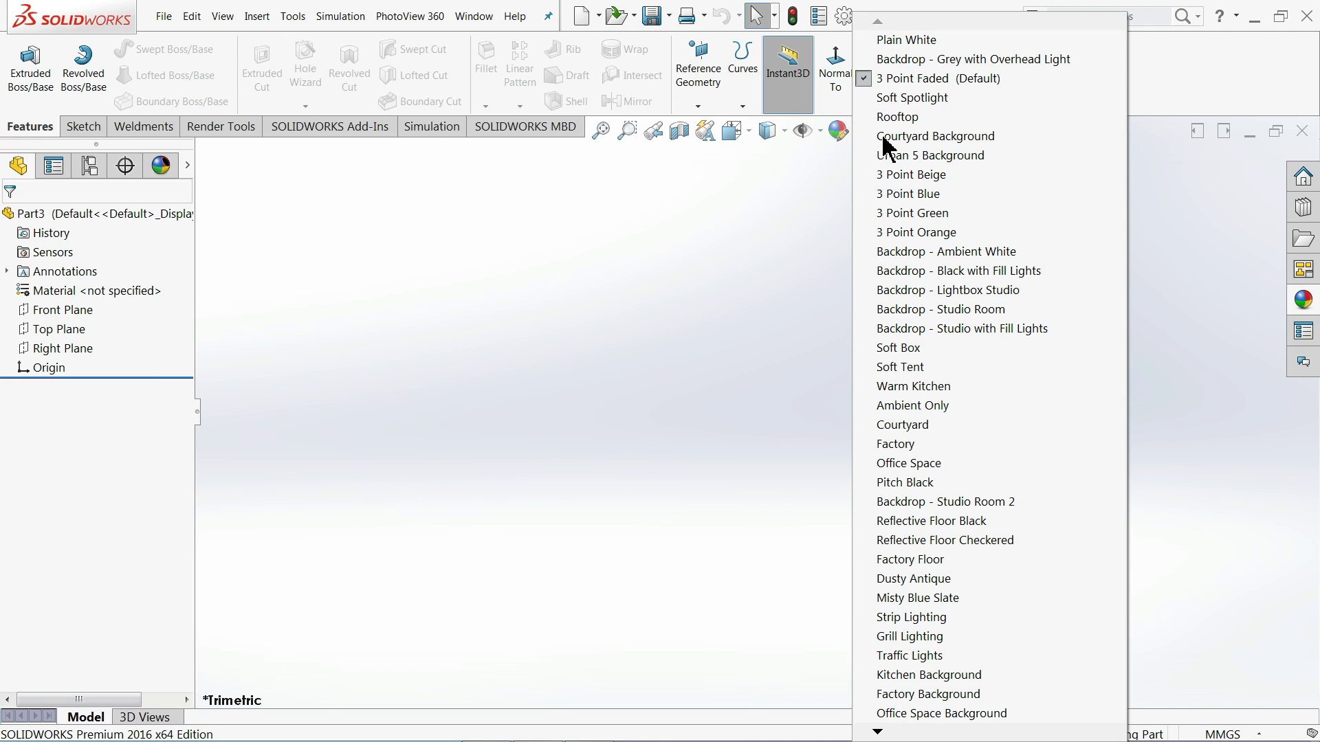
pyautogui.click(889, 49)
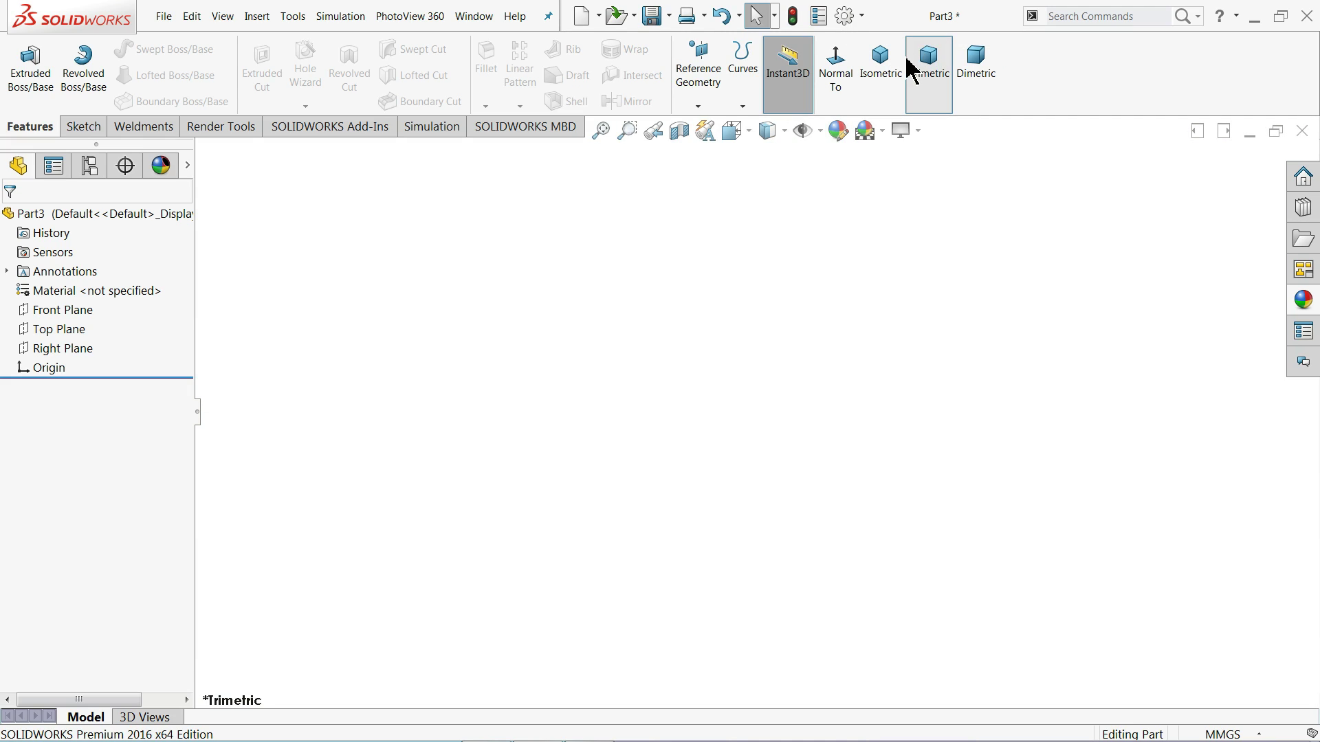
# Step: Set shaded and wireframe image quality to maximum, then bring back the reference drawing
pyautogui.click(840, 23)
pyautogui.click(206, 126)
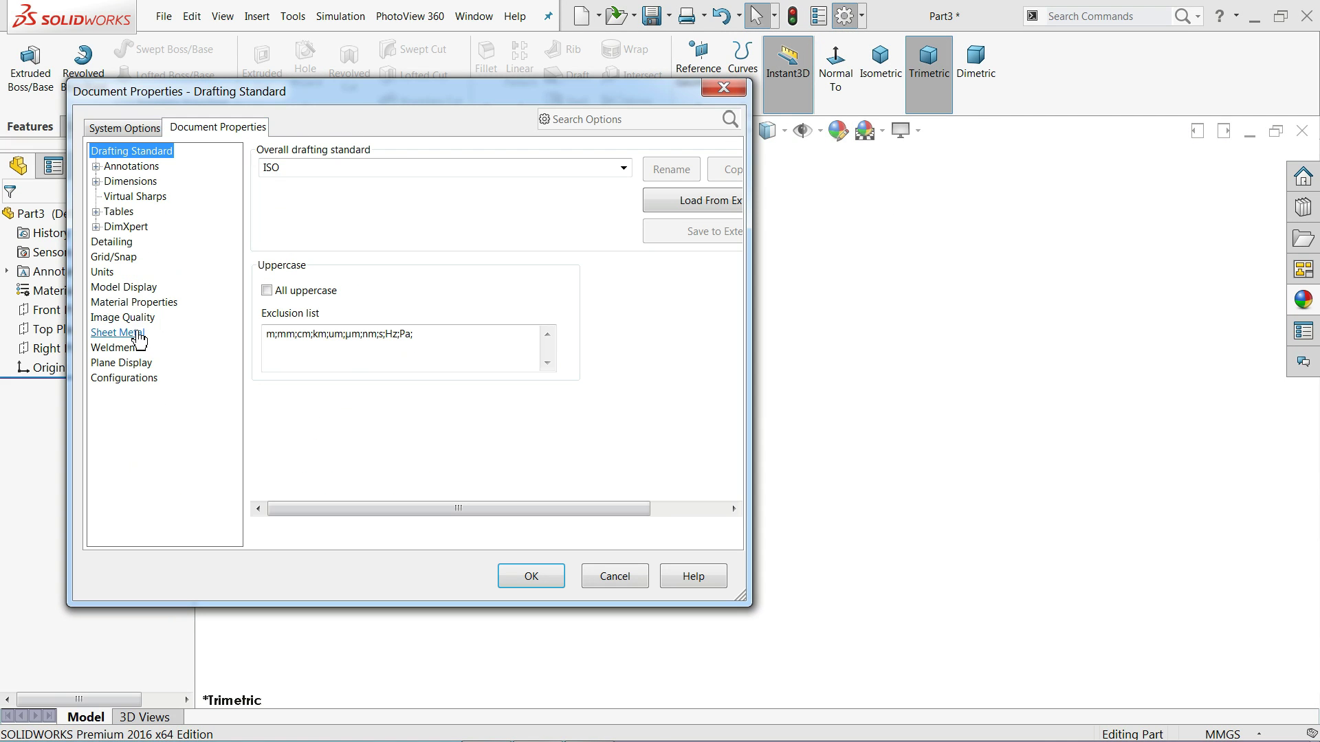
pyautogui.click(124, 318)
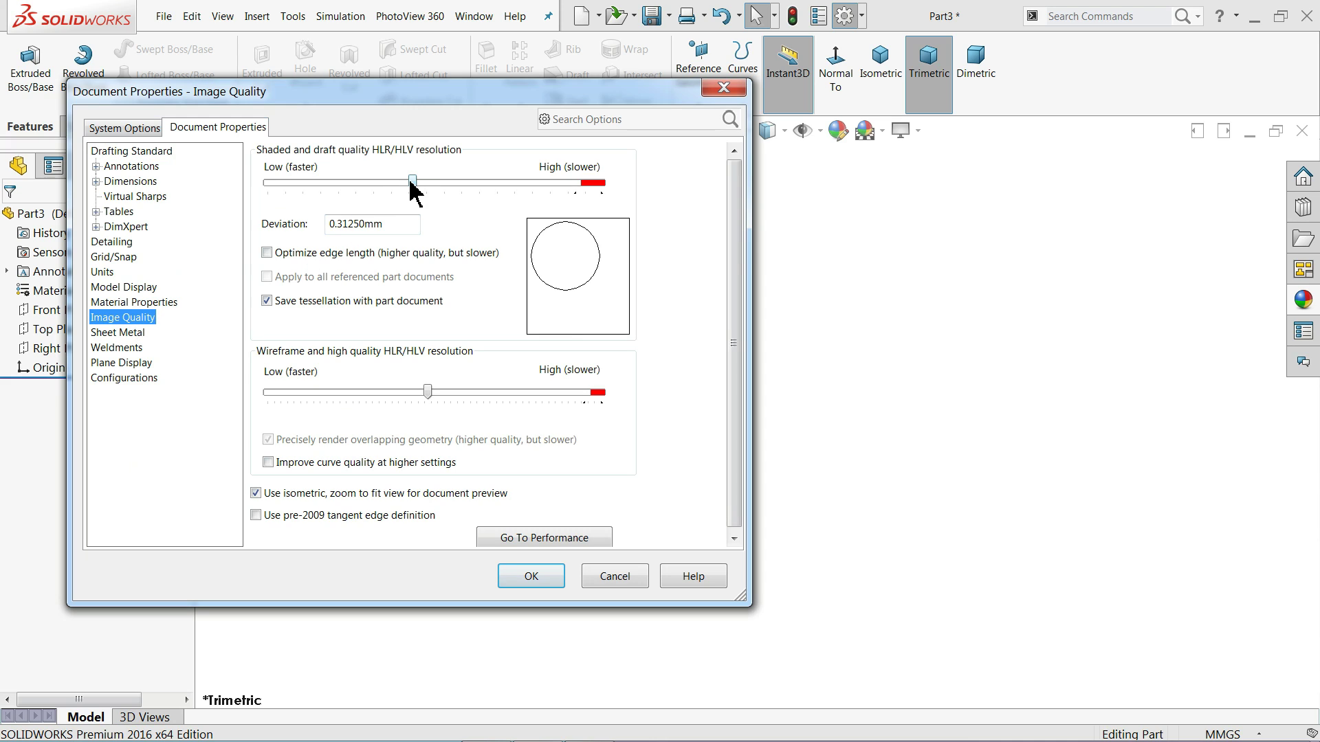
pyautogui.moveTo(412, 182); pyautogui.dragTo(656, 199)
pyautogui.moveTo(429, 393); pyautogui.dragTo(580, 411)
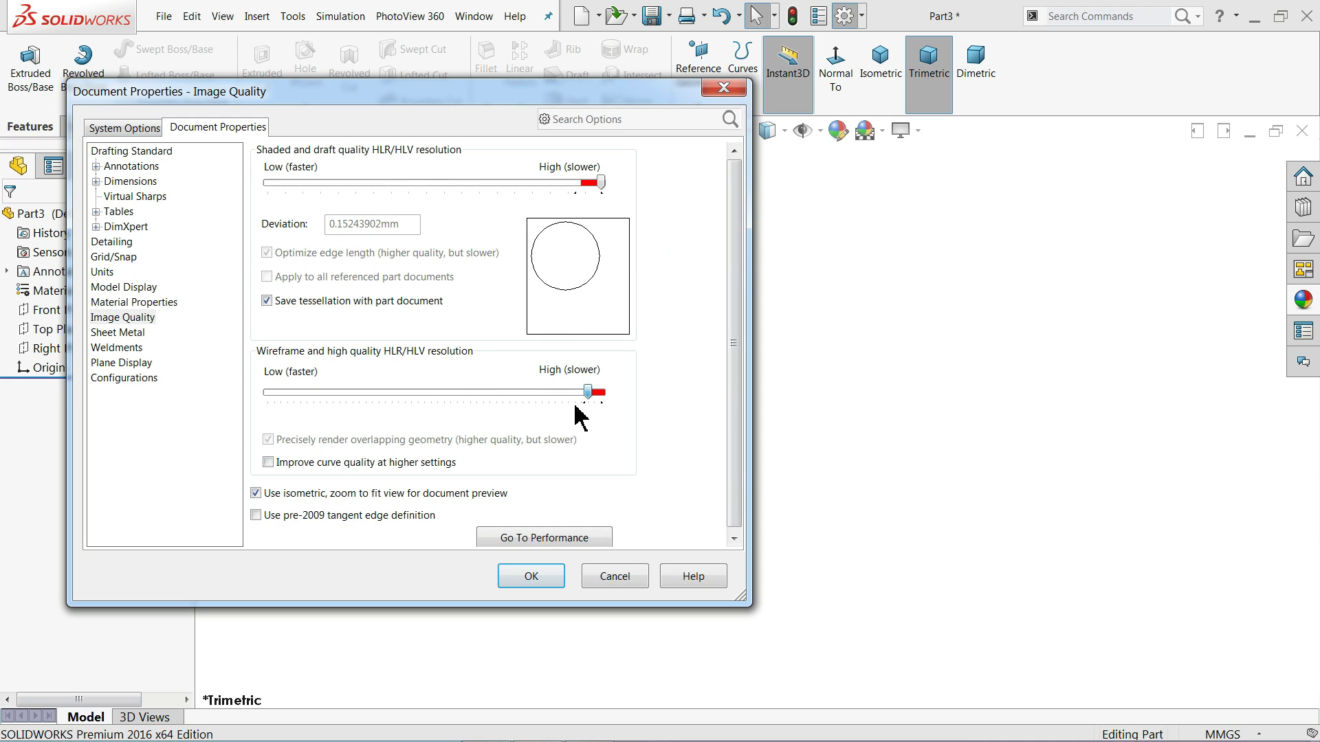
pyautogui.click(543, 584)
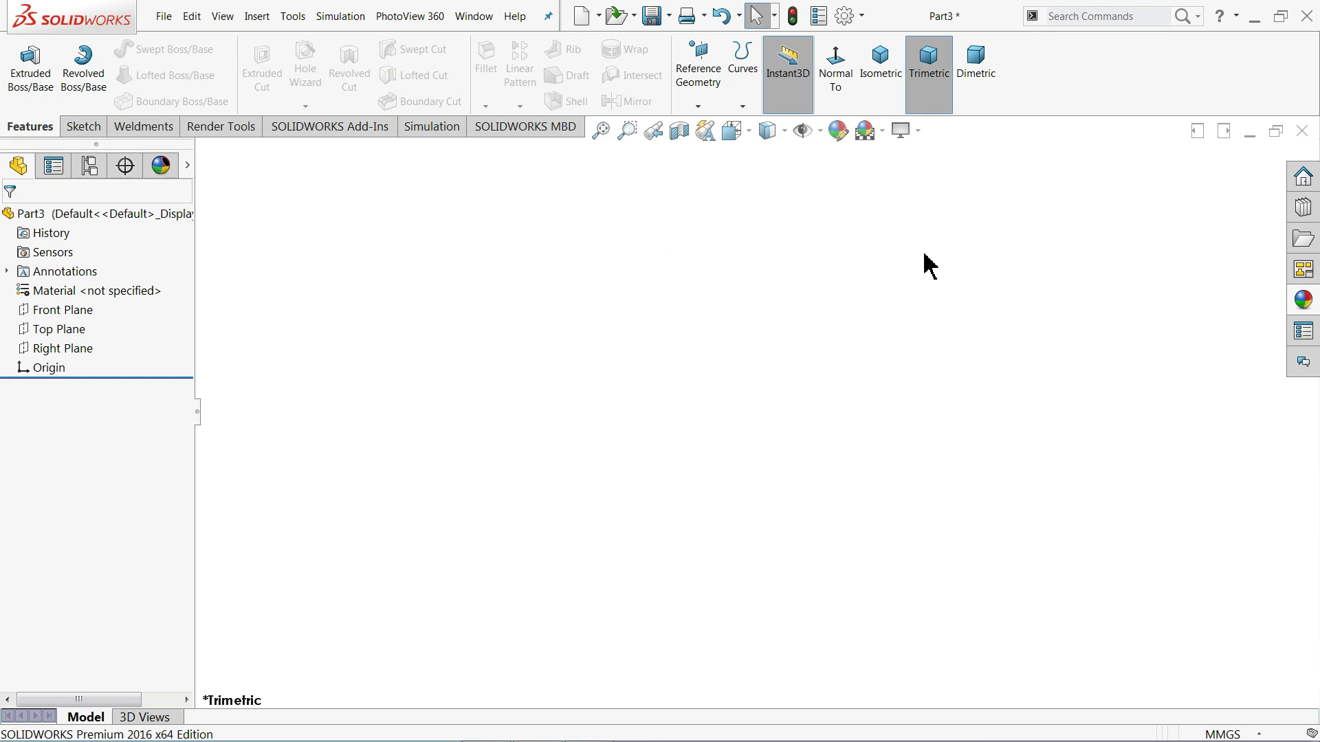
pyautogui.click(1254, 16)
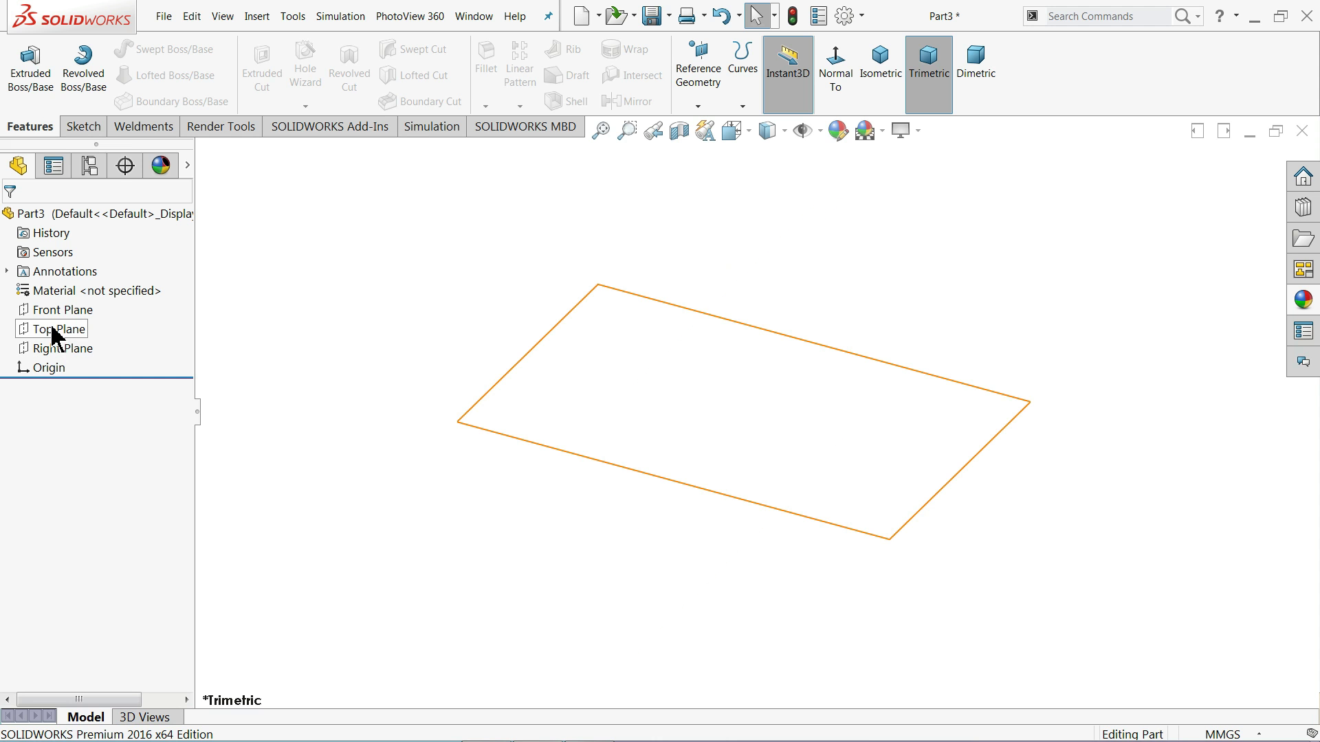
# Step: Sketch a closed four-line outline on the Top Plane starting from the origin
pyautogui.click(59, 329)
pyautogui.click(64, 303)
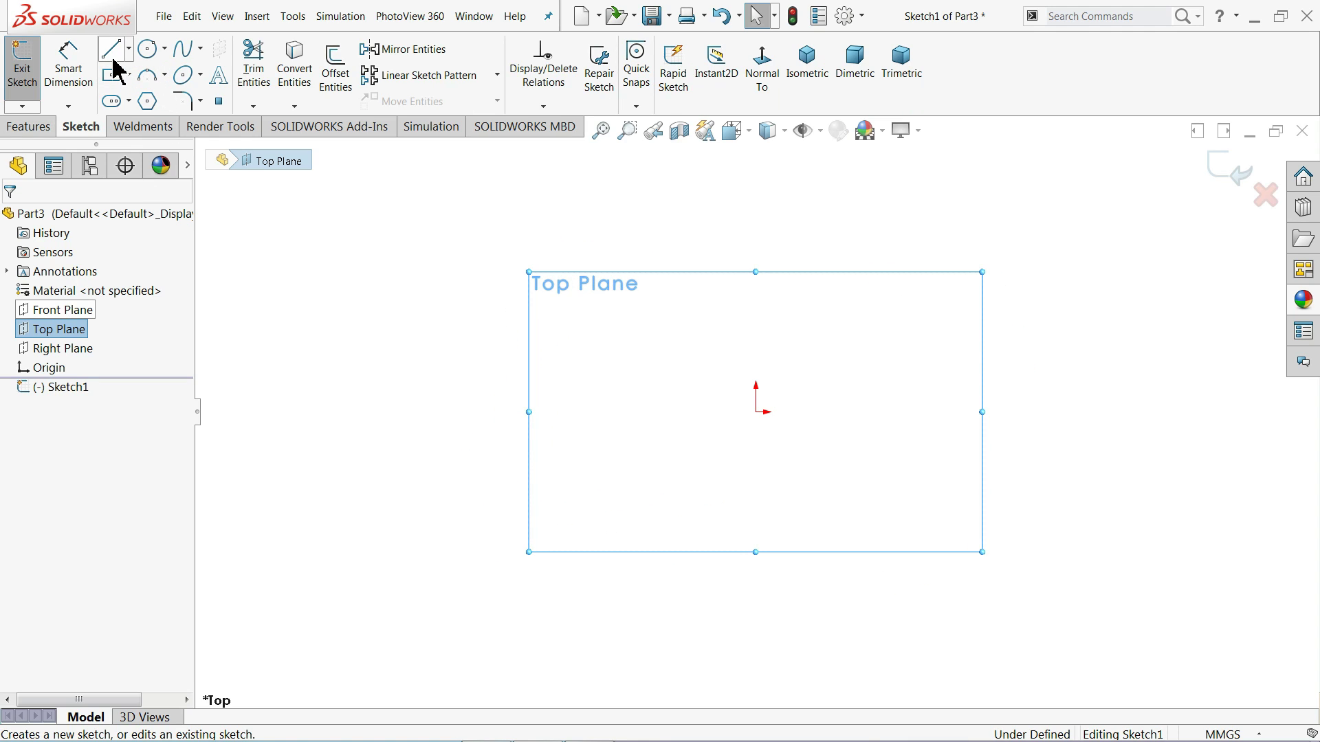
pyautogui.click(112, 55)
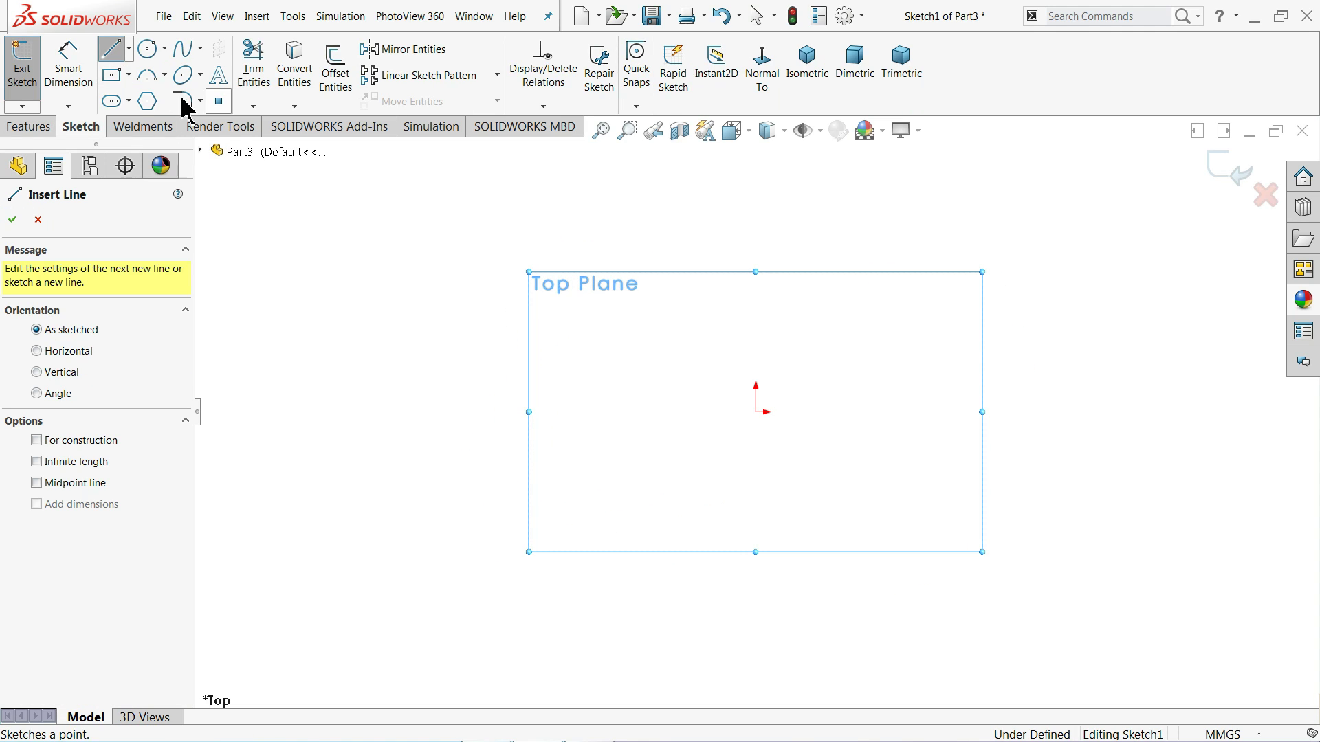
pyautogui.click(756, 412)
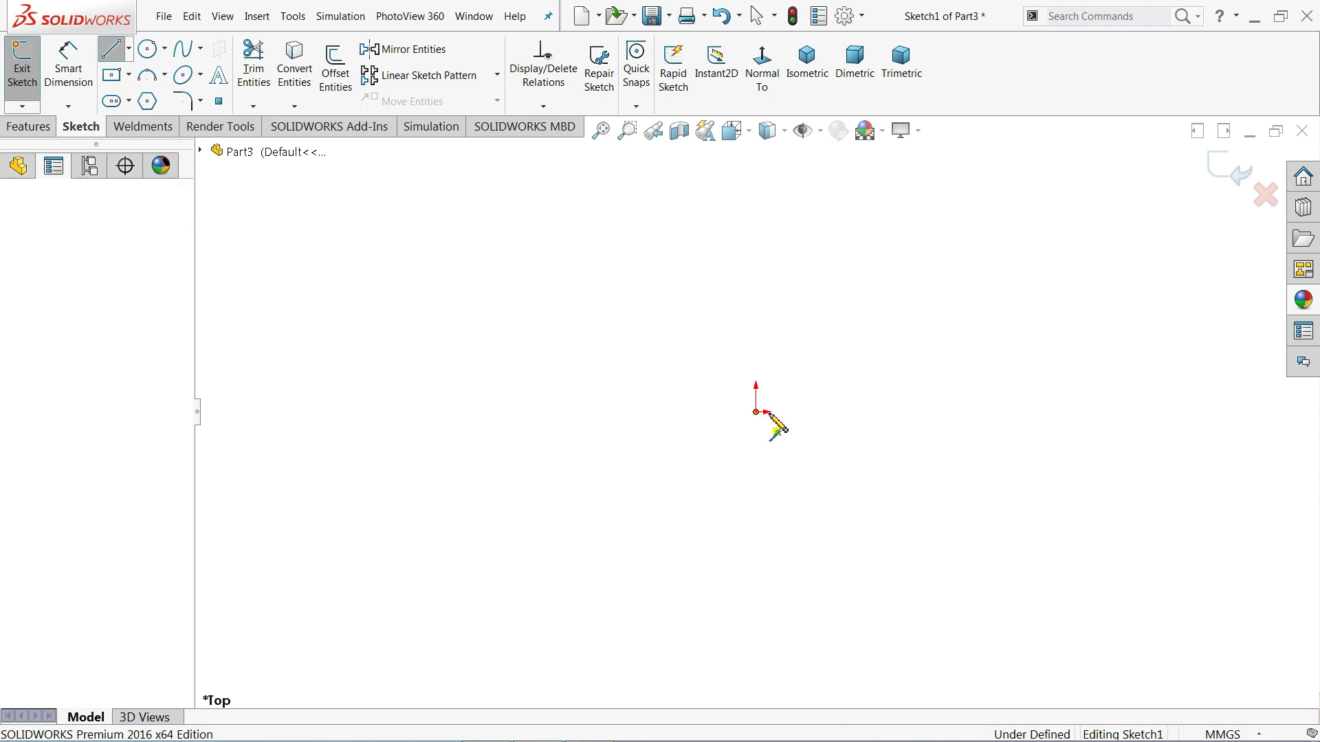
pyautogui.click(983, 411)
pyautogui.click(983, 514)
pyautogui.click(756, 568)
pyautogui.click(756, 412)
pyautogui.scroll(-5, 952, 496)
pyautogui.scroll(-2, 756, 439)
pyautogui.scroll(1, 717, 419)
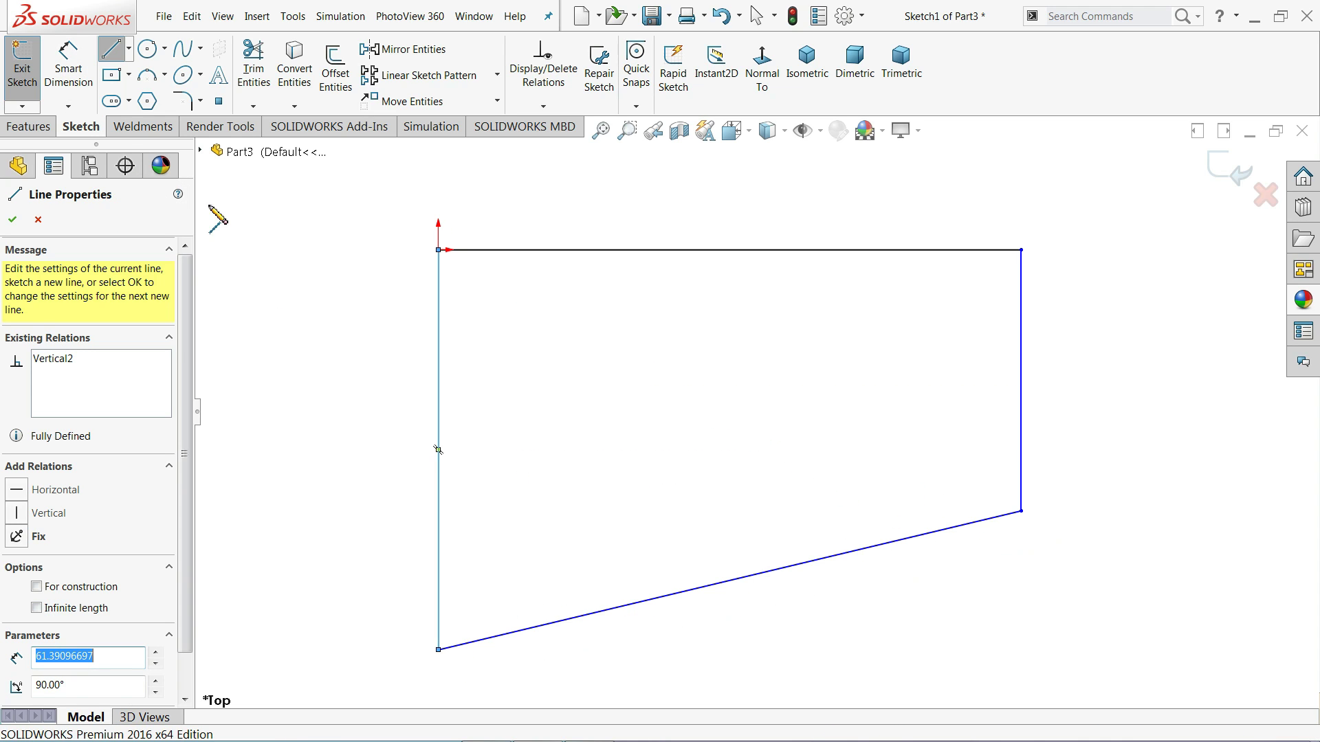
pyautogui.rightClick(234, 172)
pyautogui.click(307, 228)
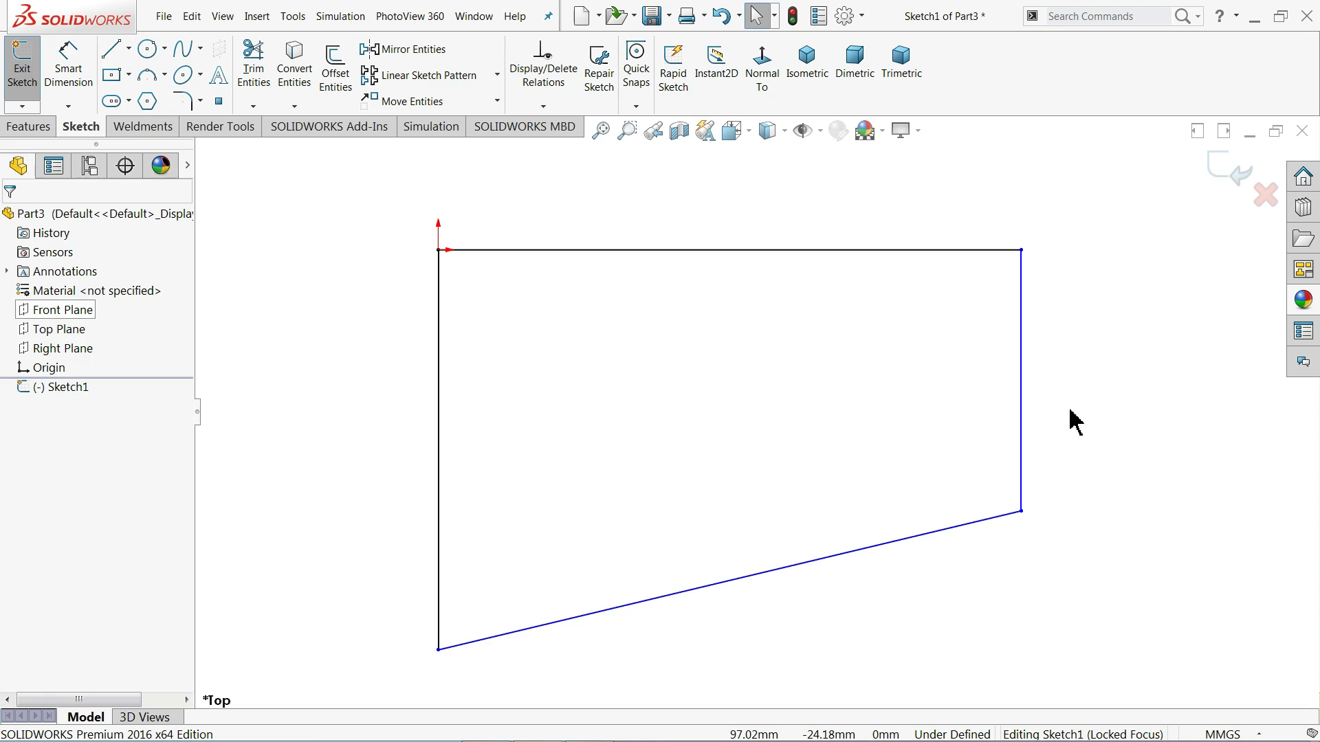
# Step: Dimension the outline's top, left and right edges as 142, 90 and 70
pyautogui.click(1020, 421)
pyautogui.click(637, 356)
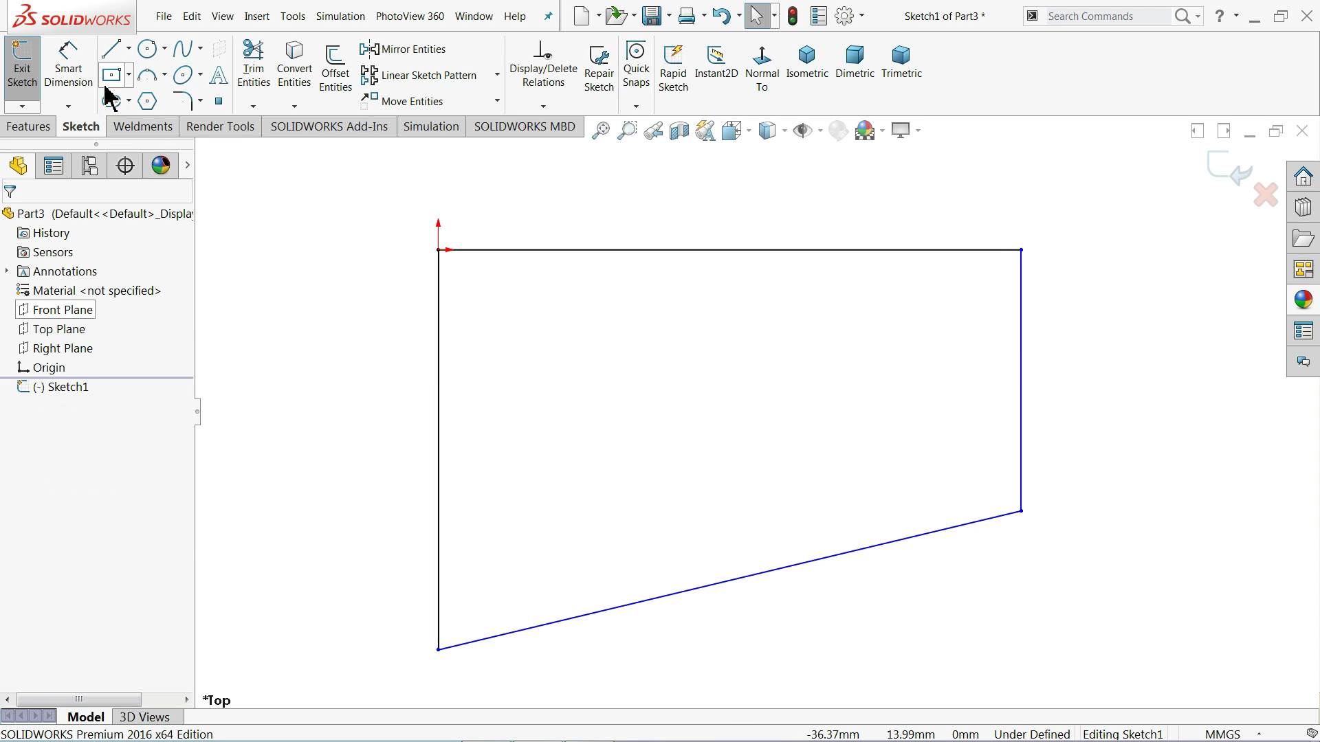
pyautogui.click(69, 69)
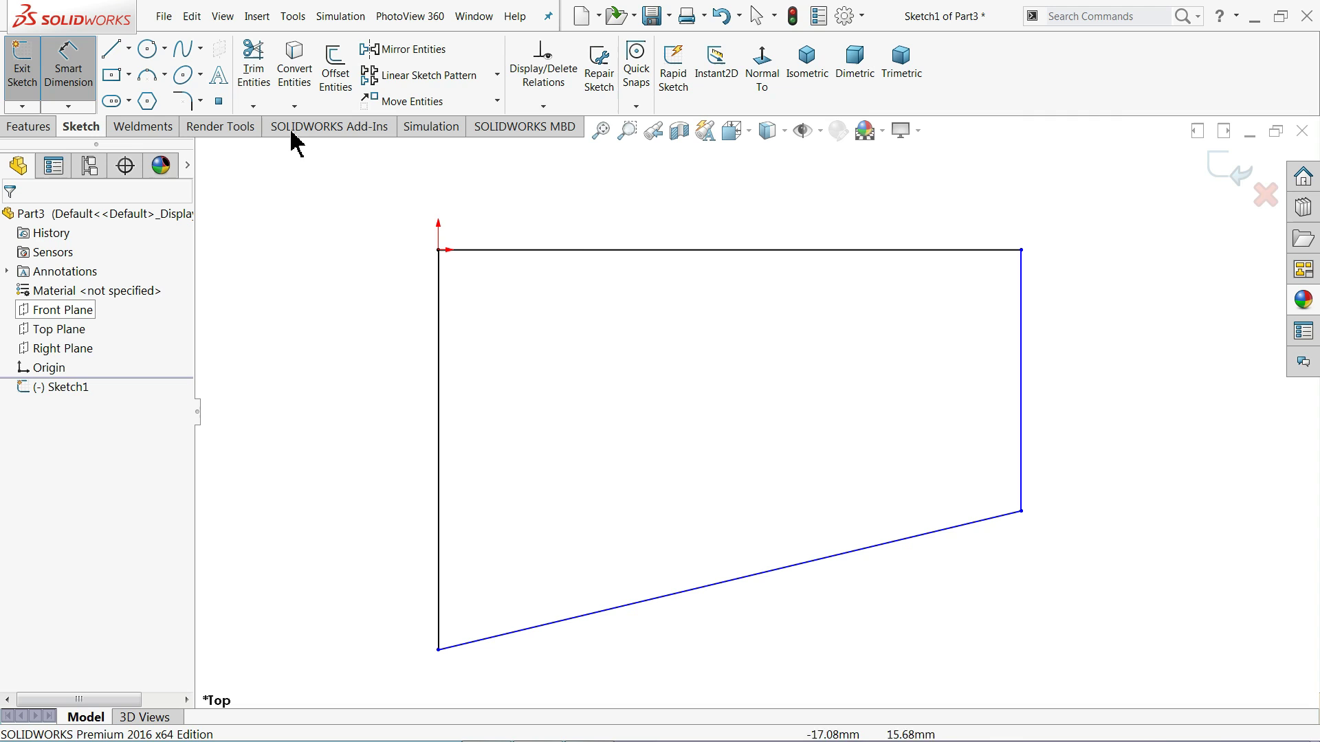
pyautogui.click(697, 253)
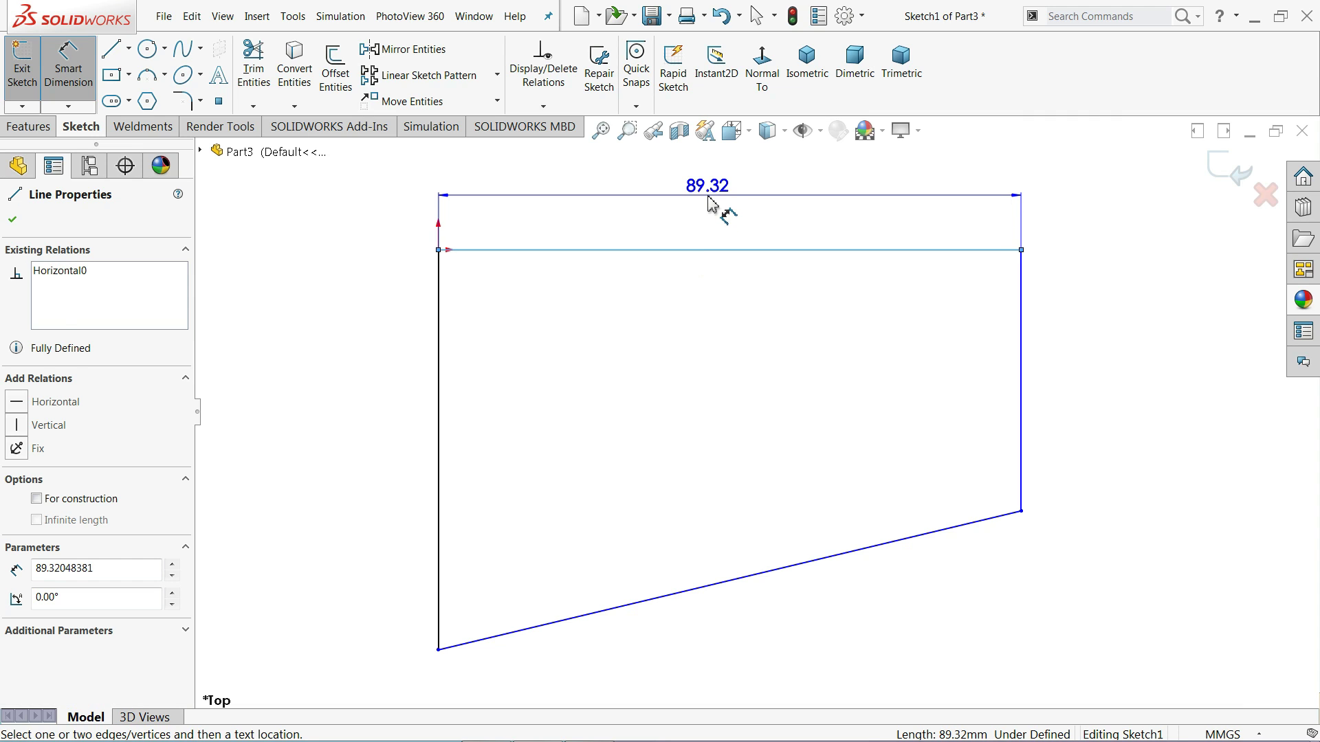
pyautogui.click(710, 203)
pyautogui.write('142')
pyautogui.press('Return')
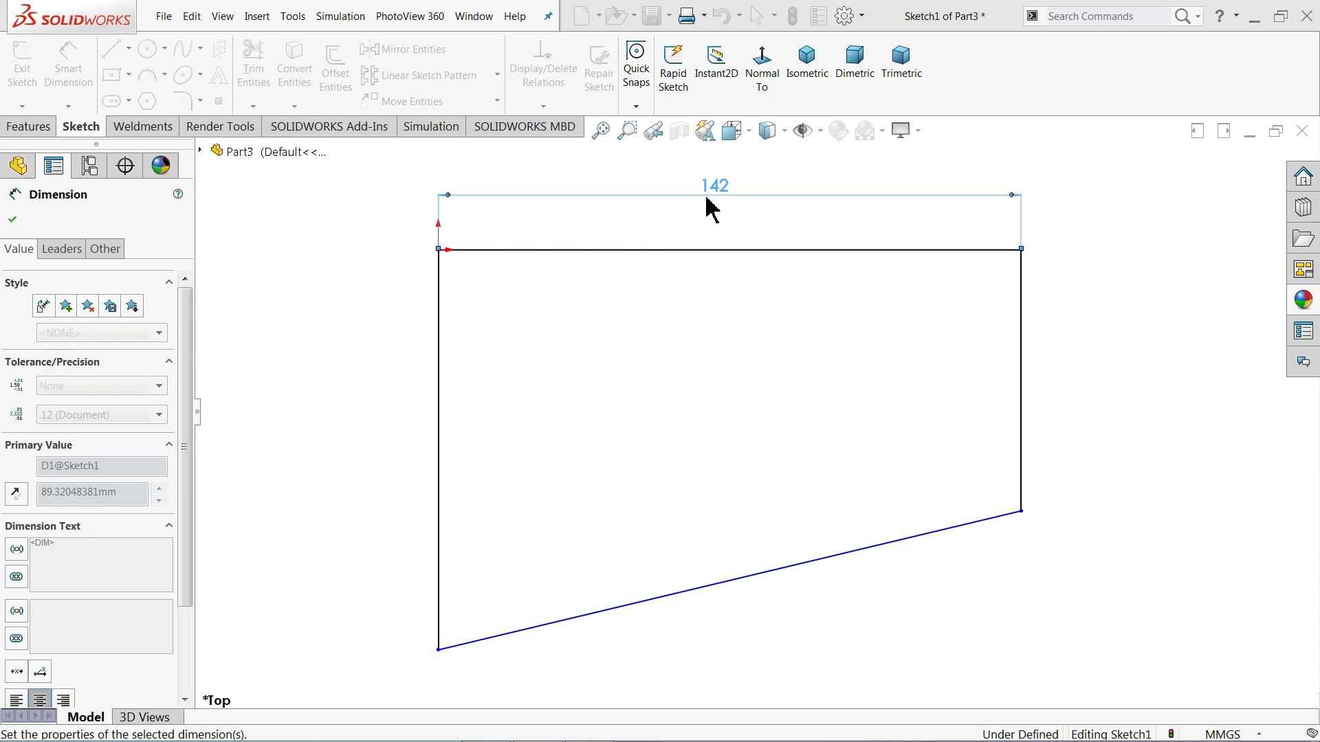
pyautogui.click(442, 413)
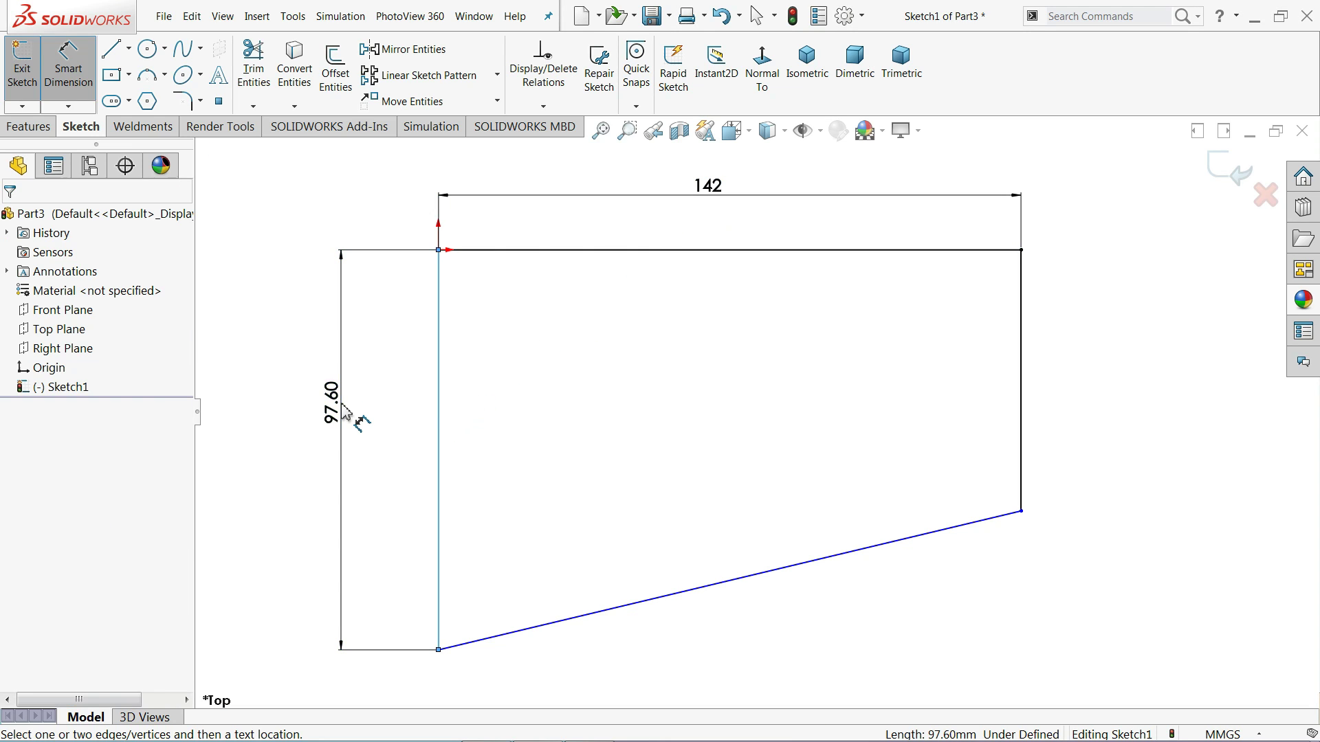
pyautogui.click(343, 412)
pyautogui.write('90')
pyautogui.press('Return')
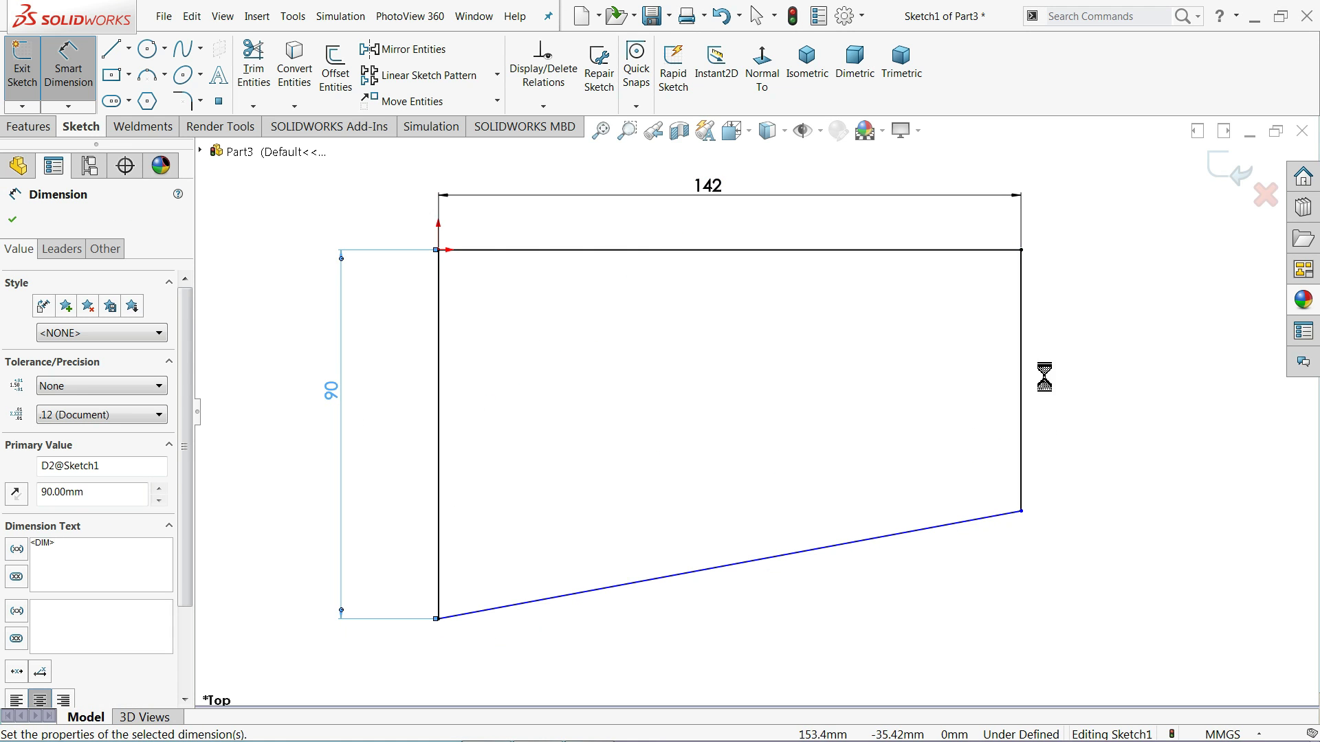
pyautogui.click(1022, 377)
pyautogui.click(1068, 377)
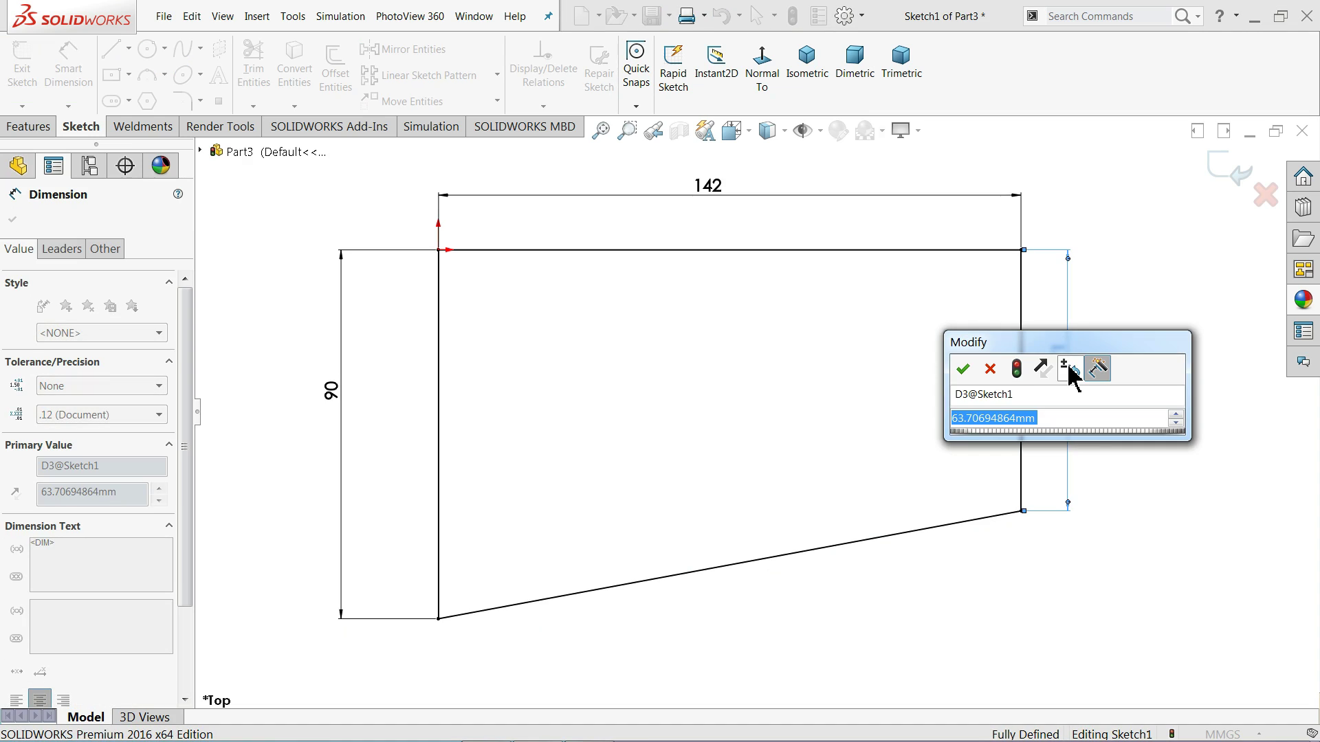
pyautogui.write('70')
pyautogui.press('Return')
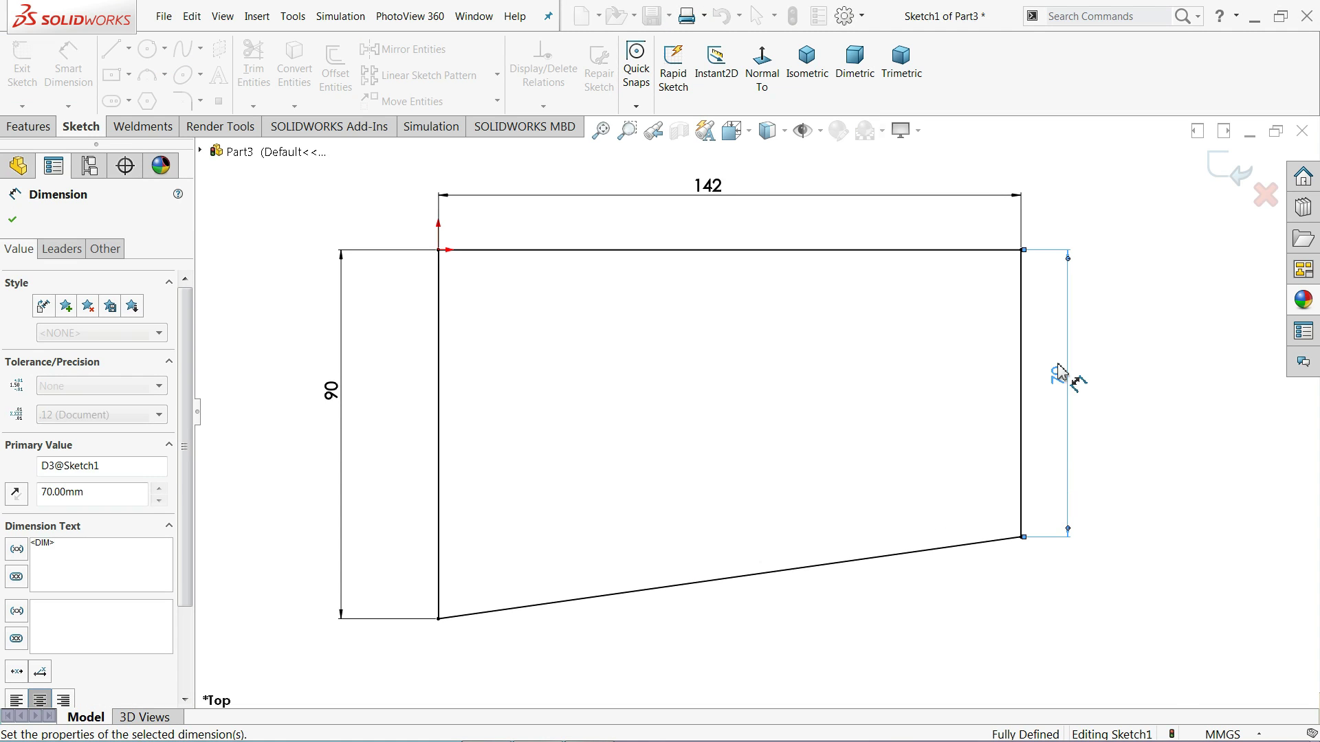
pyautogui.click(12, 219)
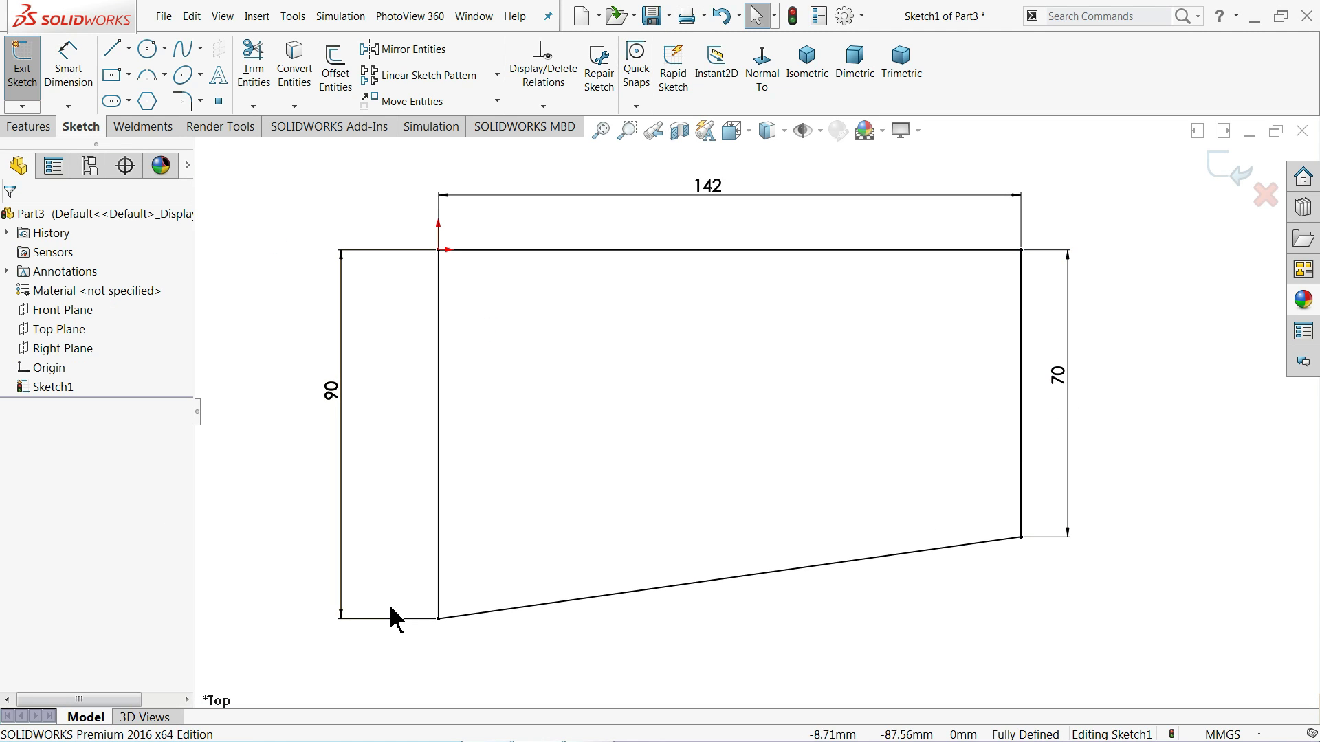
# Step: Extrude the base sketch upward 16 mm, Blind, into a solid plate
pyautogui.click(30, 128)
pyautogui.click(34, 76)
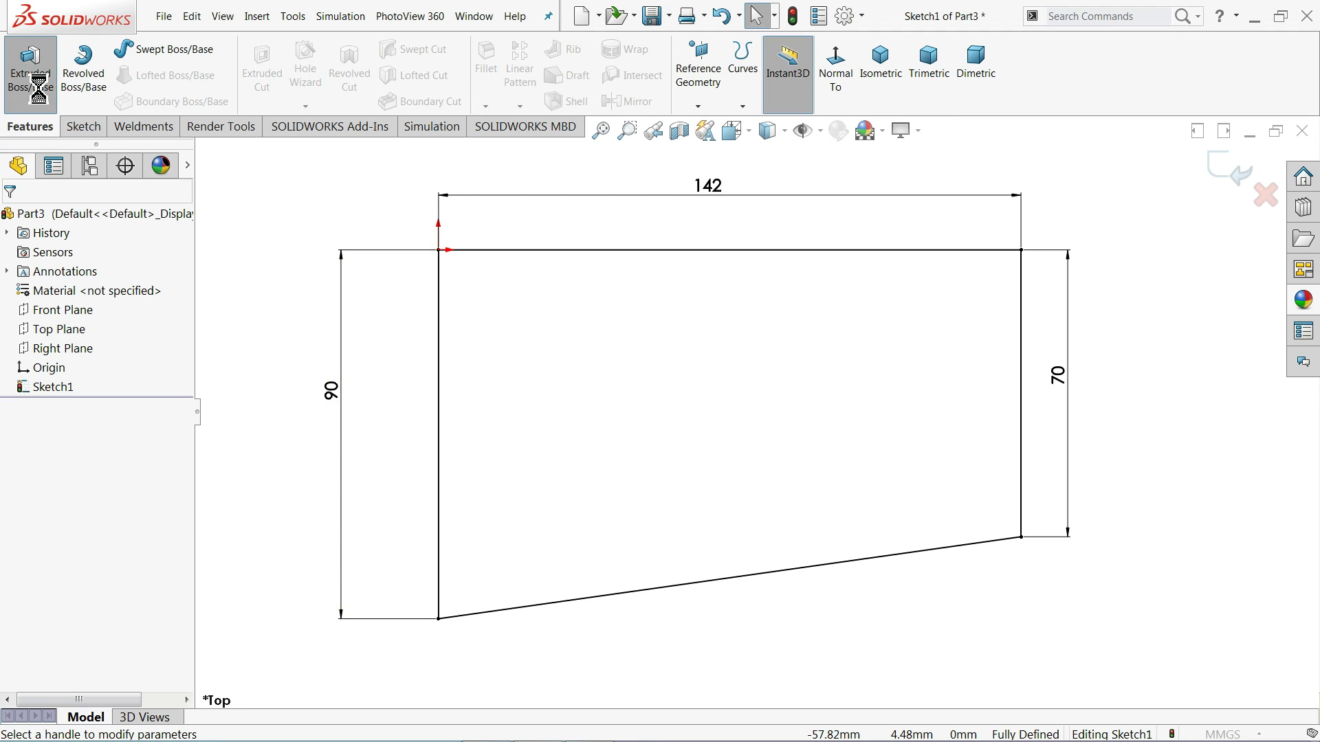
pyautogui.write('16')
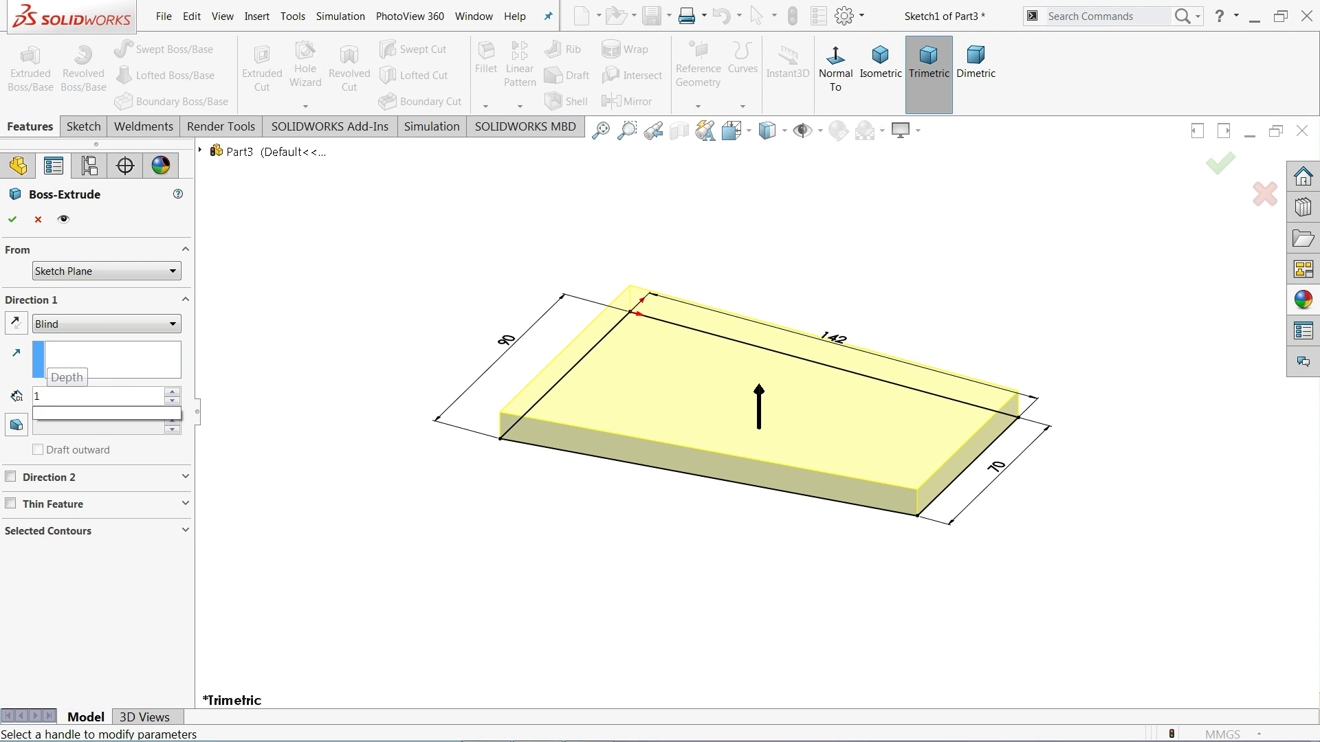
pyautogui.press('Return')
pyautogui.scroll(-3, 750, 375)
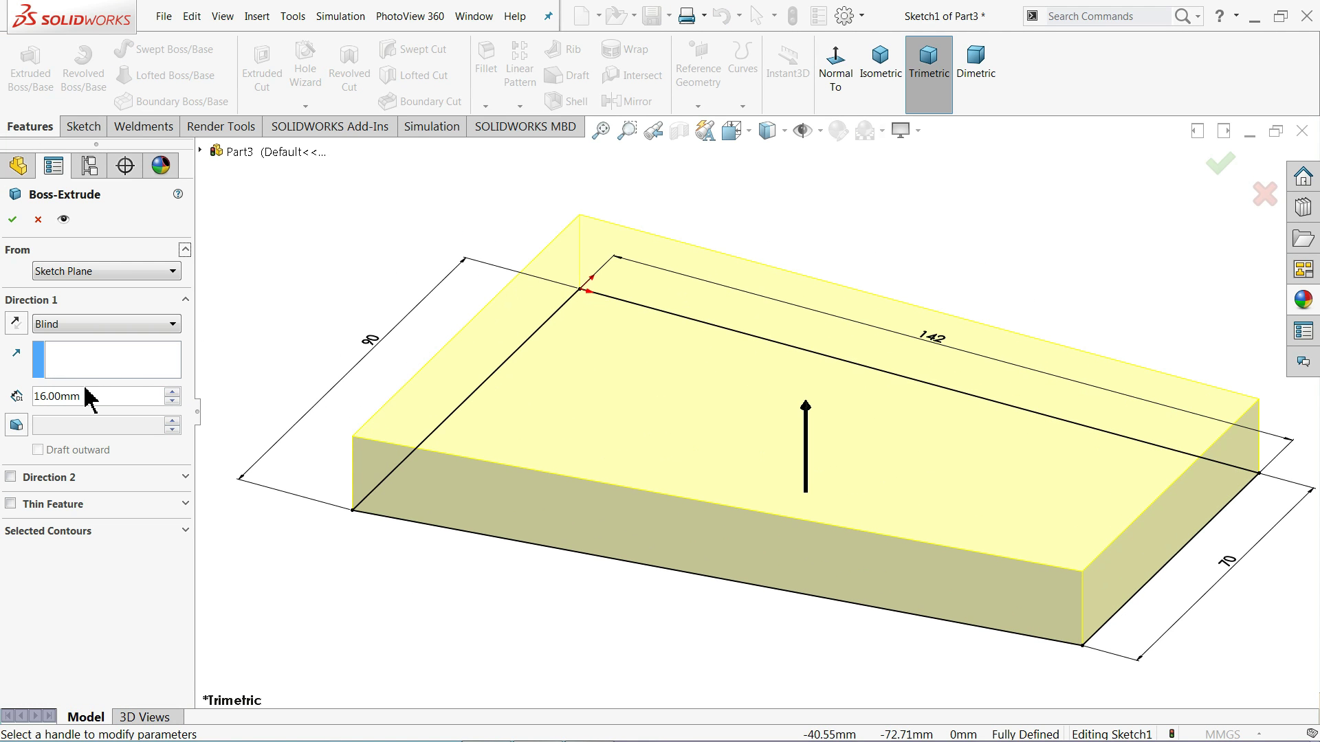
pyautogui.click(70, 324)
pyautogui.click(71, 328)
pyautogui.click(16, 323)
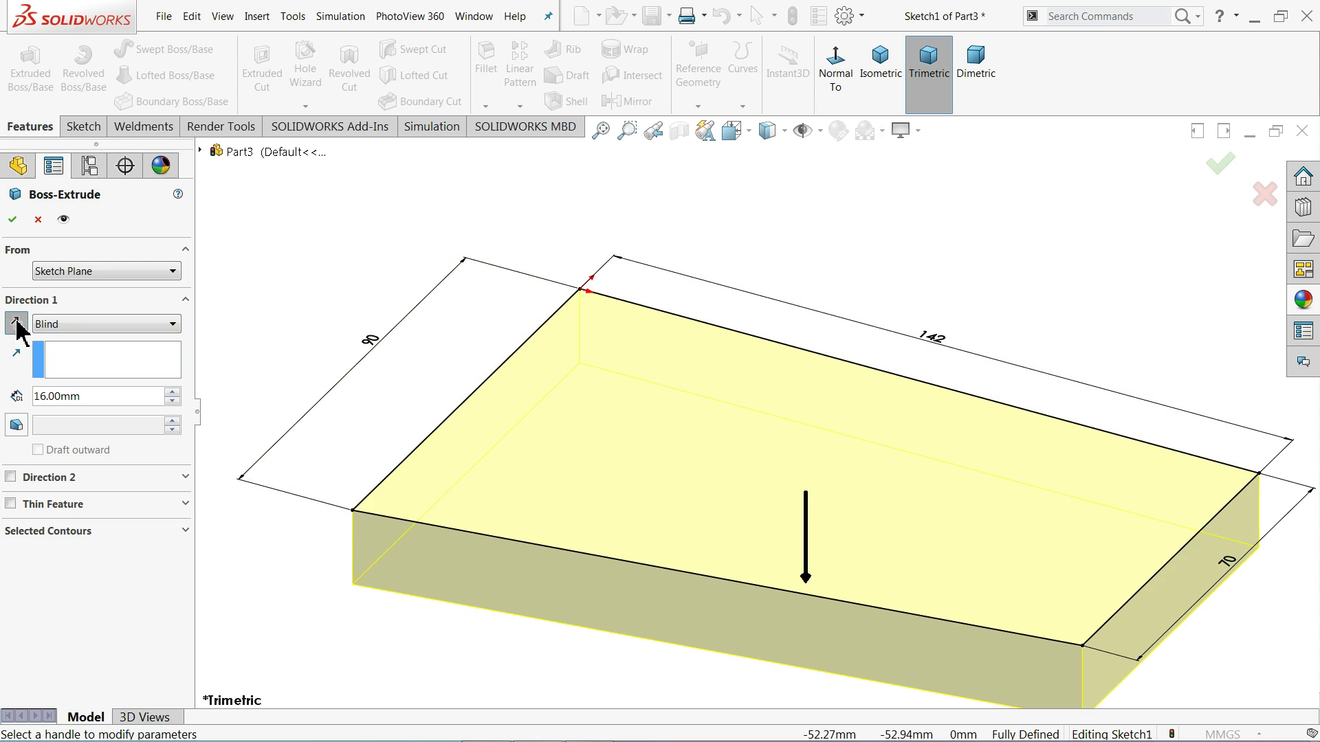
pyautogui.click(17, 323)
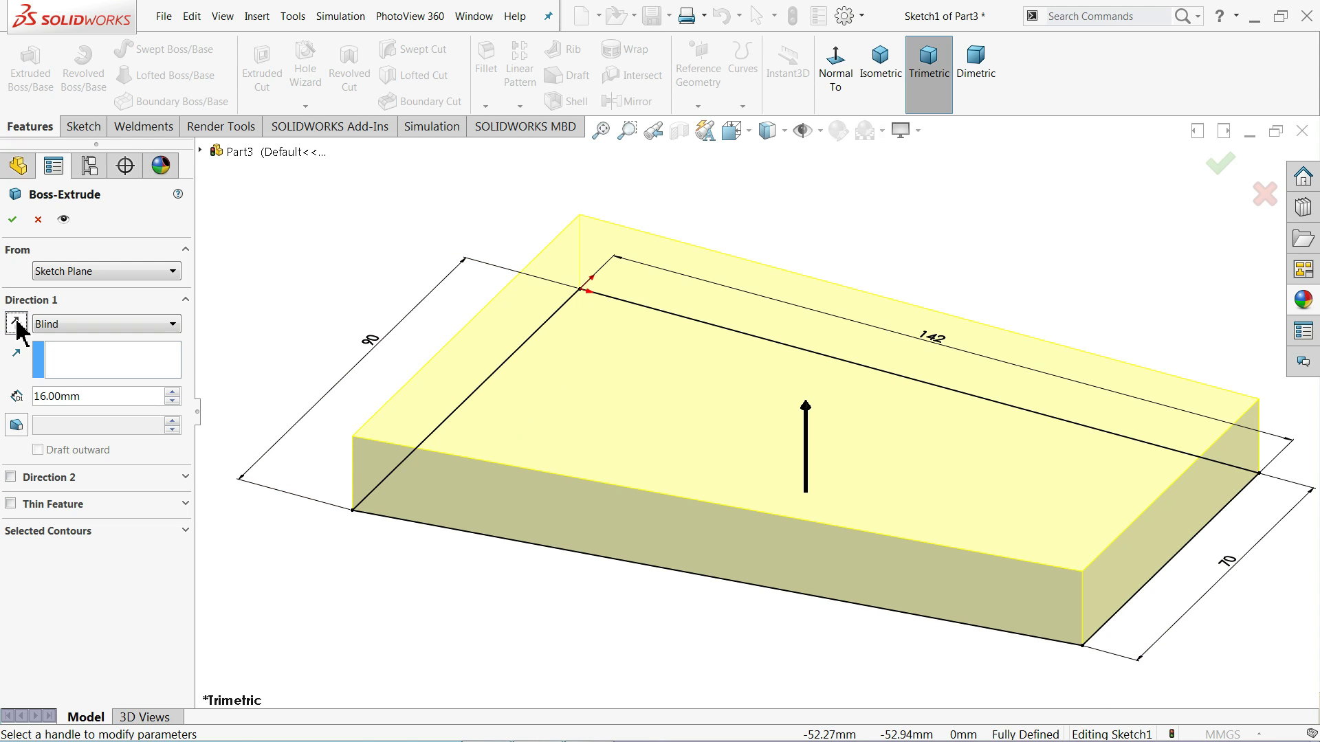
pyautogui.click(12, 219)
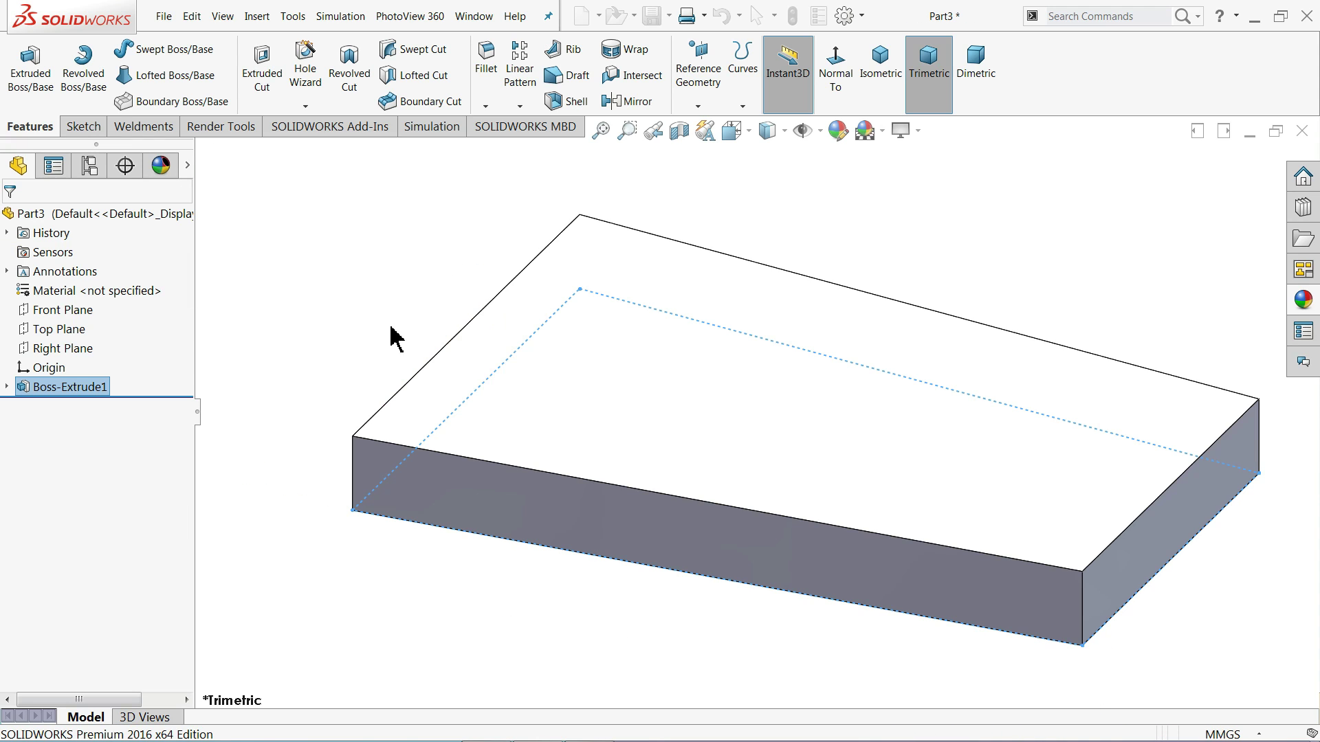
# Step: Turn off RealView in the display settings
pyautogui.click(915, 132)
pyautogui.click(924, 156)
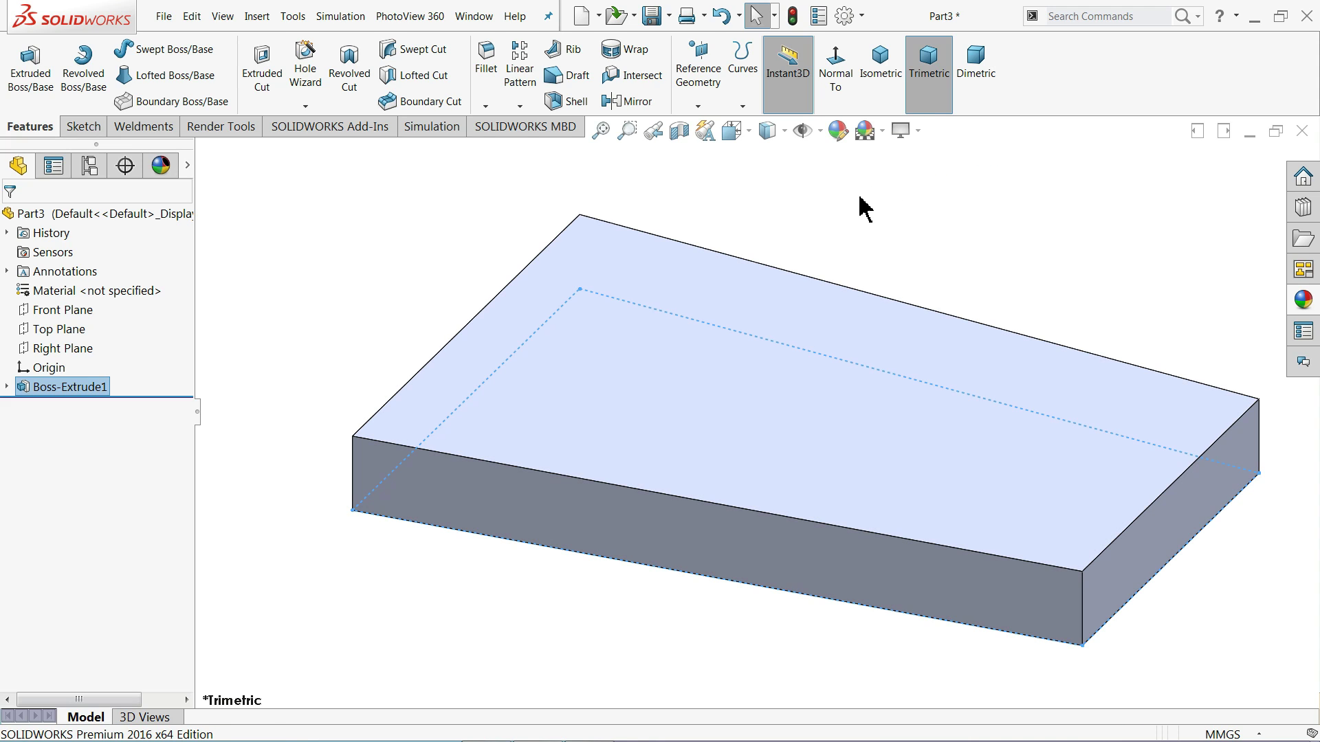
pyautogui.click(844, 214)
pyautogui.scroll(2, 817, 304)
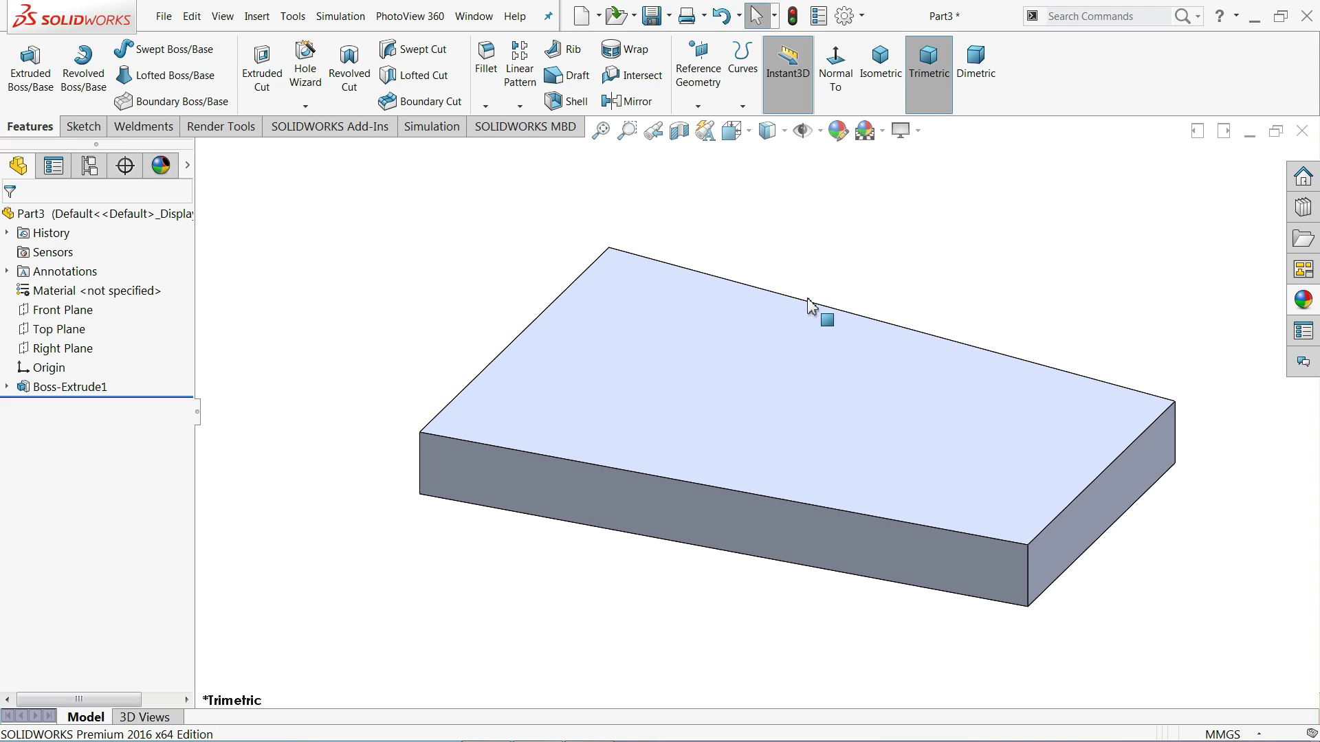
# Step: Fillet the two front vertical edges of the plate with a 25 mm radius
pyautogui.click(486, 64)
pyautogui.write('25')
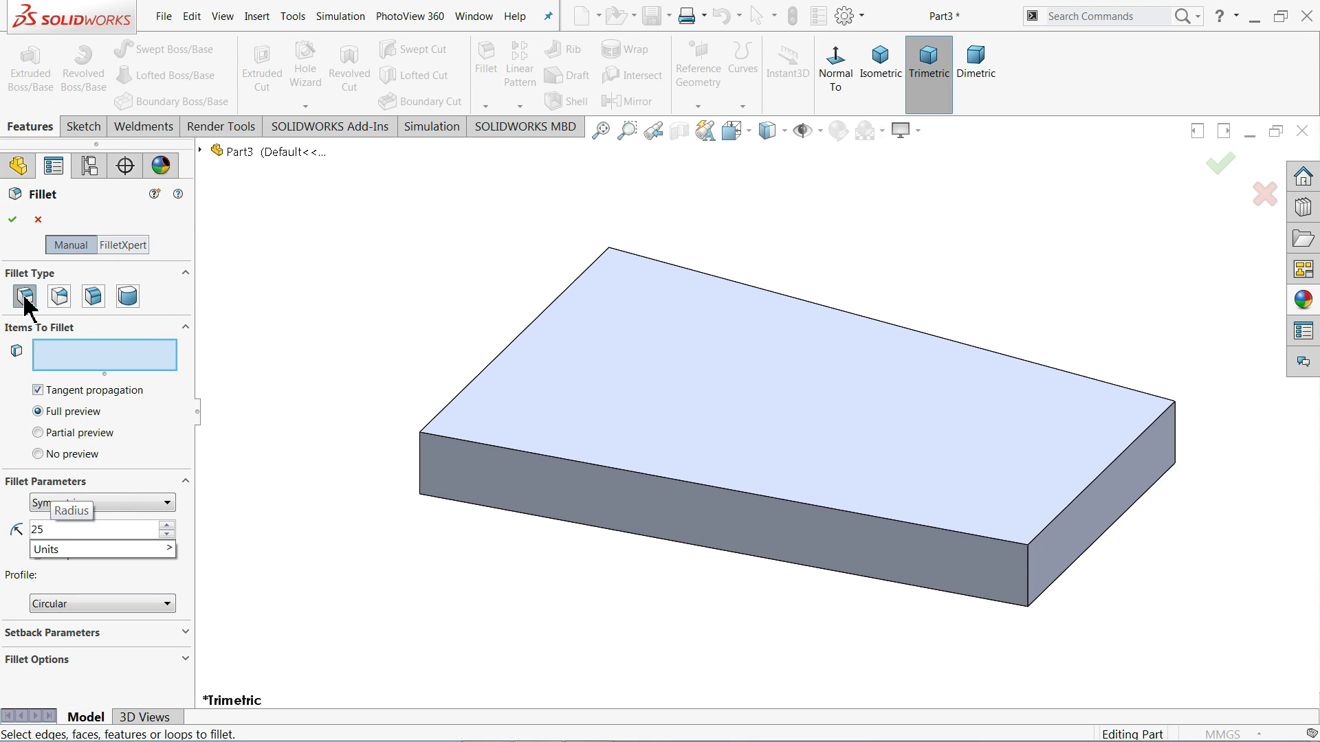
pyautogui.press('Return')
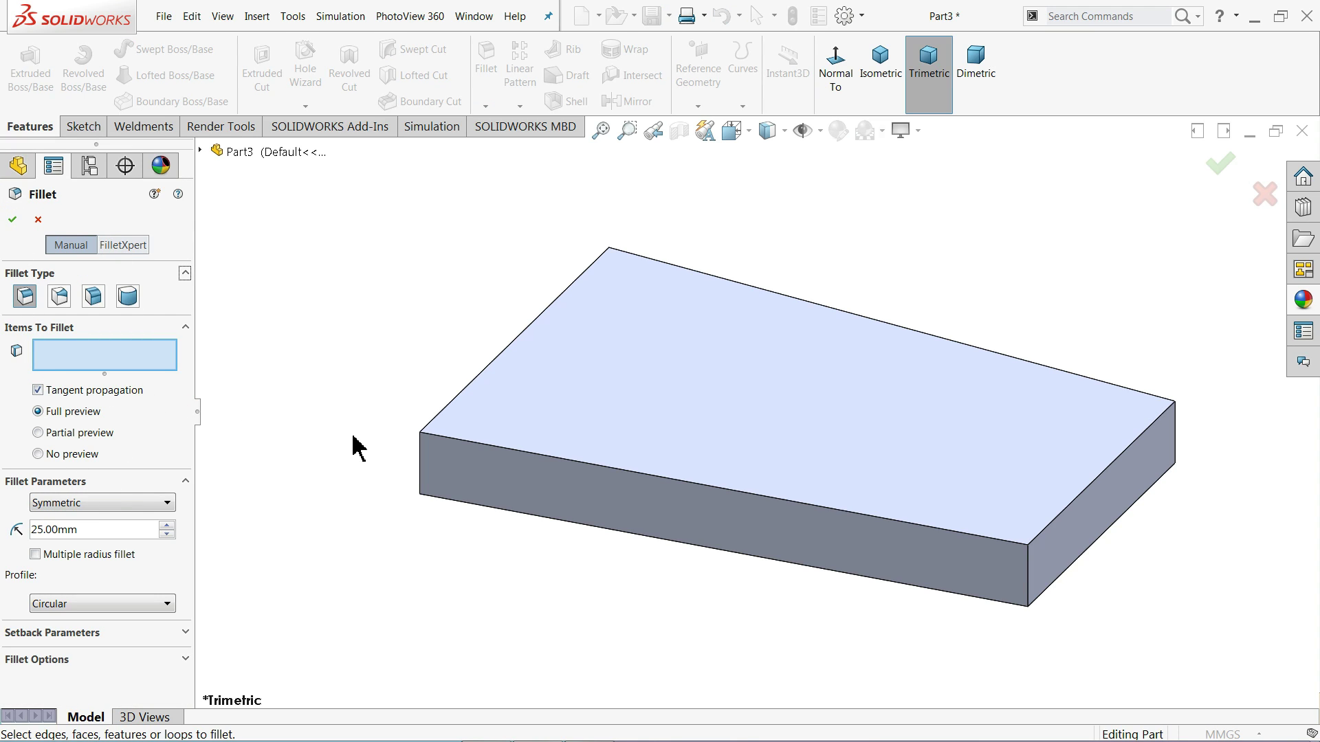
pyautogui.click(420, 476)
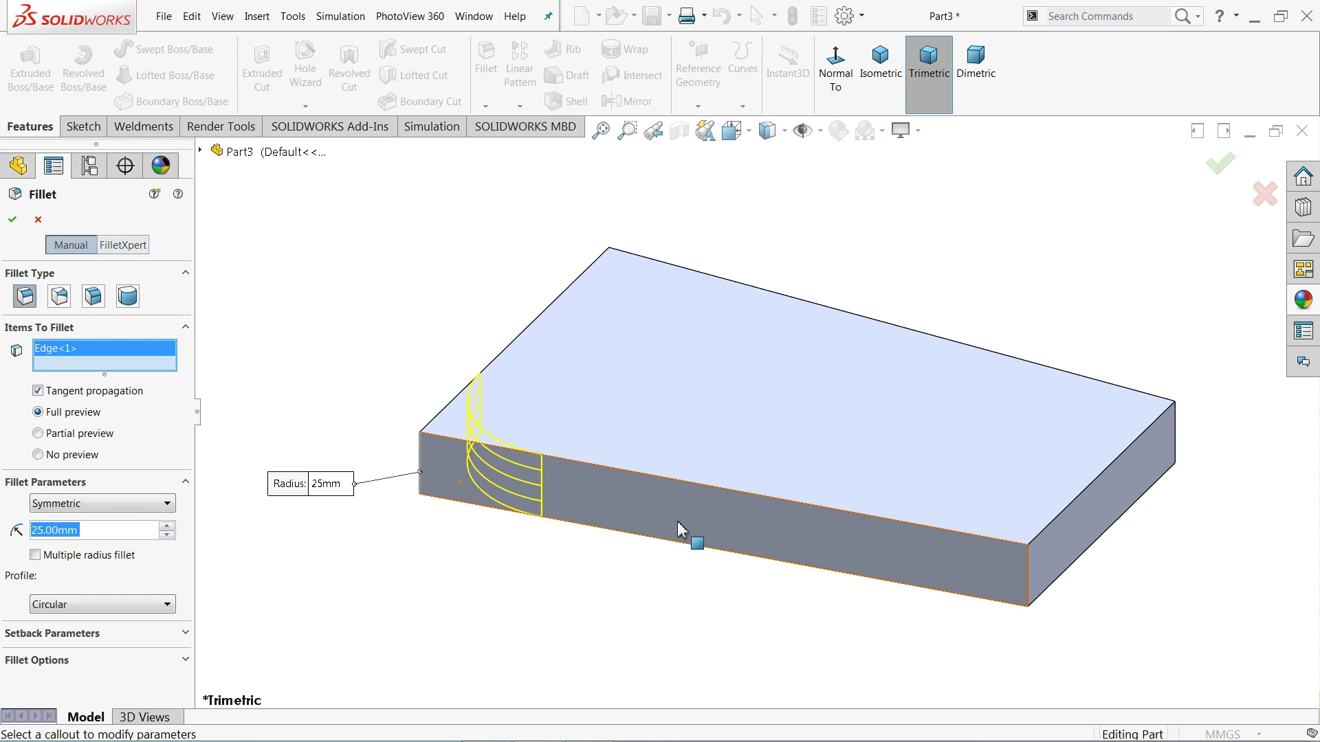
pyautogui.click(1029, 583)
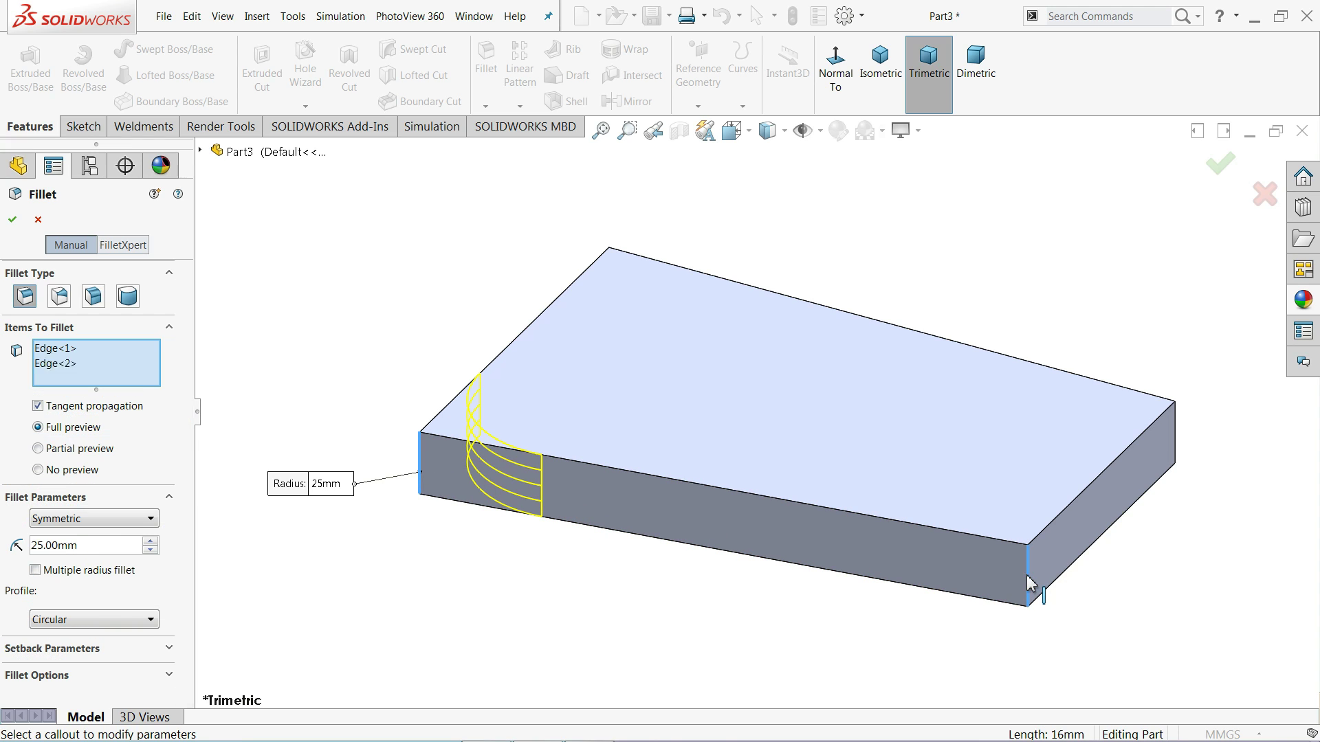
pyautogui.click(12, 220)
pyautogui.moveTo(348, 354); pyautogui.dragTo(343, 431, button='middle')
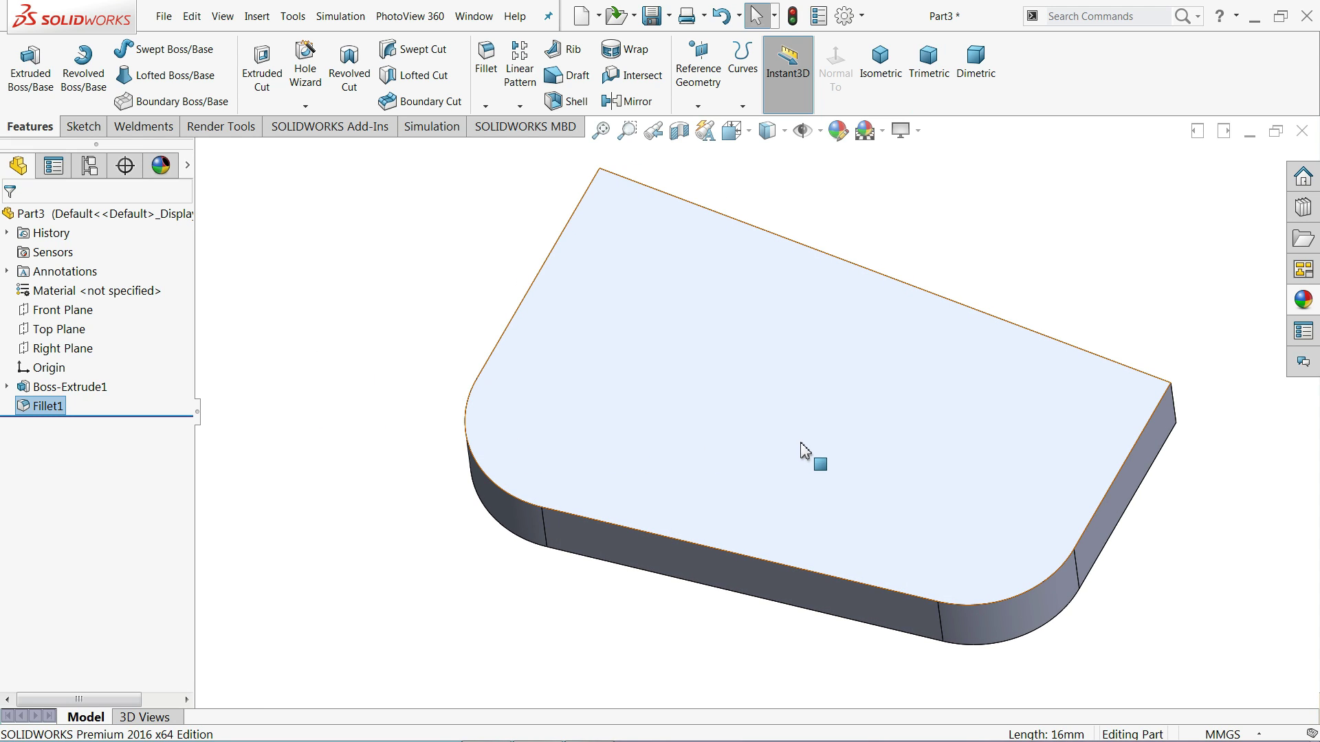
pyautogui.click(800, 472)
# Step: Sketch on the top face viewed Normal To, draw two hole circles, and select both
pyautogui.click(849, 436)
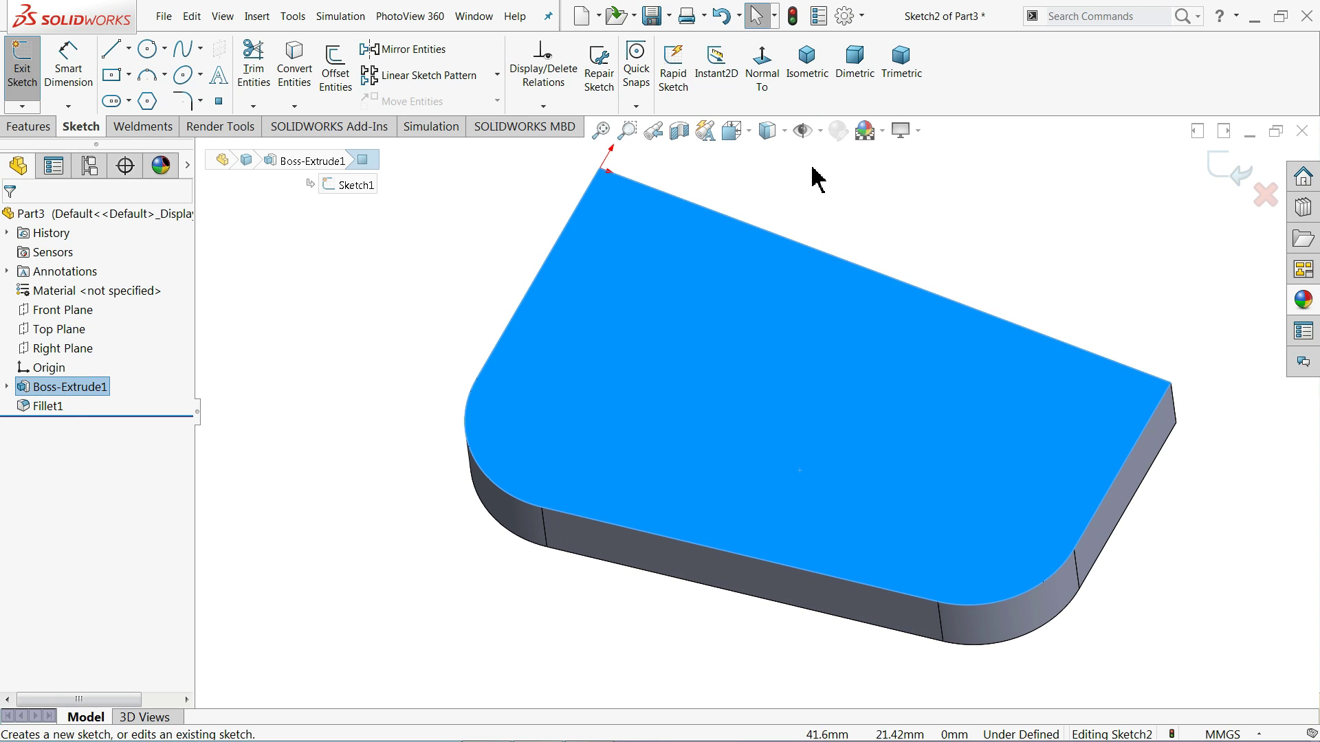
pyautogui.click(761, 58)
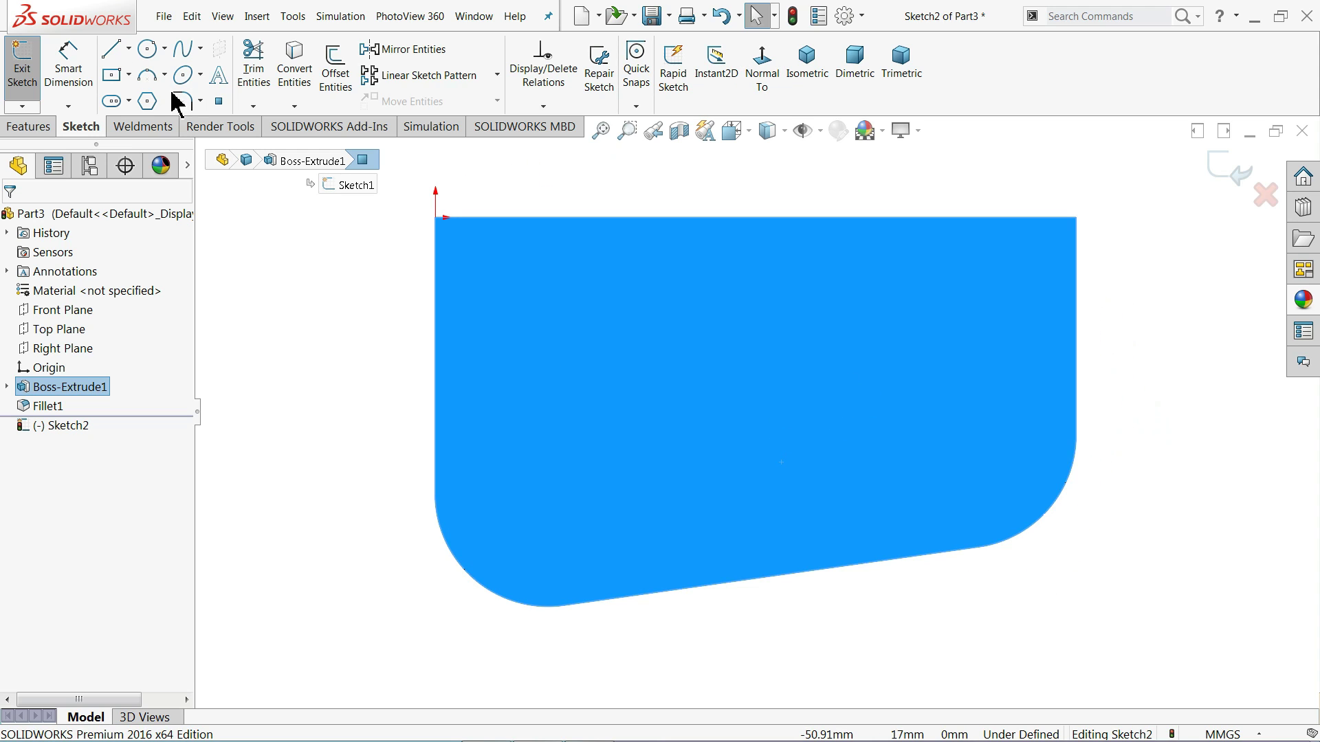
pyautogui.click(148, 49)
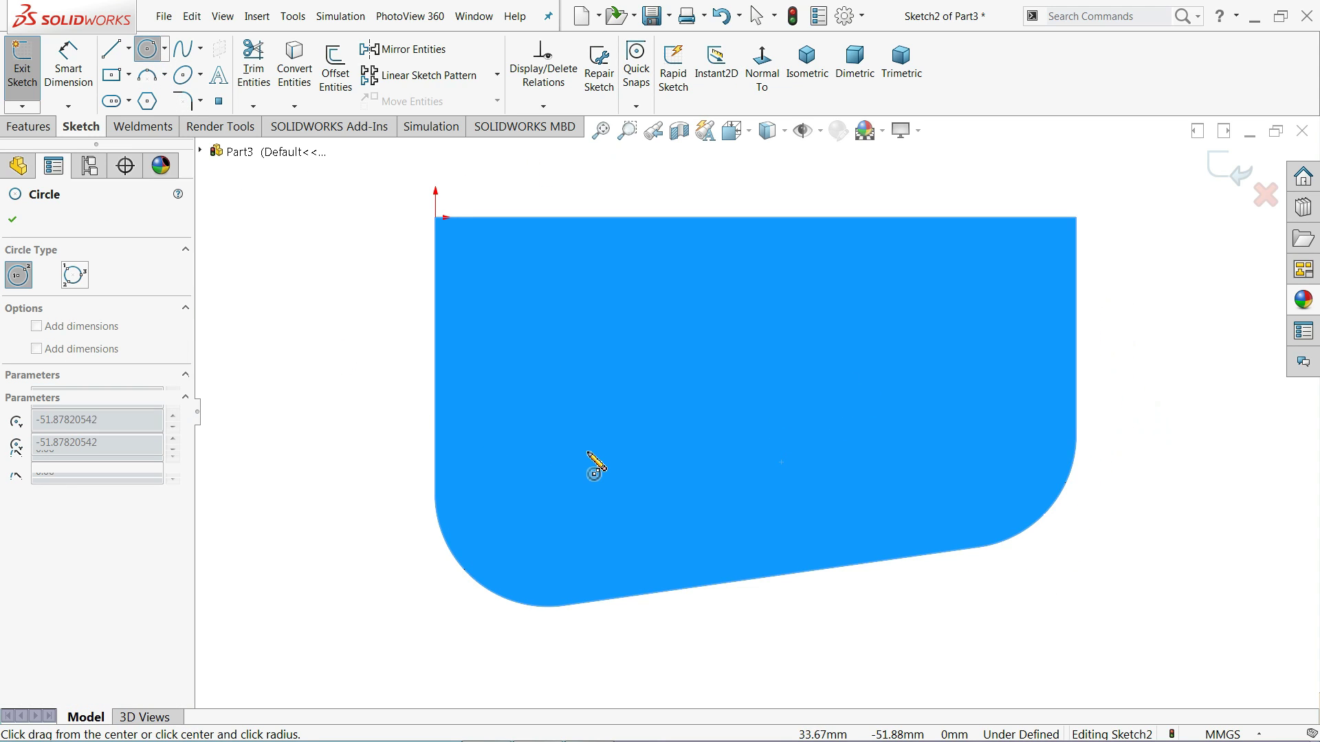
pyautogui.click(588, 452)
pyautogui.click(617, 479)
pyautogui.click(972, 356)
pyautogui.click(996, 378)
pyautogui.rightClick(705, 325)
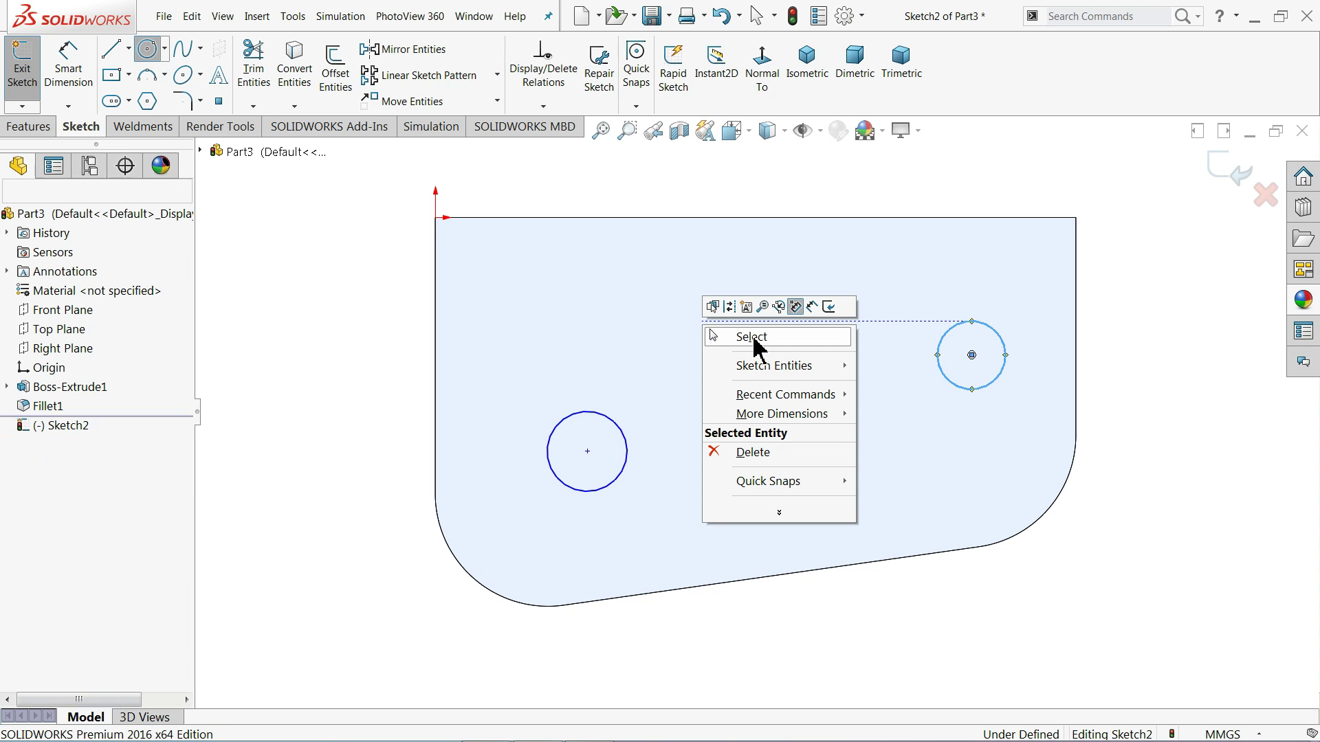
pyautogui.click(754, 347)
pyautogui.moveTo(1023, 289); pyautogui.dragTo(442, 482)
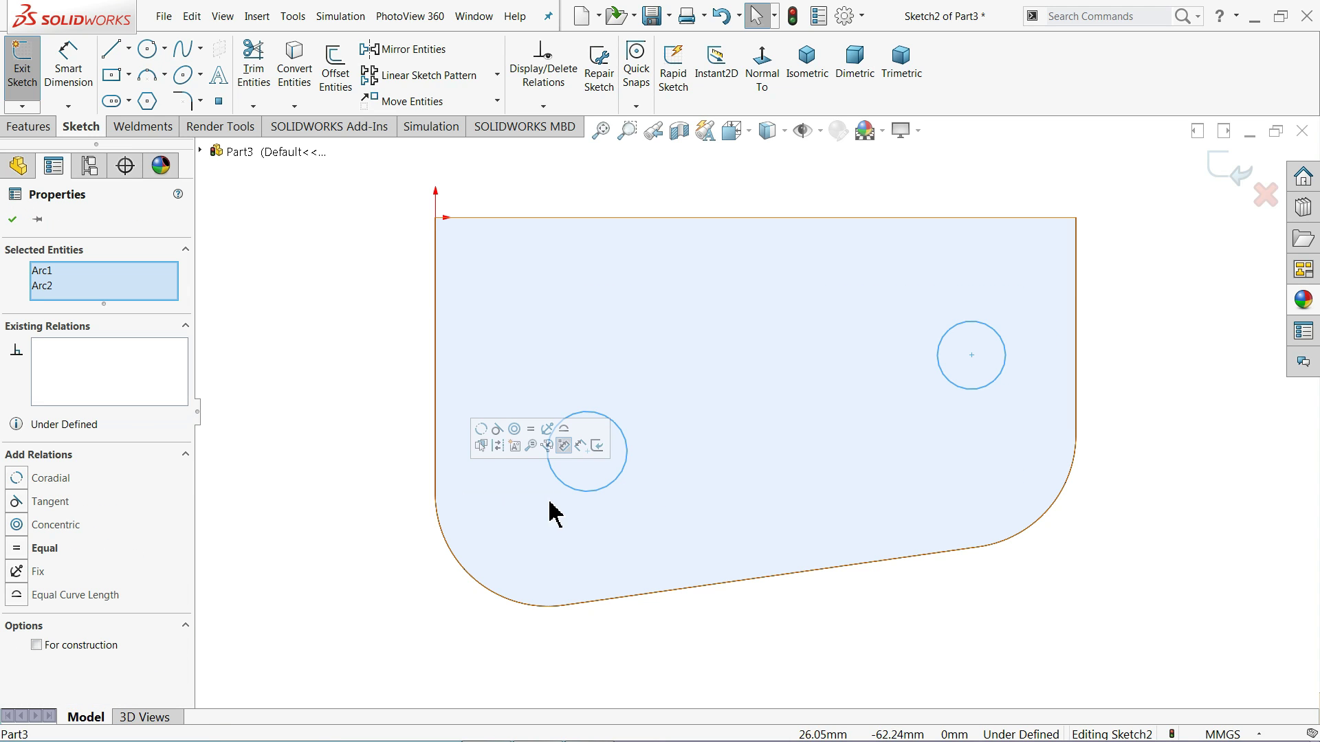
# Step: Make the circles equal and place the right circle 40 mm from the top edge
pyautogui.click(532, 430)
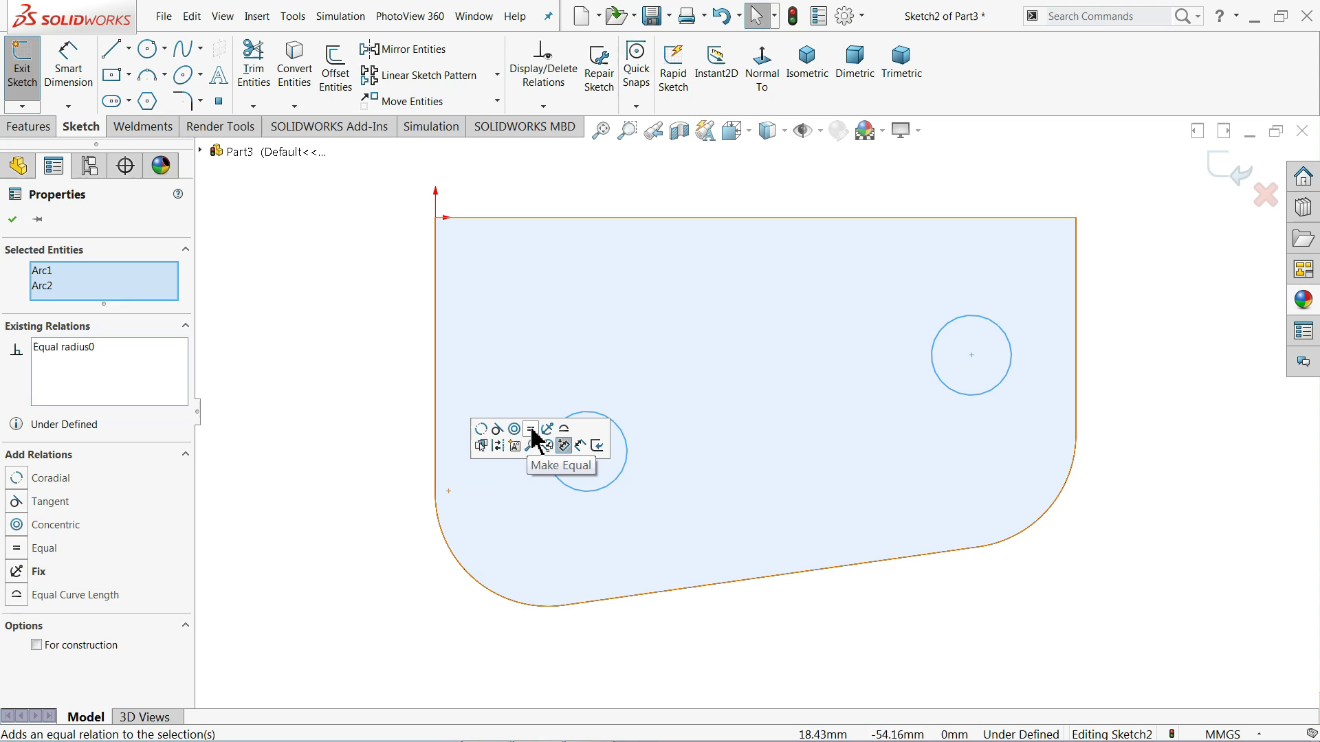
pyautogui.click(311, 362)
pyautogui.click(68, 69)
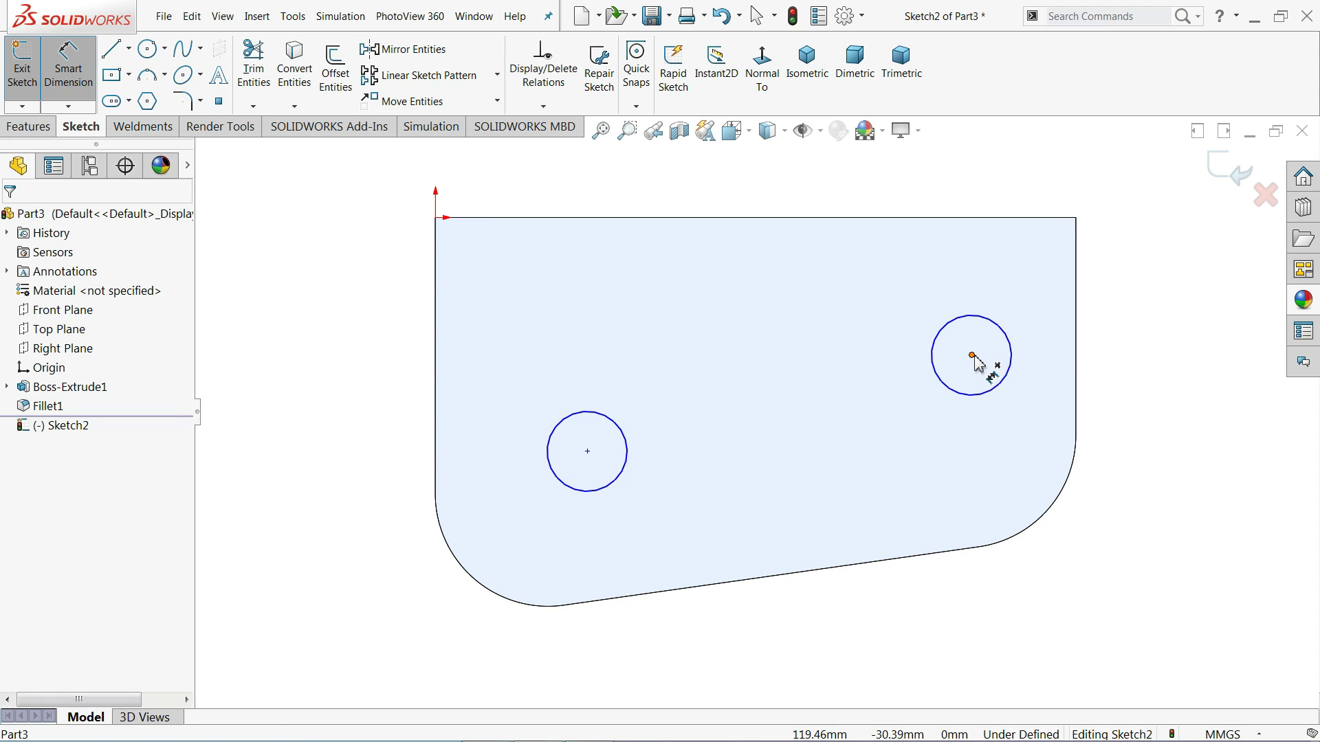
pyautogui.click(972, 356)
pyautogui.click(1018, 218)
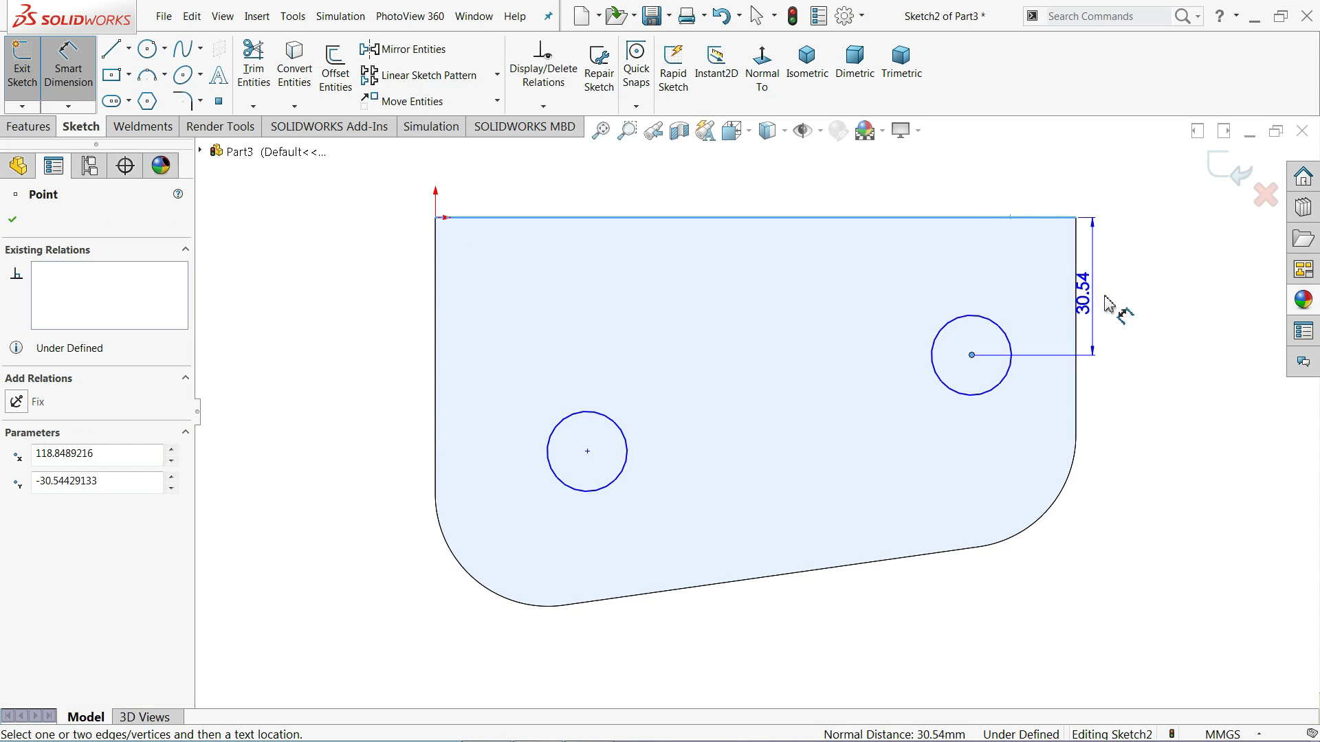
pyautogui.click(1128, 302)
pyautogui.write('40')
pyautogui.press('Return')
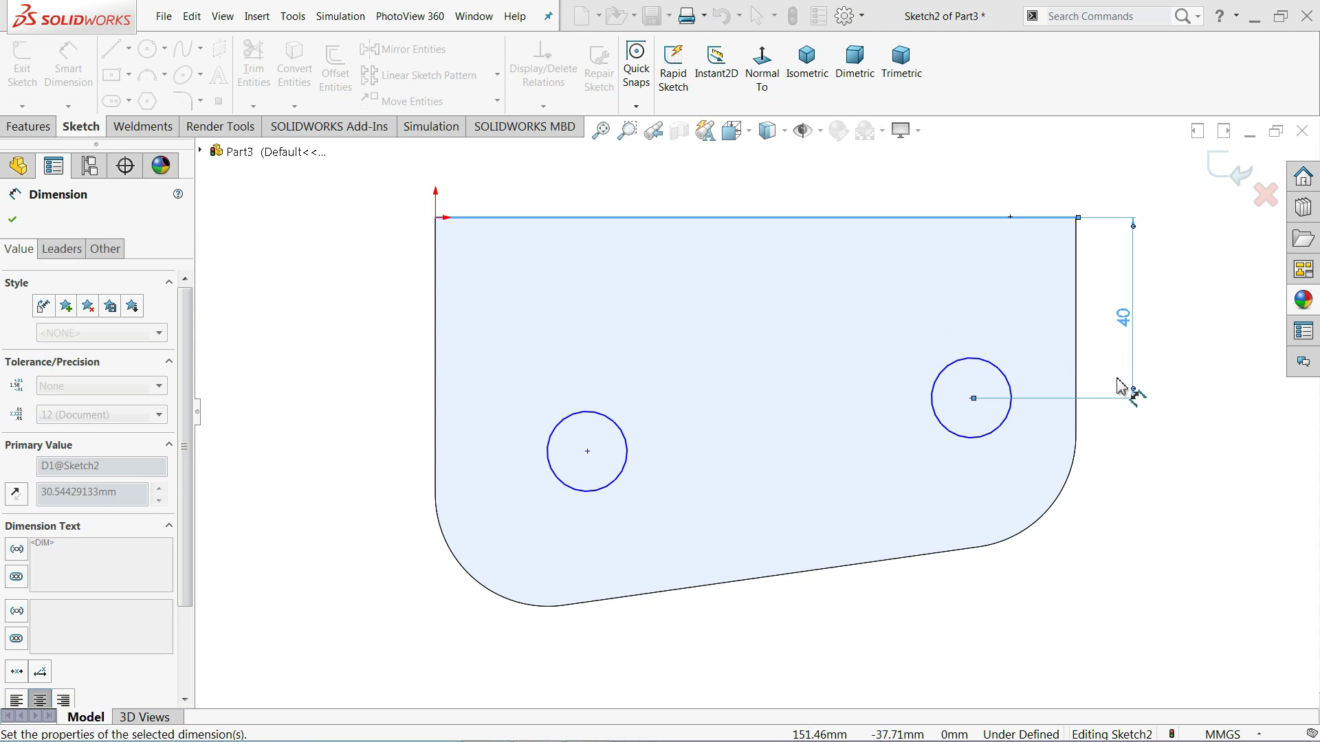
# Step: Dimension the right circle 25 mm from the plate's right edge, then show the drawing
pyautogui.click(972, 398)
pyautogui.click(1076, 350)
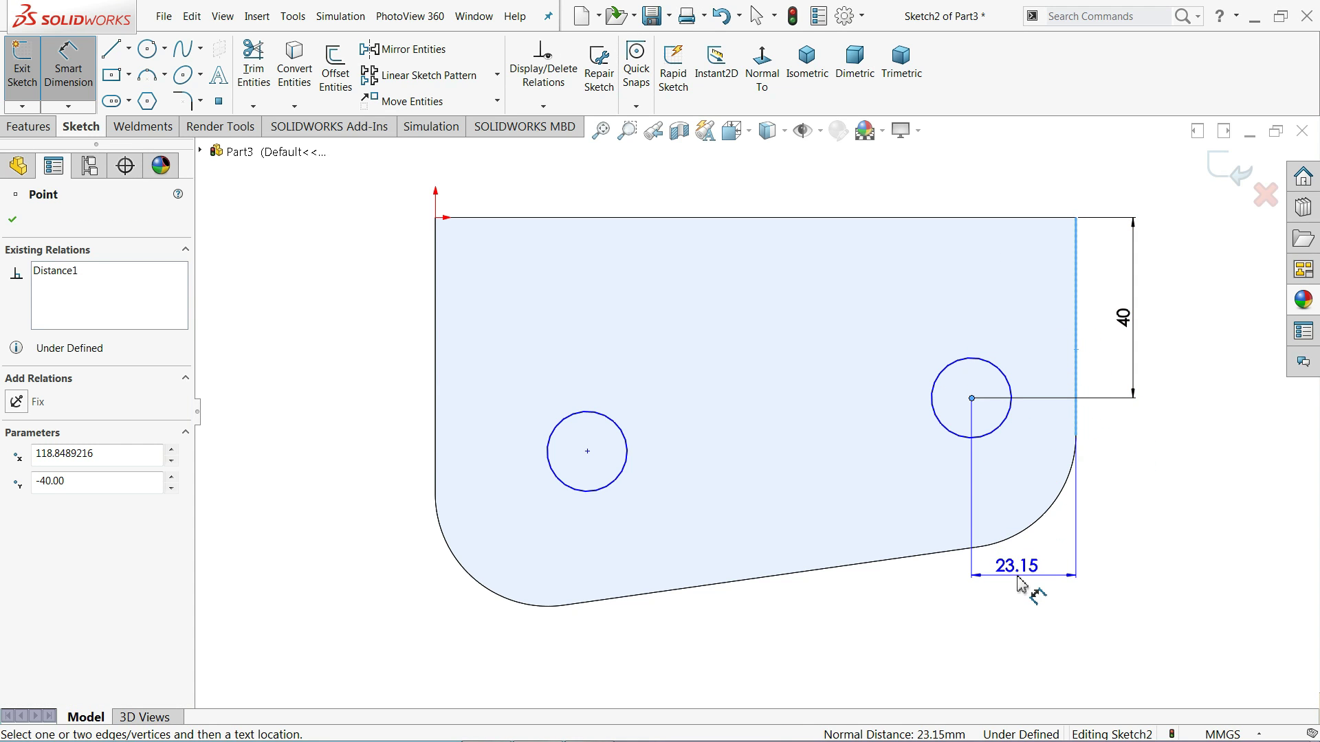
pyautogui.click(1018, 583)
pyautogui.write('25')
pyautogui.press('Return')
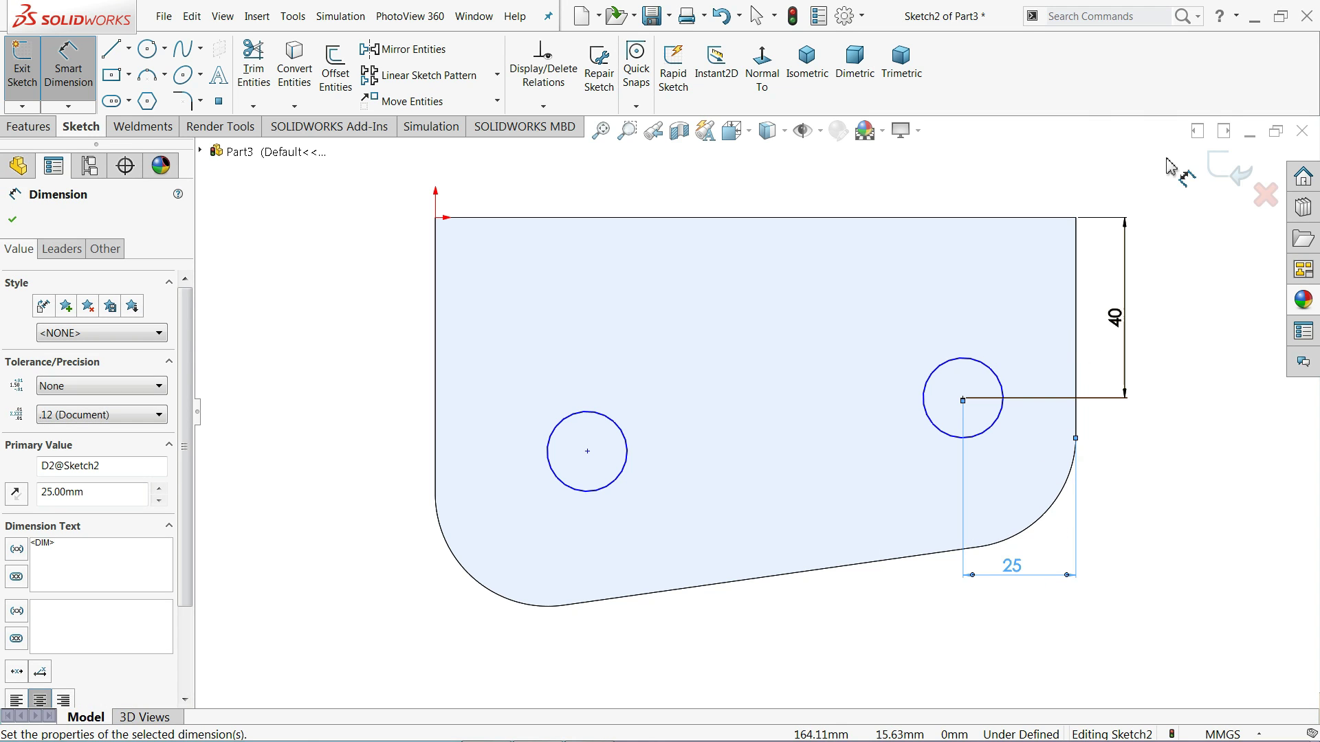
pyautogui.click(1254, 17)
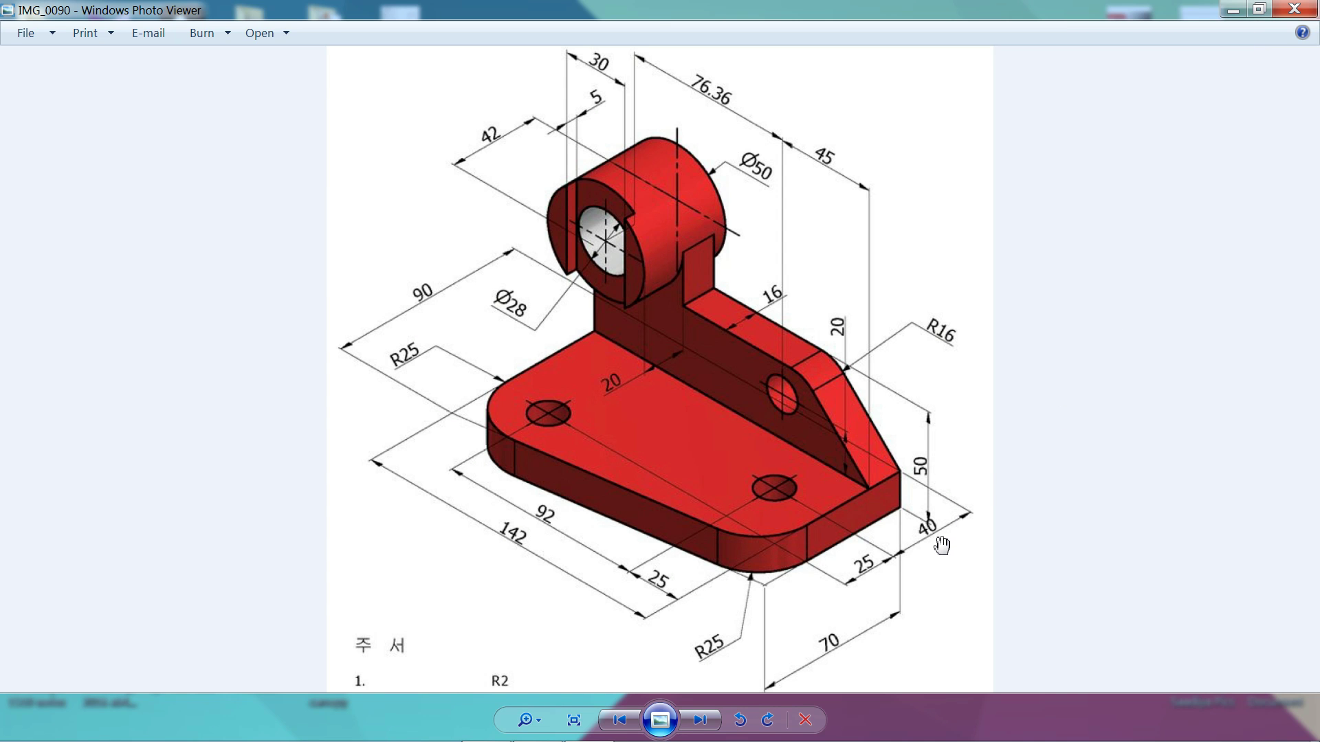
# Step: Zoom around the reference drawing to read the hole dimensions, then return to SOLIDWORKS
pyautogui.scroll(2, 938, 542)
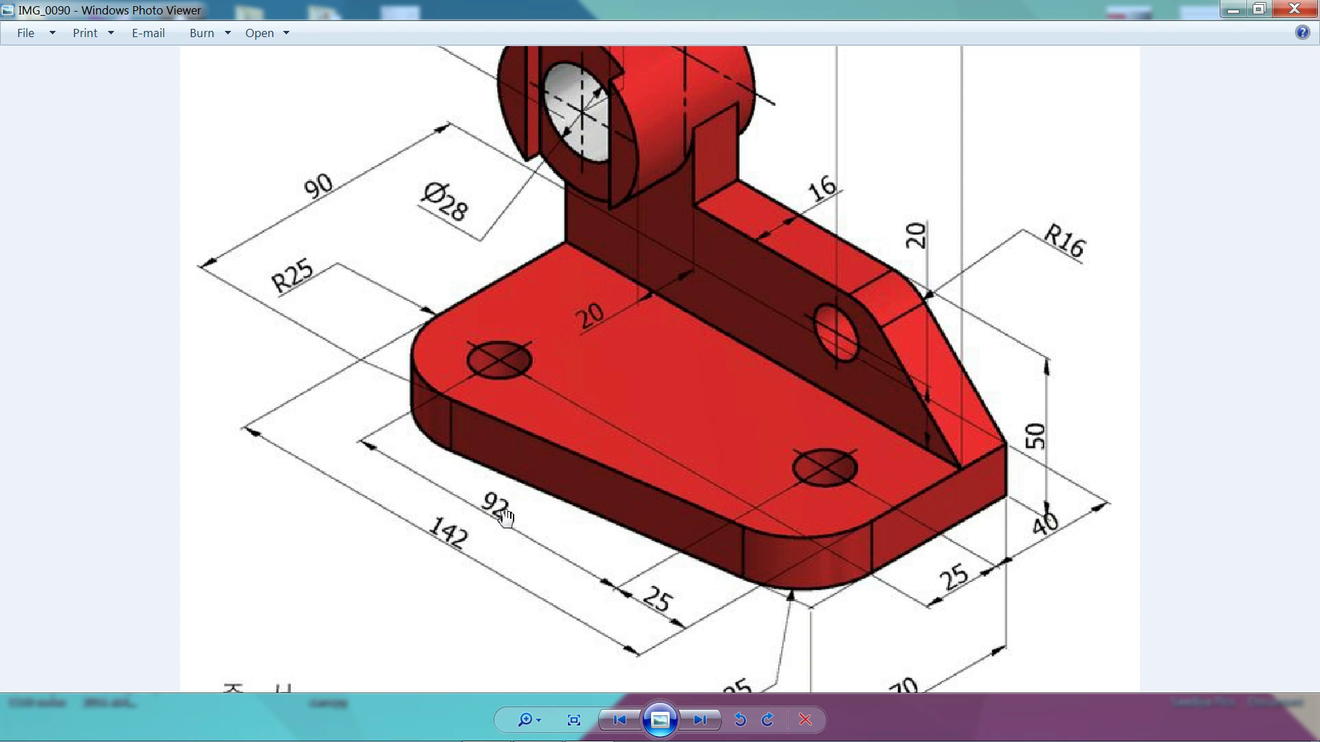
pyautogui.scroll(-1, 635, 495)
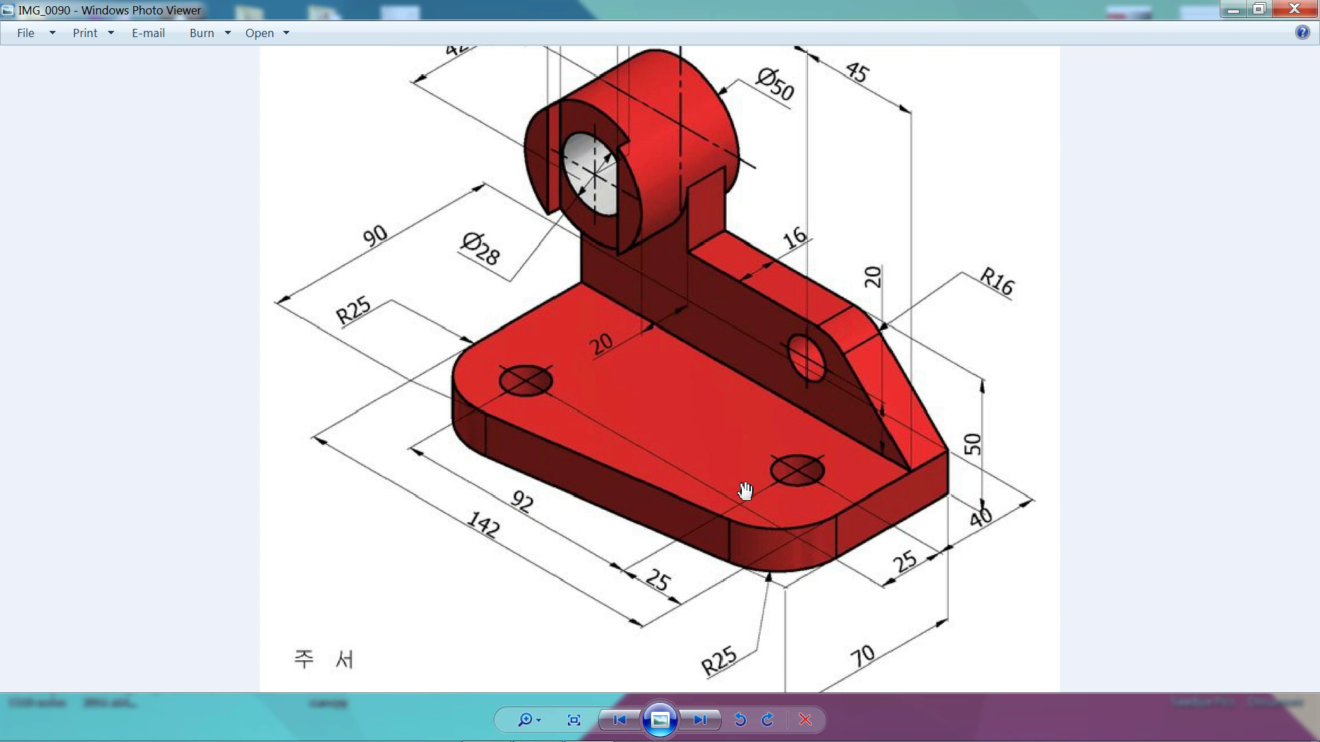
pyautogui.scroll(1, 812, 483)
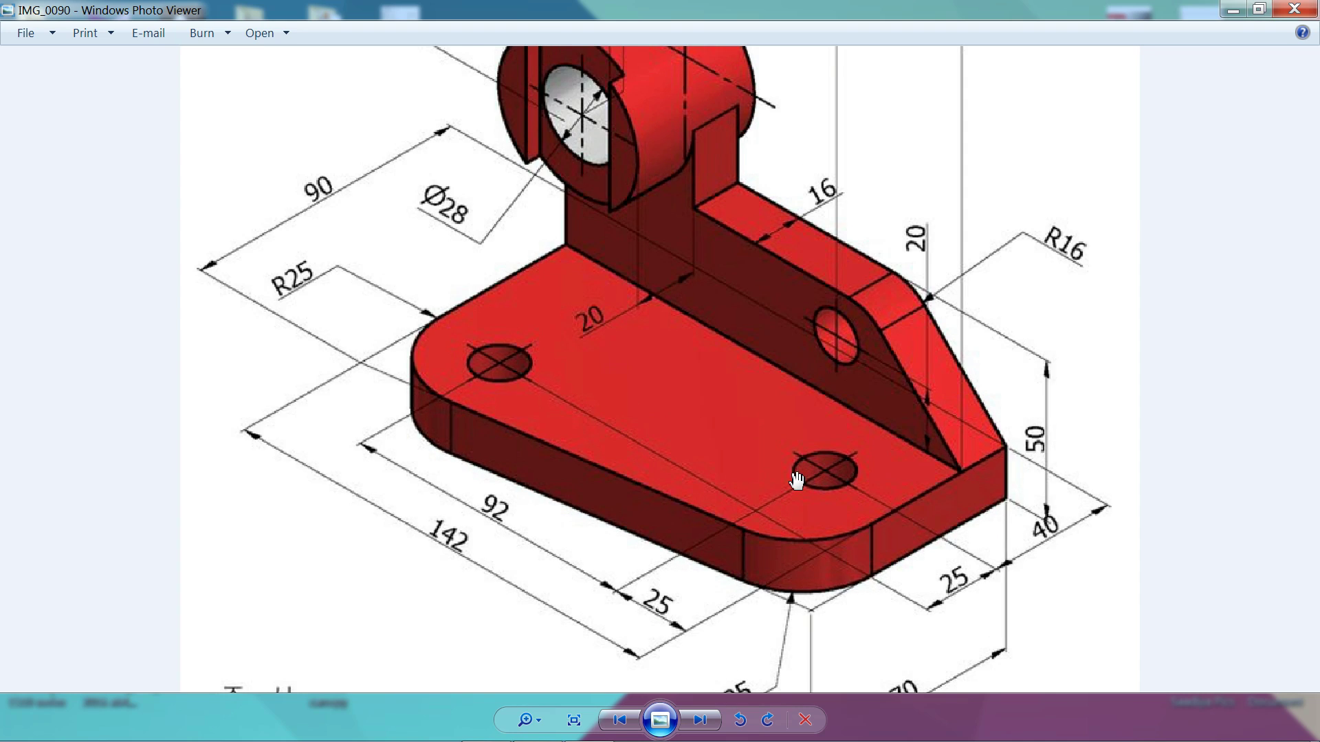
pyautogui.scroll(-1, 797, 481)
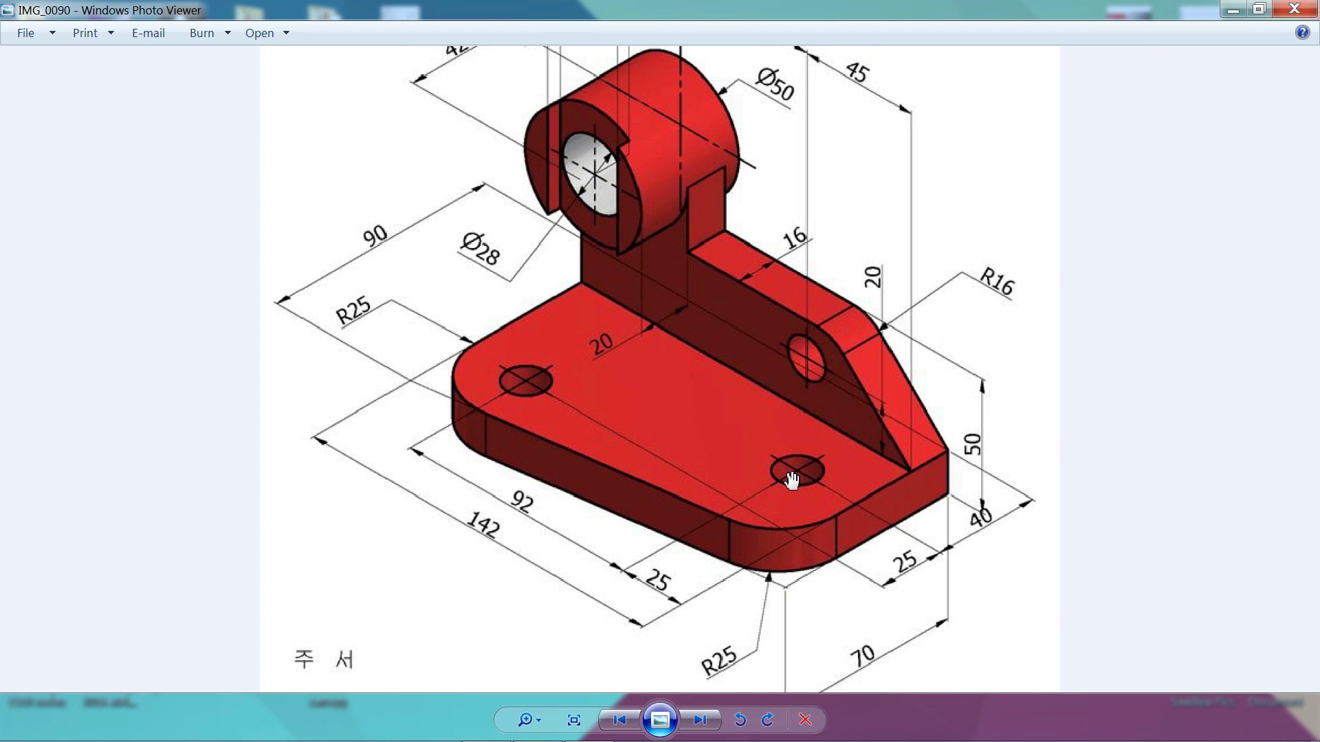
pyautogui.scroll(-1, 796, 481)
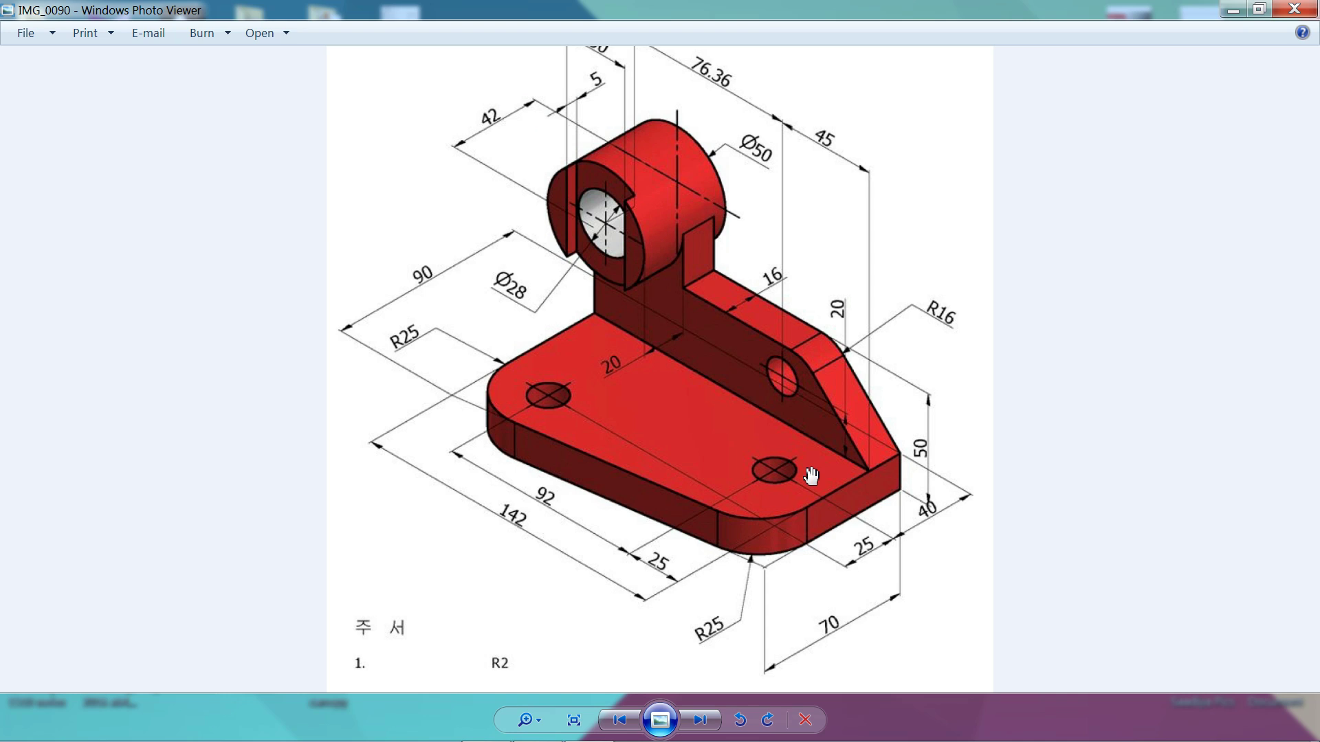
pyautogui.hotkey('alt', 'Tab')
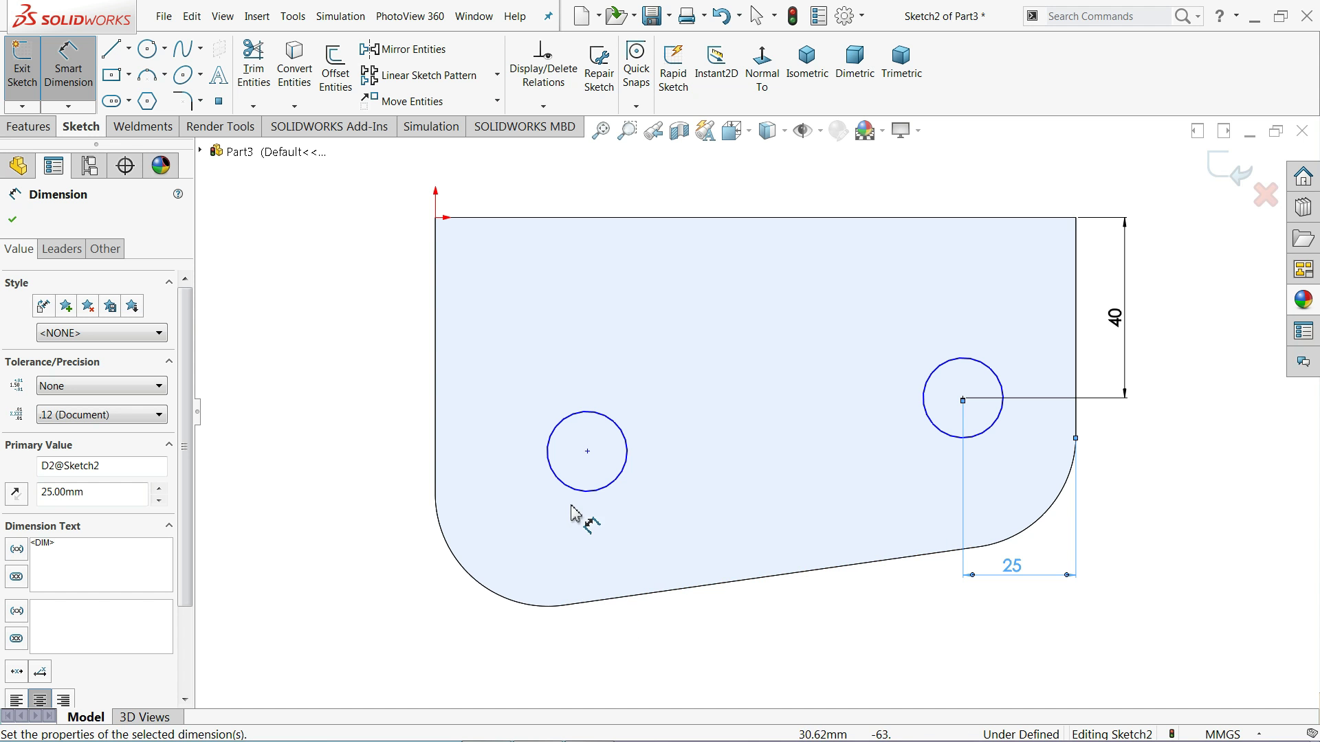
# Step: Dimension the hole centres 92 mm apart horizontally and 25 mm apart vertically
pyautogui.click(587, 452)
pyautogui.click(962, 399)
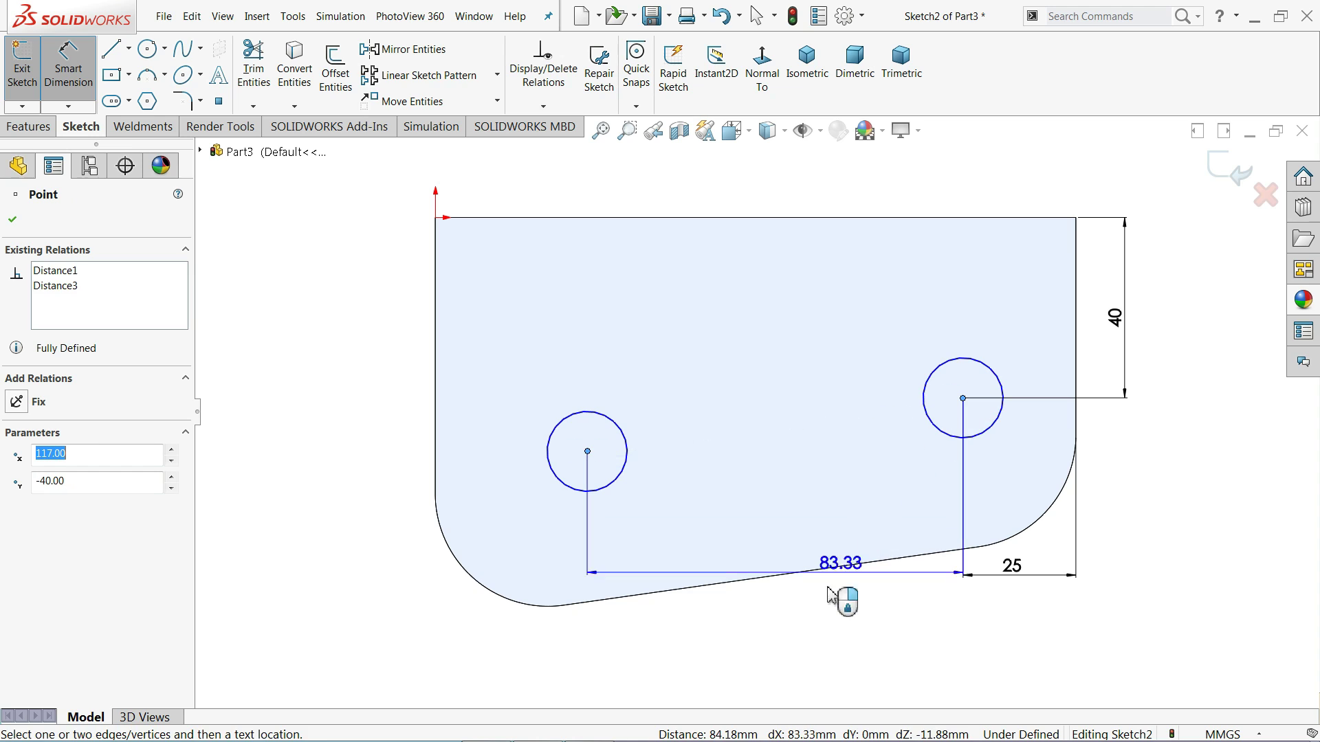
pyautogui.click(784, 643)
pyautogui.write('92')
pyautogui.press('Return')
pyautogui.click(368, 433)
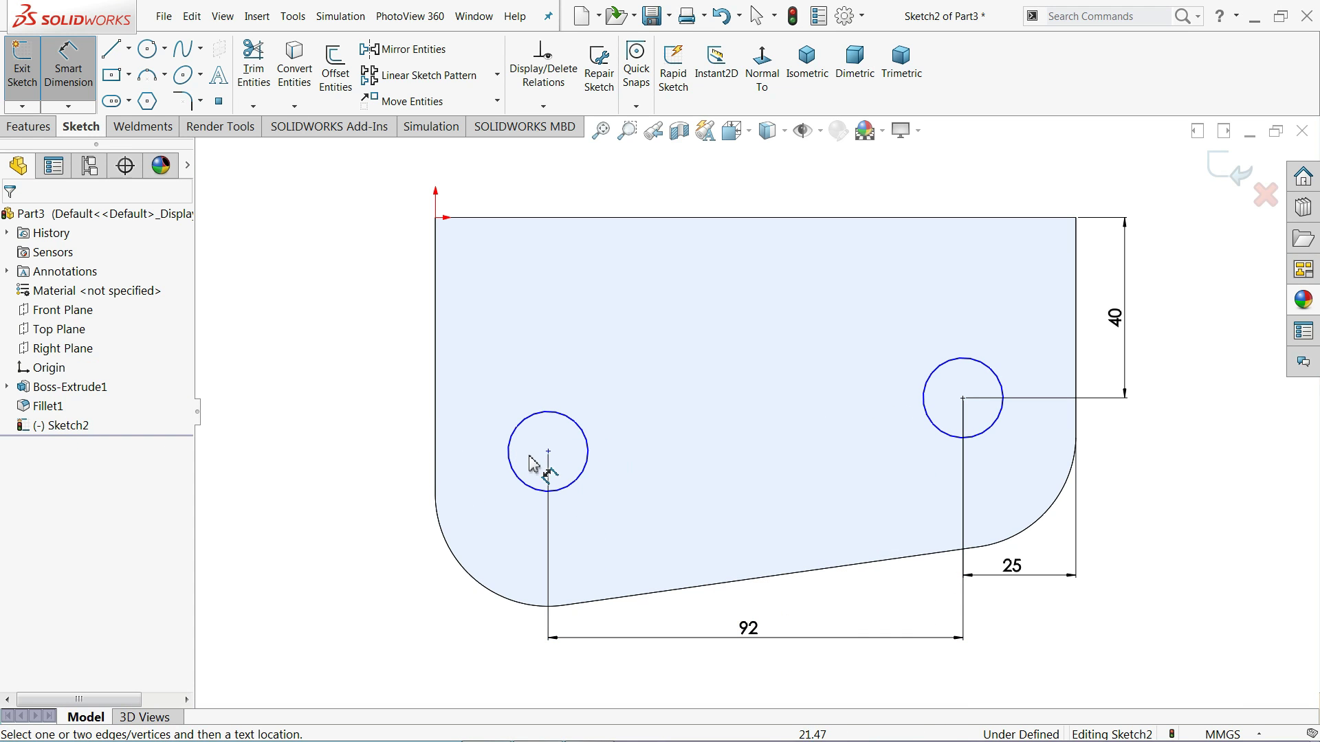
pyautogui.click(548, 451)
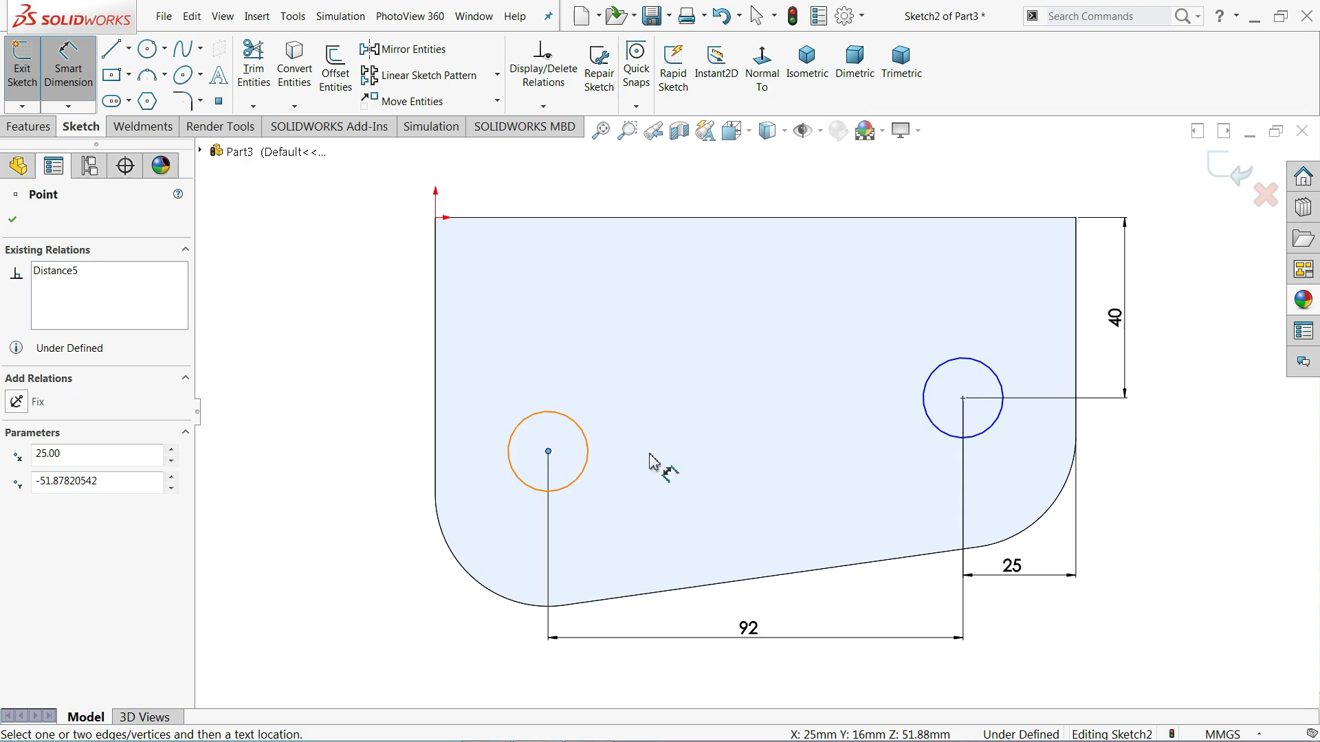
pyautogui.click(963, 399)
pyautogui.click(1143, 426)
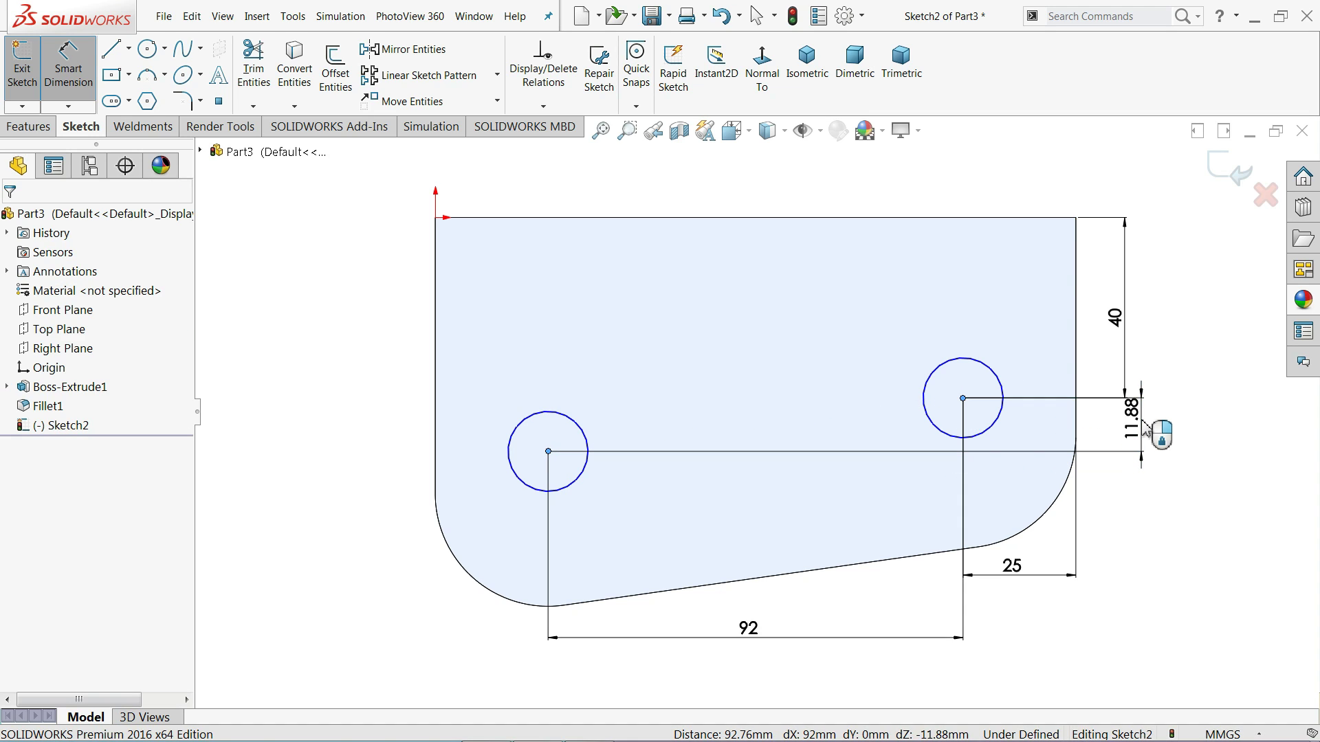
pyautogui.write('25')
pyautogui.press('Return')
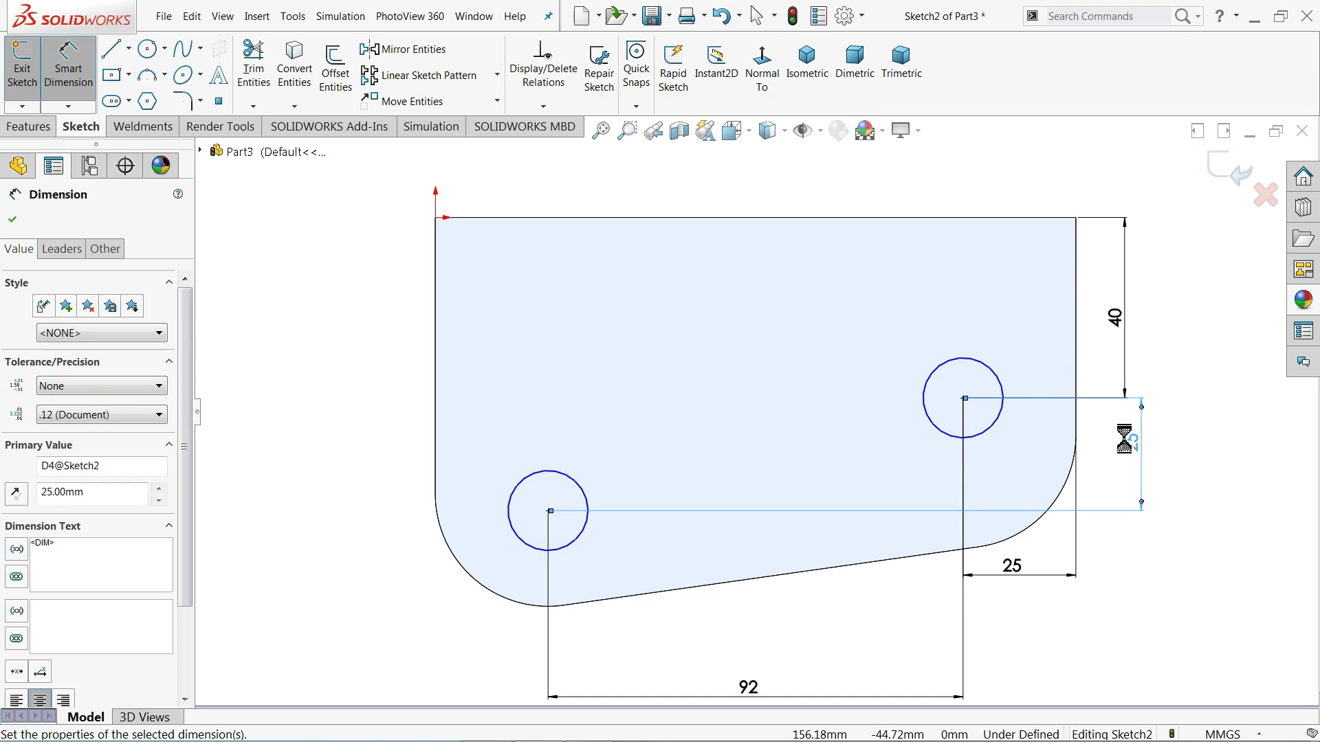
pyautogui.click(1211, 349)
# Step: Set the hole diameter to 15 mm and switch to the isometric view
pyautogui.click(509, 512)
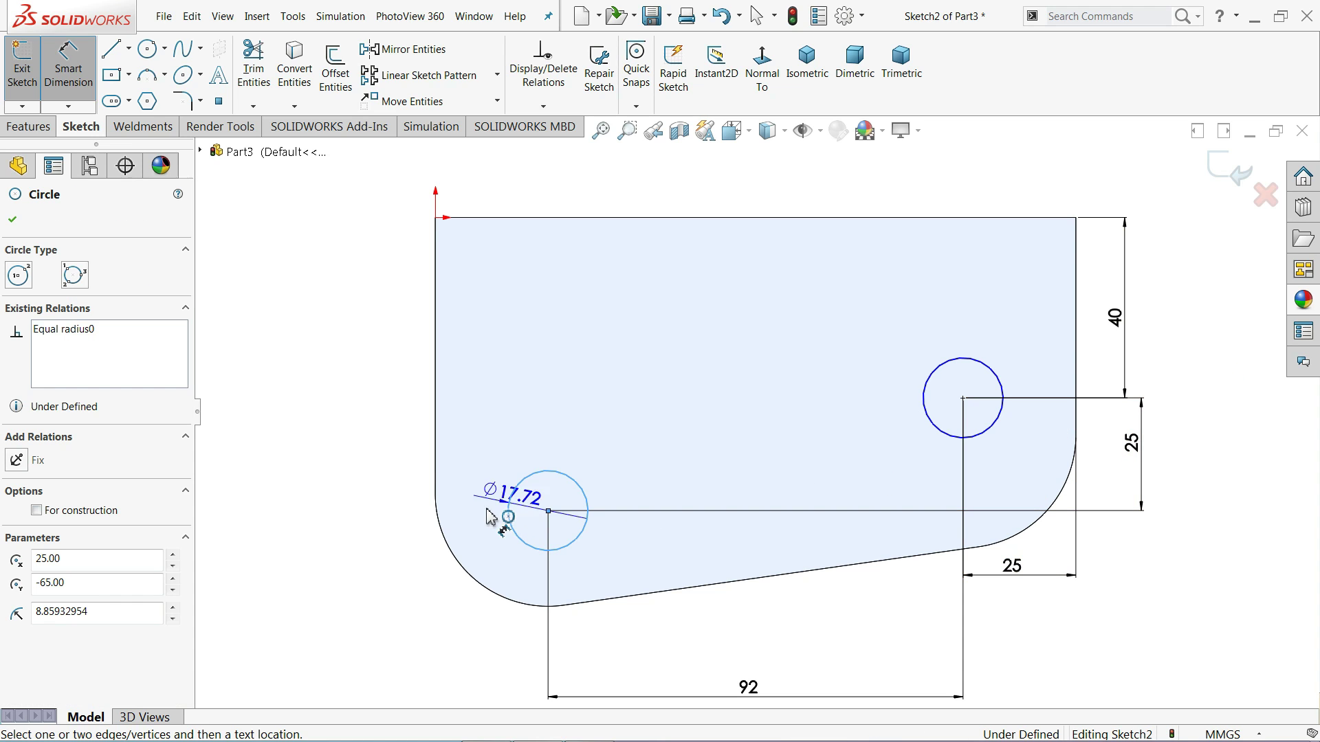
pyautogui.click(358, 524)
pyautogui.write('15')
pyautogui.press('Return')
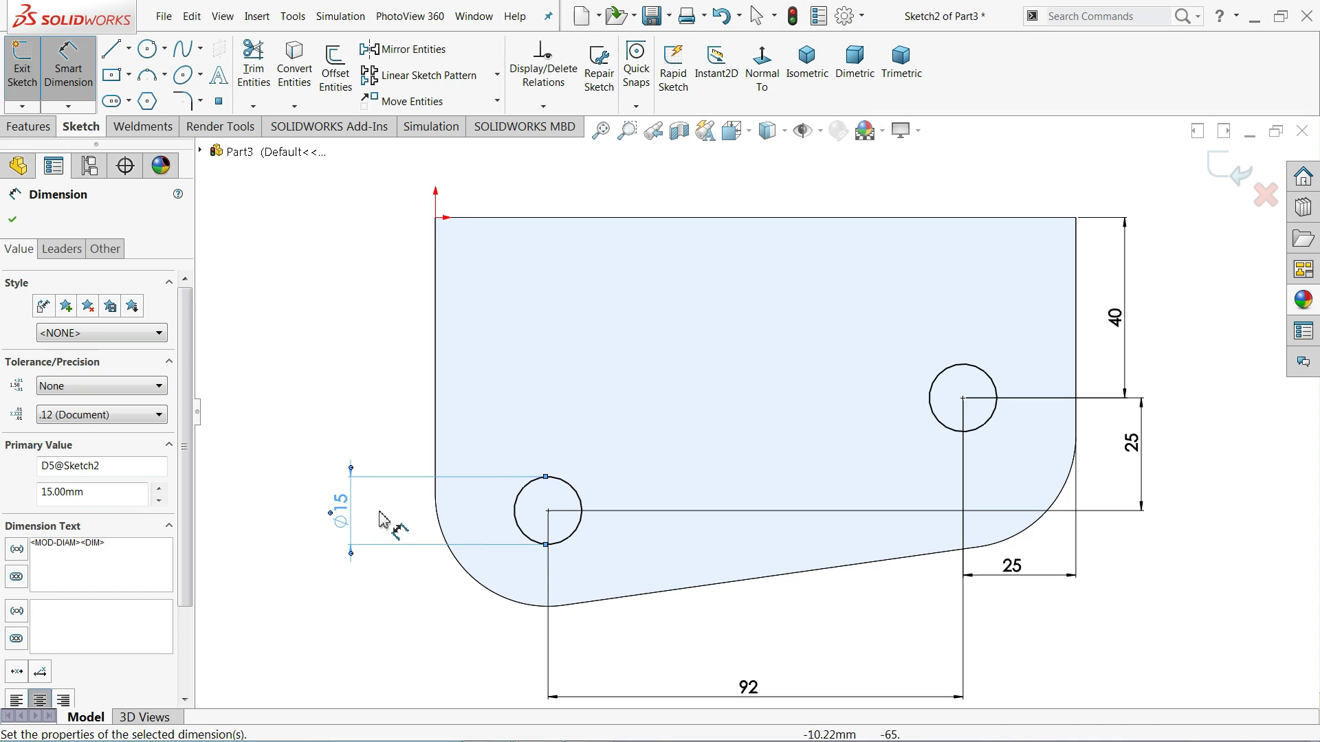
pyautogui.click(810, 76)
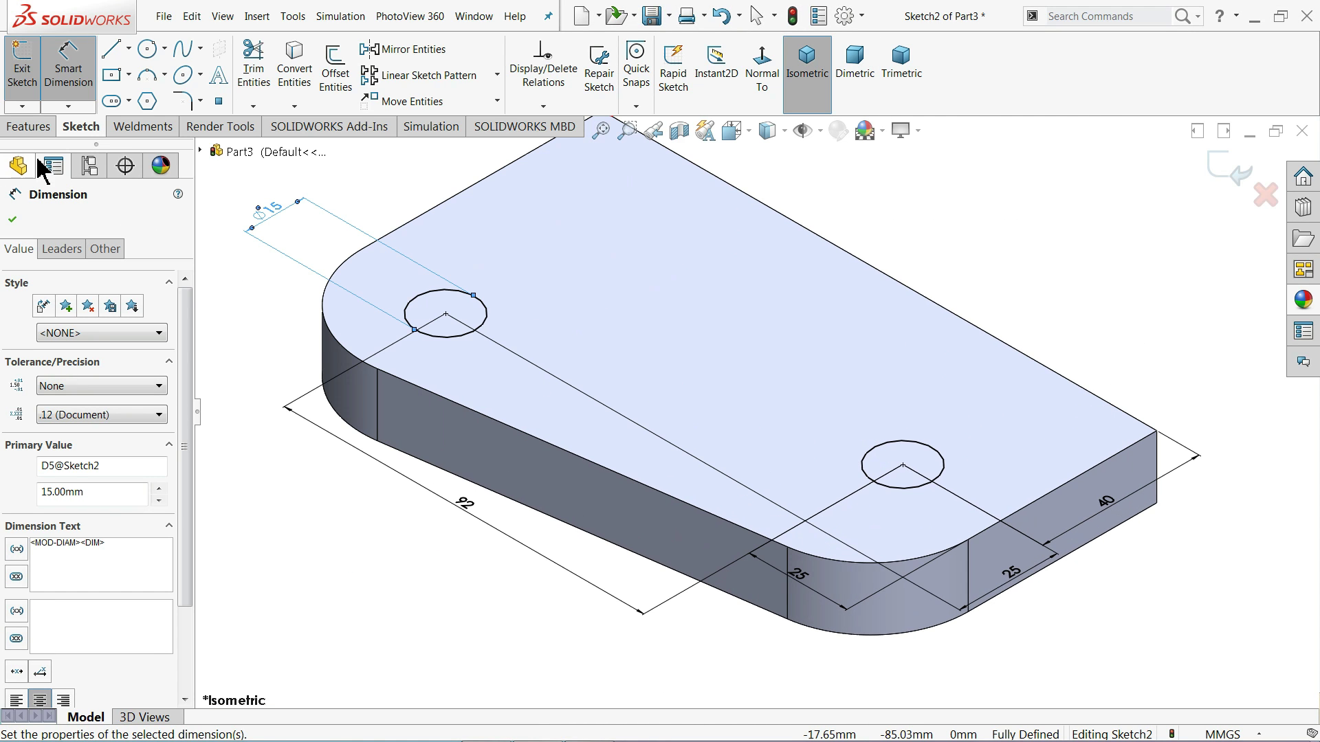
# Step: Extruded-cut both holes Through All, then minimize SOLIDWORKS to show the drawing
pyautogui.click(28, 127)
pyautogui.click(282, 73)
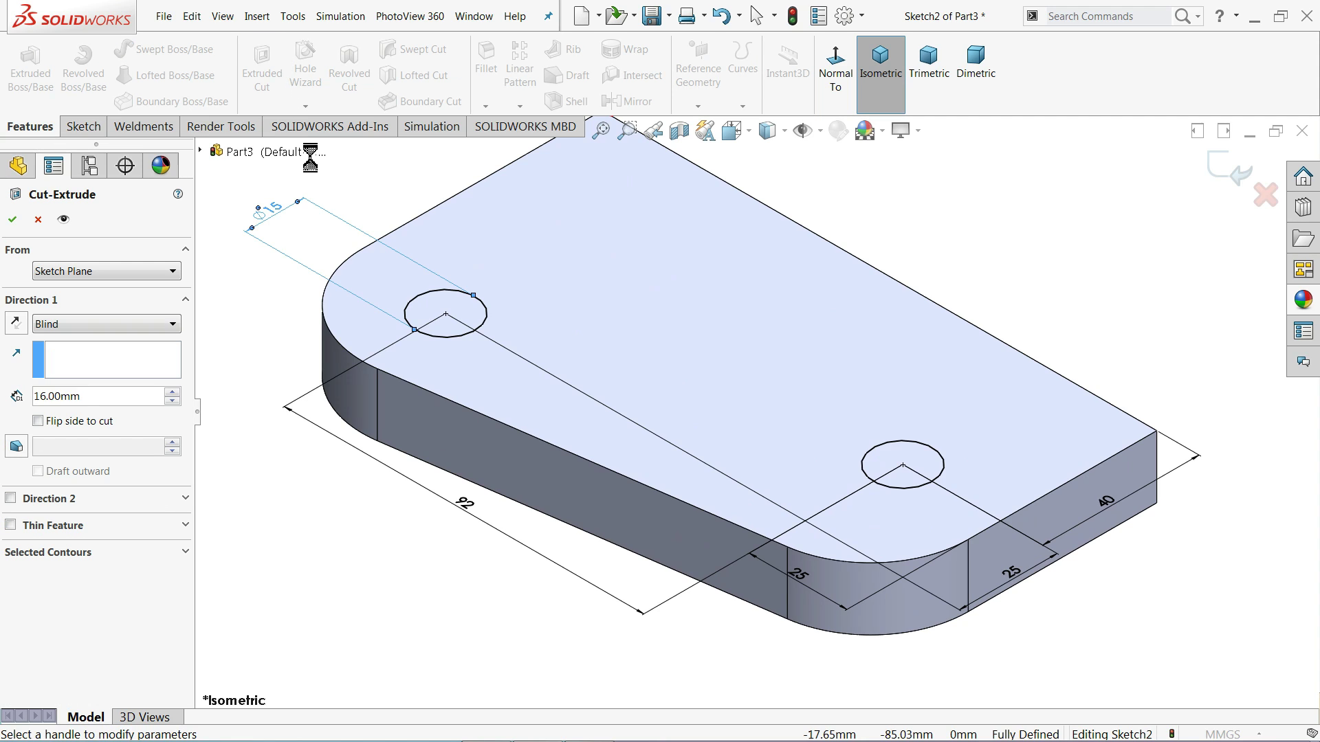
pyautogui.click(84, 337)
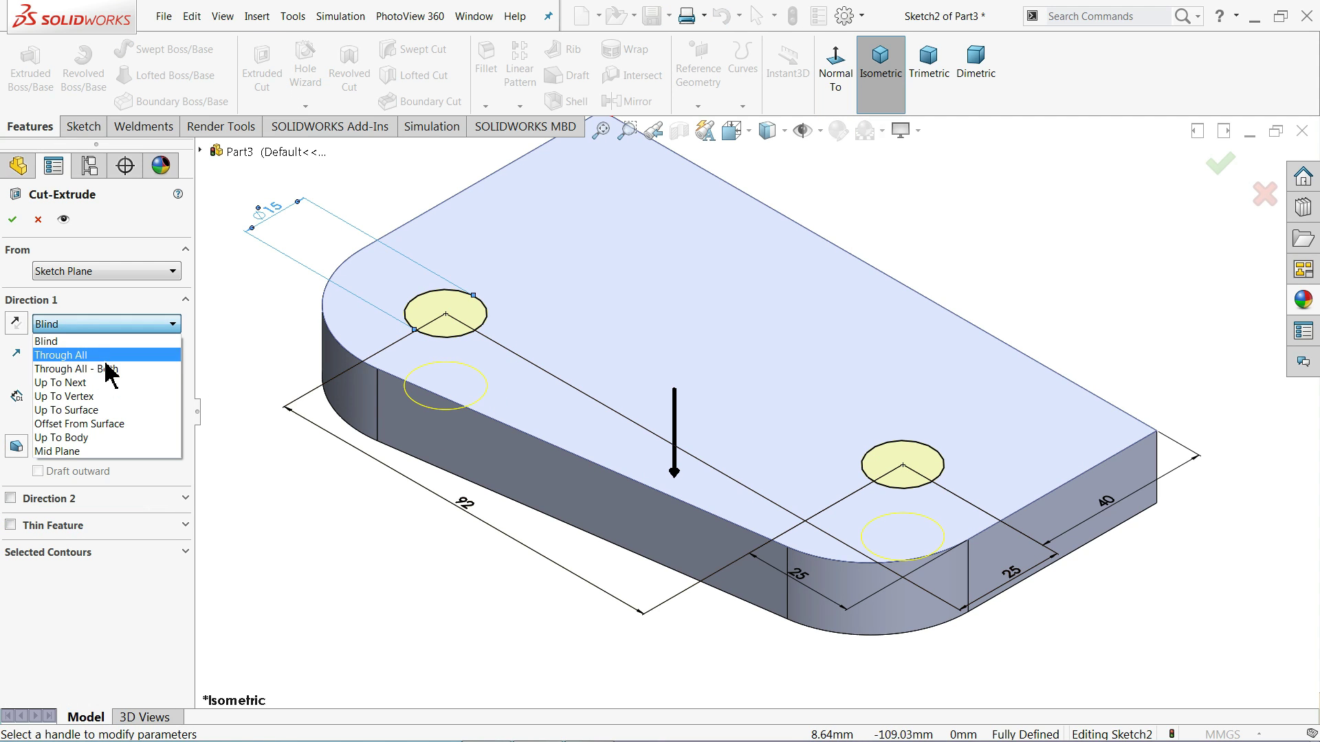
pyautogui.click(92, 357)
pyautogui.click(82, 326)
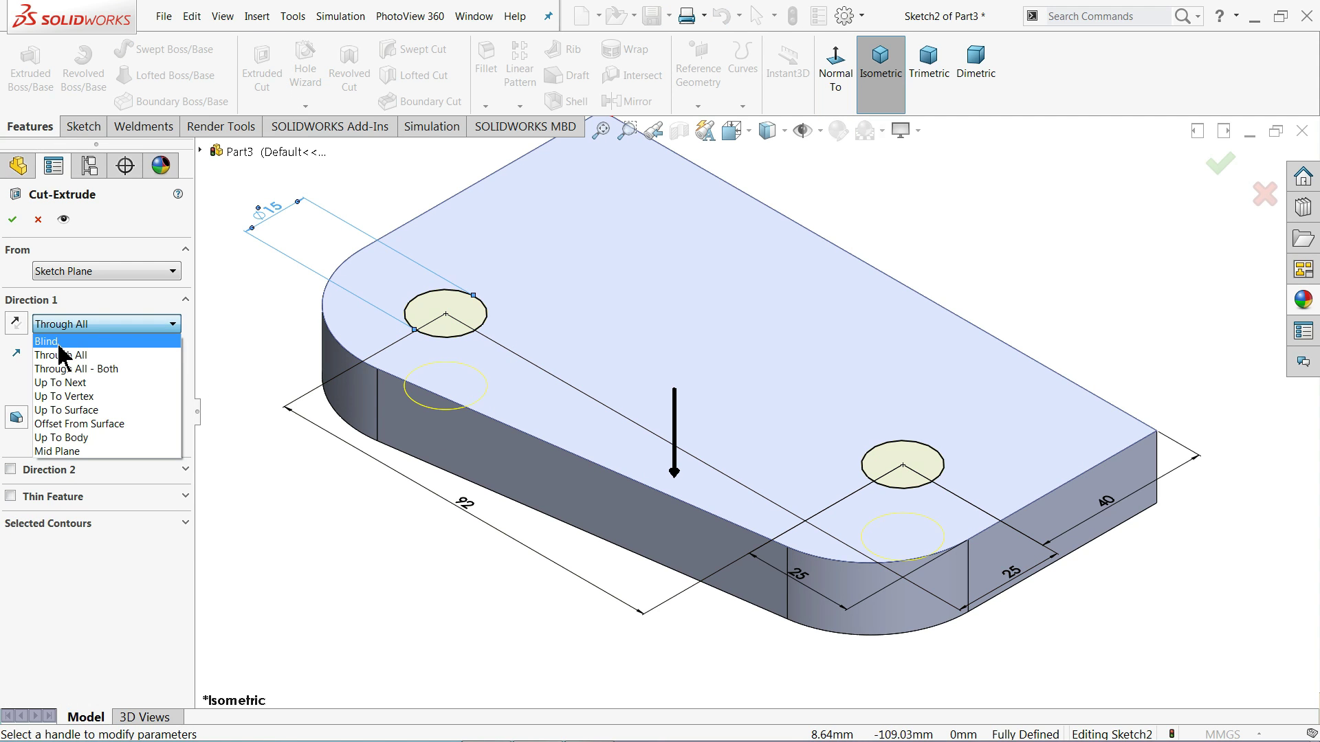
pyautogui.click(69, 355)
pyautogui.moveTo(362, 515); pyautogui.dragTo(371, 488, button='middle')
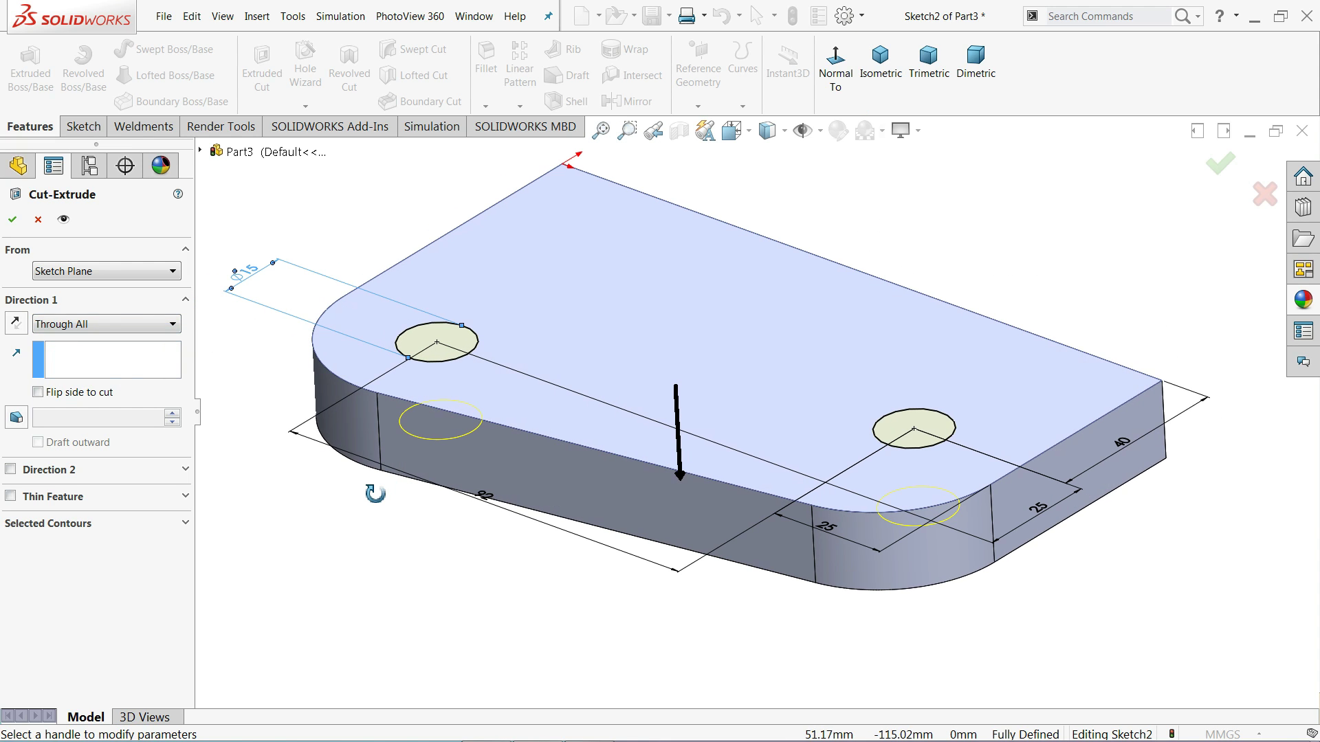
pyautogui.click(12, 220)
pyautogui.moveTo(389, 472); pyautogui.dragTo(435, 486, button='middle')
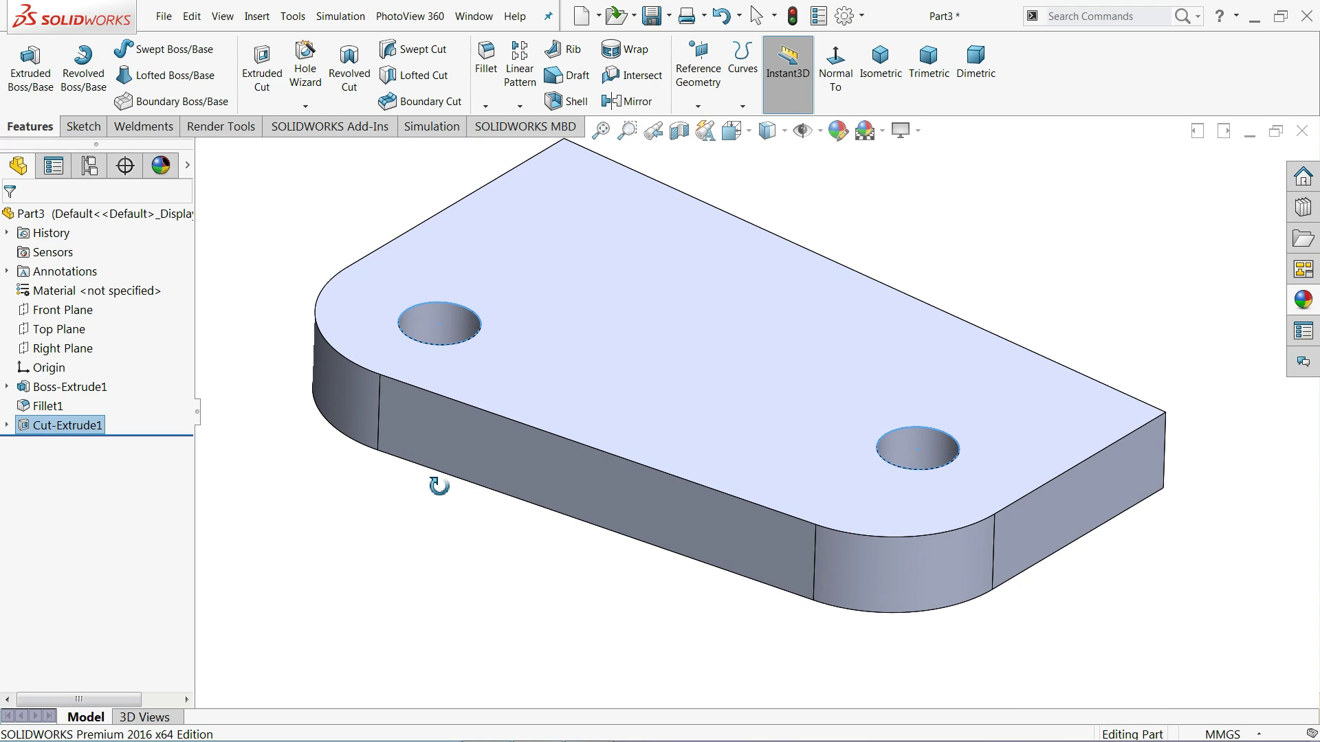
pyautogui.click(1259, 20)
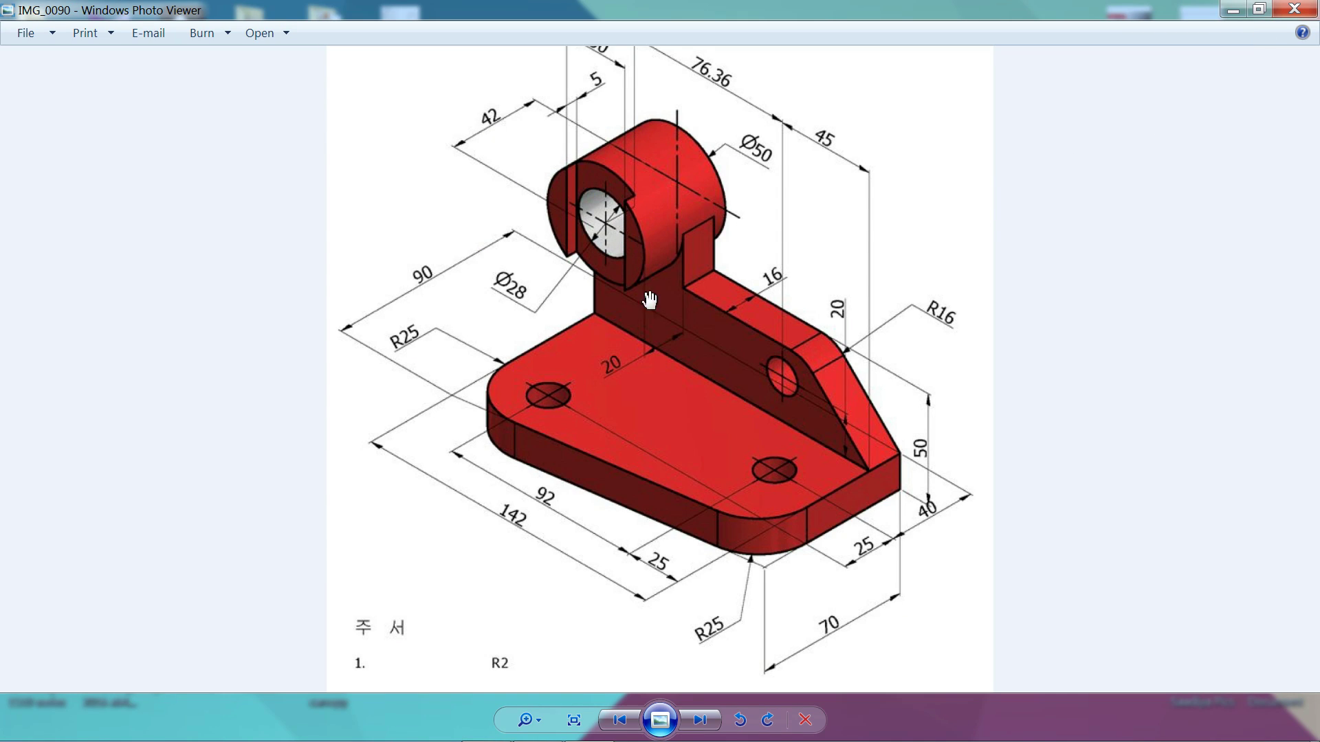
pyautogui.scroll(3, 655, 363)
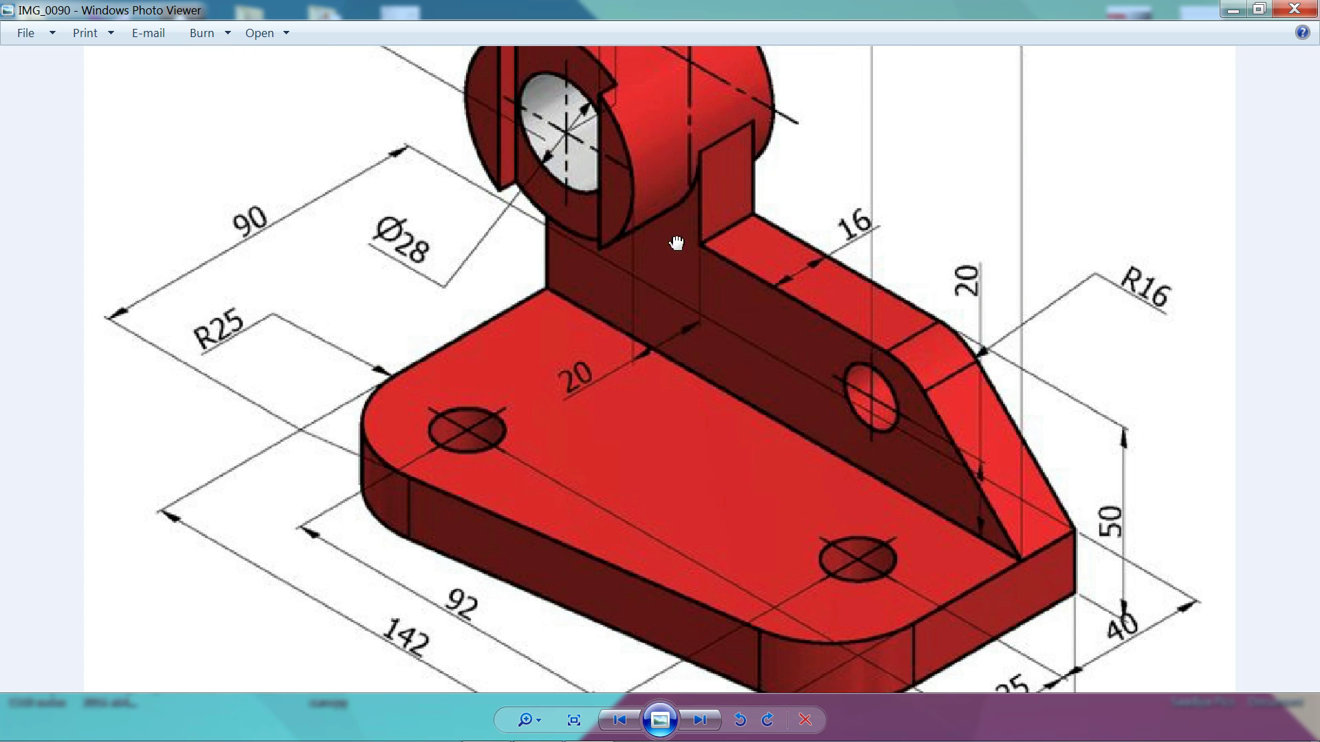
pyautogui.moveTo(676, 243); pyautogui.dragTo(605, 314)
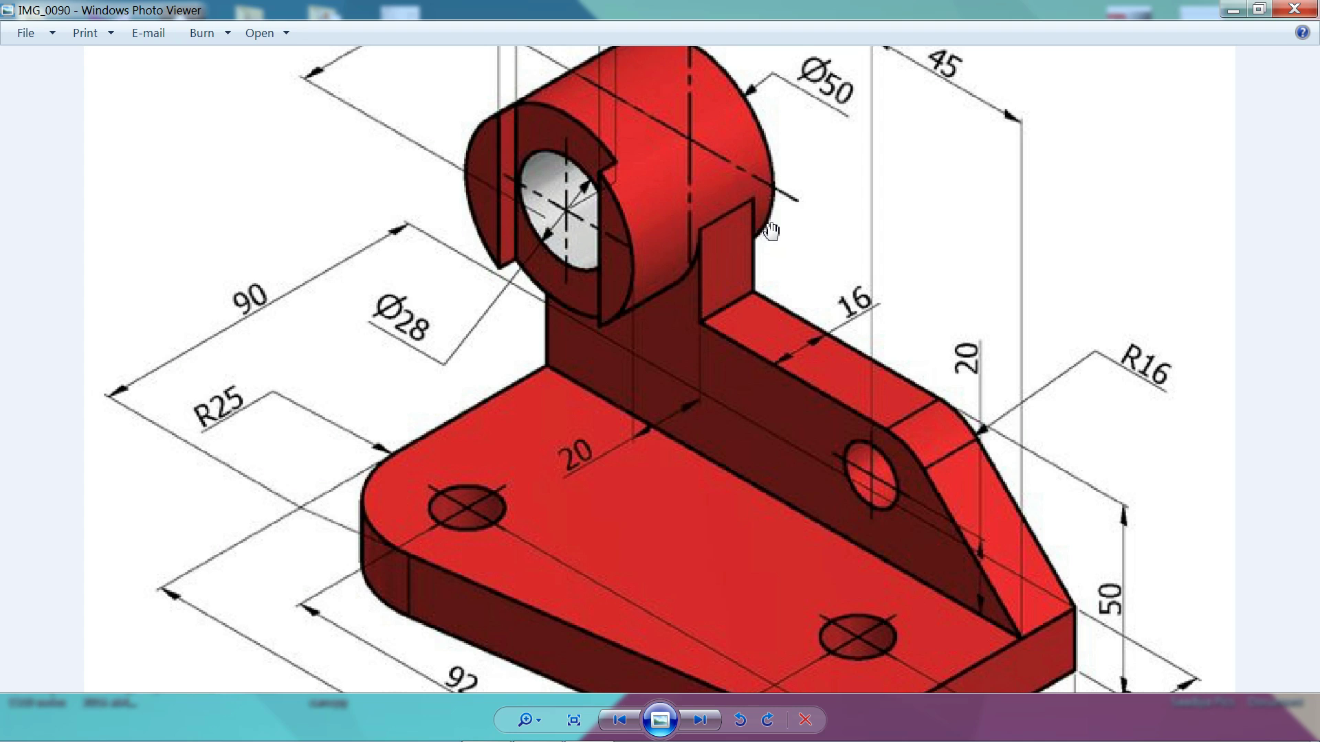
pyautogui.moveTo(765, 422); pyautogui.dragTo(720, 294)
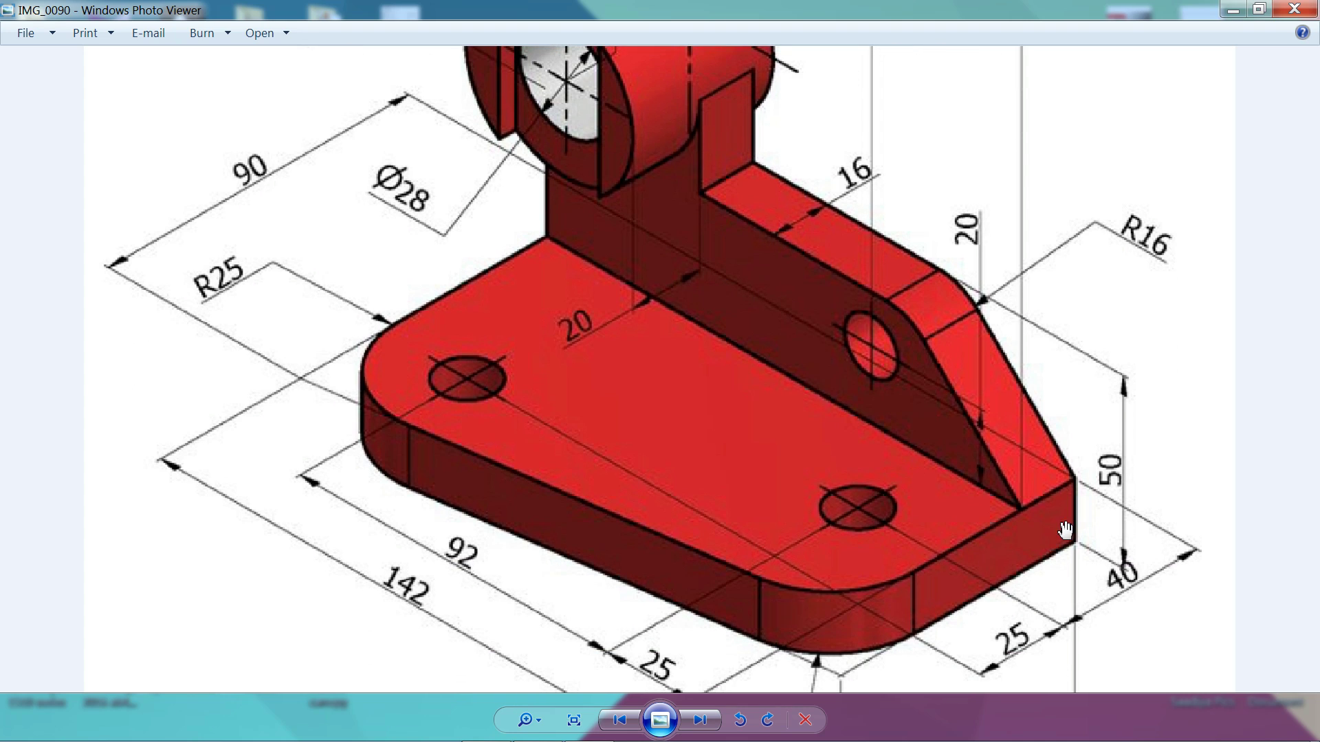
pyautogui.scroll(-3, 828, 530)
pyautogui.scroll(3, 827, 560)
pyautogui.moveTo(827, 559)
pyautogui.mouseDown()
pyautogui.moveTo(813, 518)
pyautogui.moveTo(812, 541)
pyautogui.mouseUp()
pyautogui.scroll(-1, 796, 461)
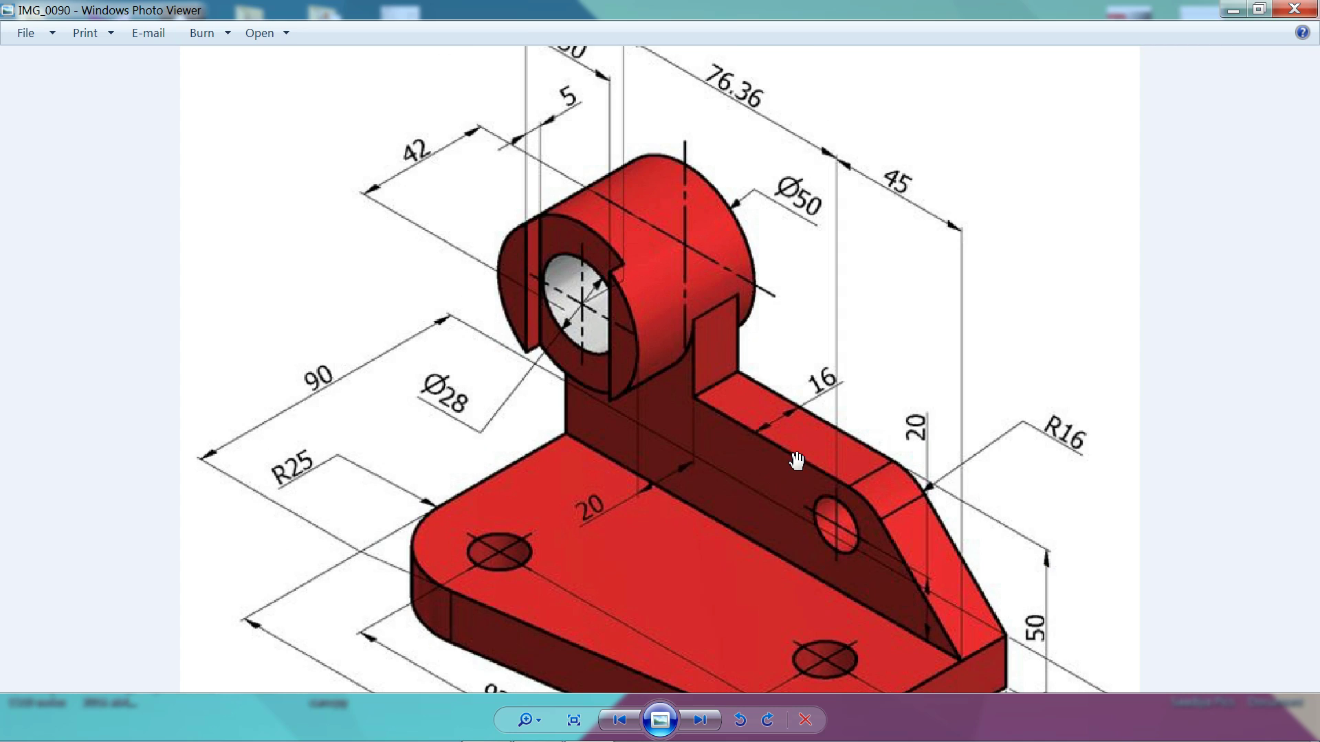
pyautogui.scroll(-2, 839, 467)
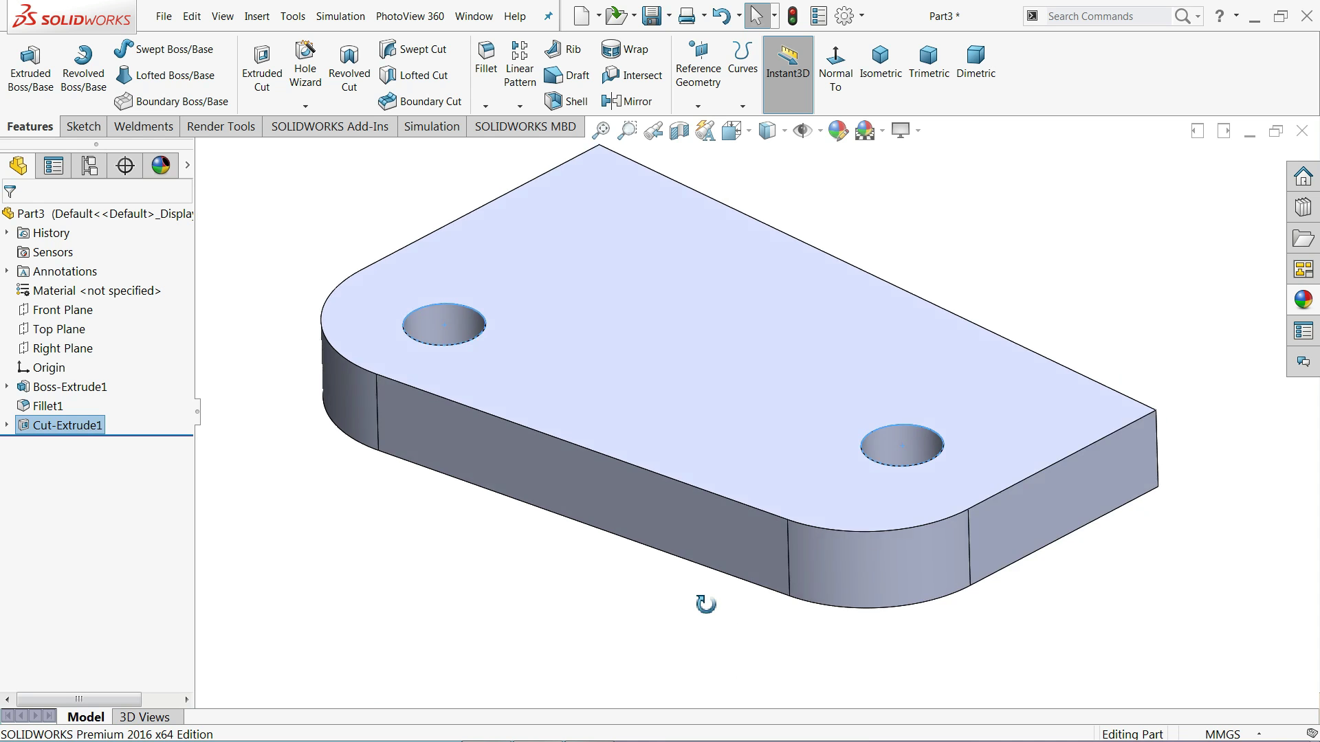
# Step: Start a new sketch on the base plate's long side face, viewed face-on
pyautogui.moveTo(701, 601); pyautogui.dragTo(545, 604, button='middle')
pyautogui.click(805, 357)
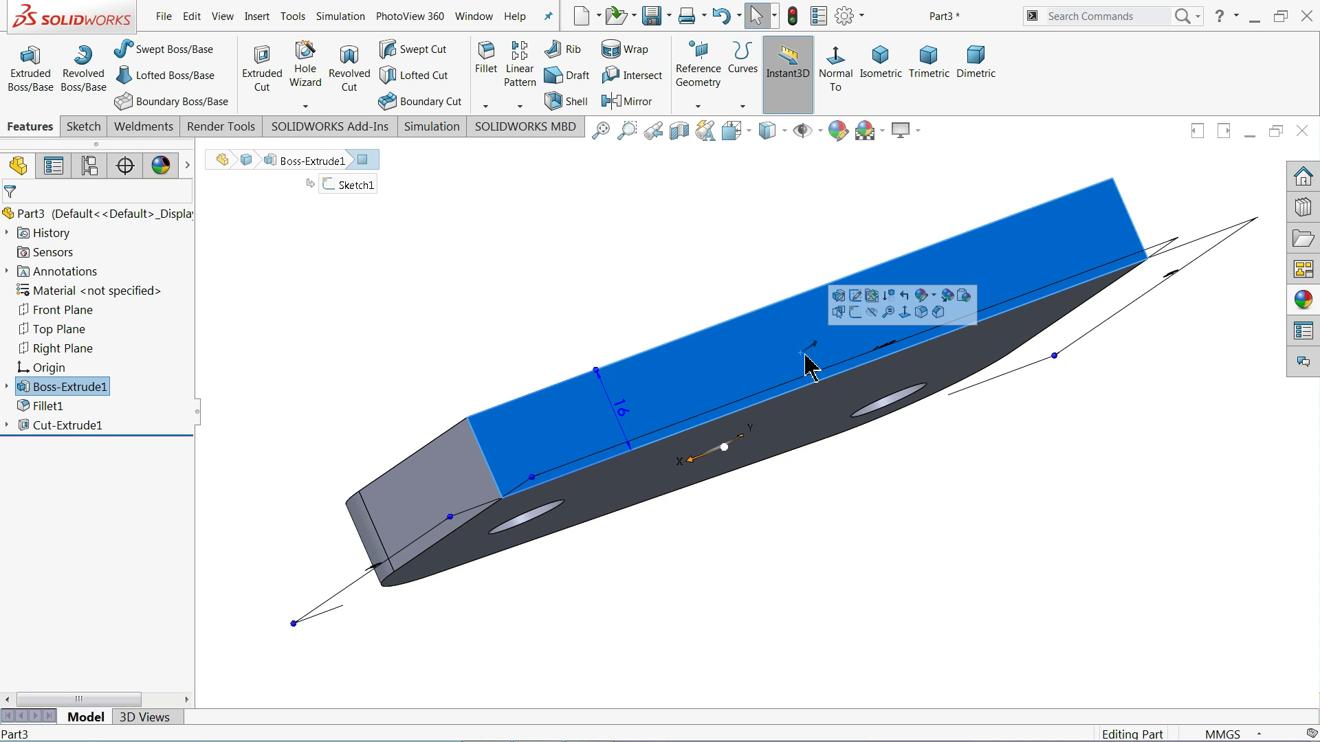
pyautogui.click(855, 312)
pyautogui.moveTo(813, 339); pyautogui.dragTo(825, 259, button='middle')
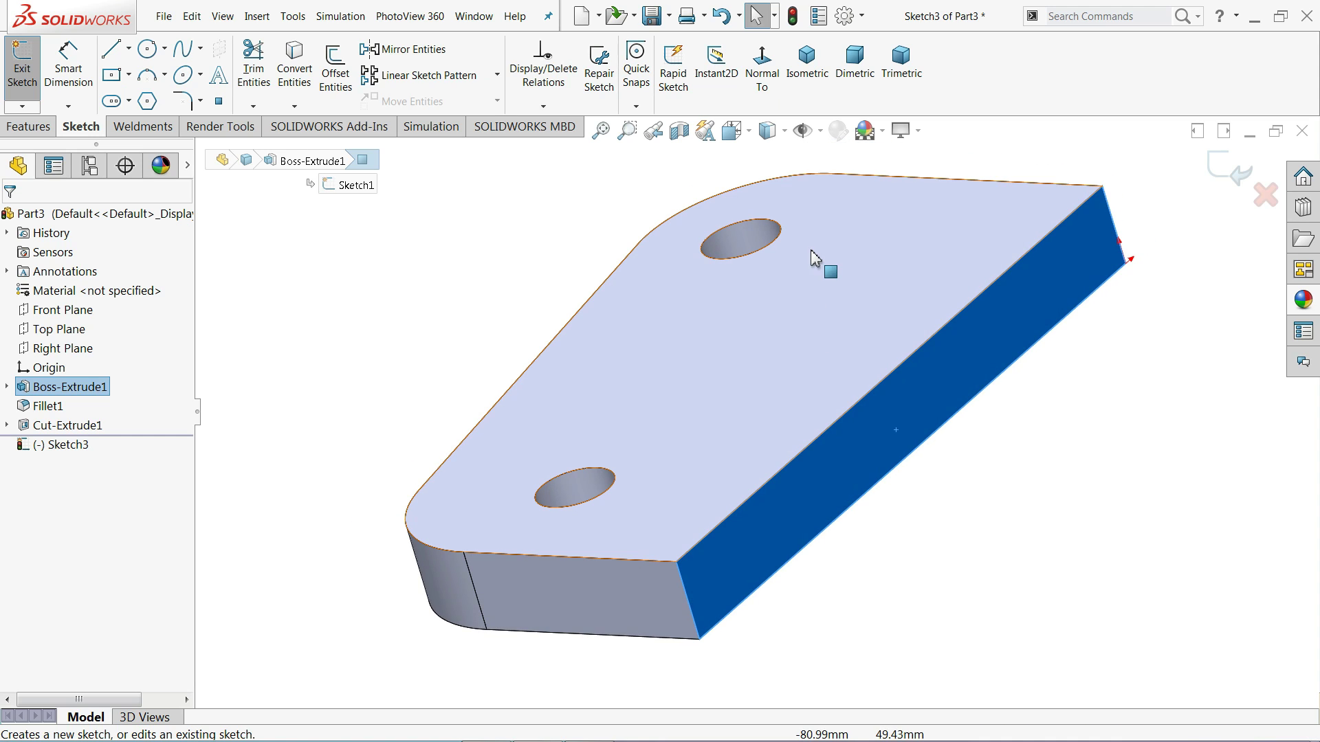
pyautogui.click(763, 68)
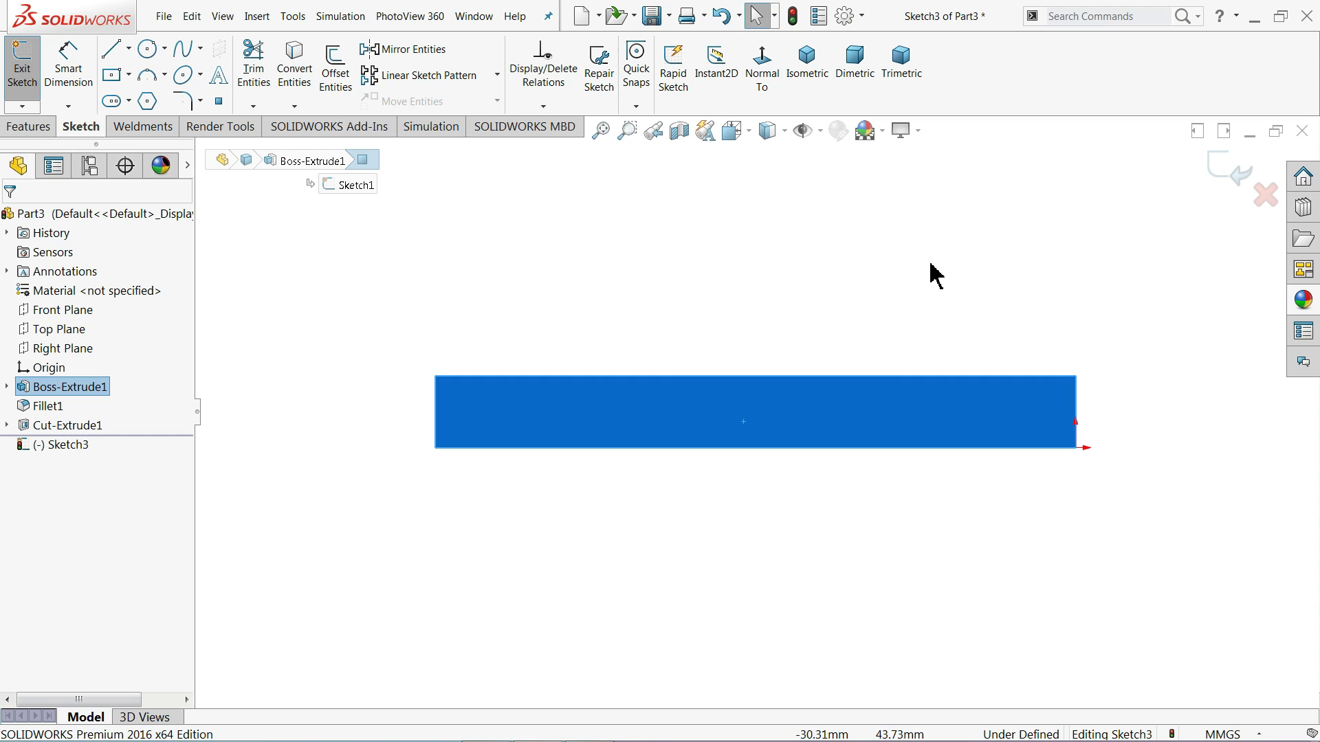
pyautogui.scroll(-2, 996, 212)
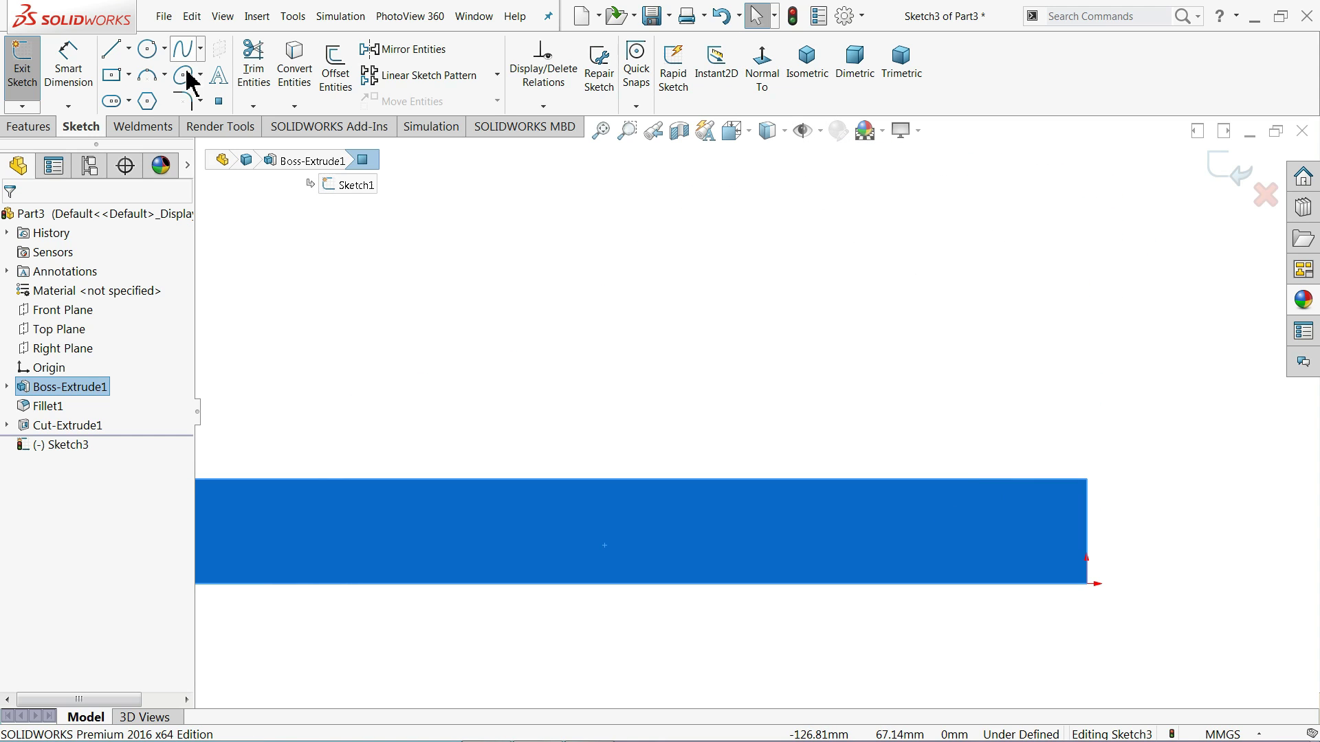
# Step: Draw two concentric circles above the face for the boss ring
pyautogui.click(149, 50)
pyautogui.scroll(2, 717, 268)
pyautogui.click(917, 245)
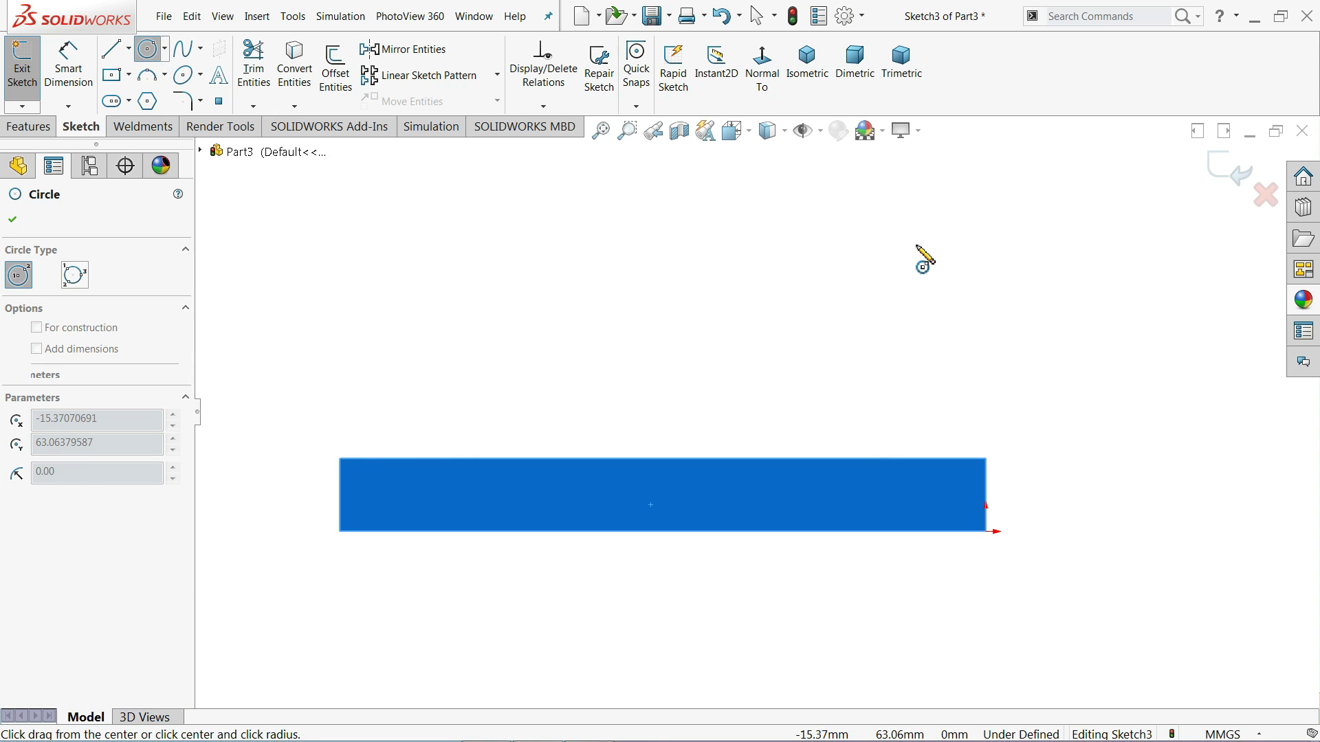
pyautogui.click(980, 308)
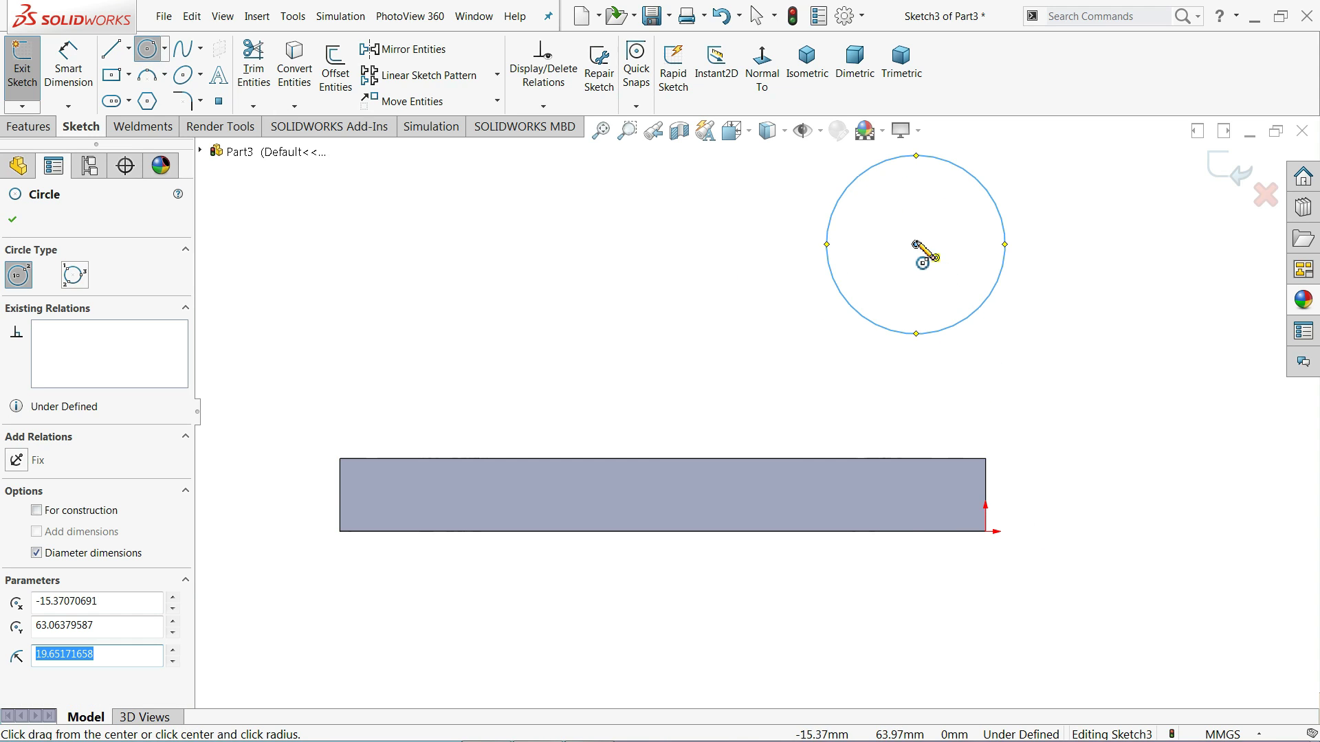
pyautogui.click(916, 244)
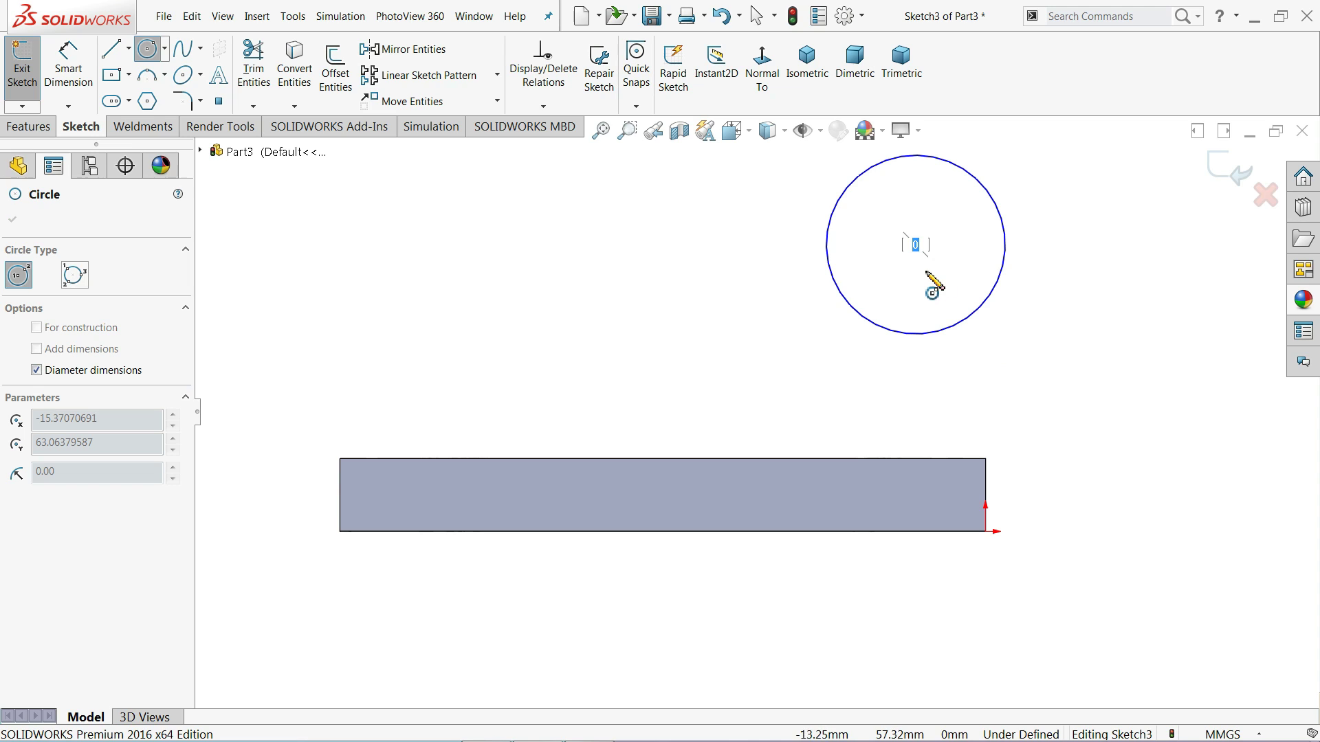
pyautogui.press('Escape')
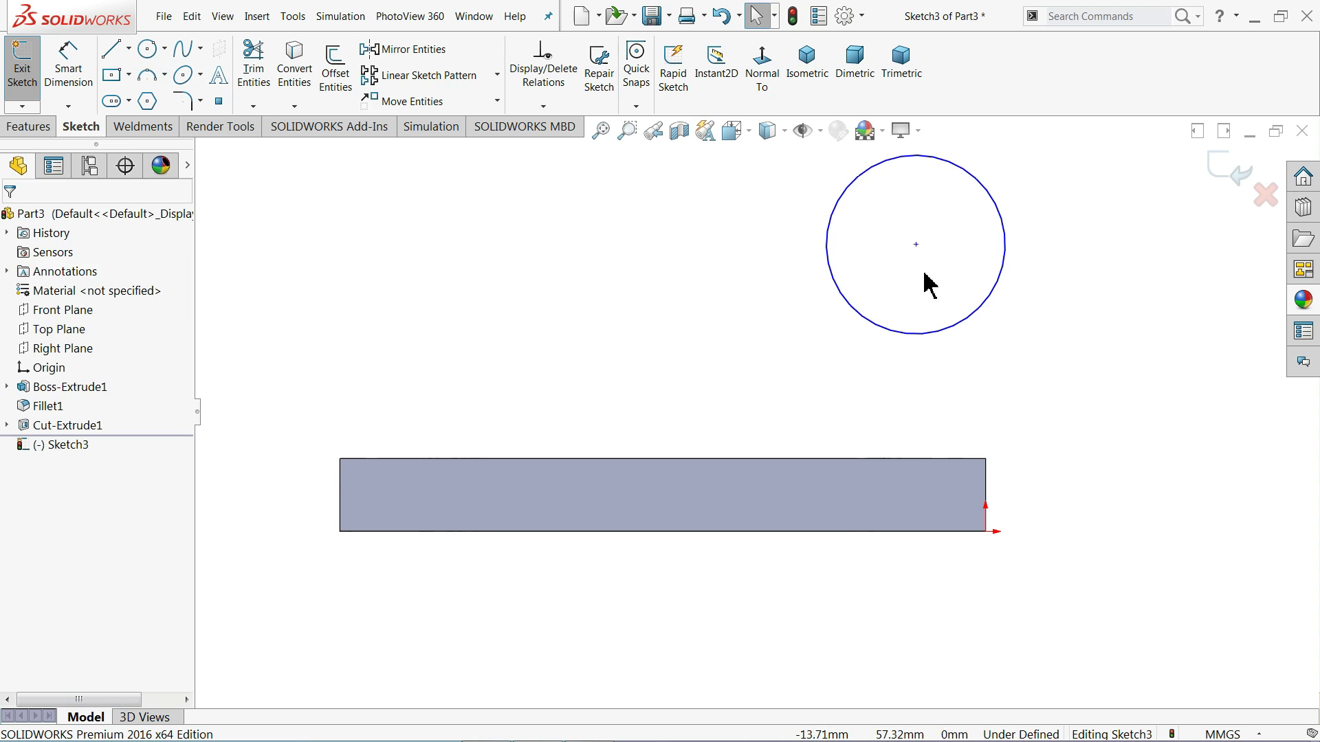
pyautogui.click(163, 59)
pyautogui.click(916, 244)
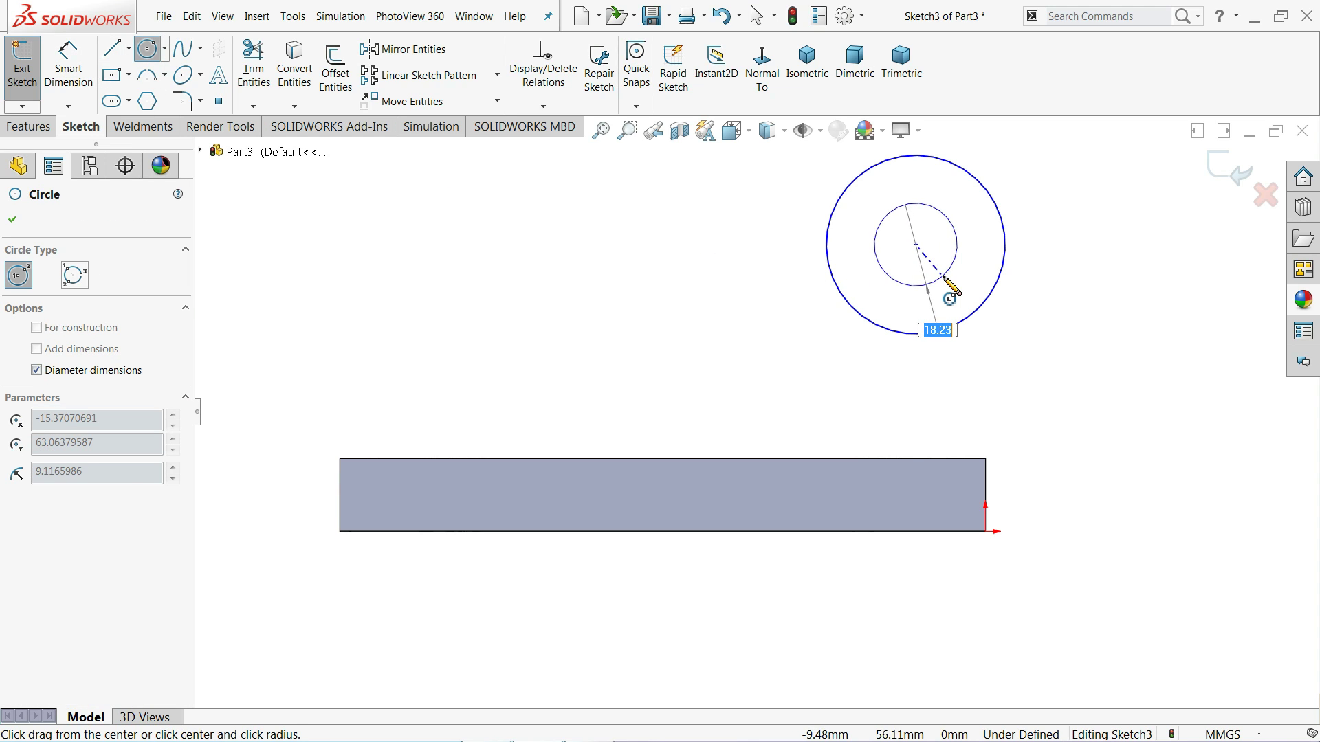
pyautogui.click(945, 273)
# Step: Dimension the outer circle Ø50 and the inner circle Ø28
pyautogui.click(68, 68)
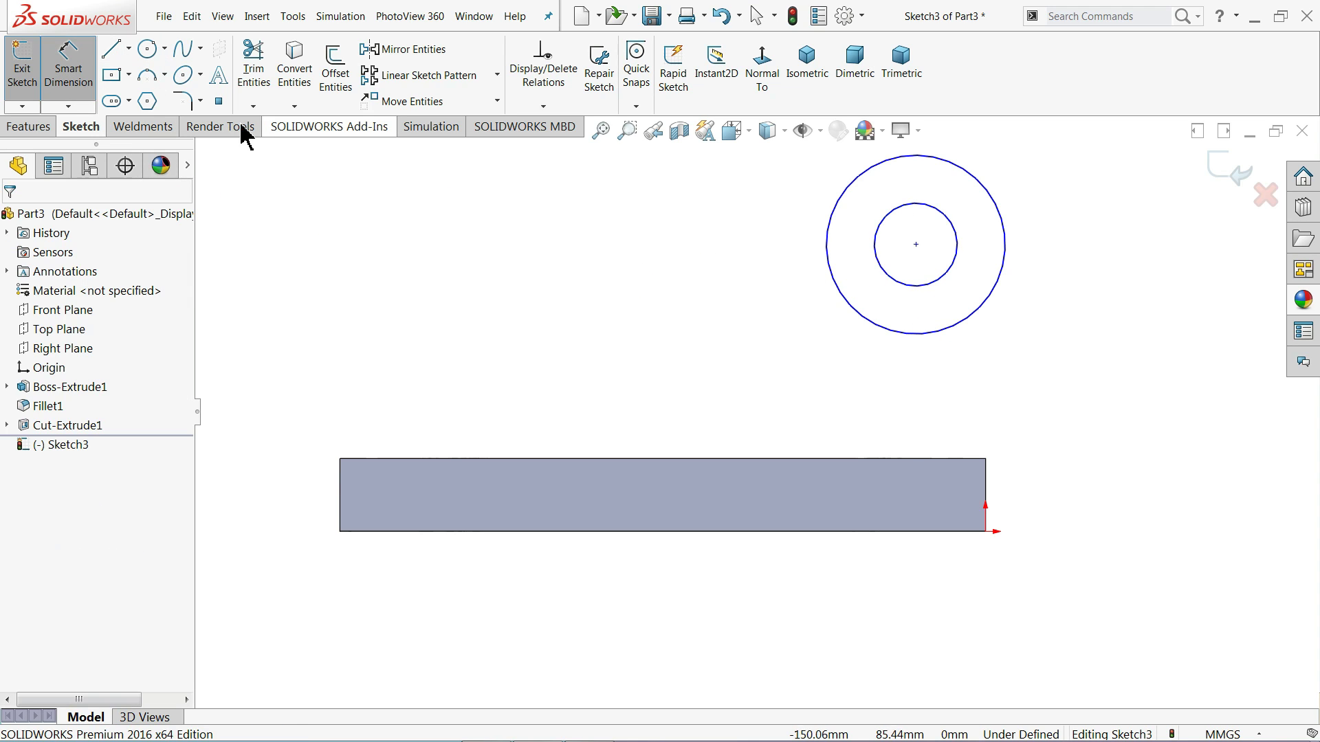
pyautogui.click(1002, 264)
pyautogui.click(1086, 265)
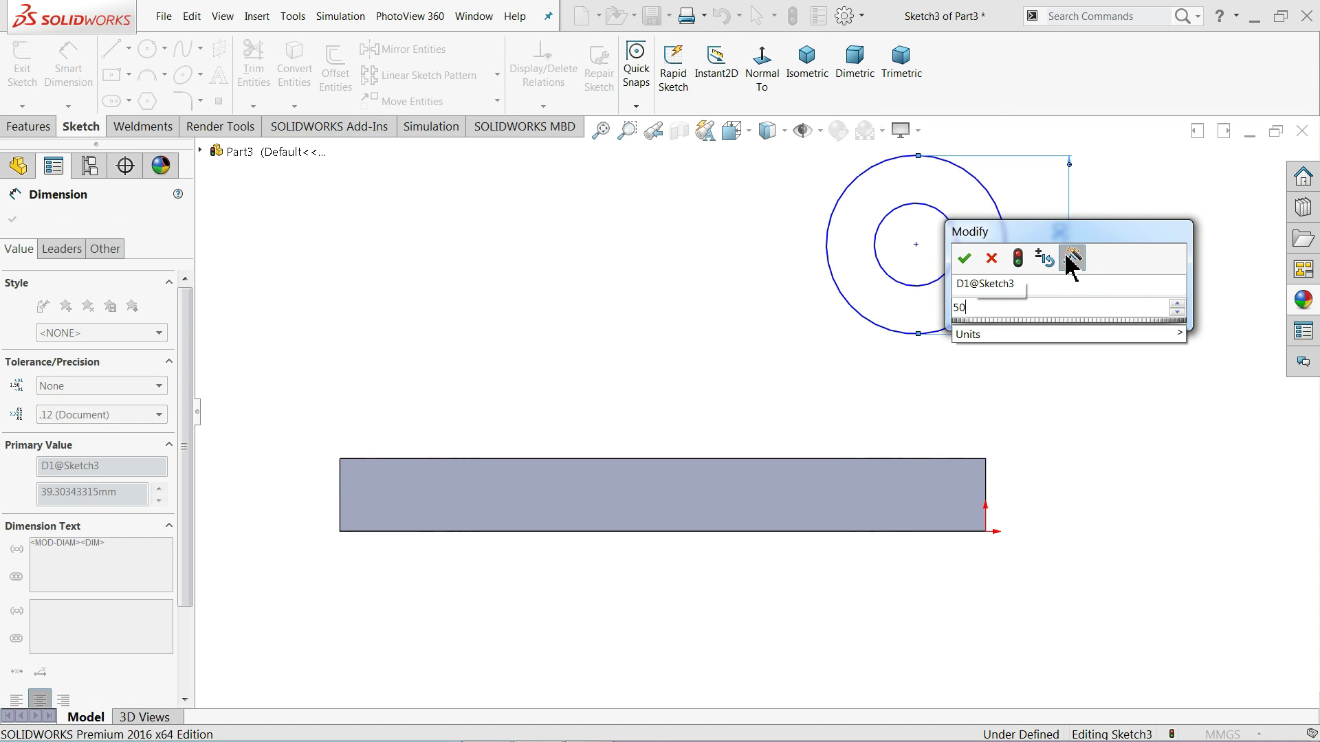
pyautogui.press('Return')
pyautogui.click(954, 265)
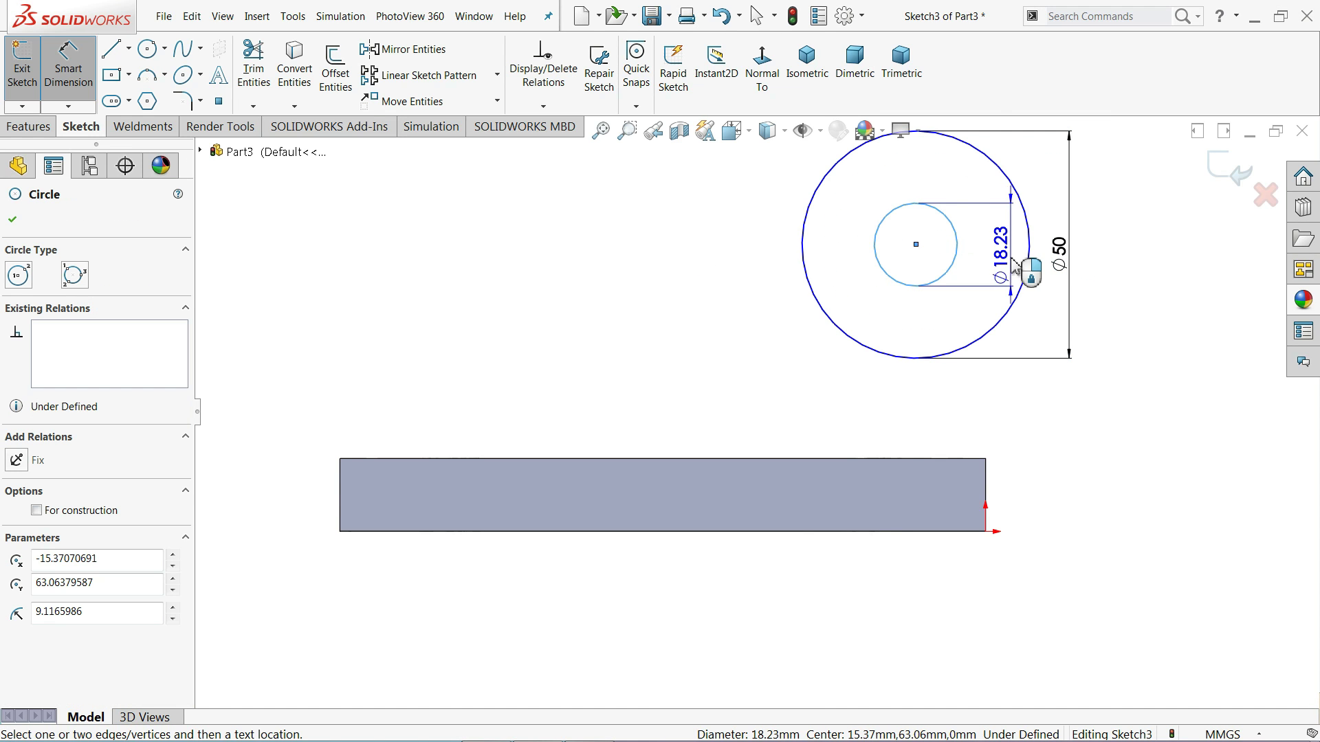
pyautogui.click(1042, 267)
pyautogui.write('28')
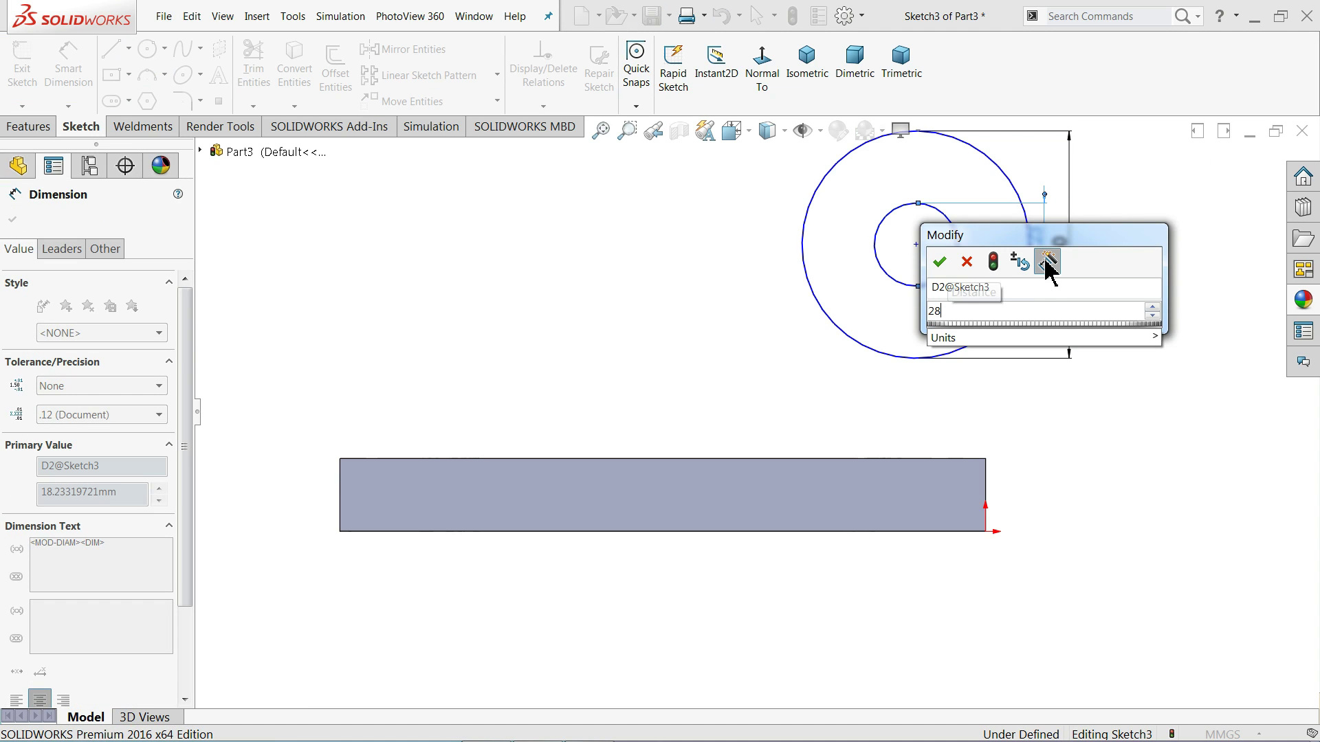
pyautogui.press('Return')
pyautogui.moveTo(1060, 264)
pyautogui.mouseDown()
pyautogui.moveTo(1085, 267)
pyautogui.moveTo(1045, 266)
pyautogui.mouseUp()
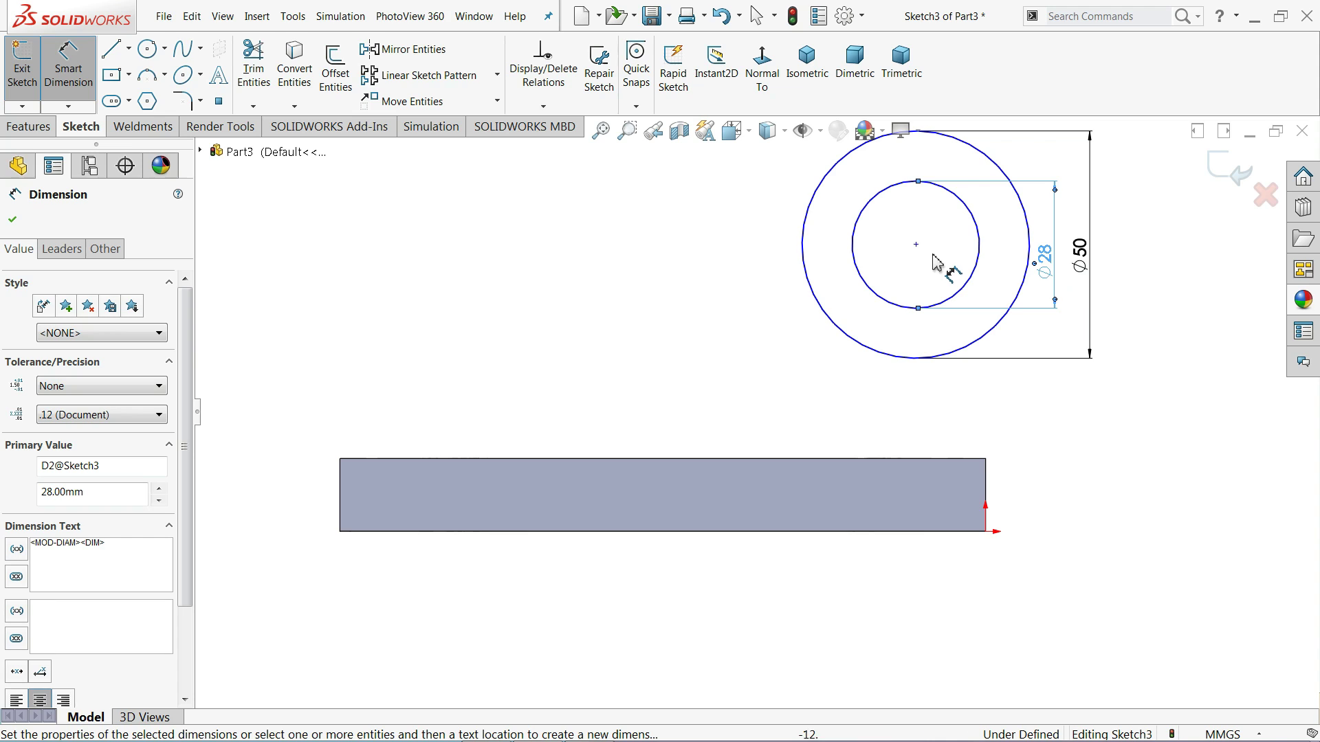
# Step: Place the ring's centre 121.36 mm from the face's left edge
pyautogui.click(917, 246)
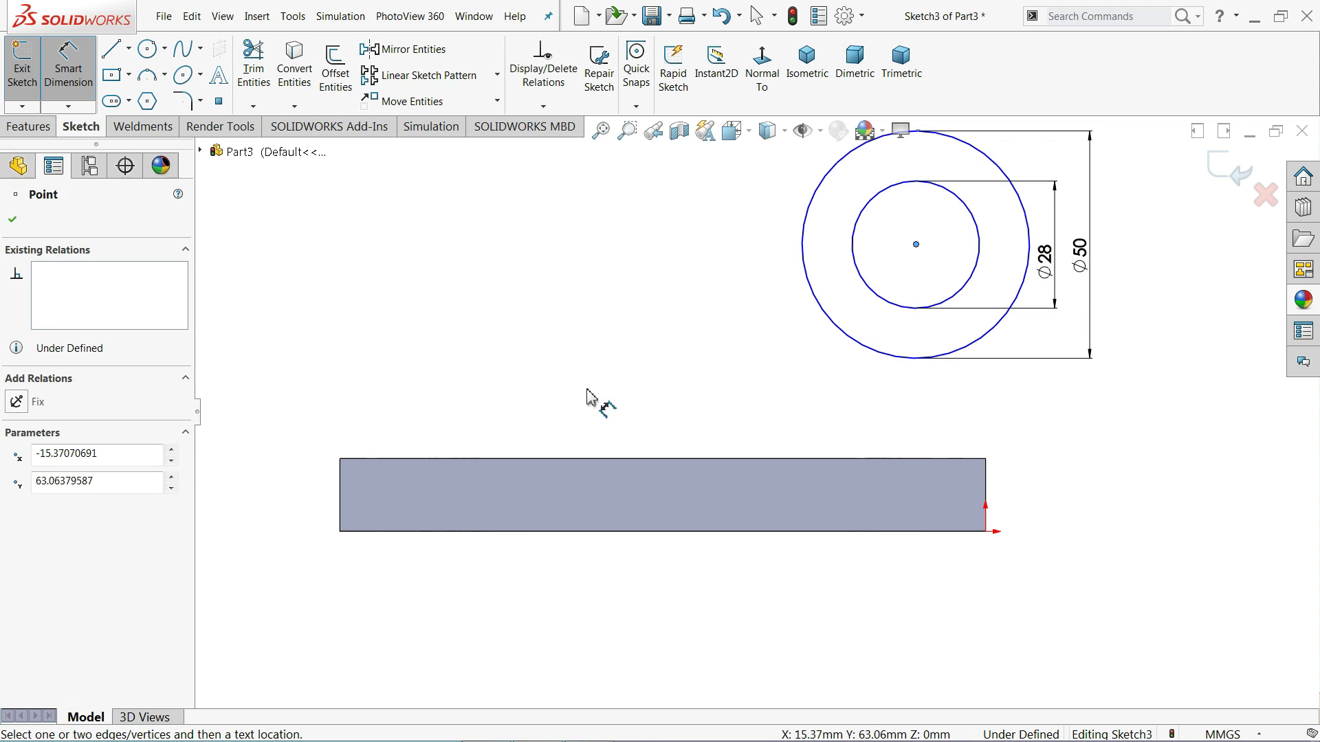
pyautogui.click(346, 517)
pyautogui.scroll(2, 754, 411)
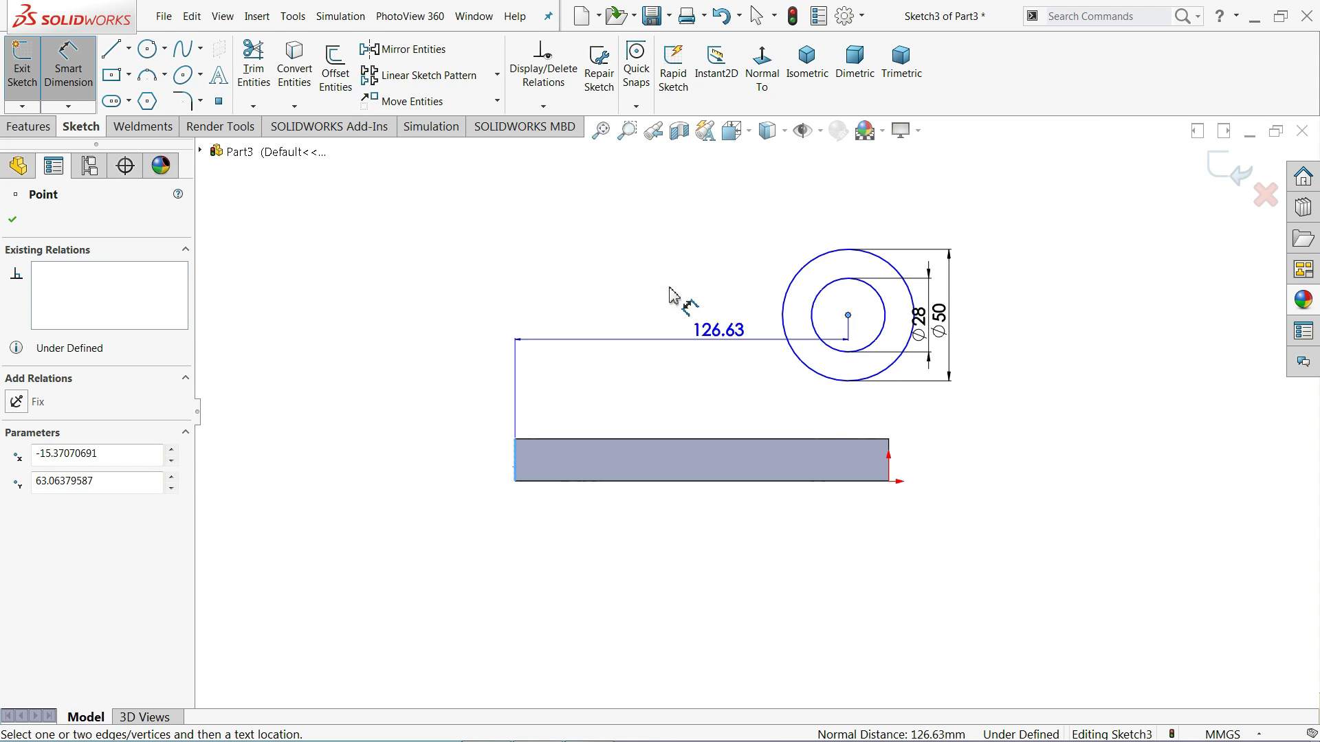
pyautogui.click(701, 229)
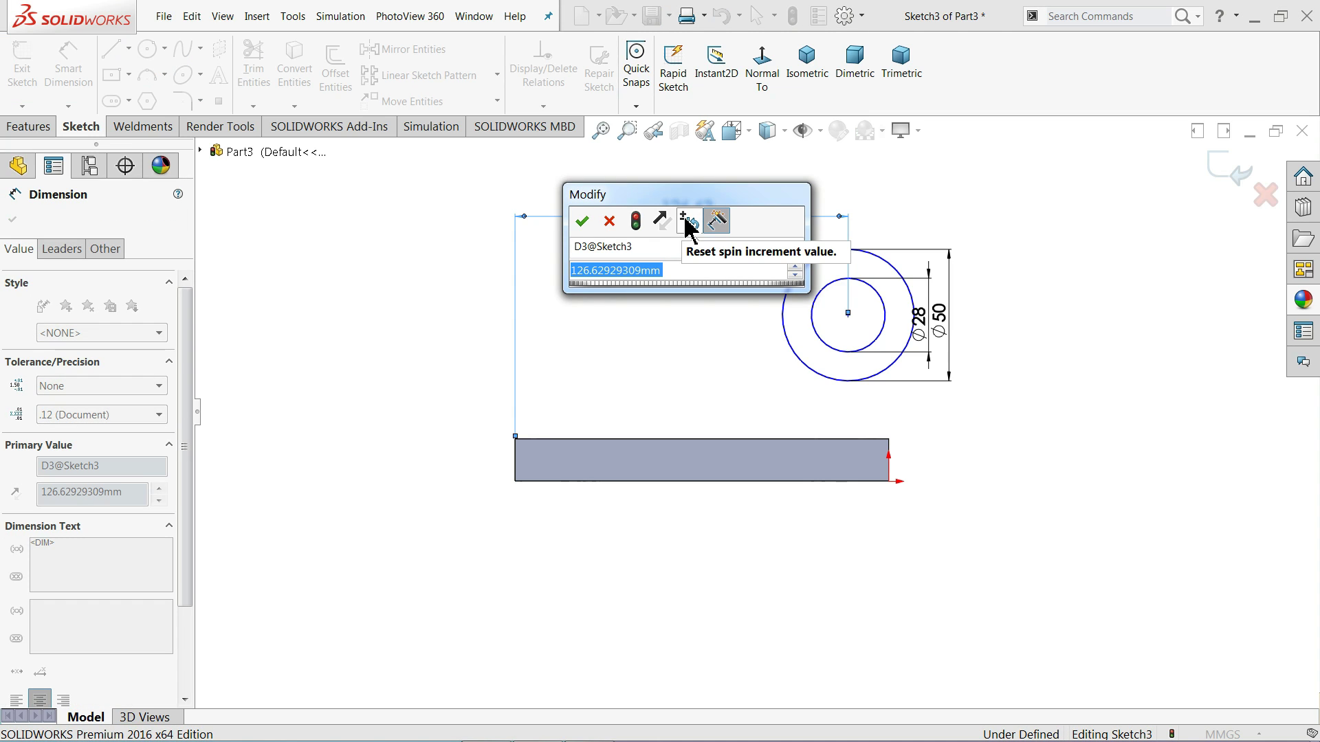
pyautogui.write('70.3')
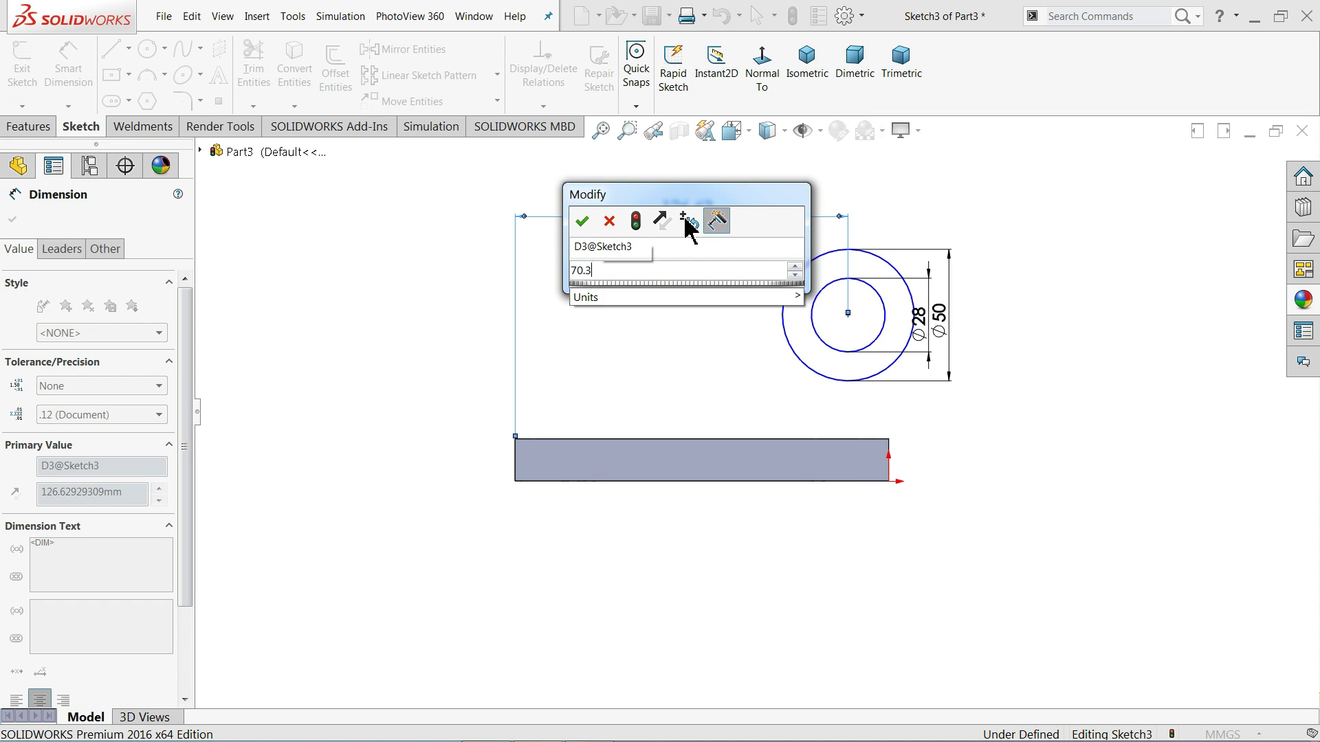
pyautogui.press('BackSpace')
pyautogui.press('BackSpace')
pyautogui.press('BackSpace')
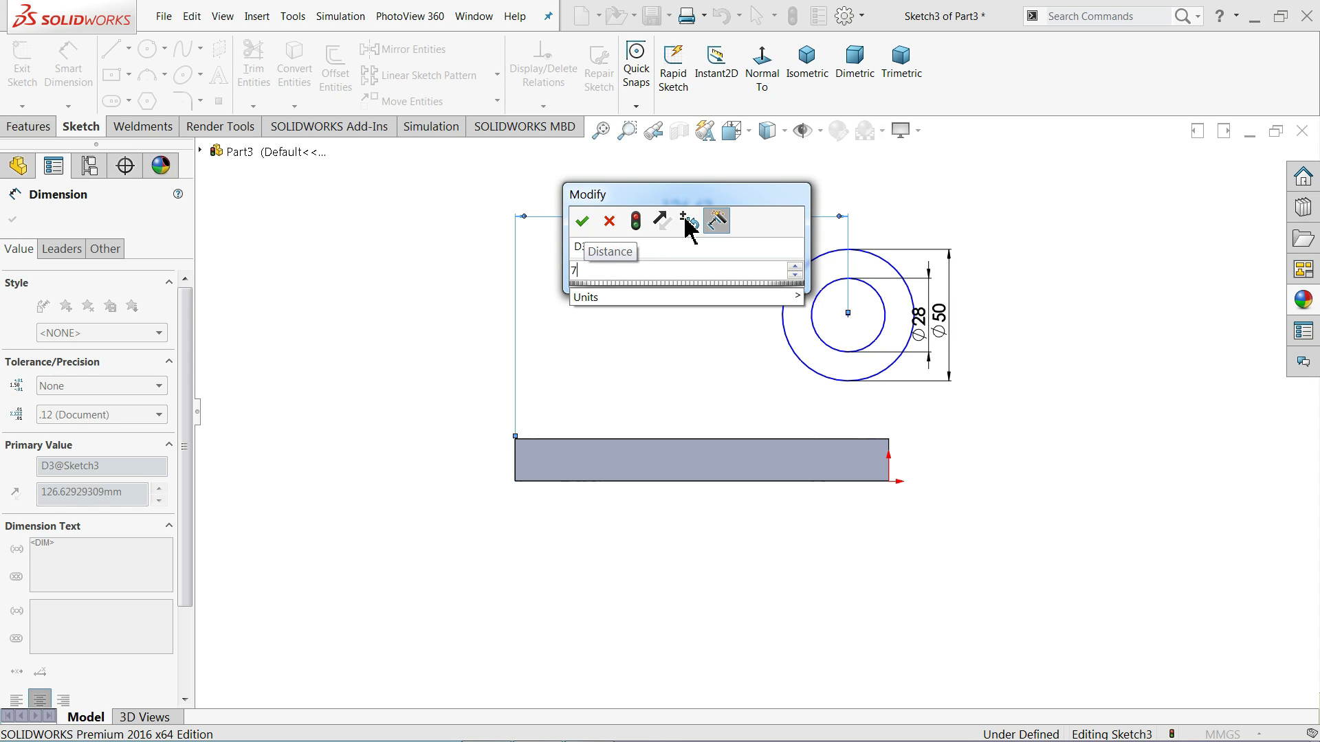
pyautogui.write('1.36')
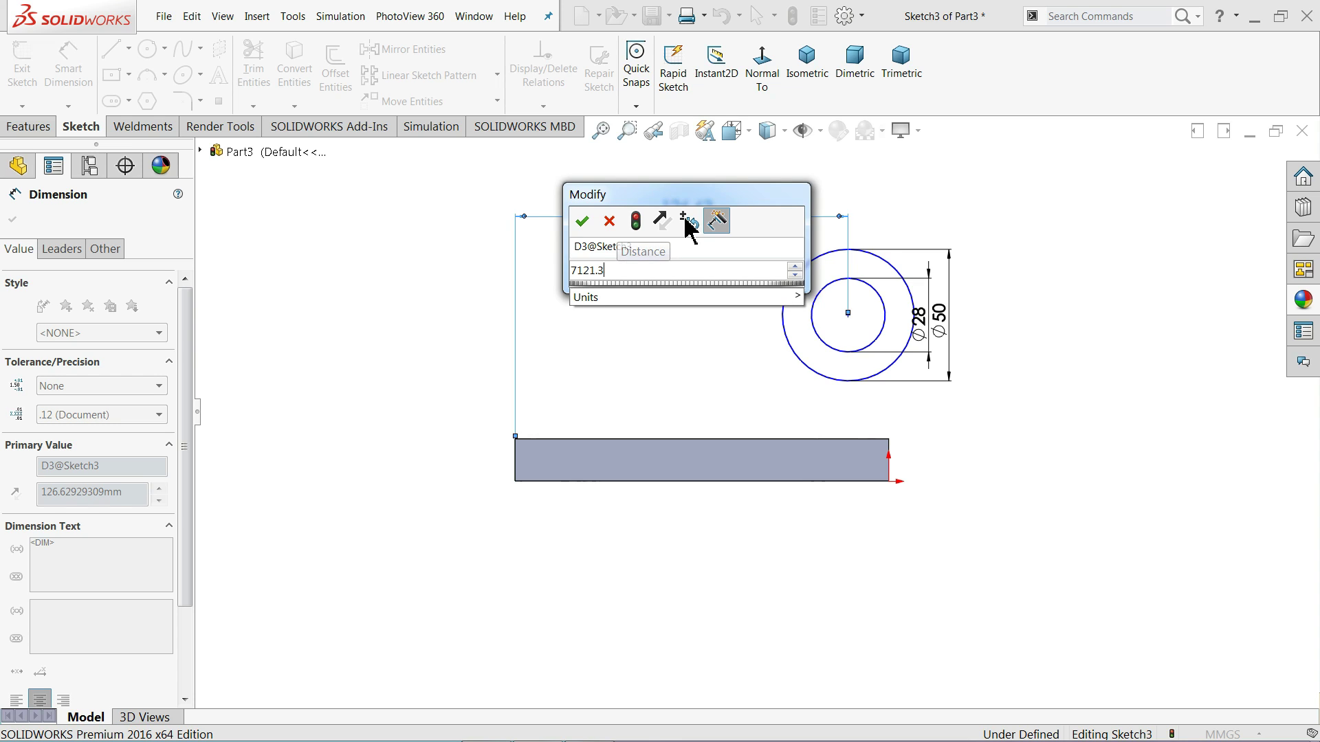
pyautogui.press('BackSpace')
pyautogui.press('BackSpace')
pyautogui.write('121.36')
pyautogui.click(582, 221)
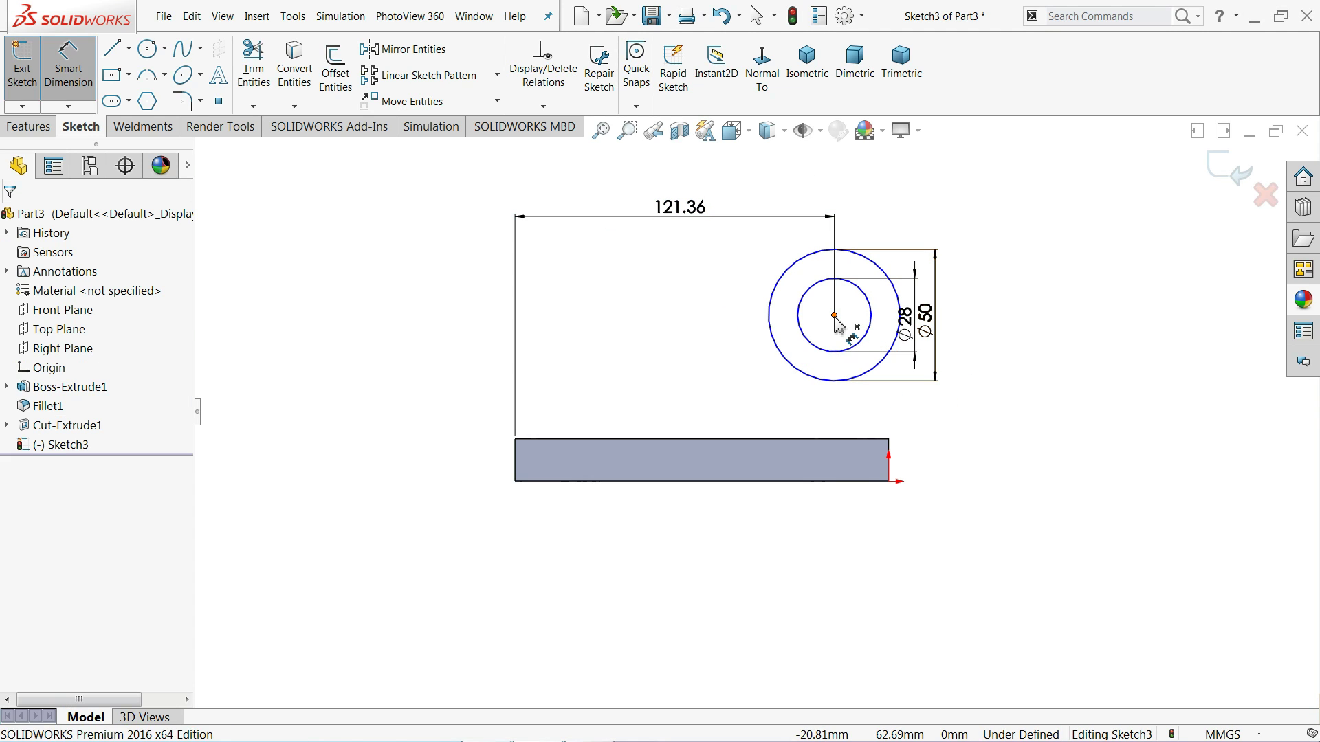
# Step: Set the centre 70 mm above the plate's bottom edge and return to isometric view
pyautogui.click(834, 316)
pyautogui.click(861, 481)
pyautogui.scroll(-3, 969, 391)
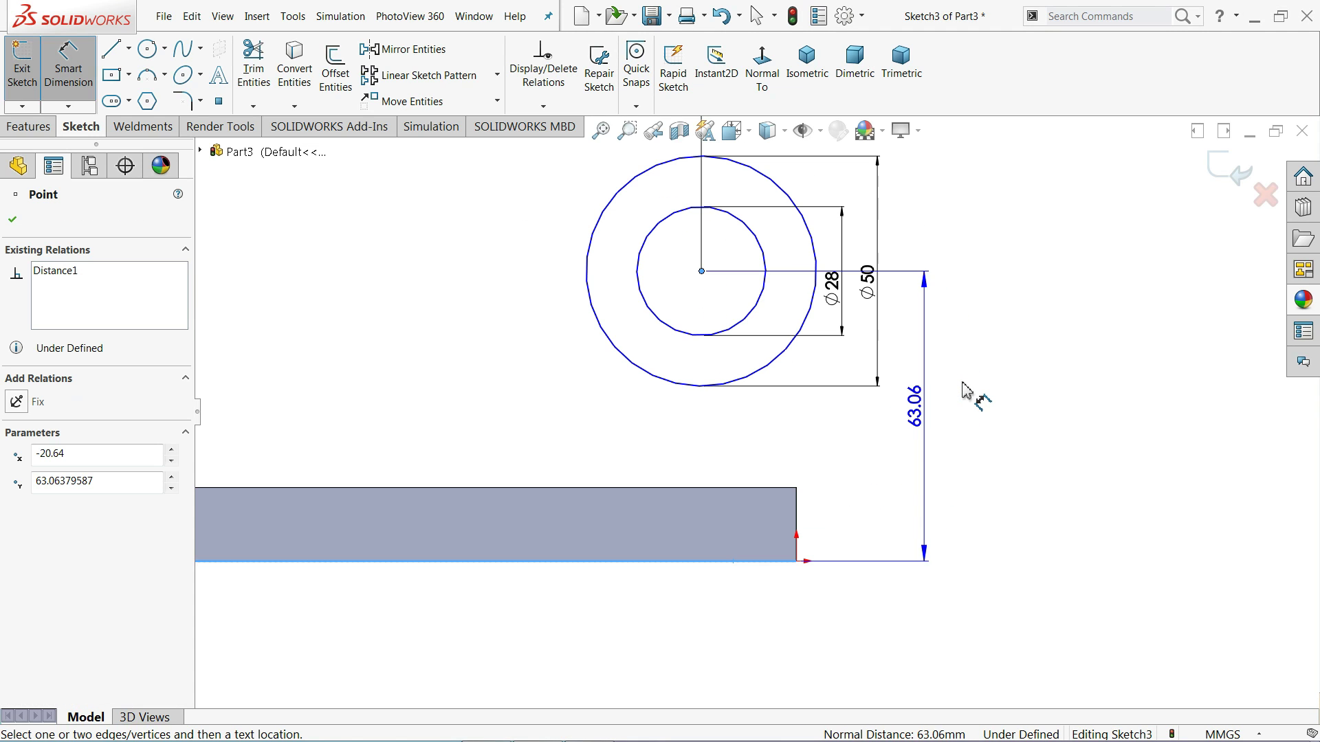
pyautogui.click(960, 387)
pyautogui.write('70')
pyautogui.press('Return')
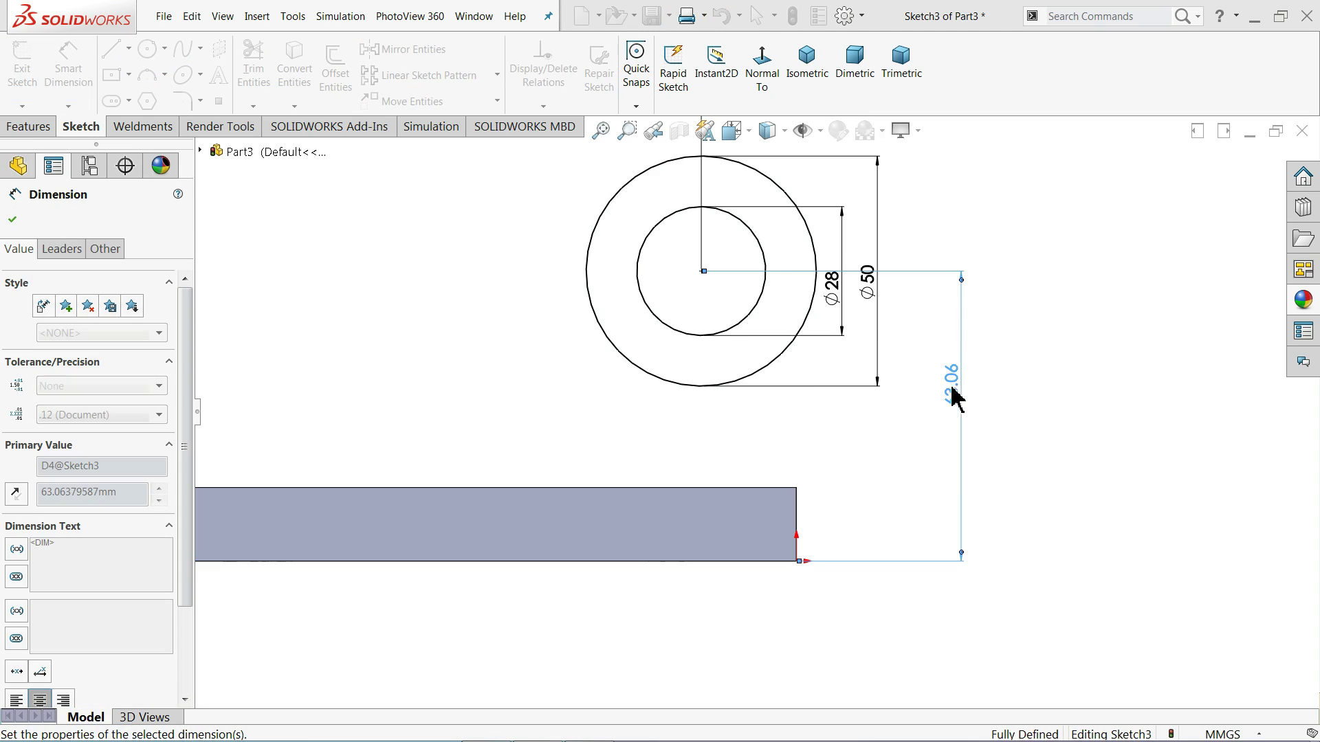
pyautogui.scroll(4, 751, 359)
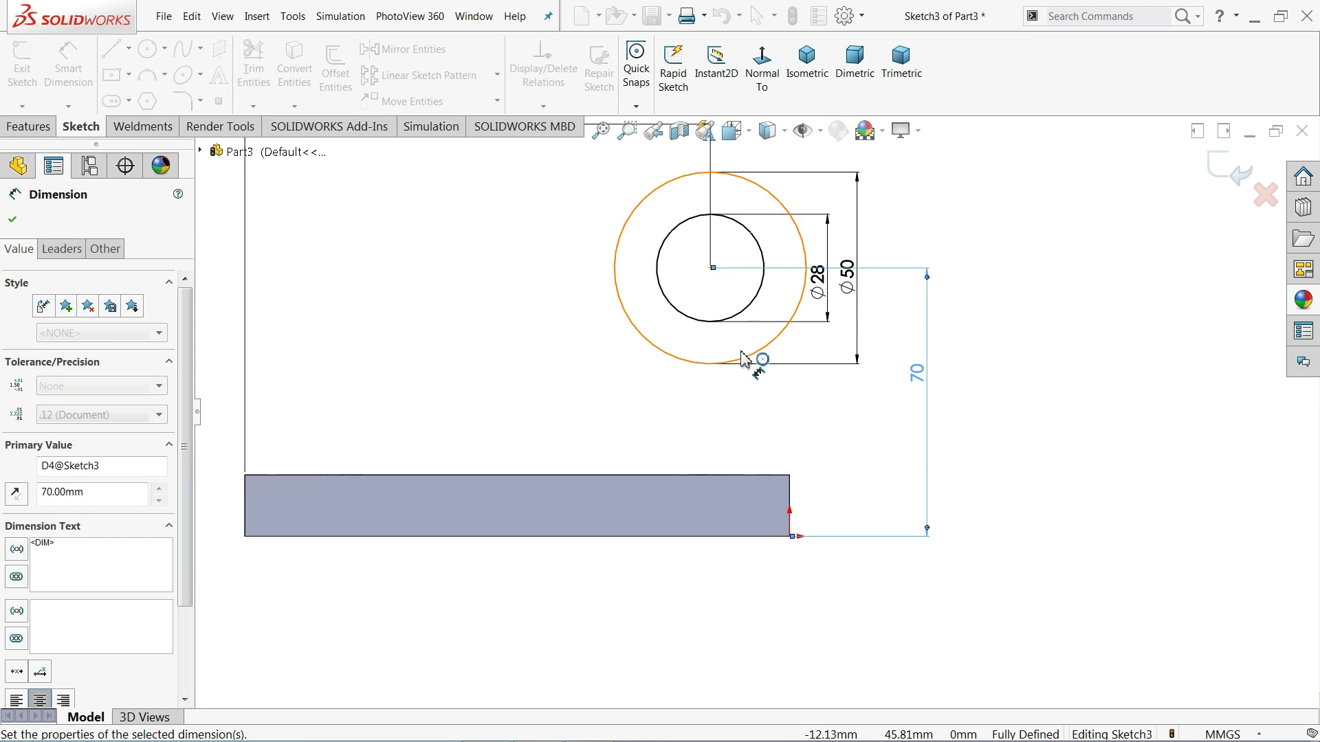
pyautogui.click(808, 74)
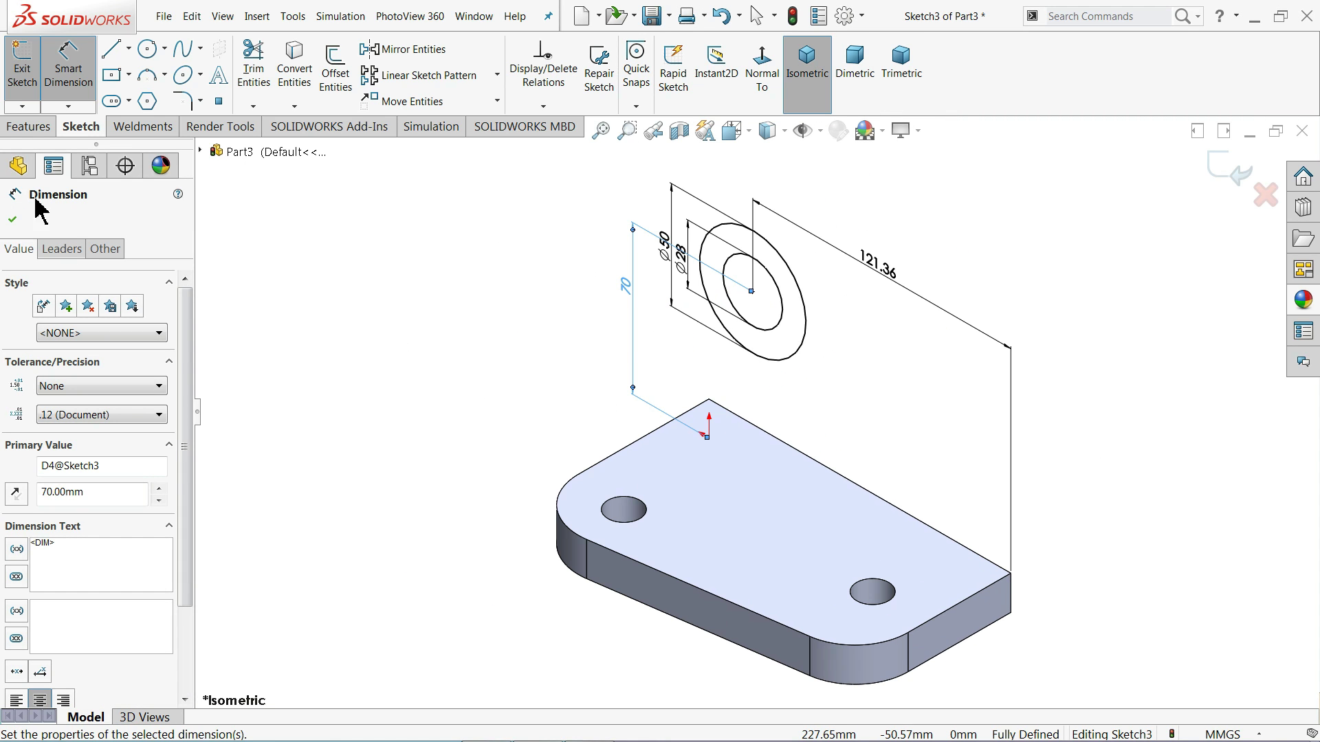
pyautogui.click(27, 128)
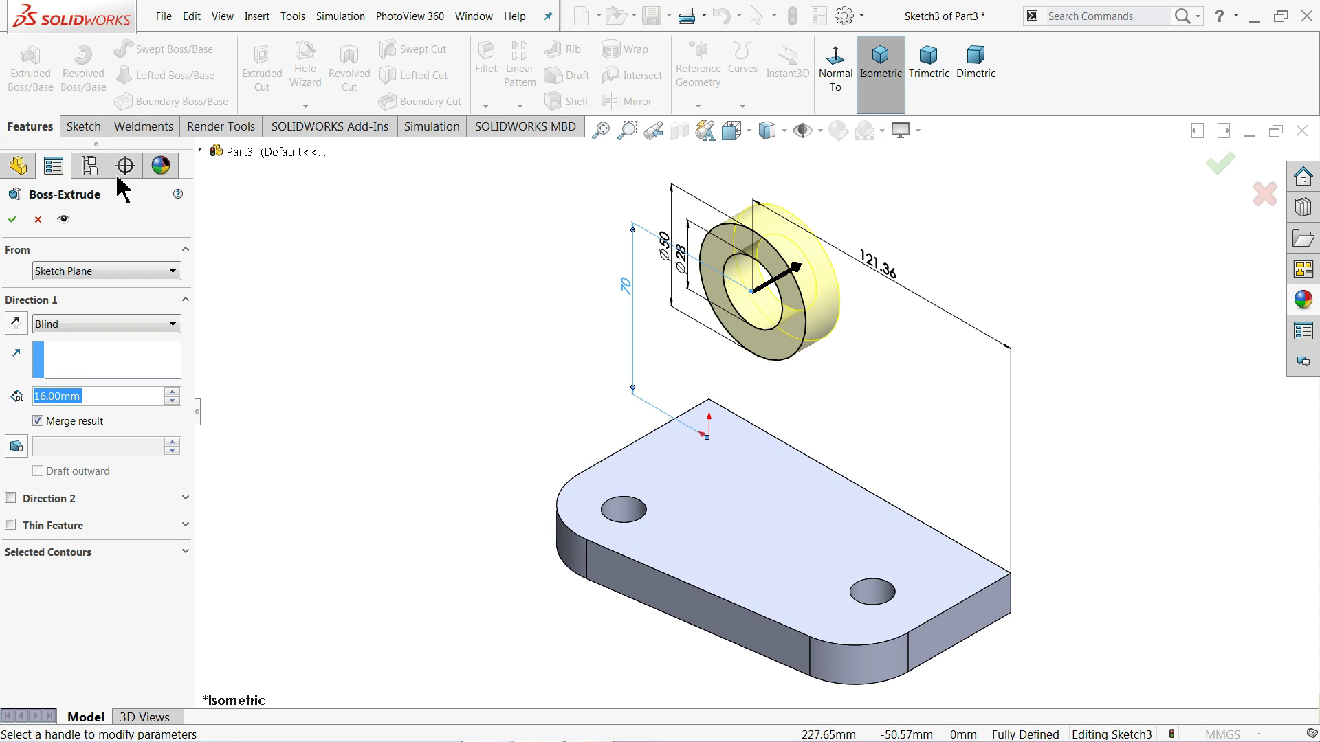
# Step: Extrude the ring blind 6 mm in Direction 1 and 36 mm in Direction 2
pyautogui.scroll(-2, 765, 326)
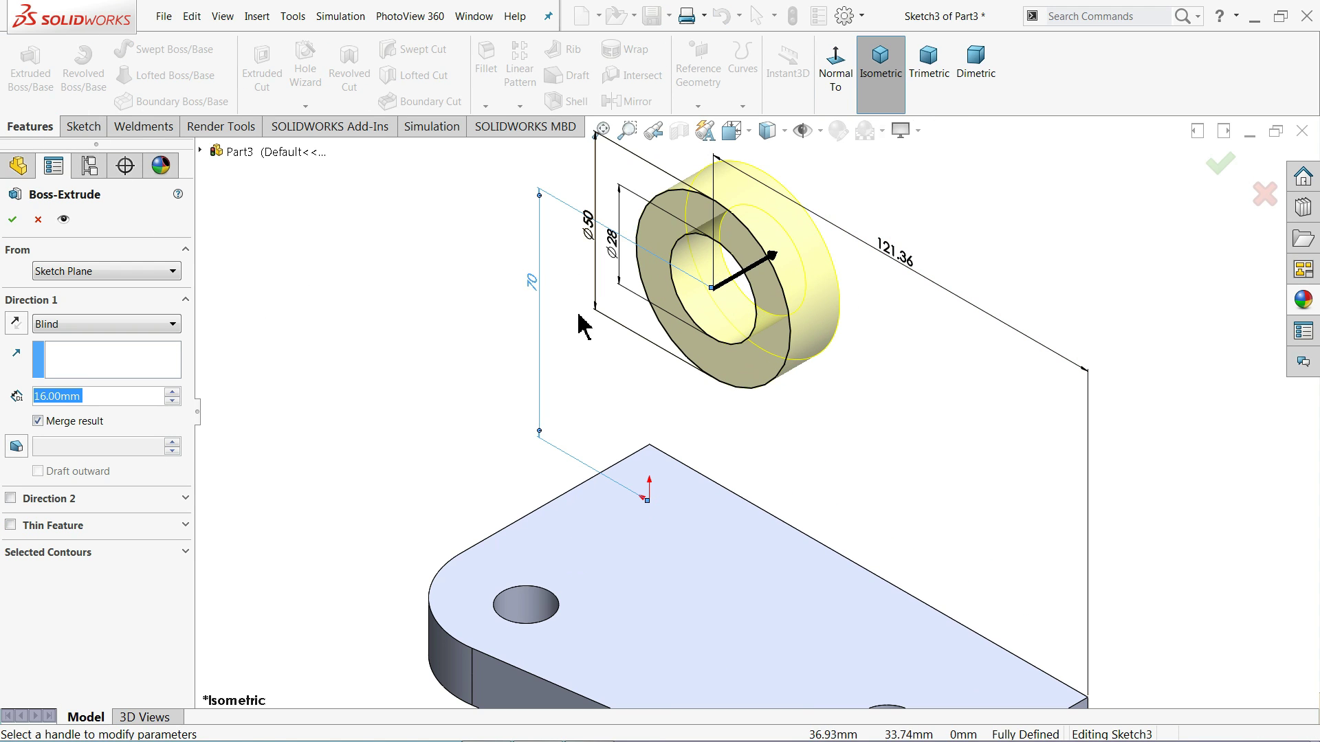
pyautogui.write('6')
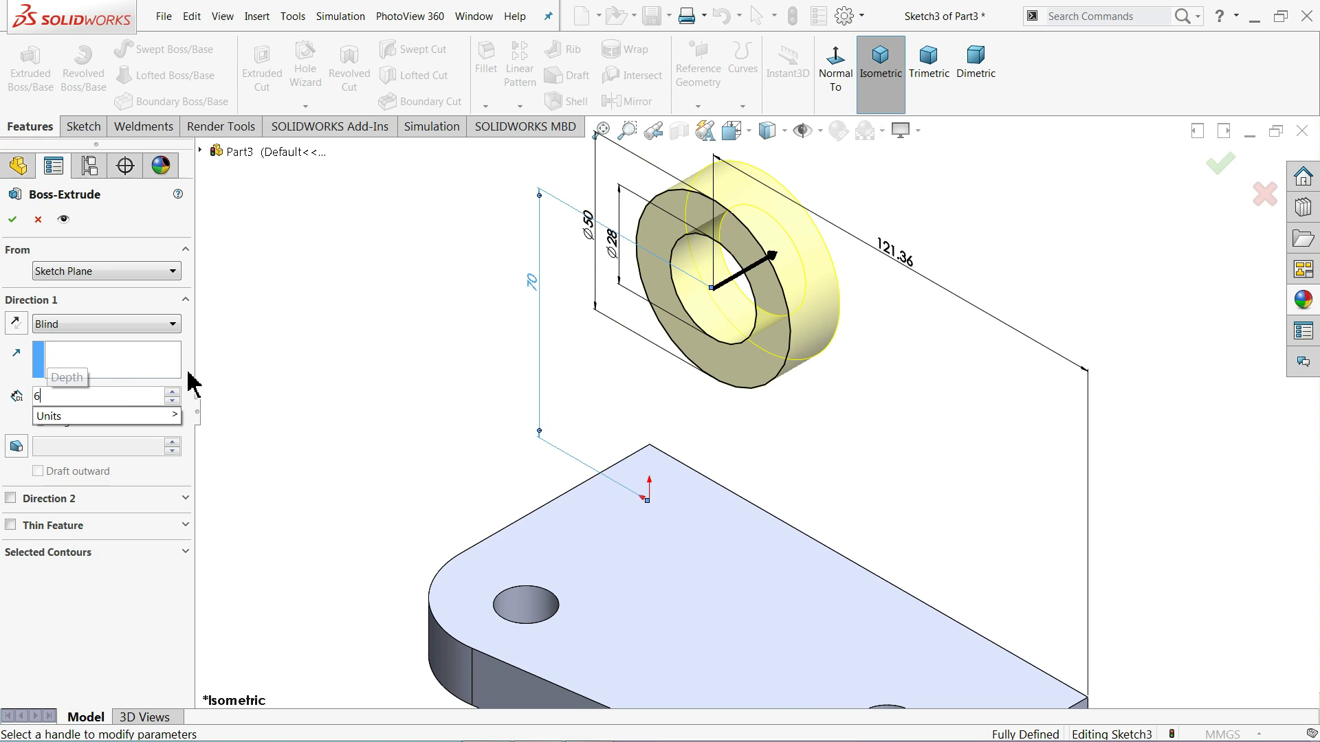
pyautogui.press('Tab')
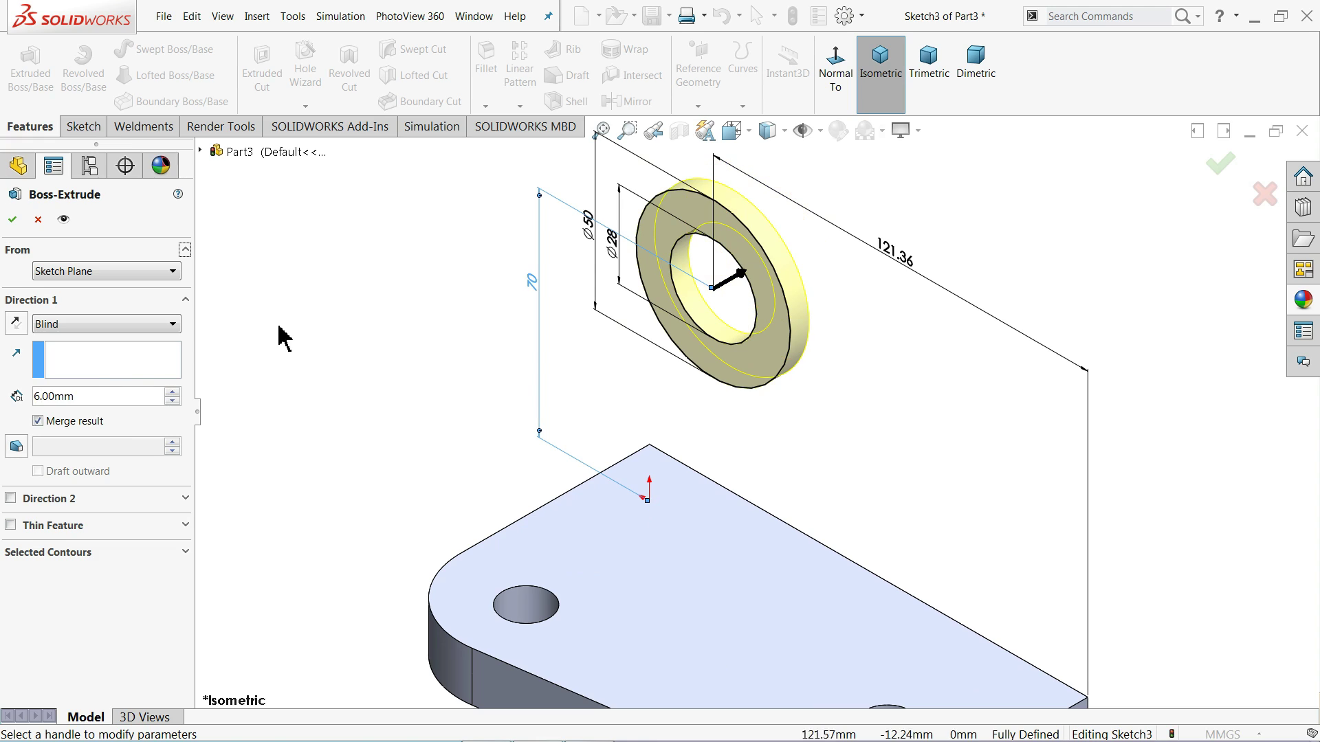
pyautogui.click(11, 497)
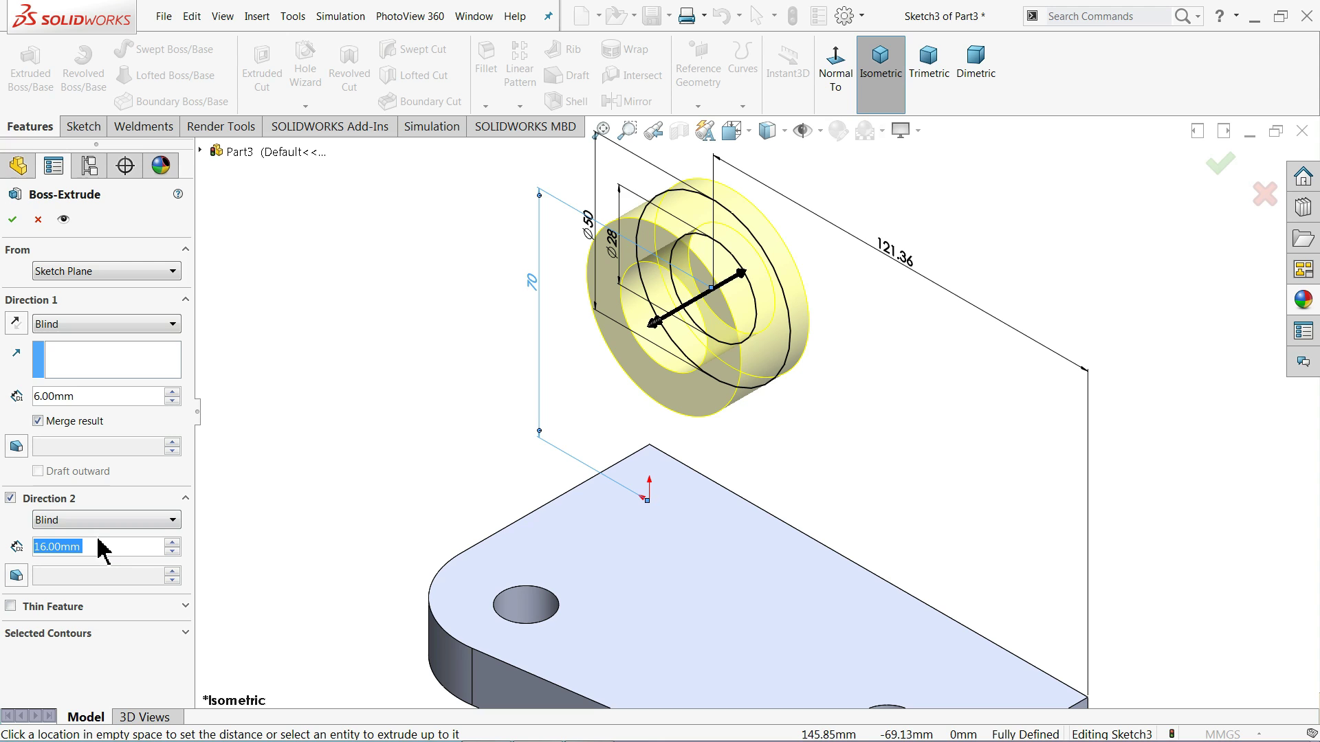
pyautogui.write('36')
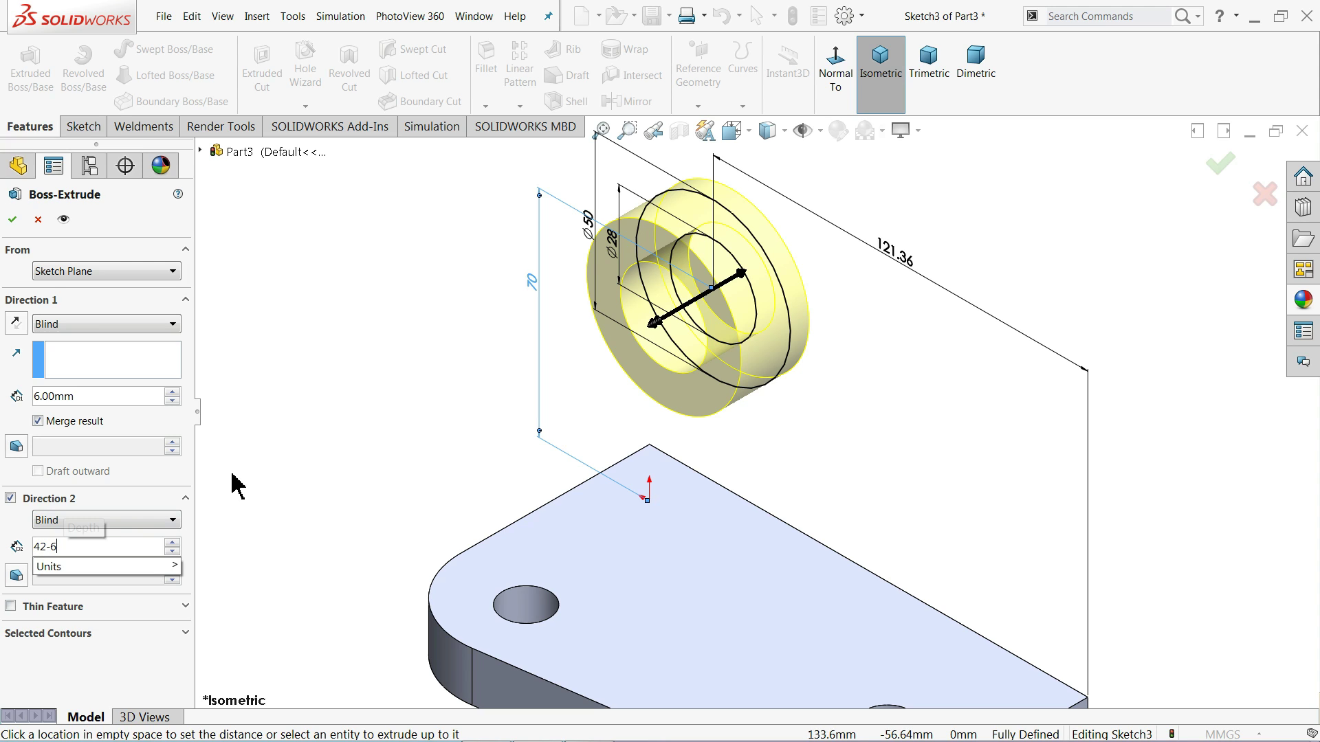
pyautogui.press('Tab')
pyautogui.moveTo(413, 481); pyautogui.dragTo(359, 456, button='middle')
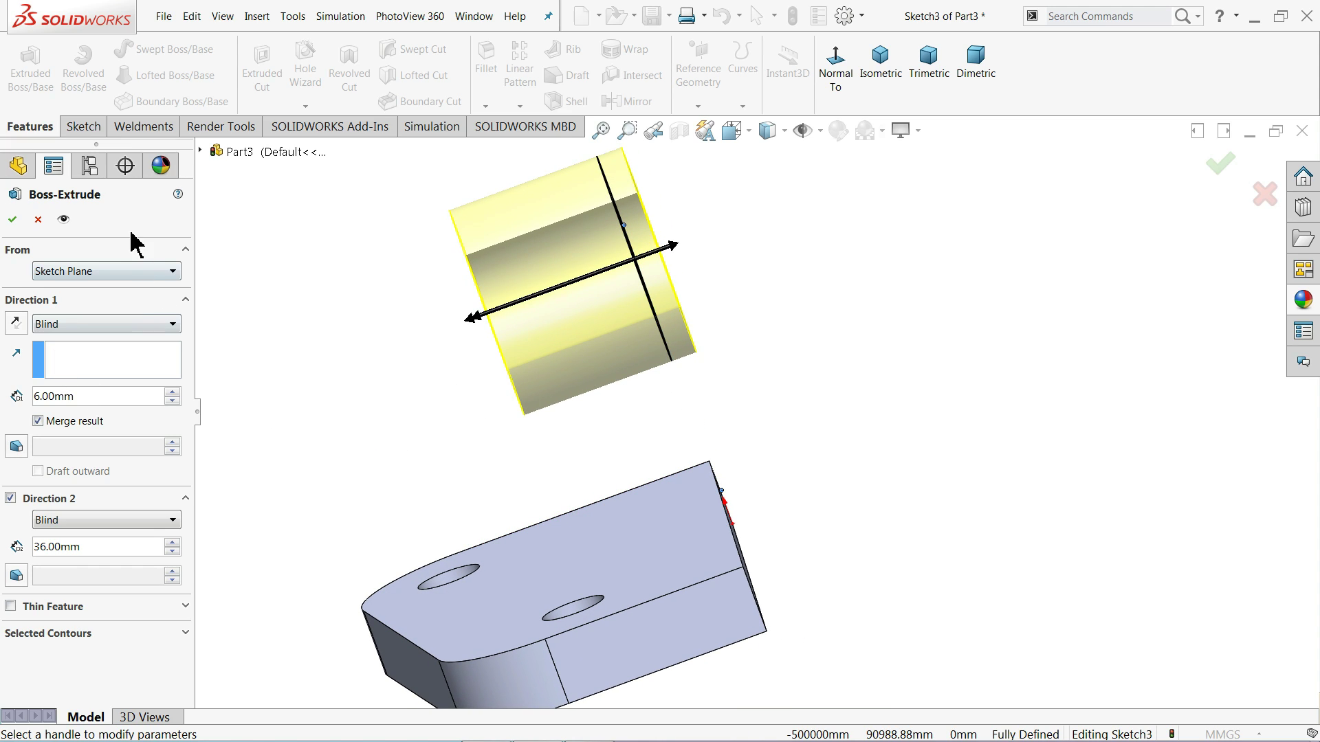
pyautogui.click(14, 219)
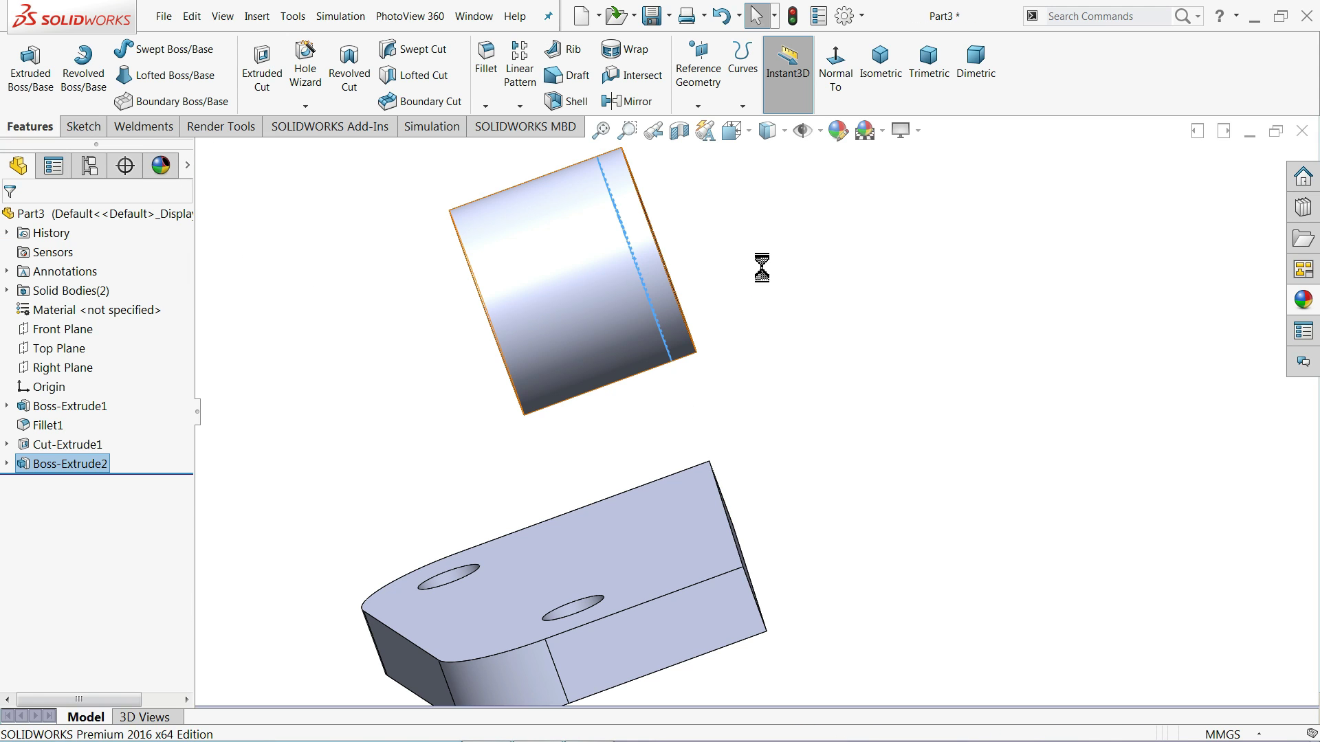
pyautogui.click(898, 76)
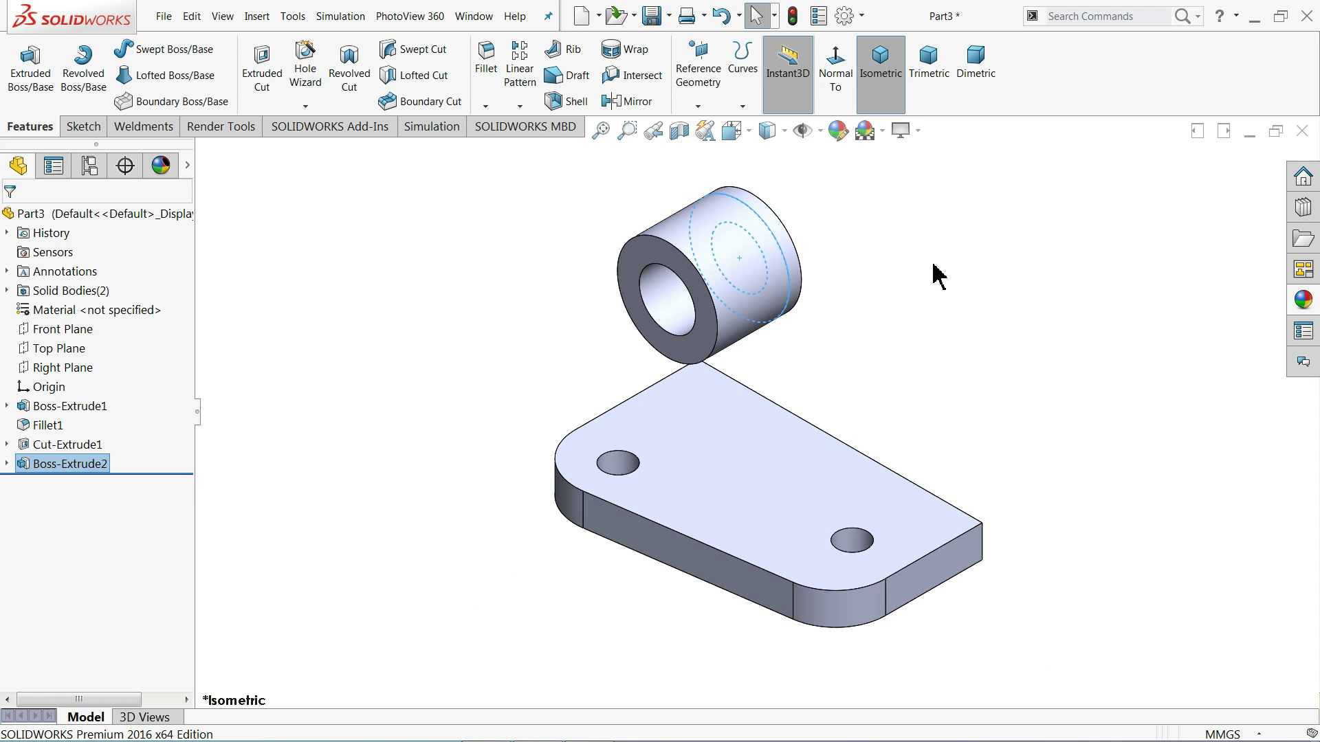
pyautogui.scroll(-2, 931, 299)
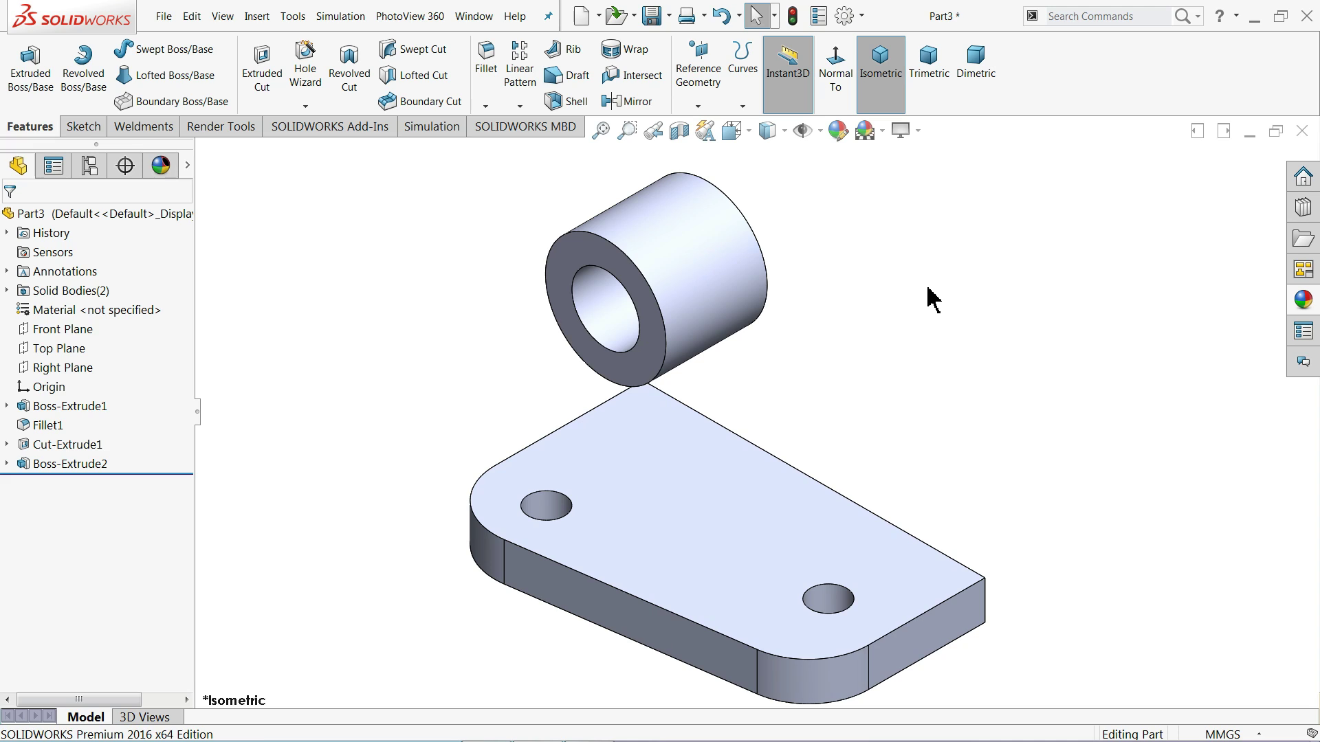
pyautogui.moveTo(931, 330); pyautogui.dragTo(760, 359, button='middle')
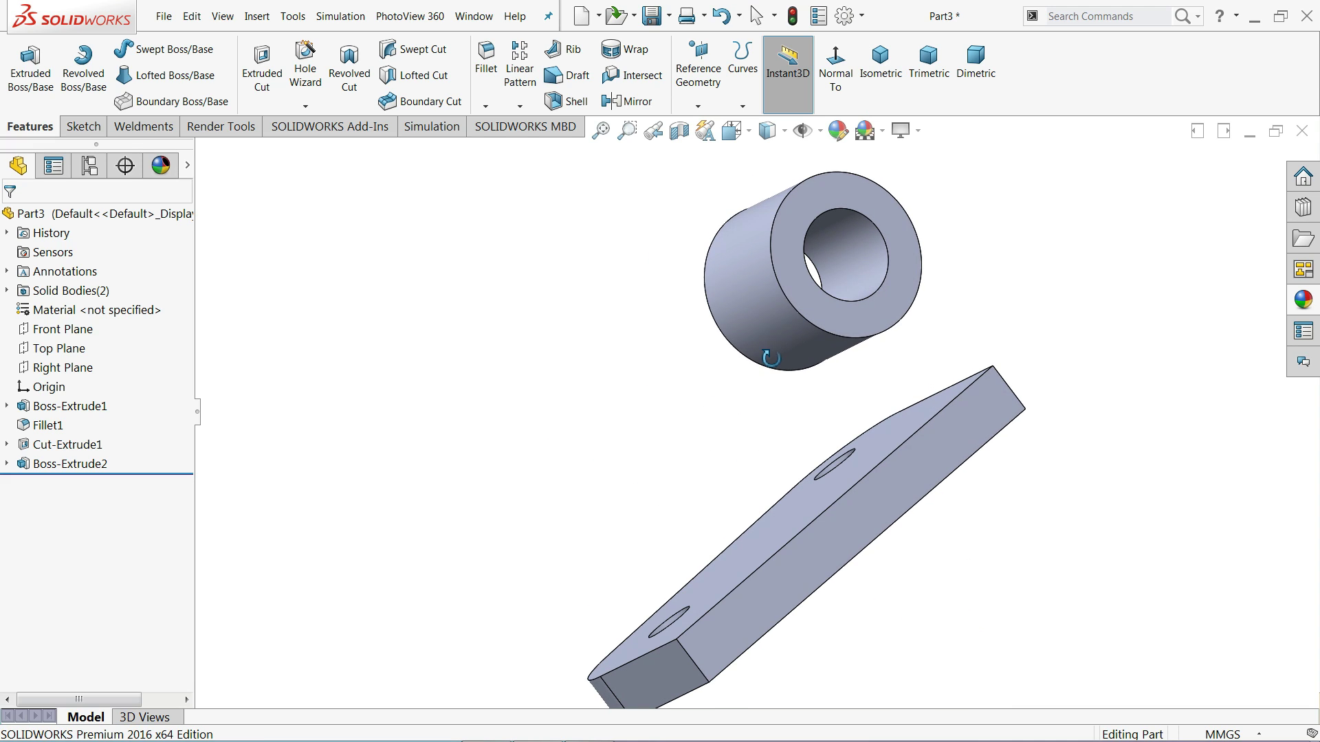
# Step: Sketch on the plate's side face an angled, a horizontal and a vertical line up to the boss
pyautogui.click(911, 491)
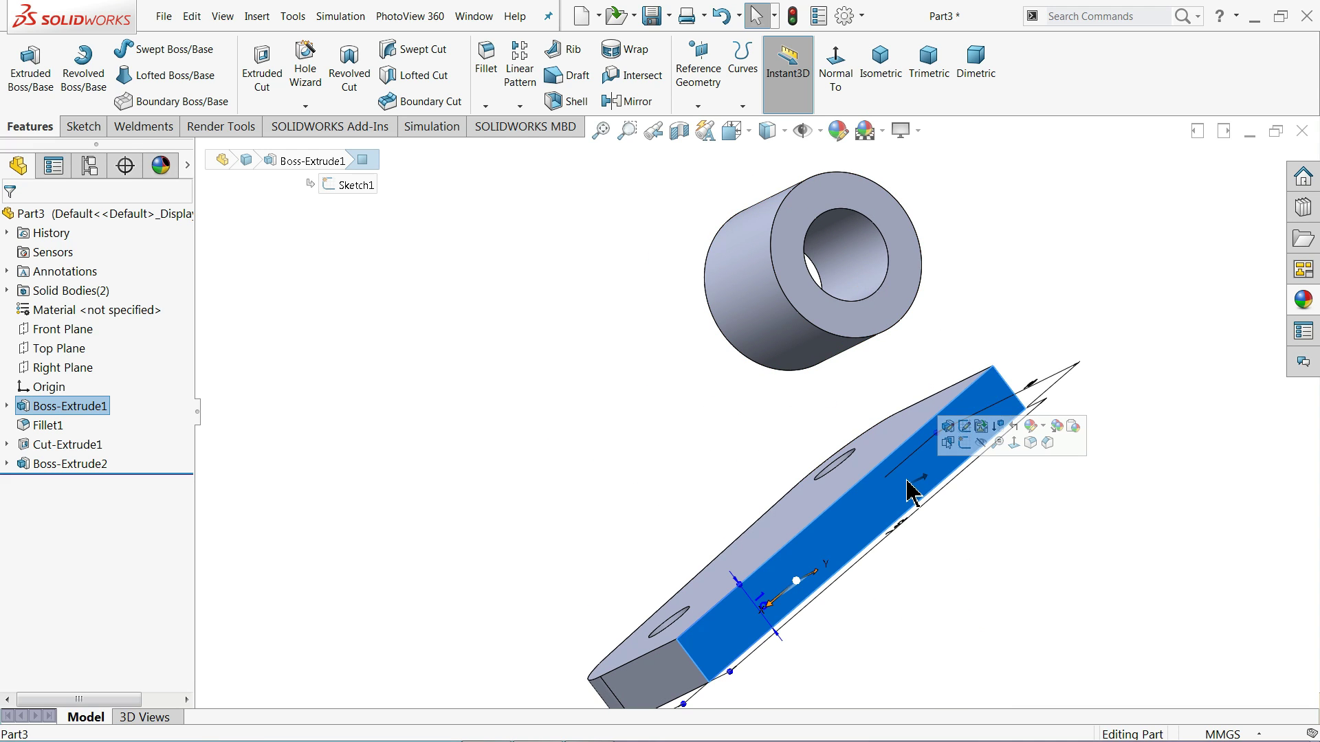
pyautogui.click(964, 444)
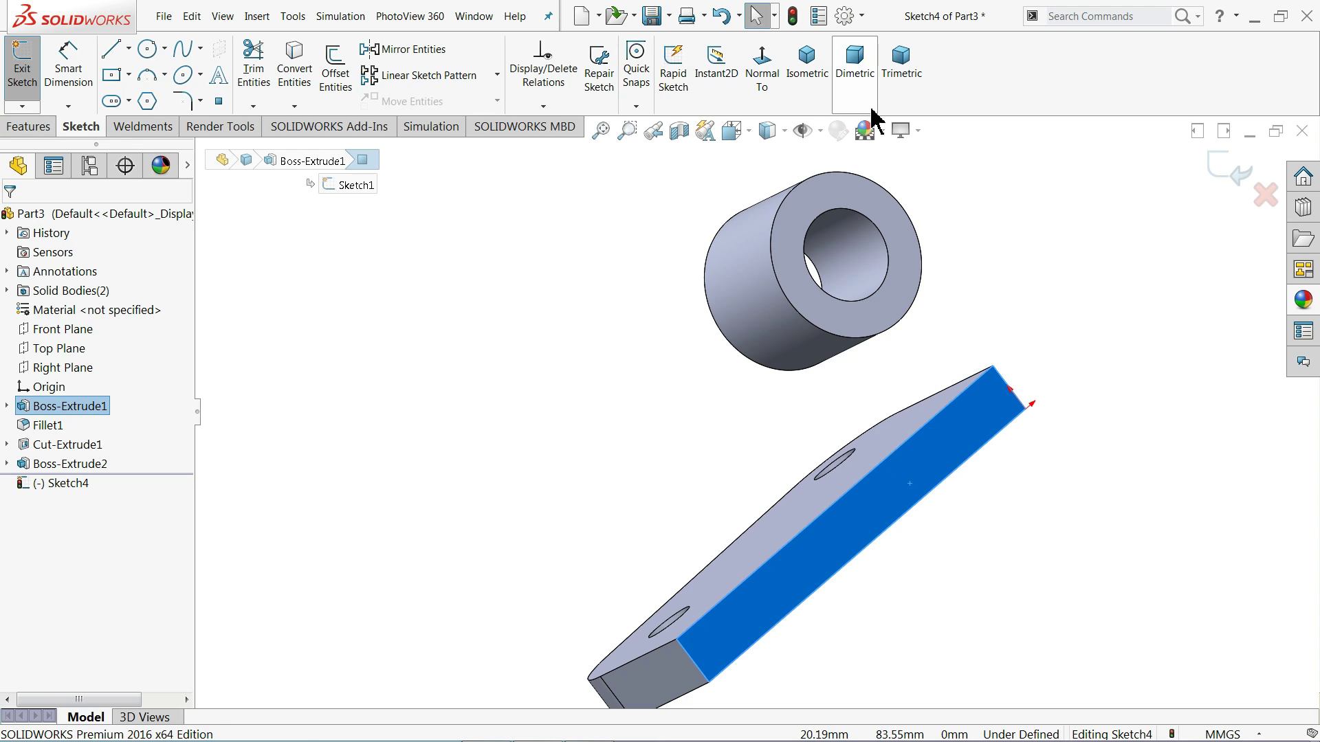
pyautogui.click(763, 82)
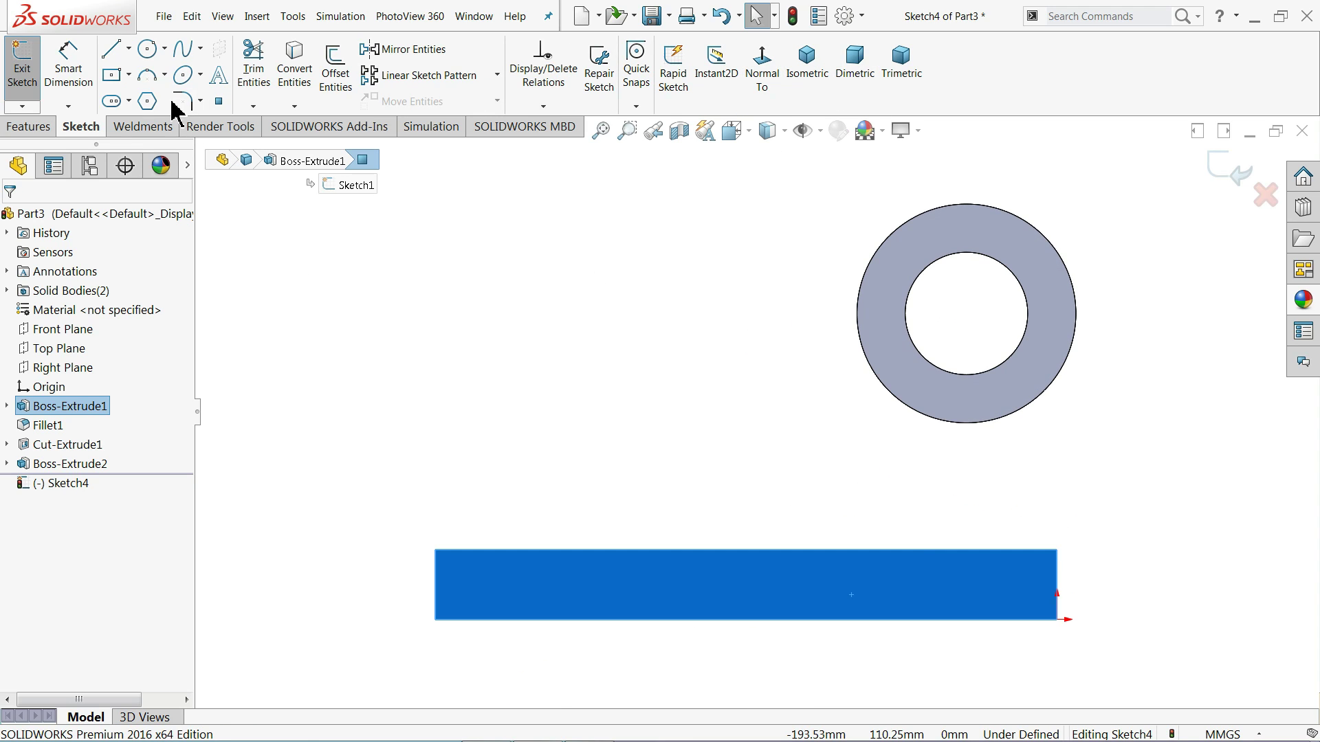
pyautogui.click(112, 50)
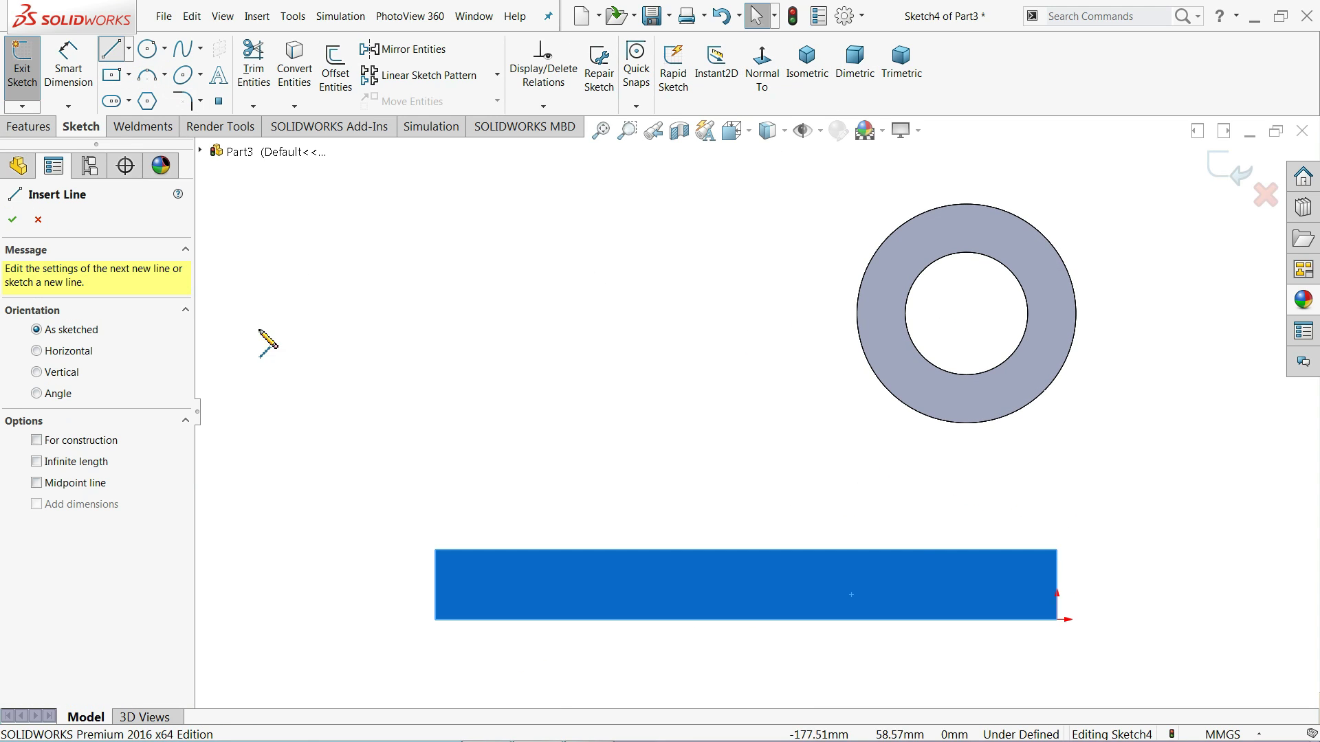
pyautogui.click(435, 550)
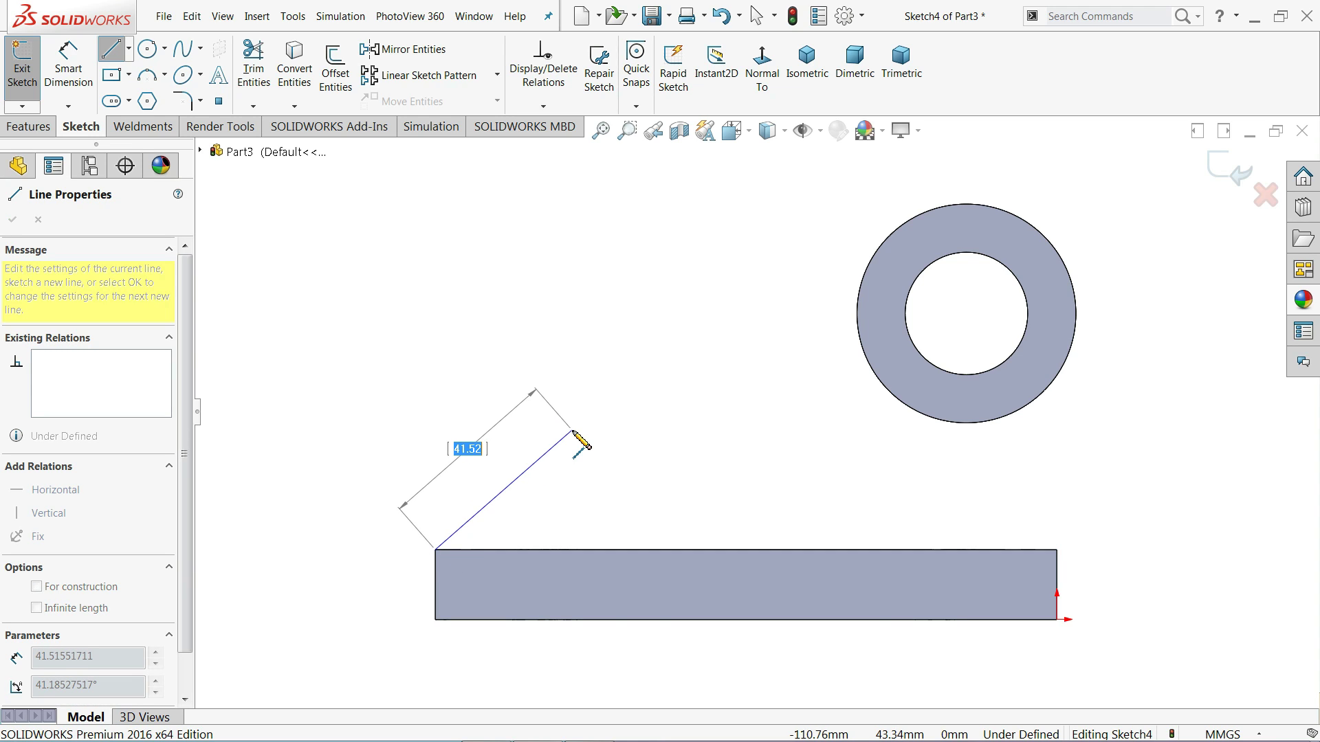
pyautogui.click(572, 430)
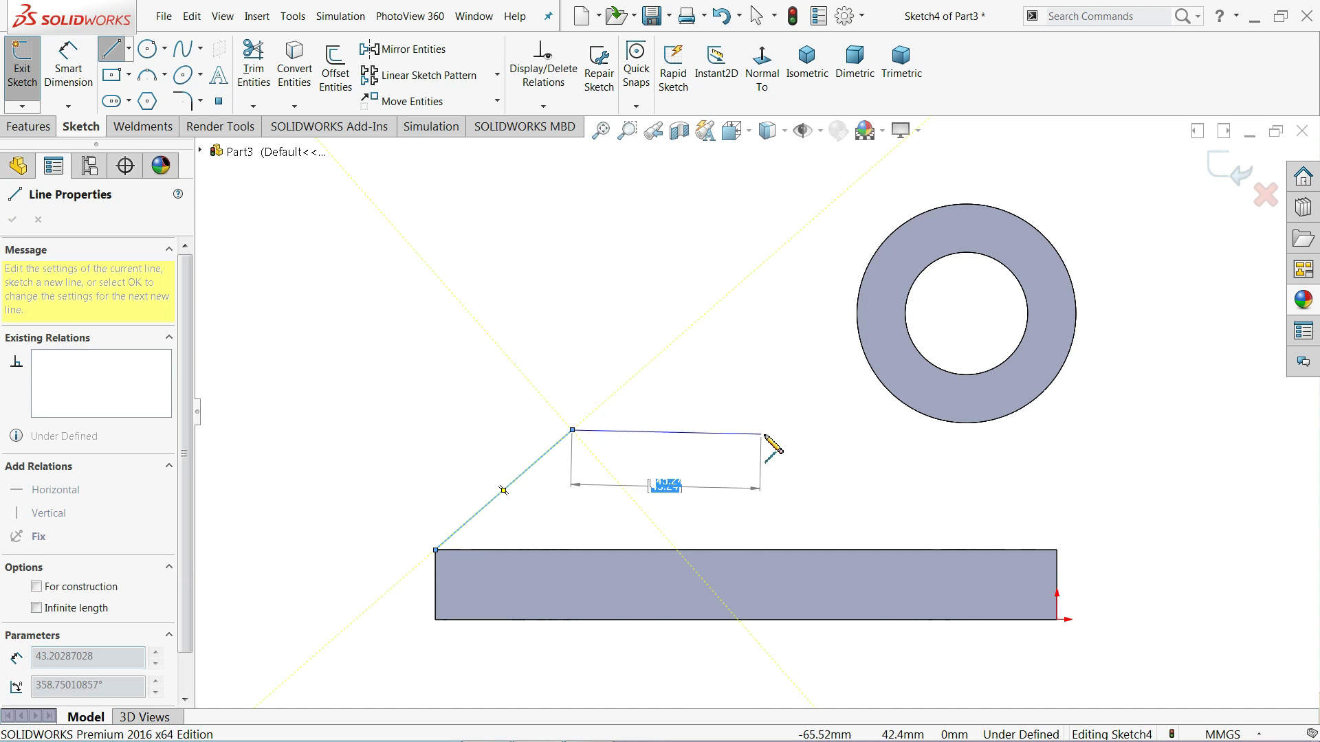
pyautogui.click(853, 430)
pyautogui.click(857, 324)
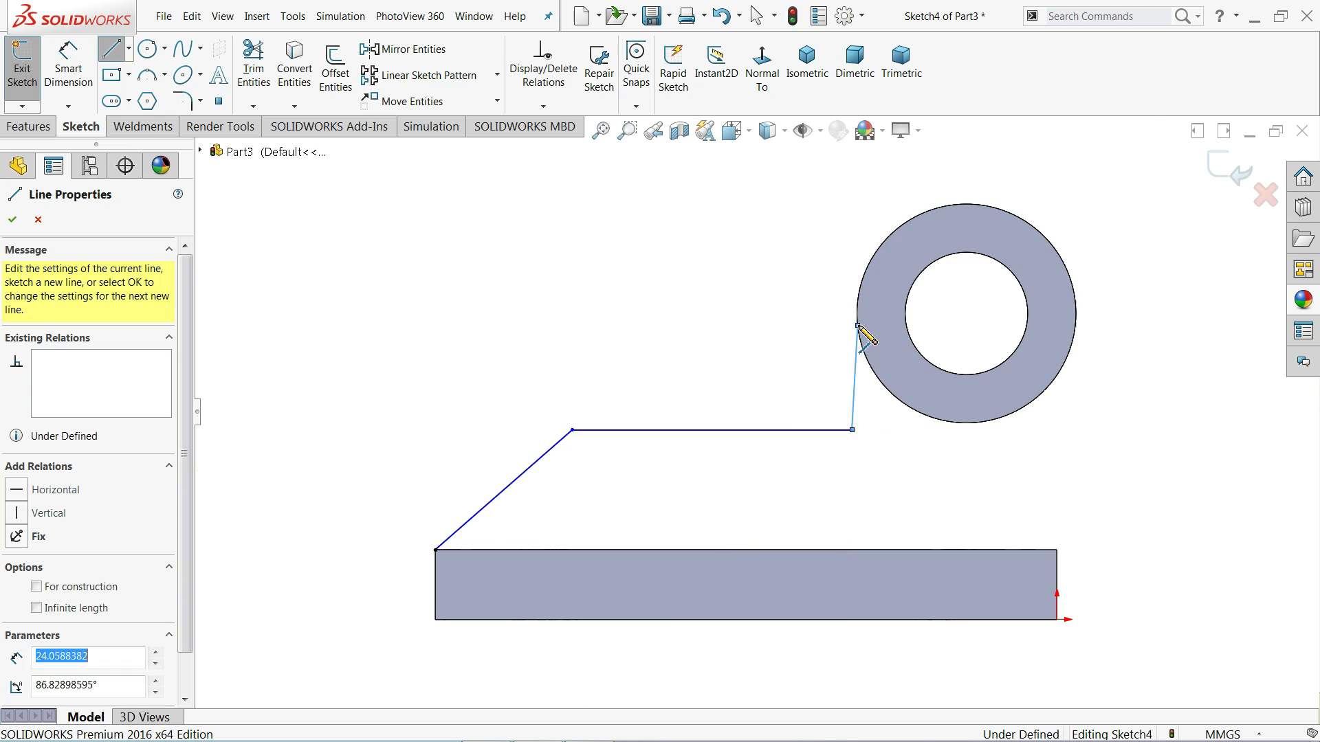
pyautogui.rightClick(790, 332)
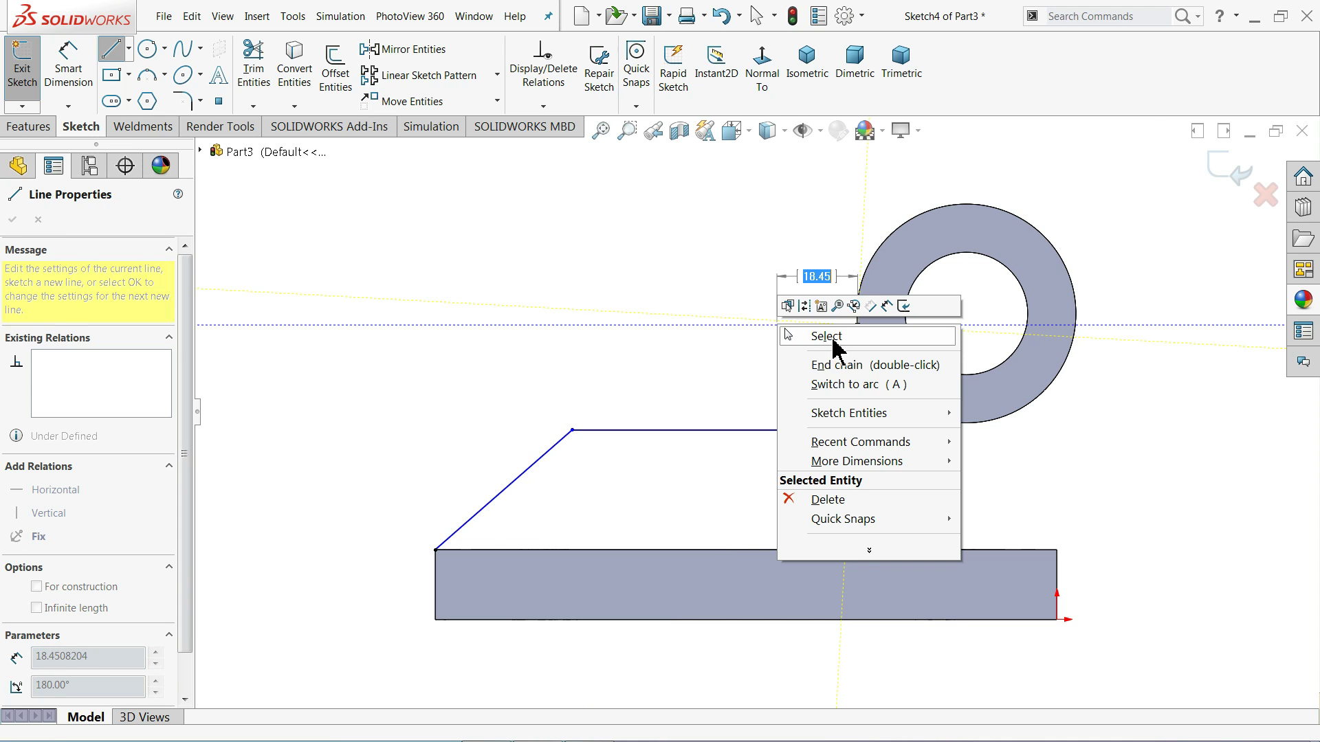
pyautogui.click(817, 334)
# Step: Convert the boss's outer edge and make the last line vertical and tangent to it
pyautogui.click(873, 371)
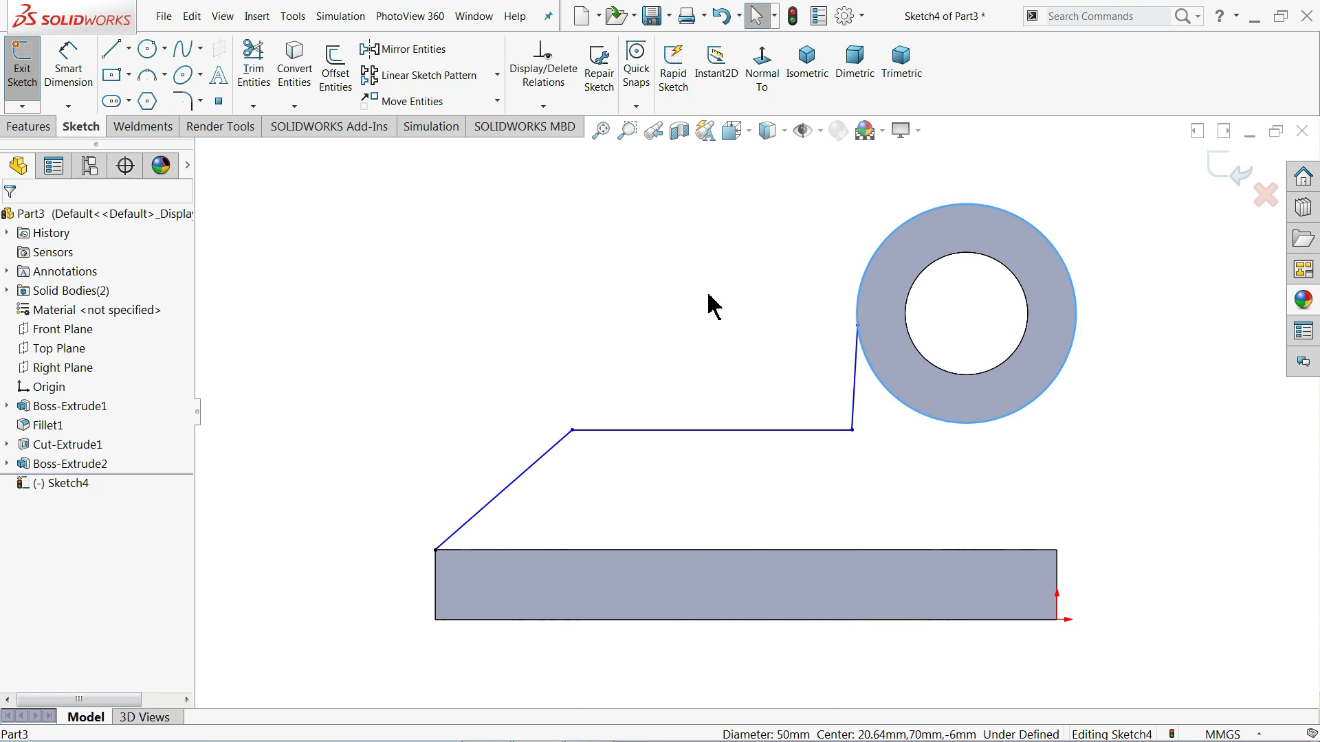
pyautogui.click(294, 69)
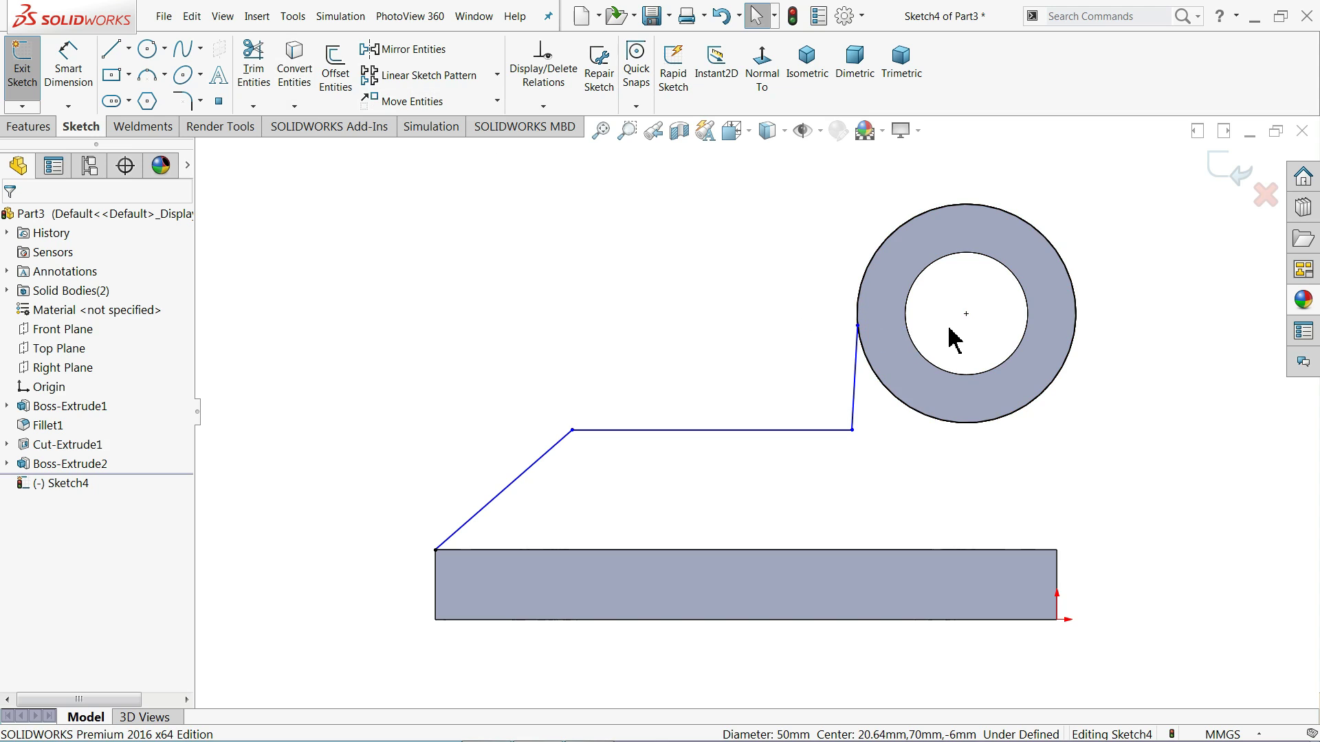
pyautogui.click(858, 400)
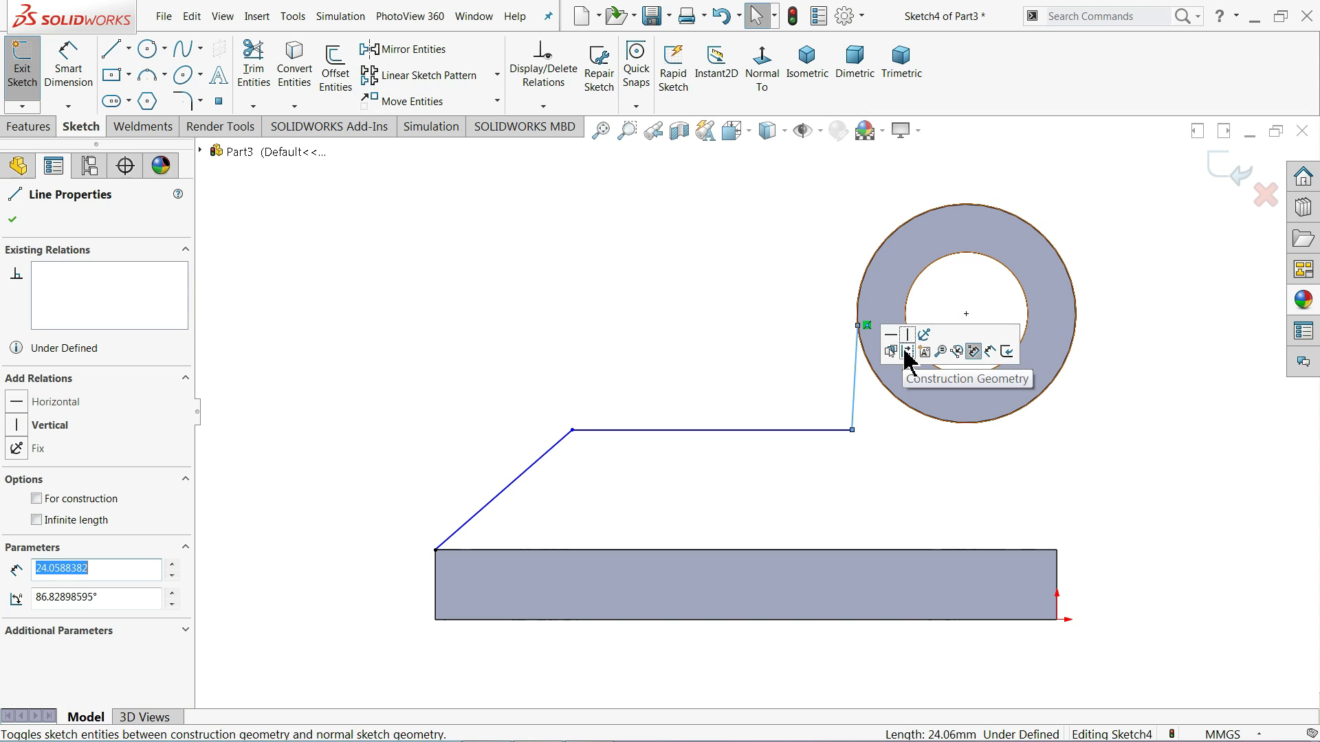
pyautogui.click(907, 336)
pyautogui.moveTo(878, 306); pyautogui.dragTo(825, 362)
pyautogui.click(856, 294)
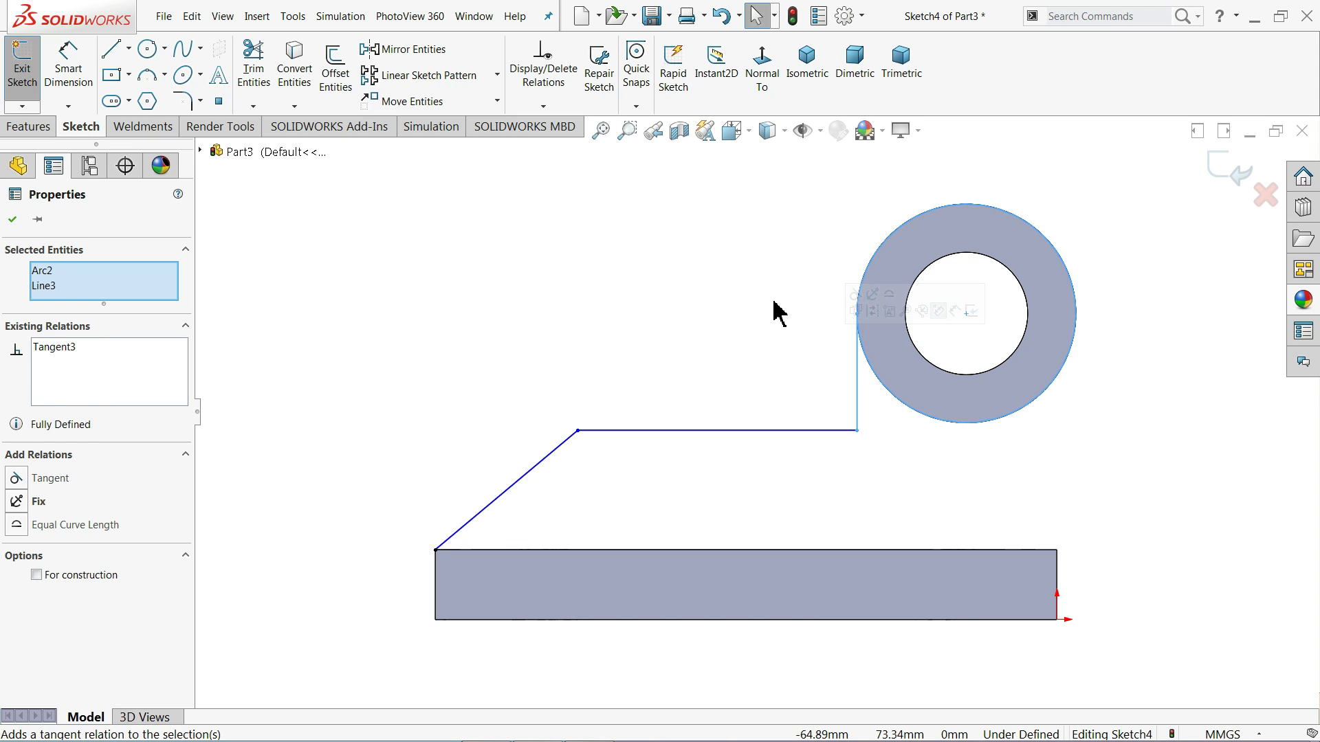
pyautogui.click(772, 310)
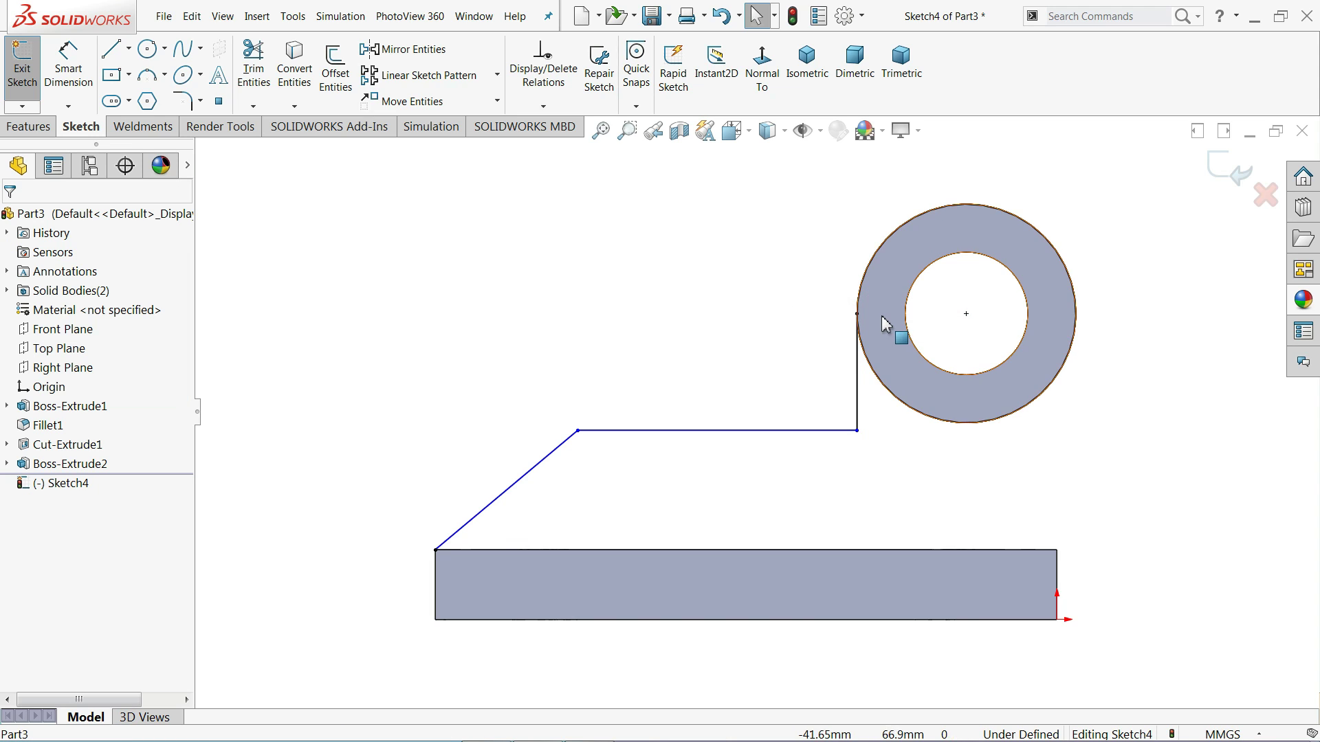
# Step: Draw a line along the base's top edge and a vertical line up to the boss circle
pyautogui.click(112, 49)
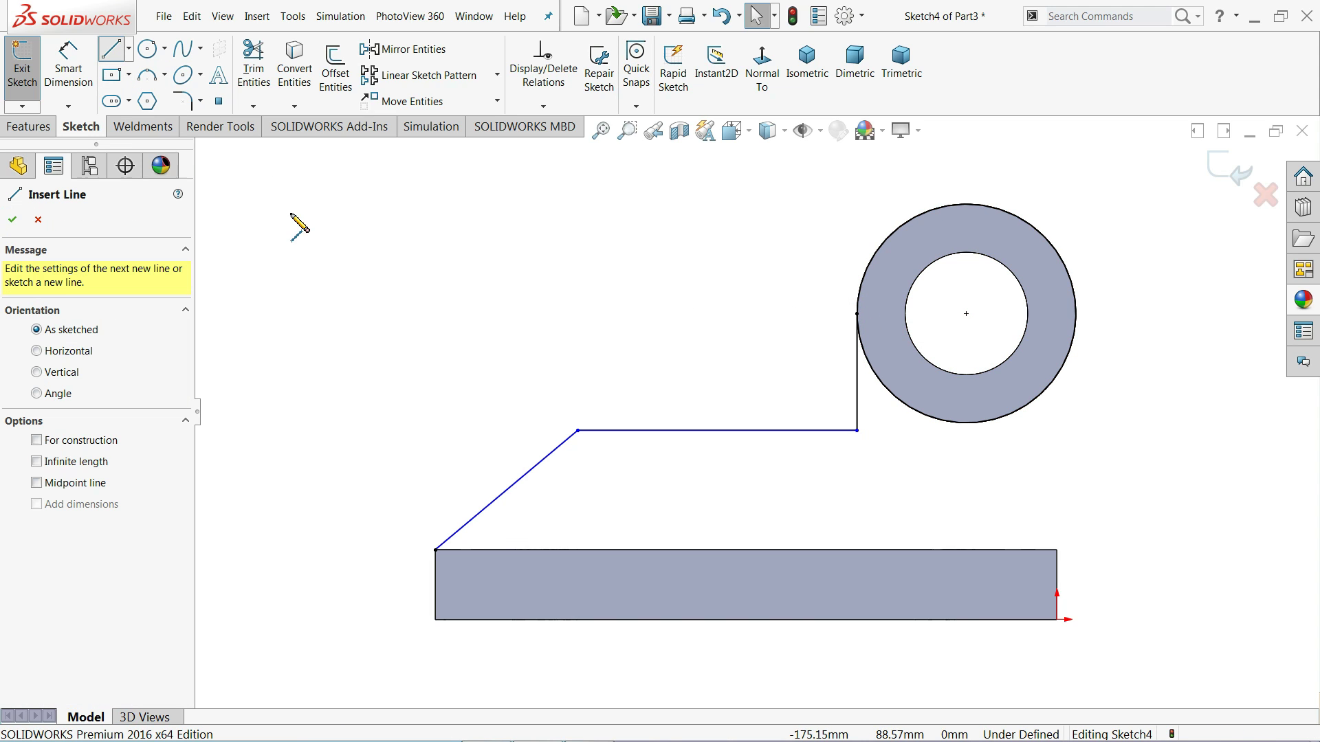
pyautogui.click(436, 550)
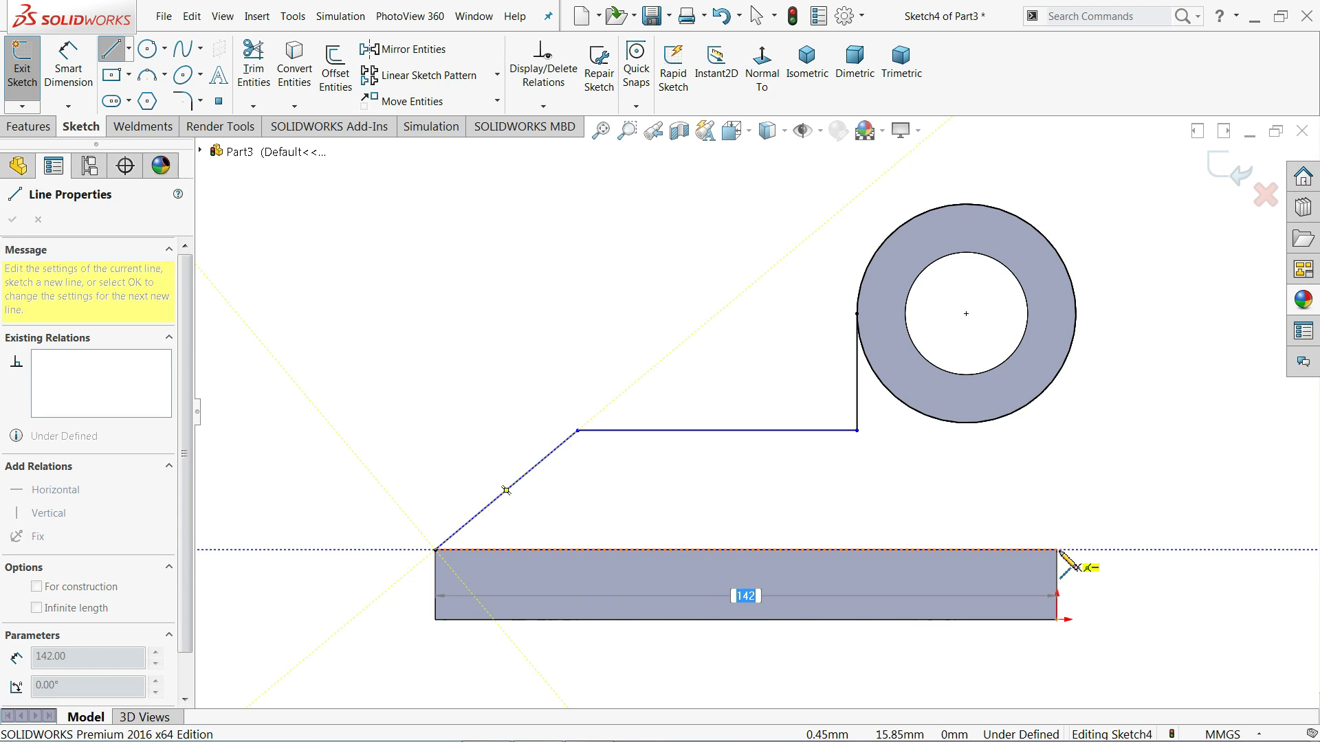
pyautogui.click(1056, 550)
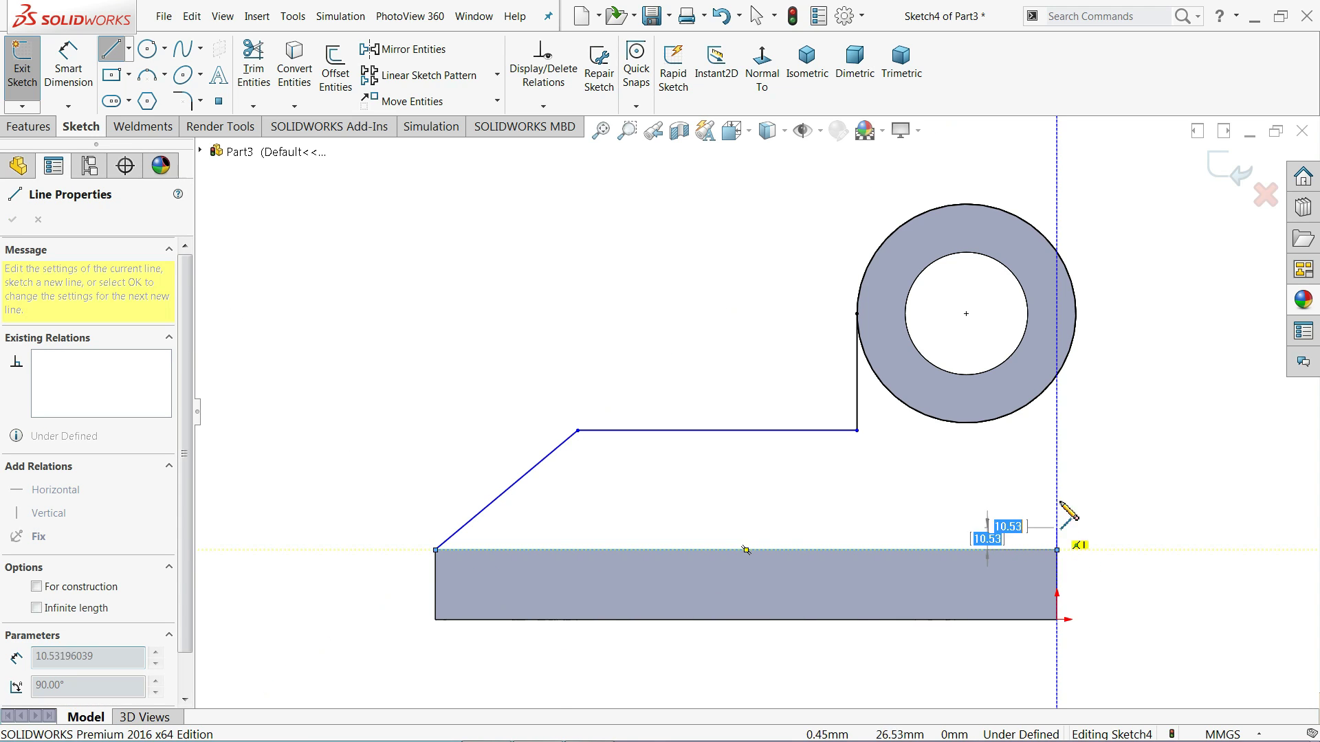
pyautogui.click(1057, 378)
pyautogui.rightClick(1094, 386)
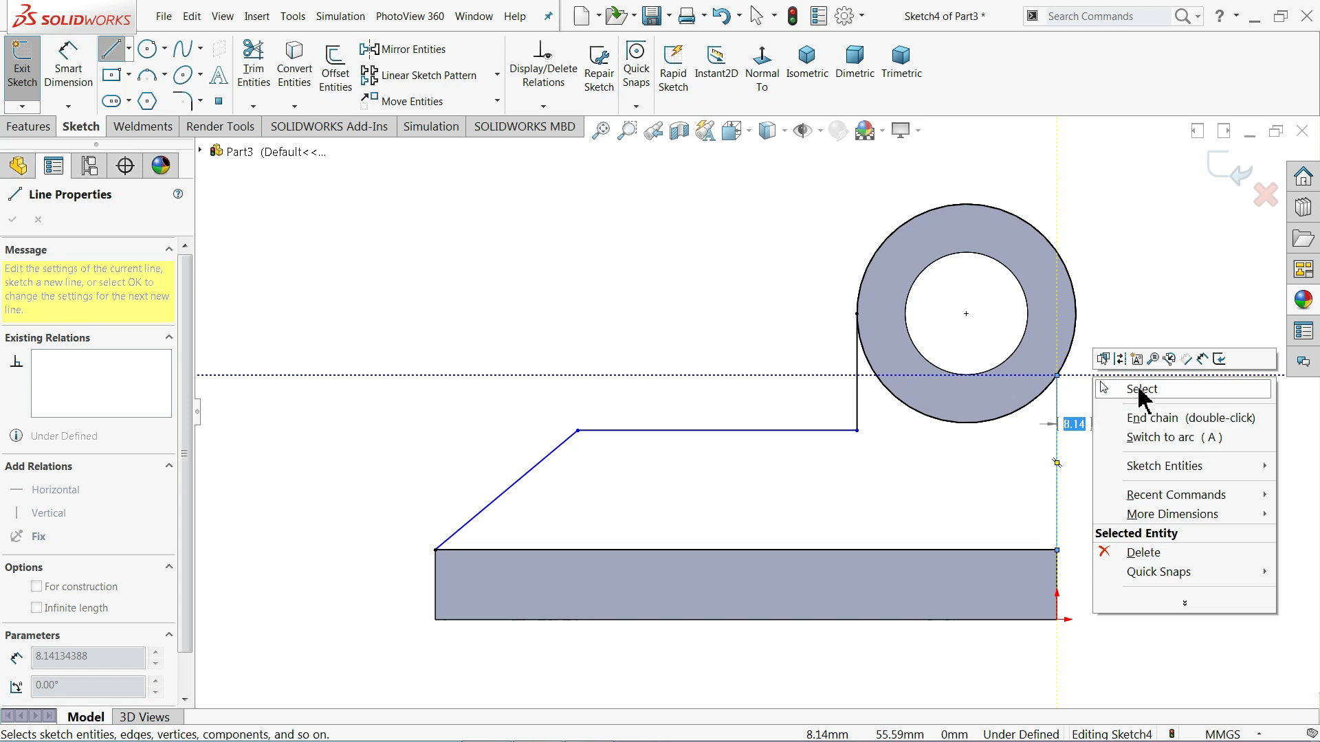
pyautogui.click(1134, 391)
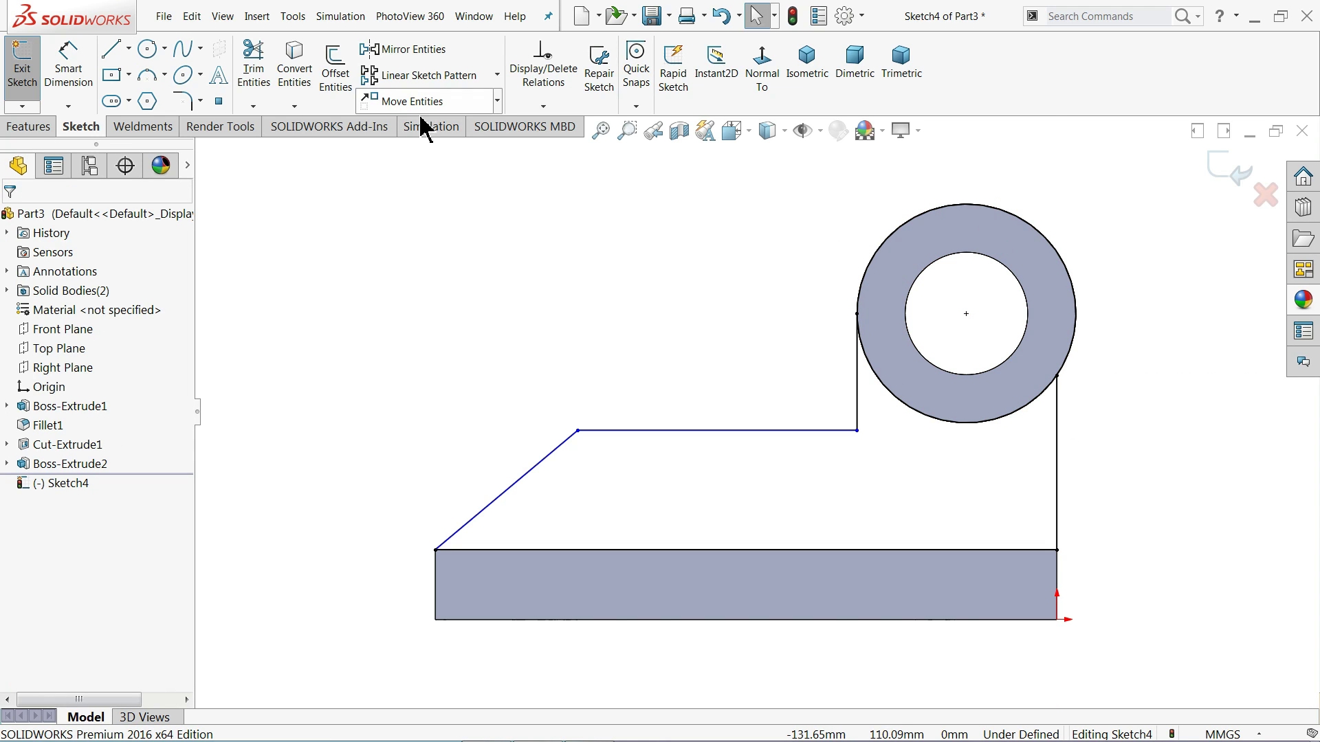
pyautogui.click(256, 80)
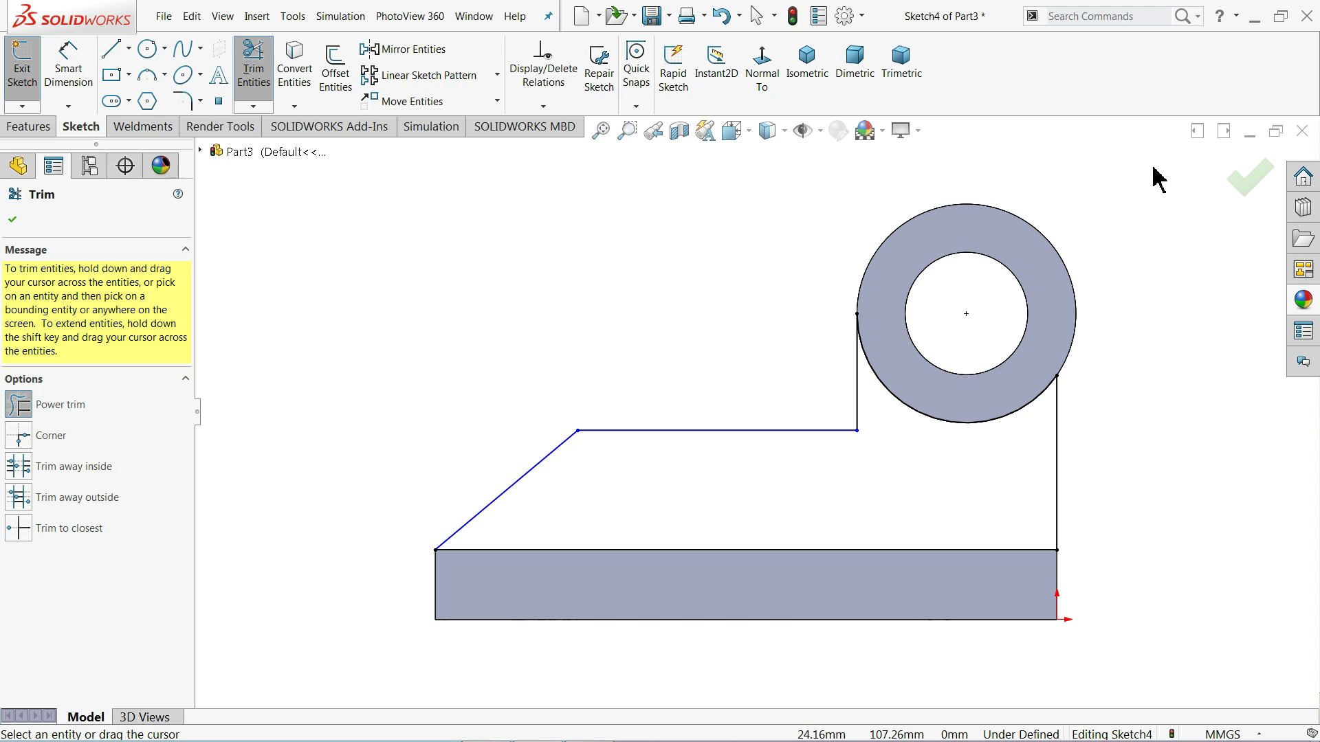
pyautogui.click(13, 220)
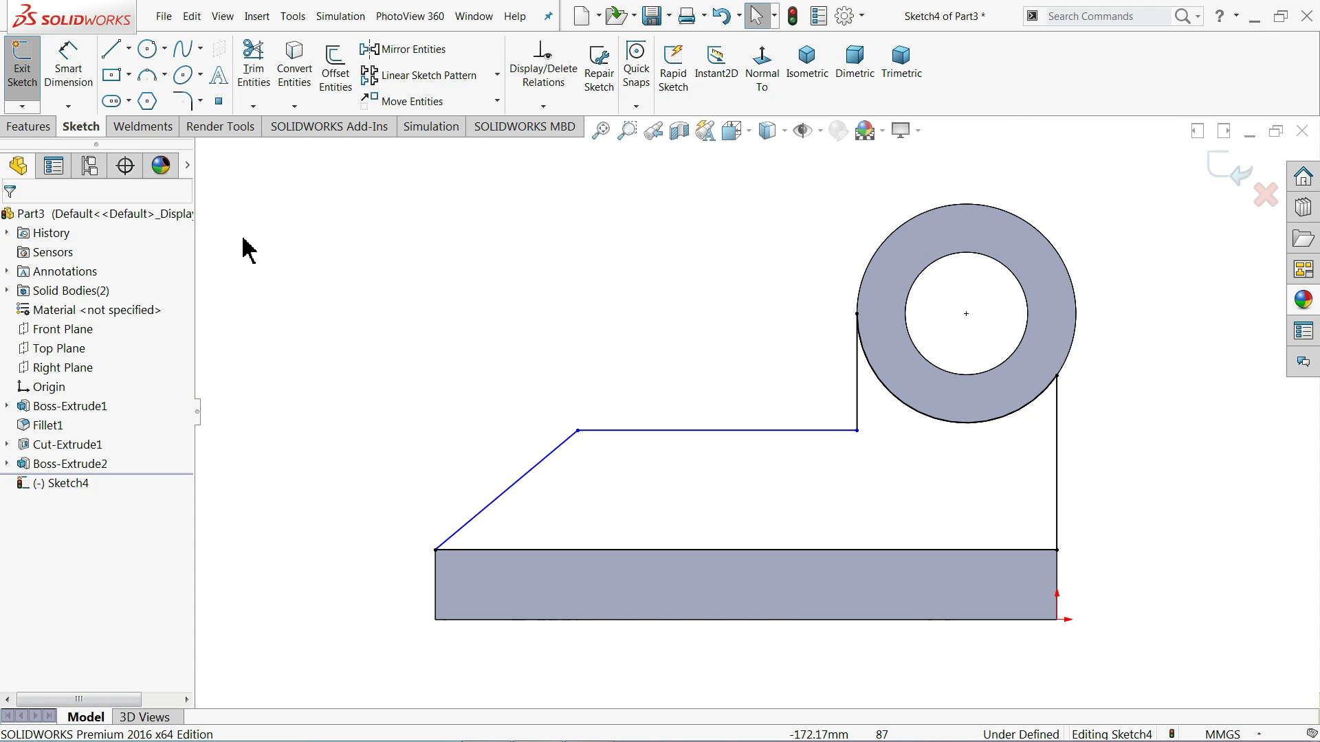
pyautogui.click(1255, 19)
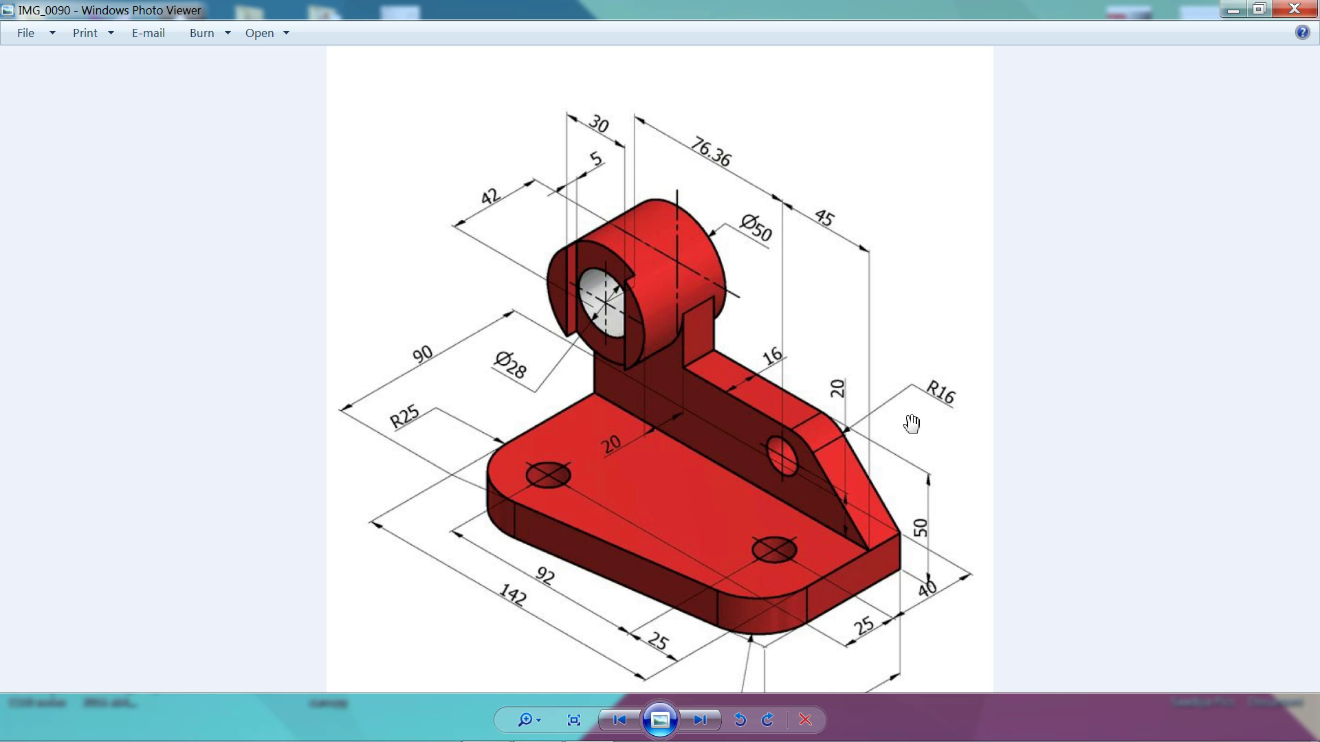
pyautogui.moveTo(780, 479); pyautogui.dragTo(795, 407)
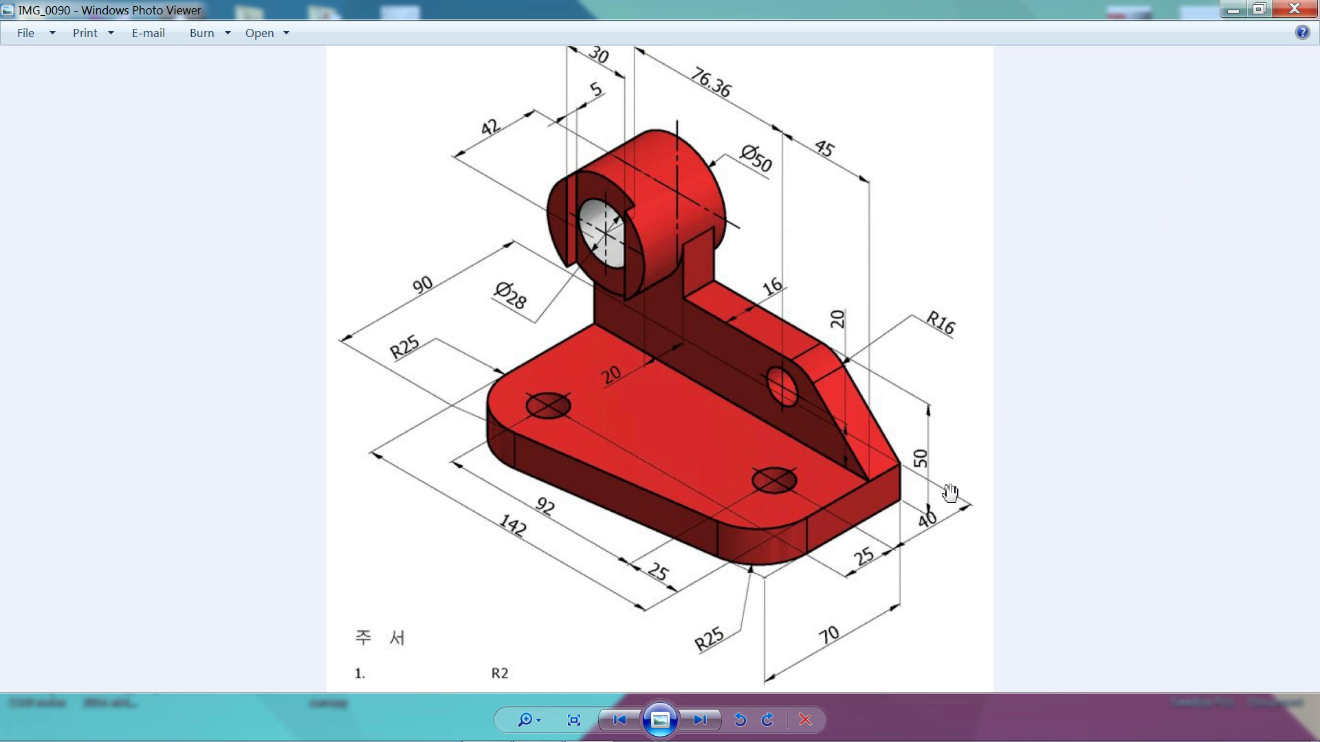
pyautogui.scroll(2, 949, 492)
pyautogui.moveTo(980, 443)
pyautogui.mouseDown()
pyautogui.moveTo(952, 471)
pyautogui.moveTo(1105, 511)
pyautogui.mouseUp()
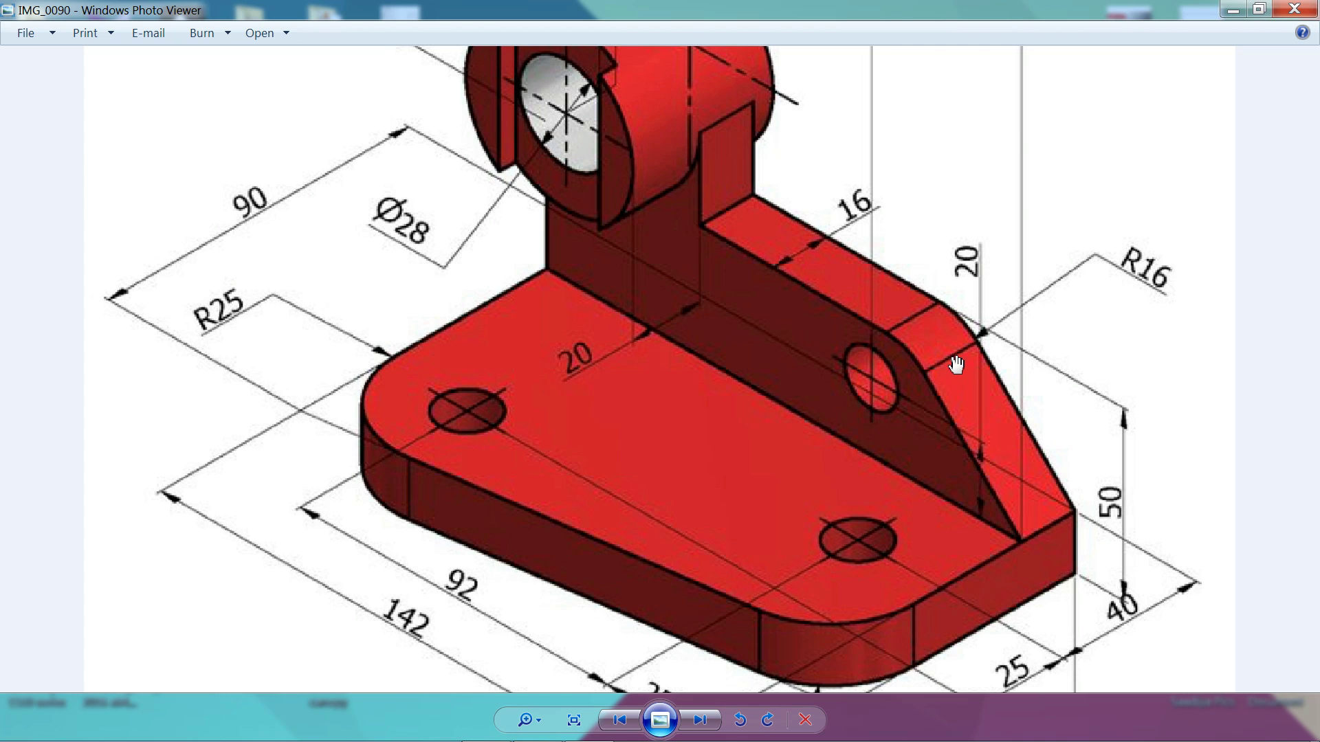
pyautogui.scroll(-1, 956, 365)
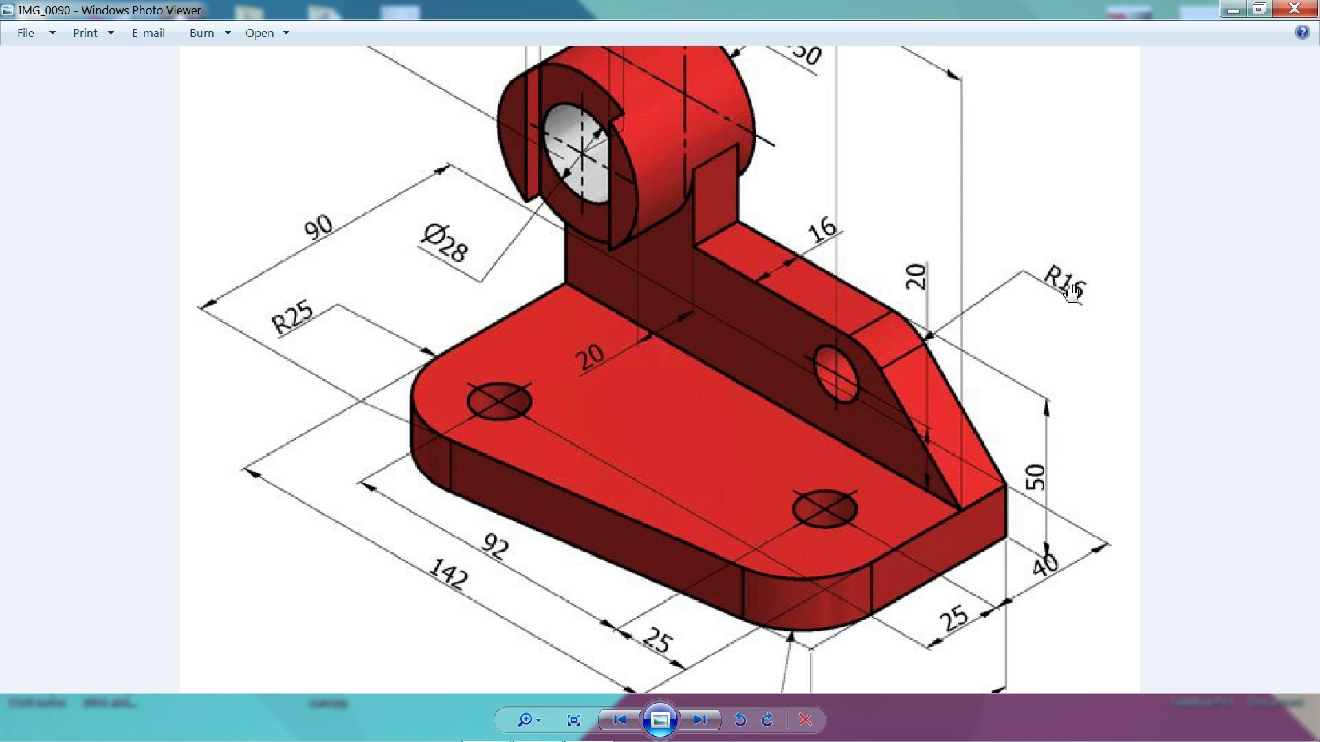
pyautogui.moveTo(829, 303); pyautogui.dragTo(859, 398)
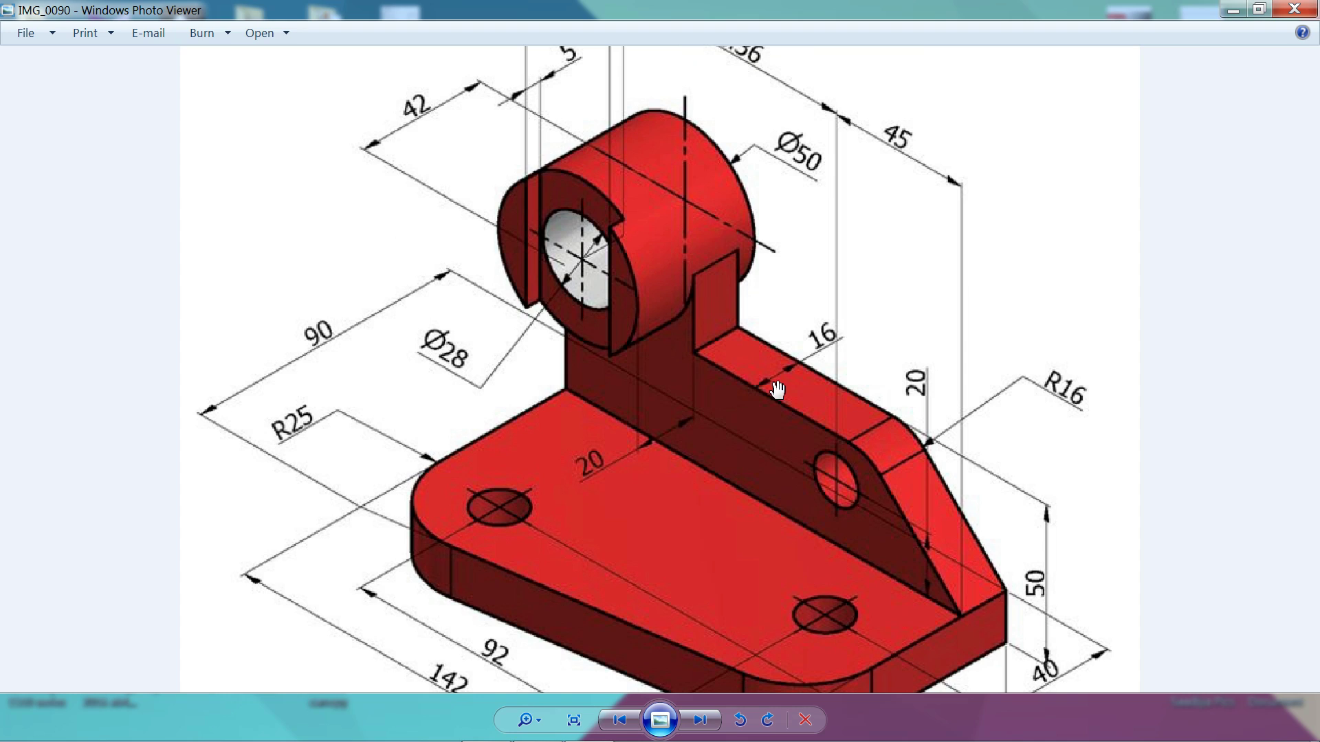
pyautogui.scroll(-1, 778, 391)
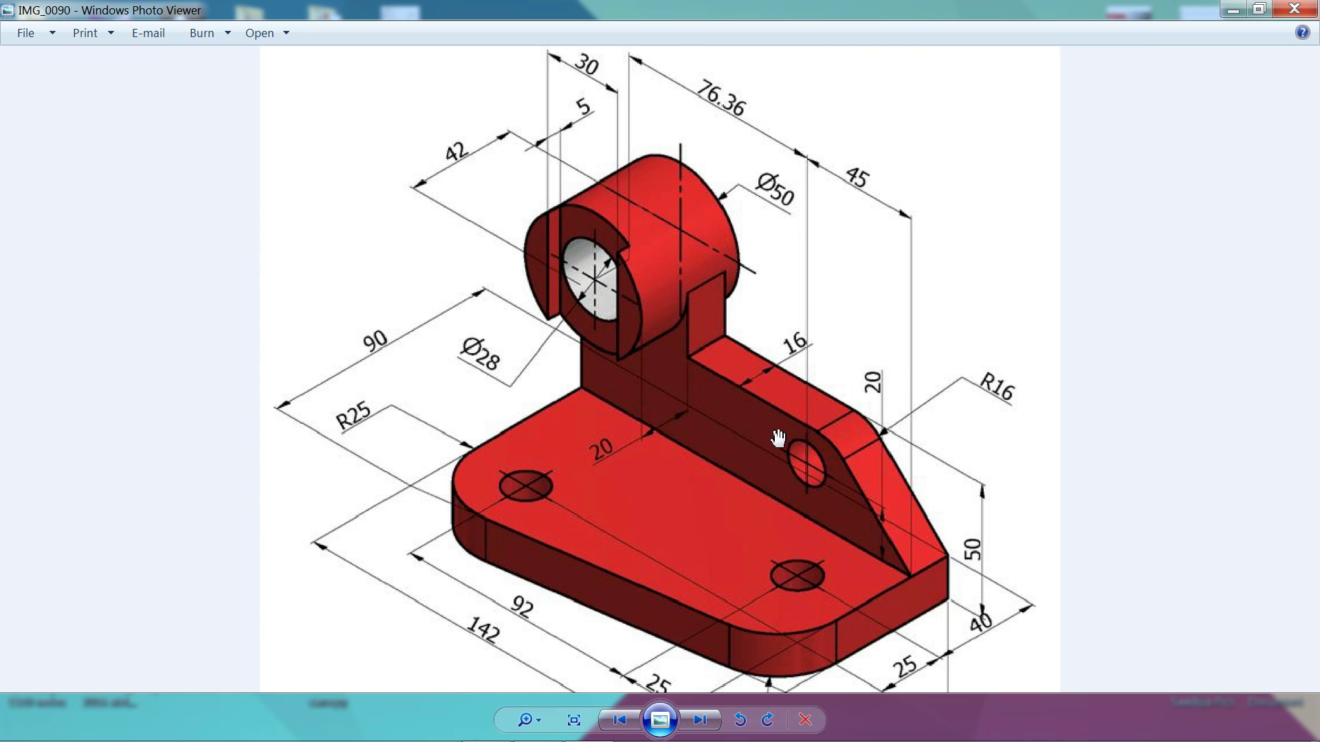
pyautogui.hotkey('alt', 'Tab')
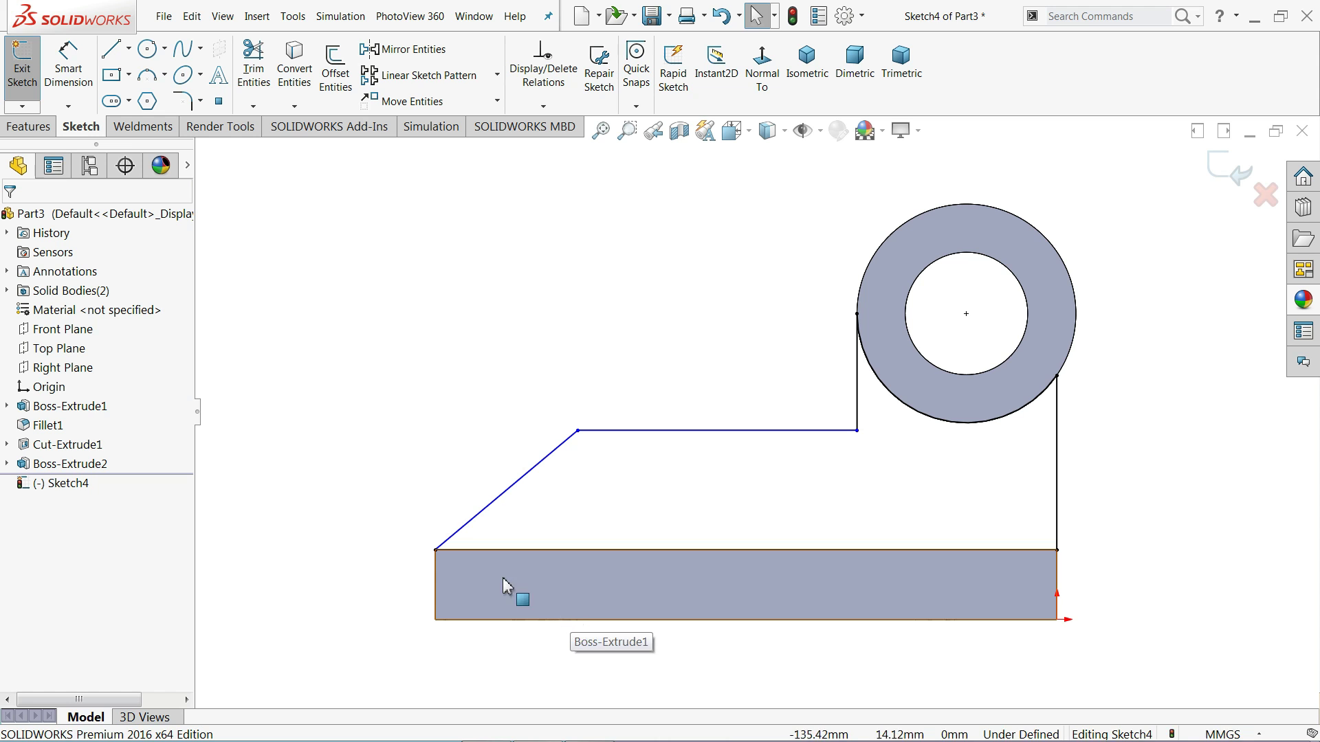
# Step: Dimension the sloped line 35 mm wide and the rib top 50 mm above the base bottom
pyautogui.click(68, 65)
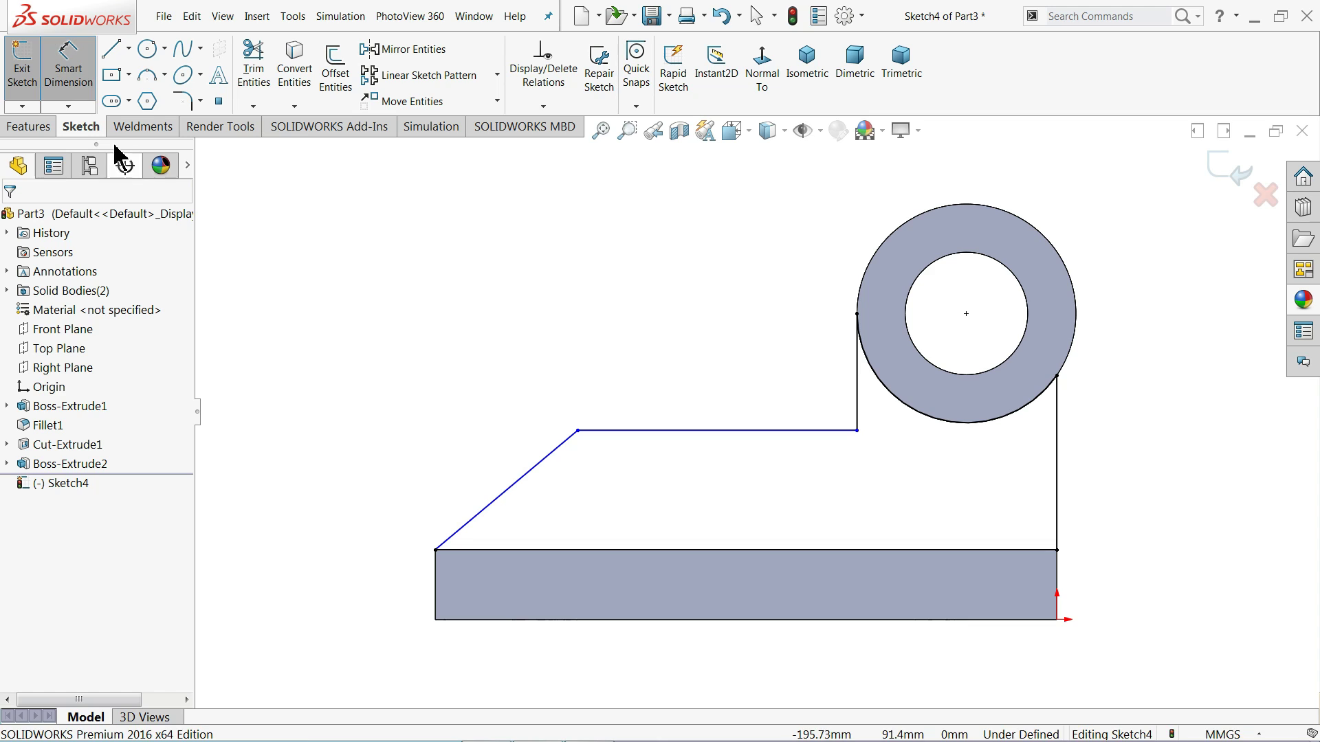
pyautogui.click(508, 488)
pyautogui.click(509, 319)
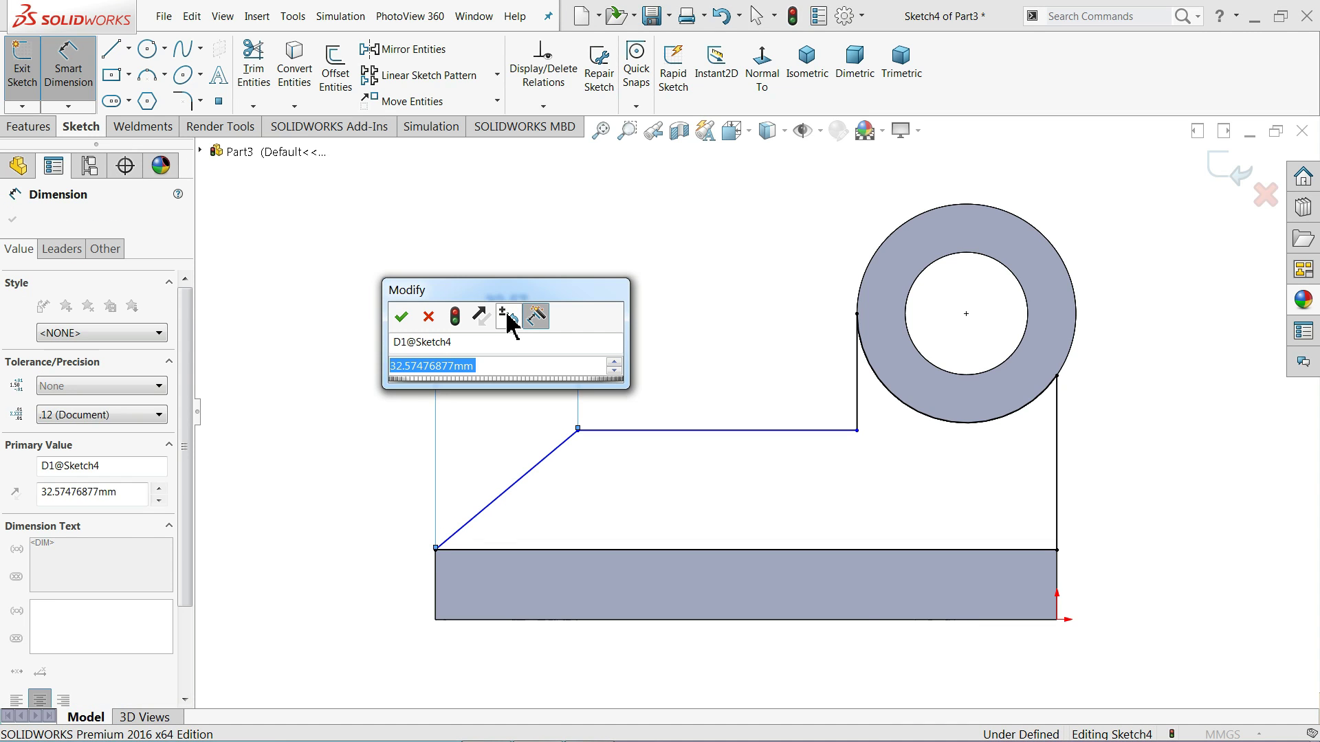
pyautogui.write('35')
pyautogui.press('Return')
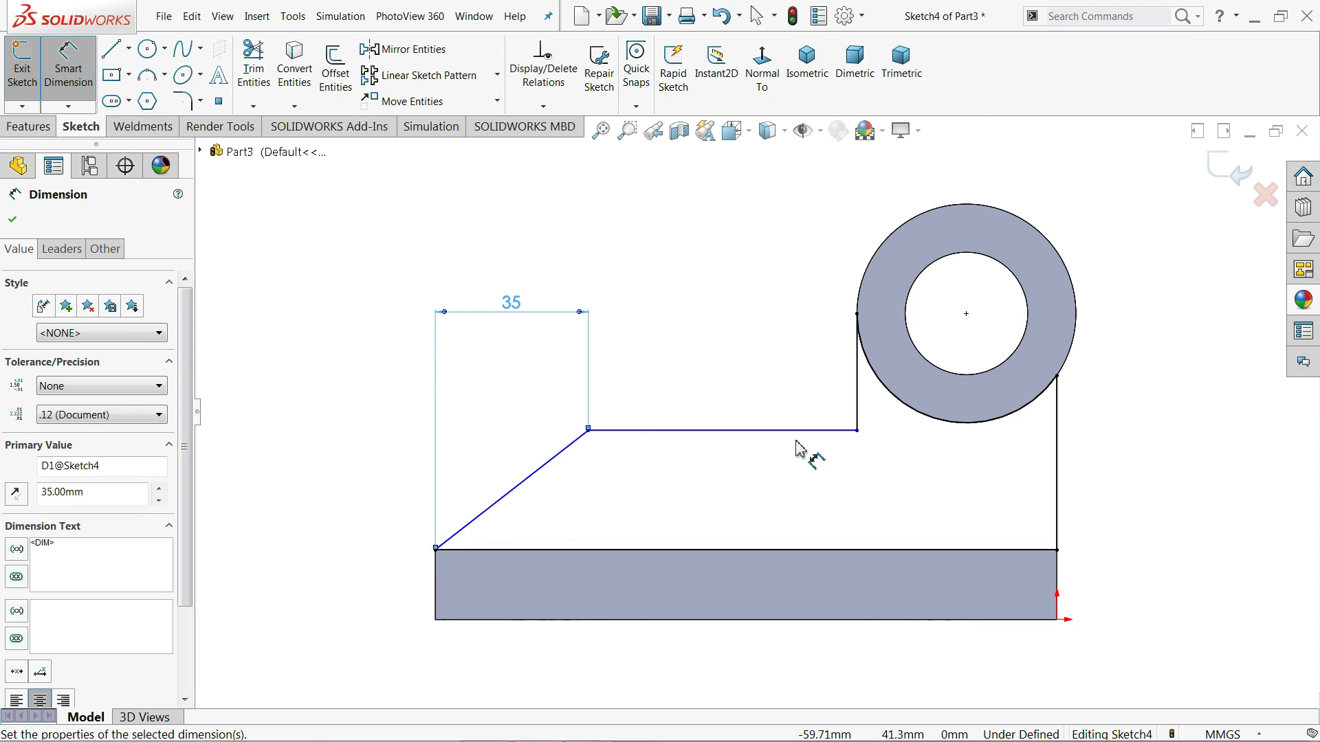
pyautogui.click(798, 431)
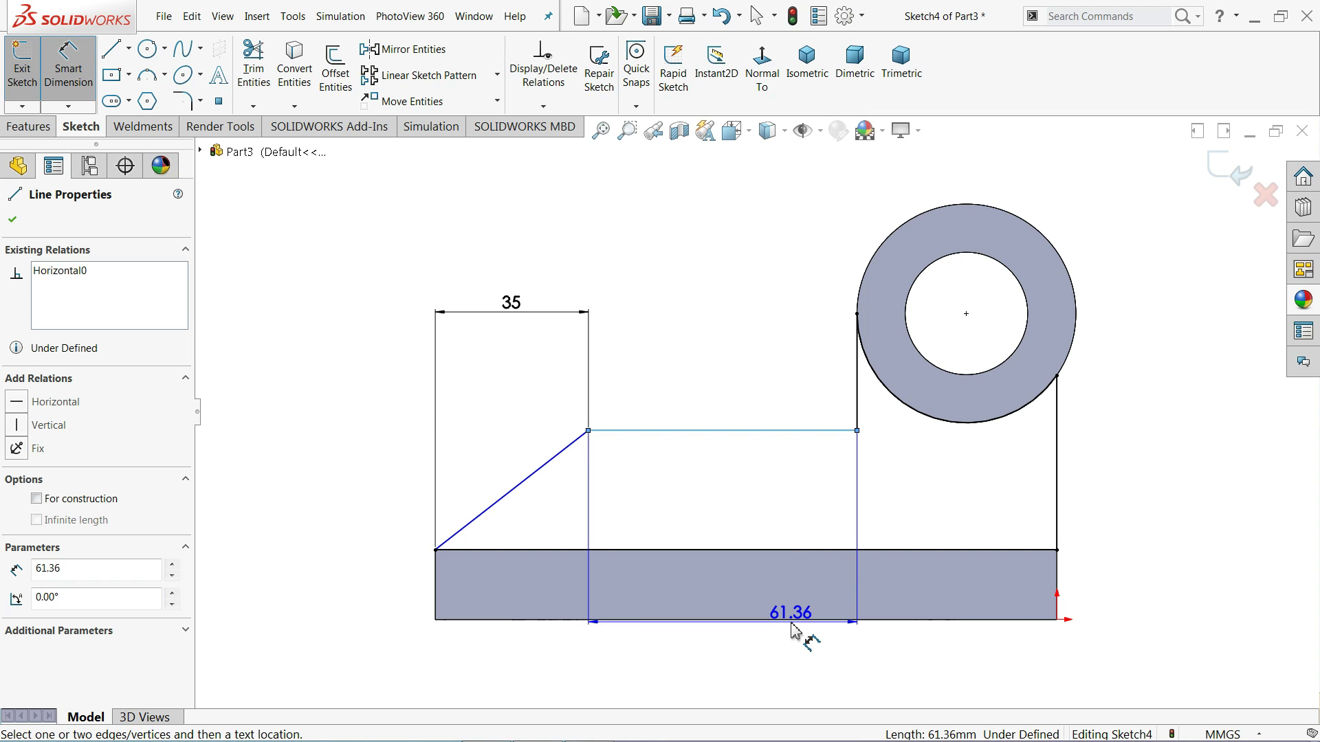
pyautogui.click(796, 619)
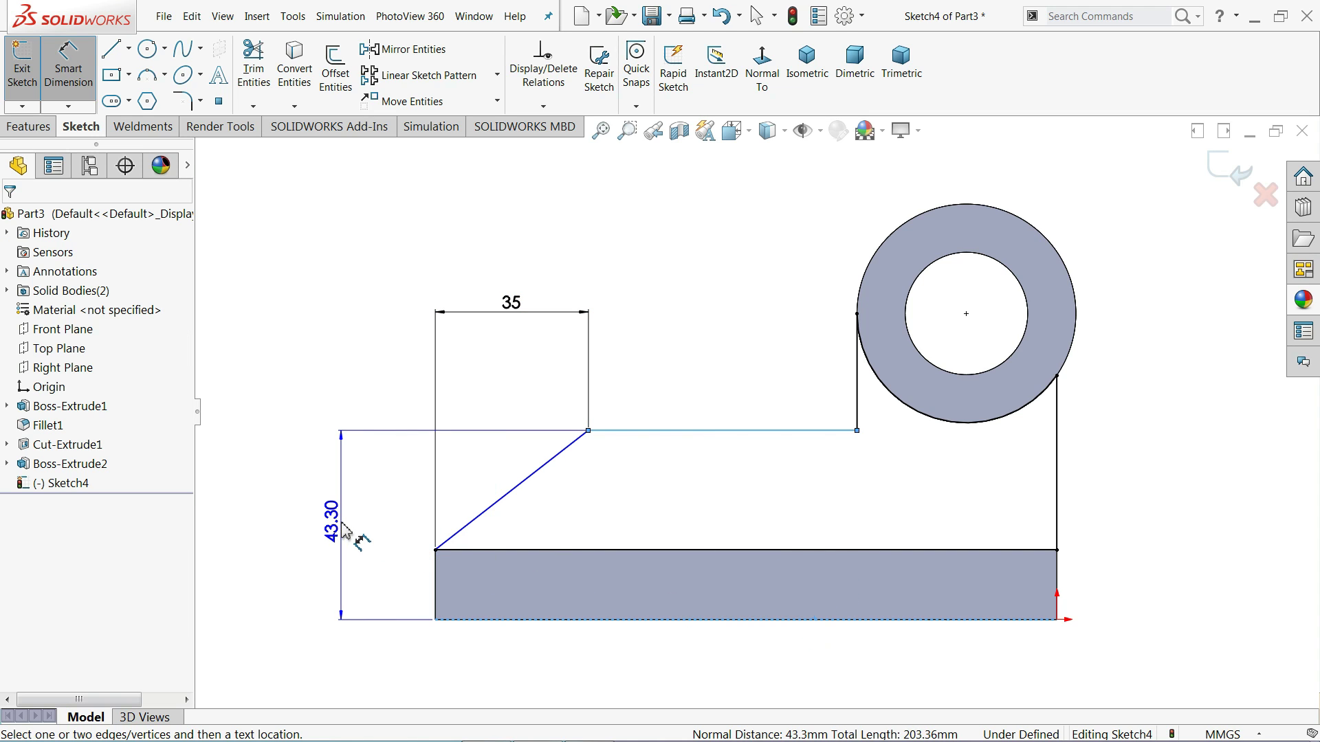
pyautogui.click(342, 531)
pyautogui.press('Return')
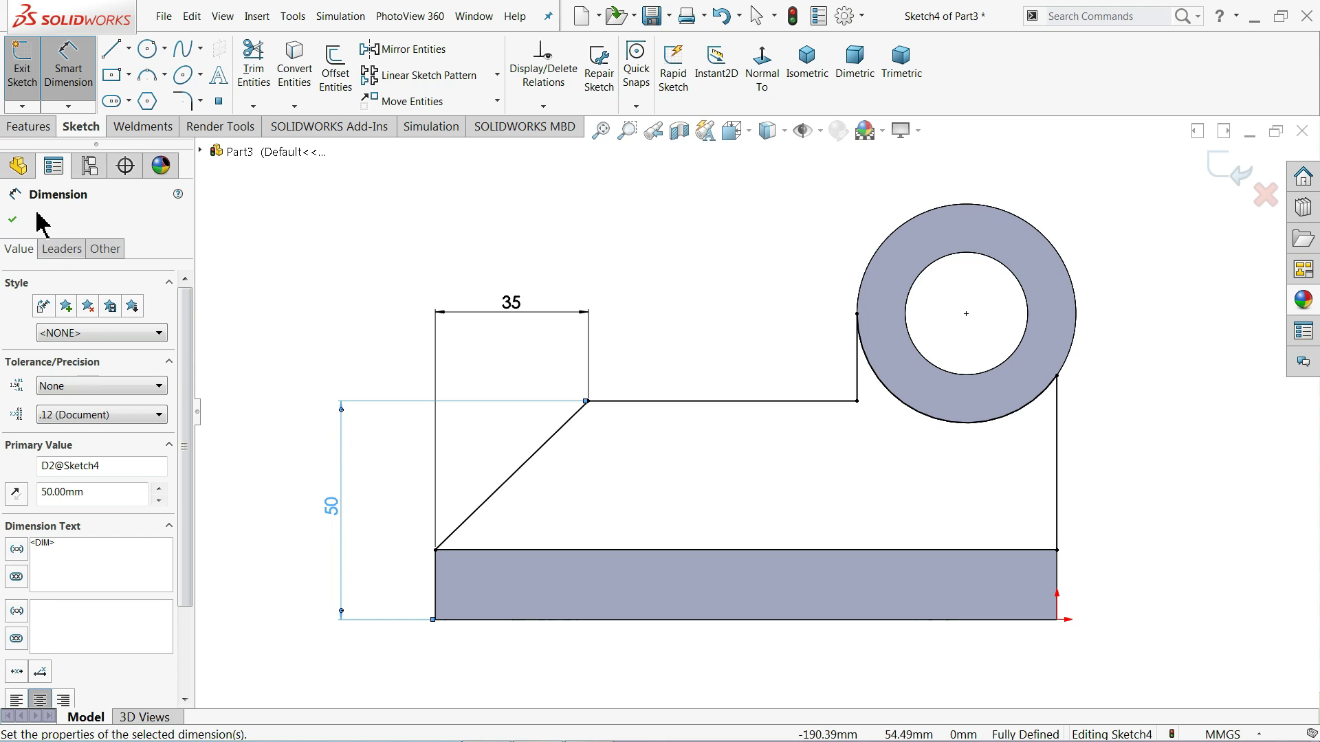
pyautogui.click(12, 223)
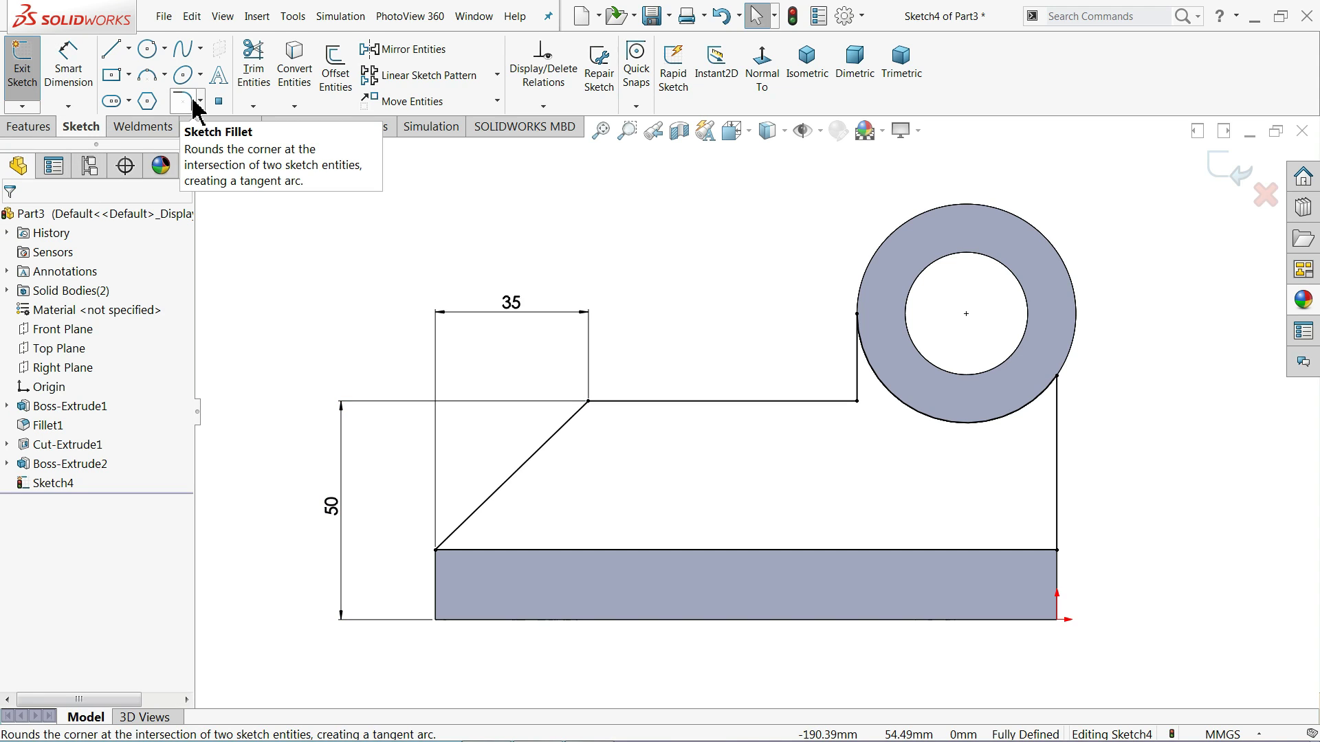
# Step: Add a 16 mm sketch fillet at the corner joining the sloped and top lines
pyautogui.click(192, 102)
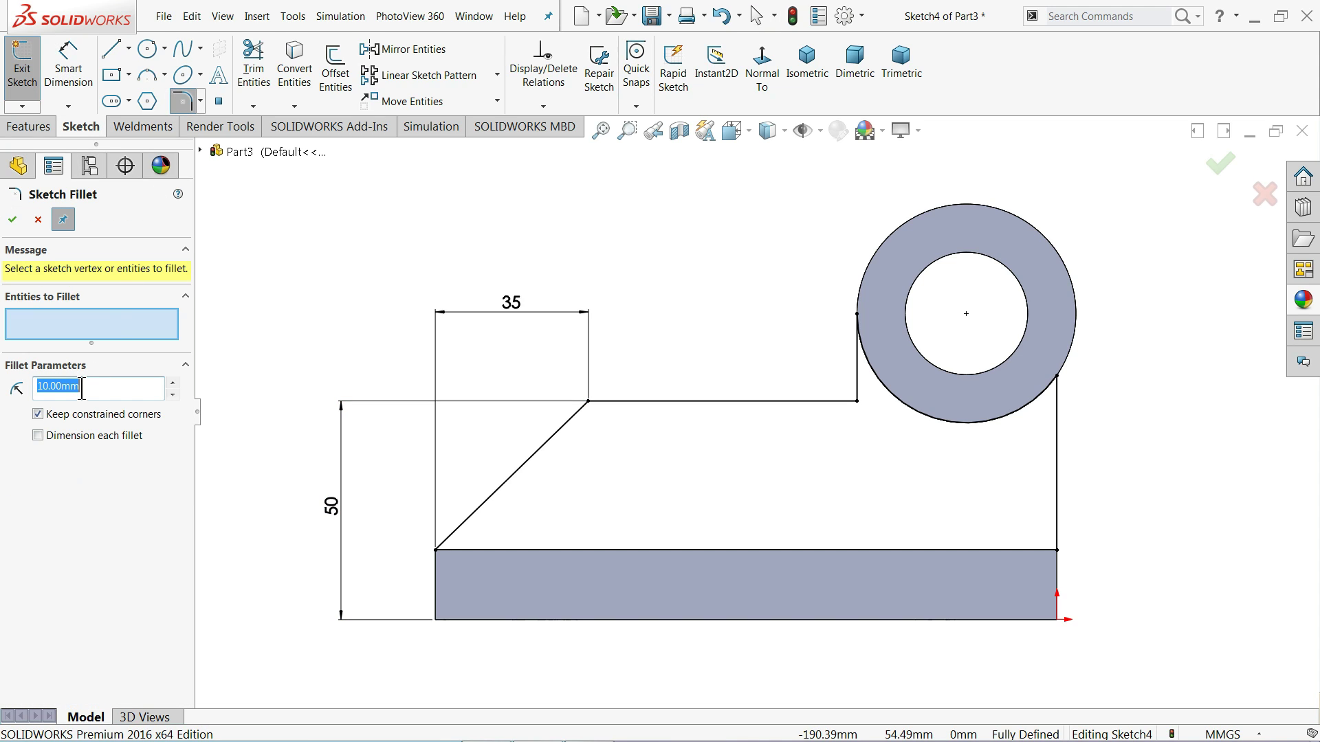
pyautogui.write('16')
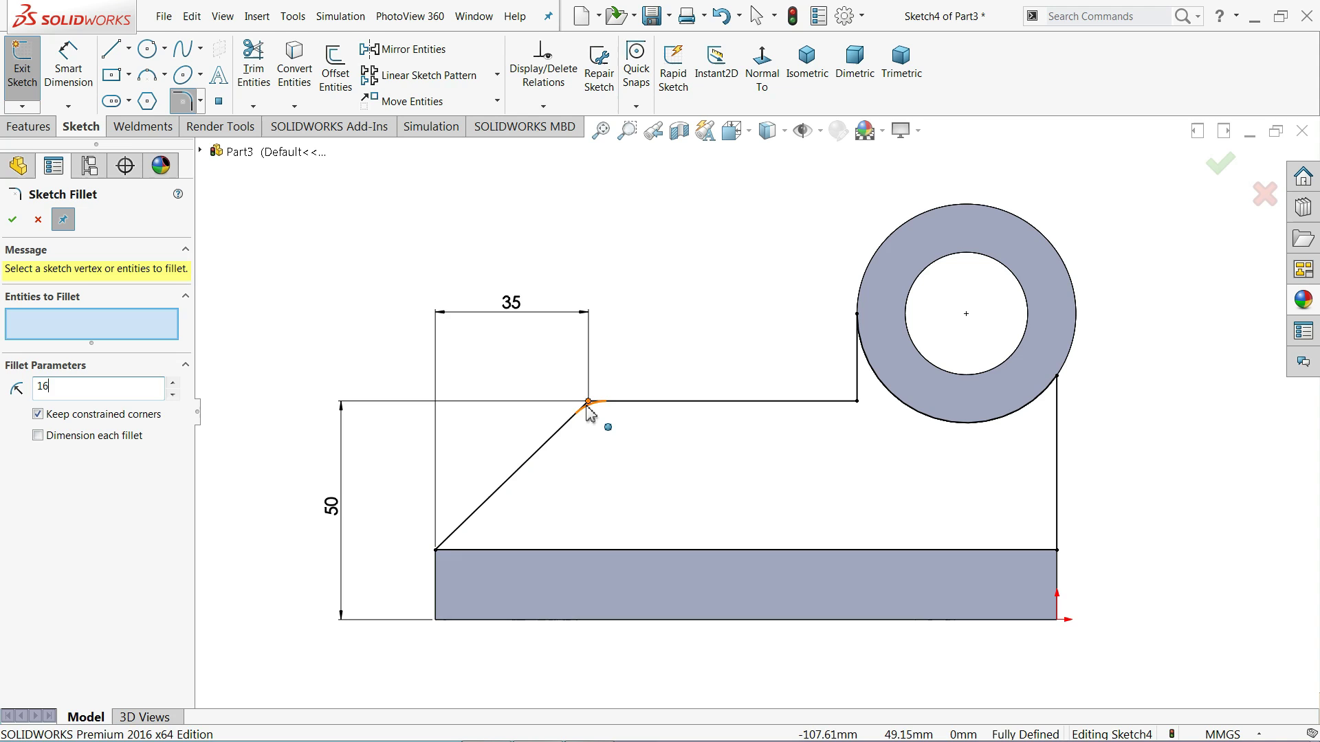
pyautogui.click(587, 404)
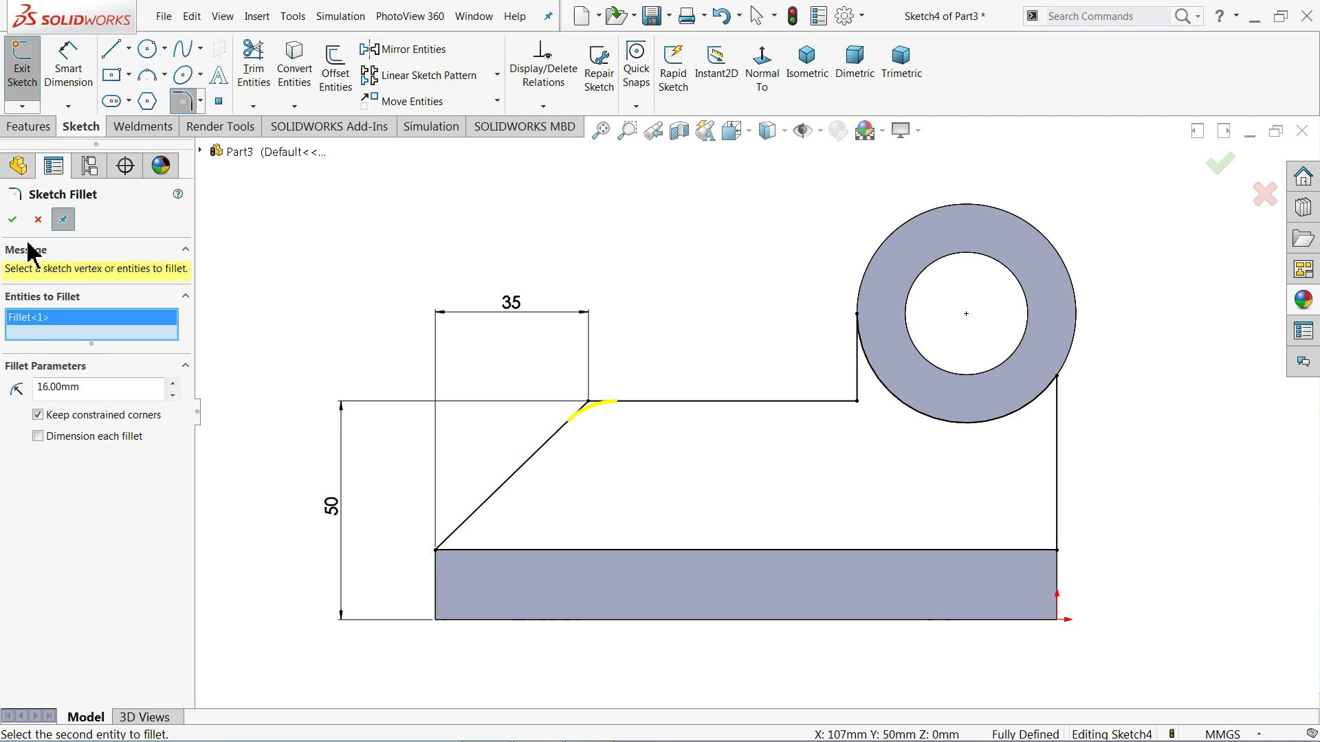
pyautogui.click(13, 219)
pyautogui.click(38, 219)
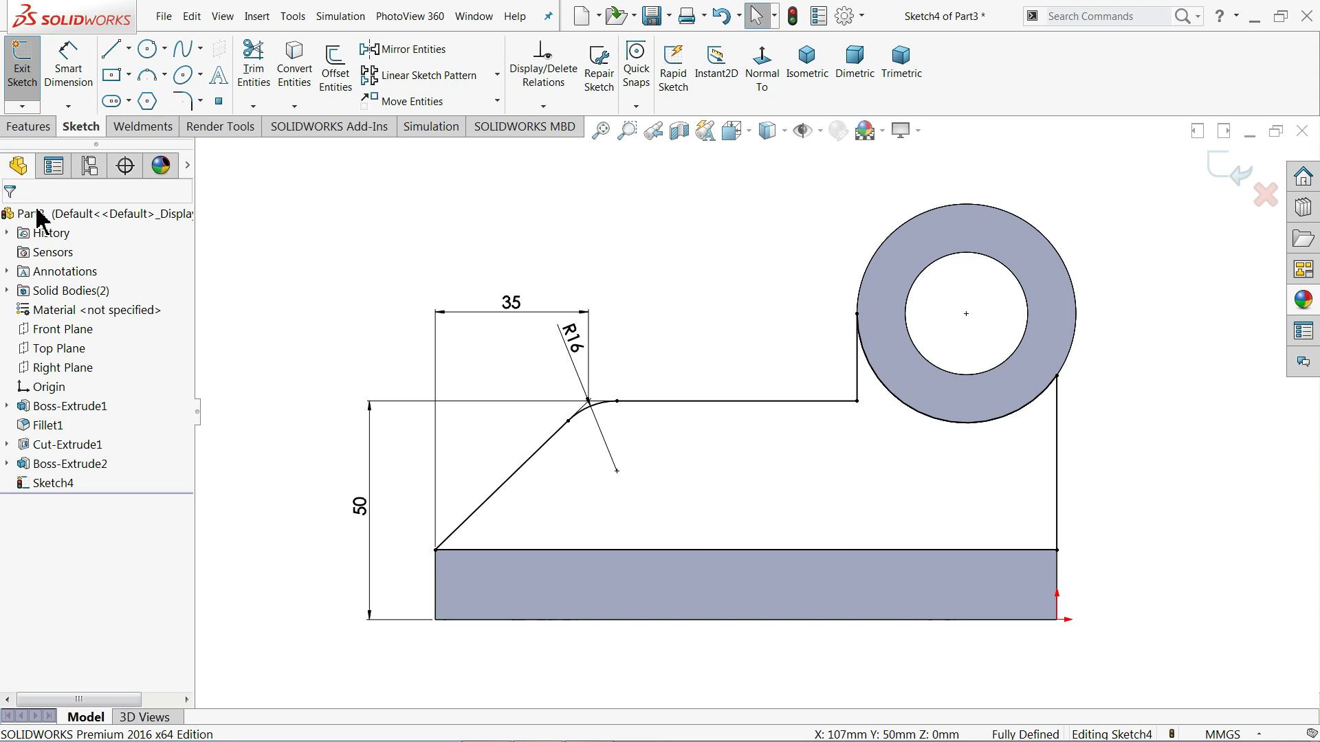
pyautogui.click(29, 127)
# Step: Extrude the rib sketch 16 mm, flipped to the other side, joining plate and boss
pyautogui.click(30, 69)
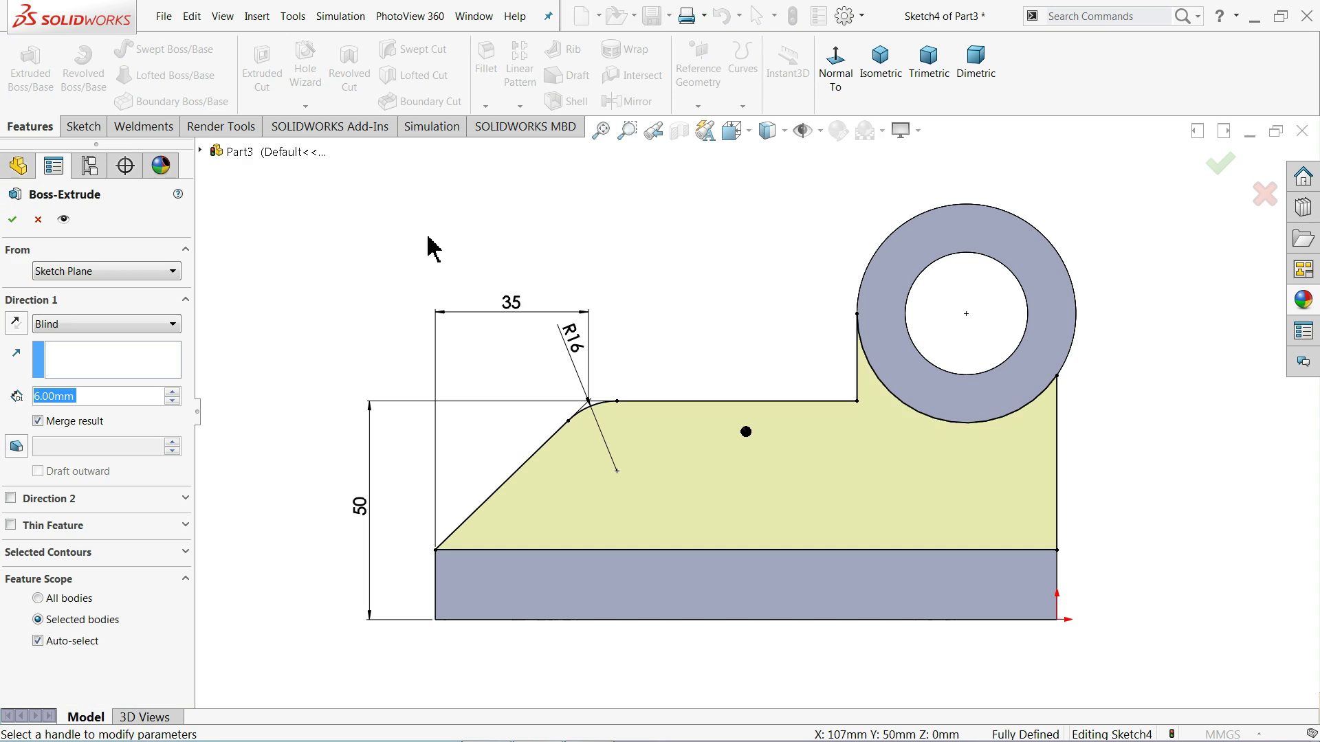
pyautogui.click(885, 82)
pyautogui.scroll(-4, 952, 474)
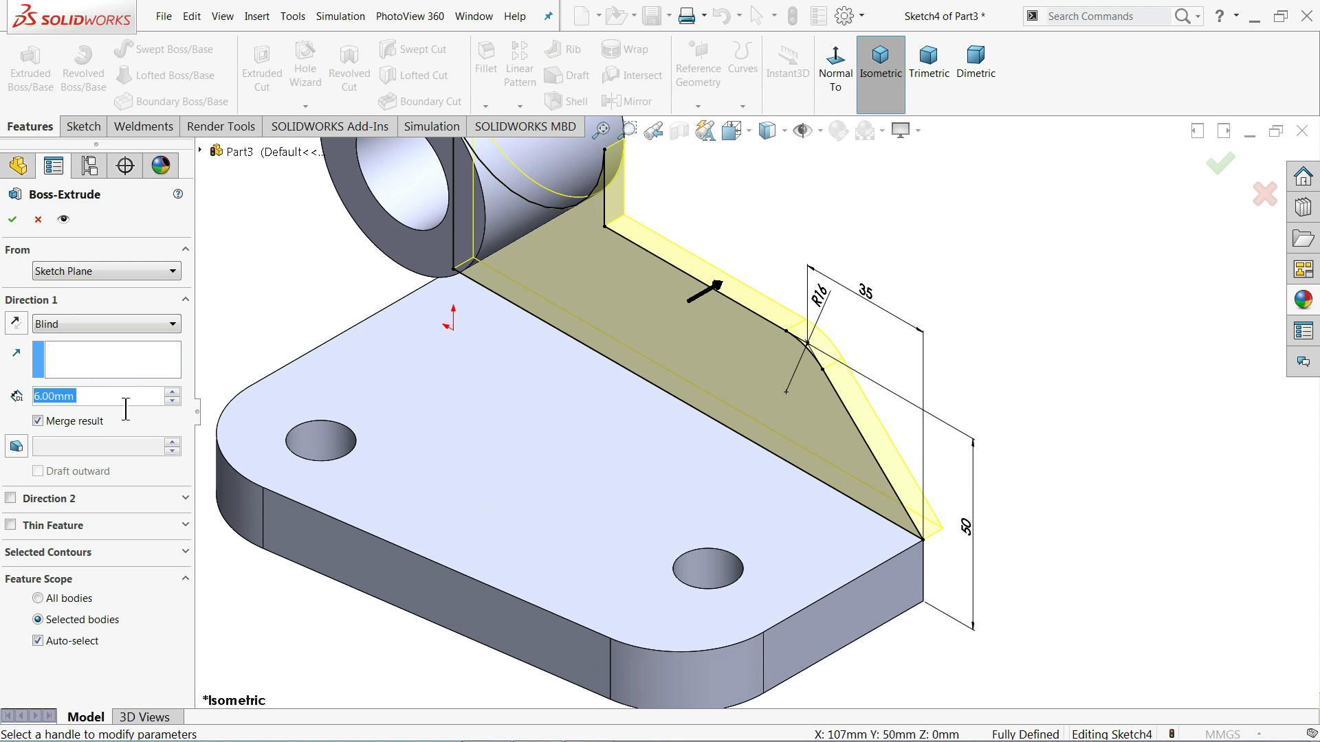
pyautogui.click(172, 393)
pyautogui.scroll(2, 761, 403)
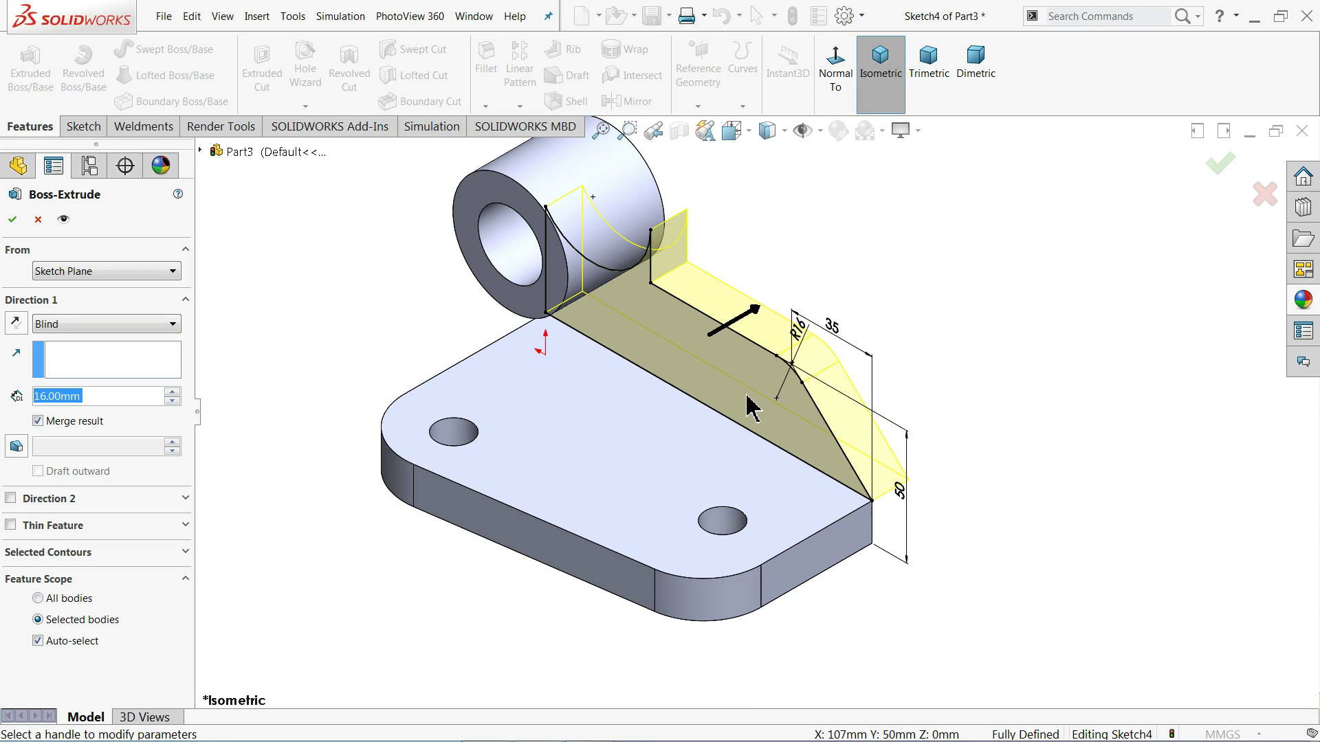
pyautogui.scroll(-2, 762, 385)
pyautogui.click(16, 323)
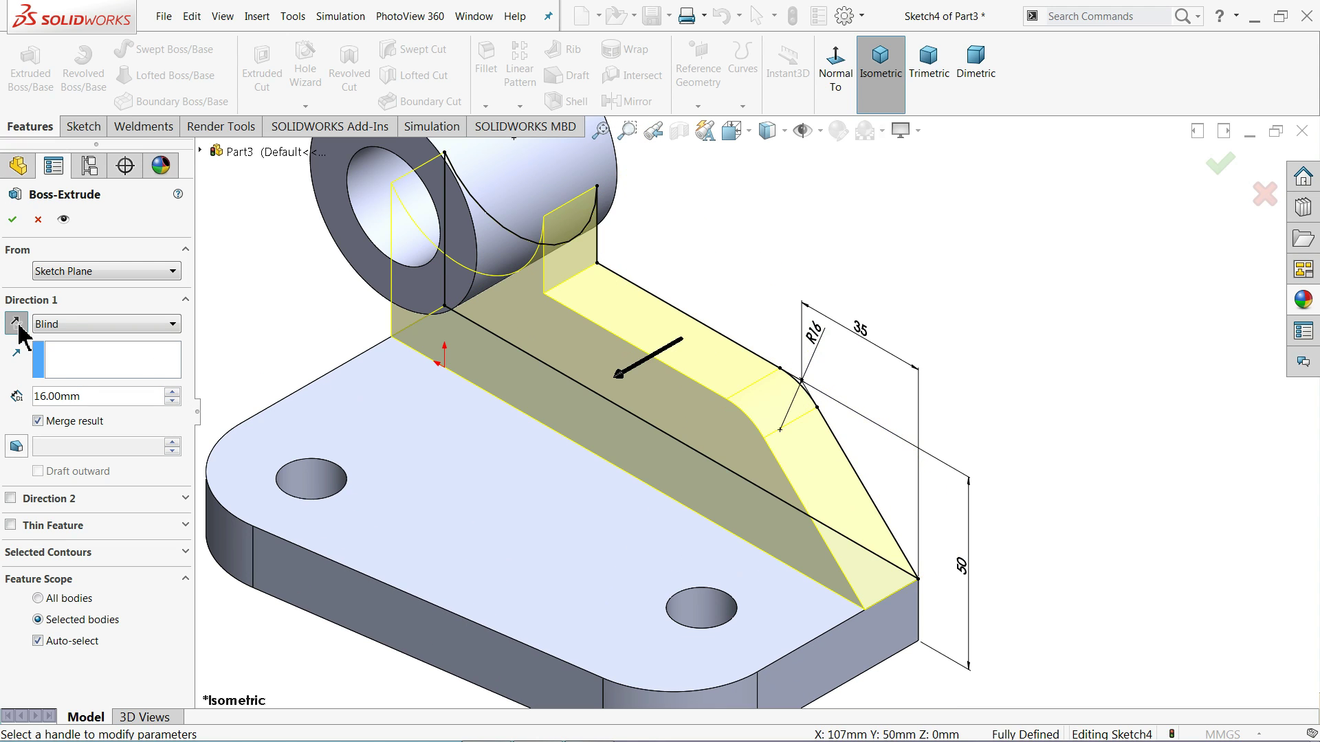
pyautogui.moveTo(481, 435)
pyautogui.mouseDown(button='middle')
pyautogui.moveTo(416, 424)
pyautogui.moveTo(462, 431)
pyautogui.moveTo(482, 417)
pyautogui.mouseUp(button='middle')
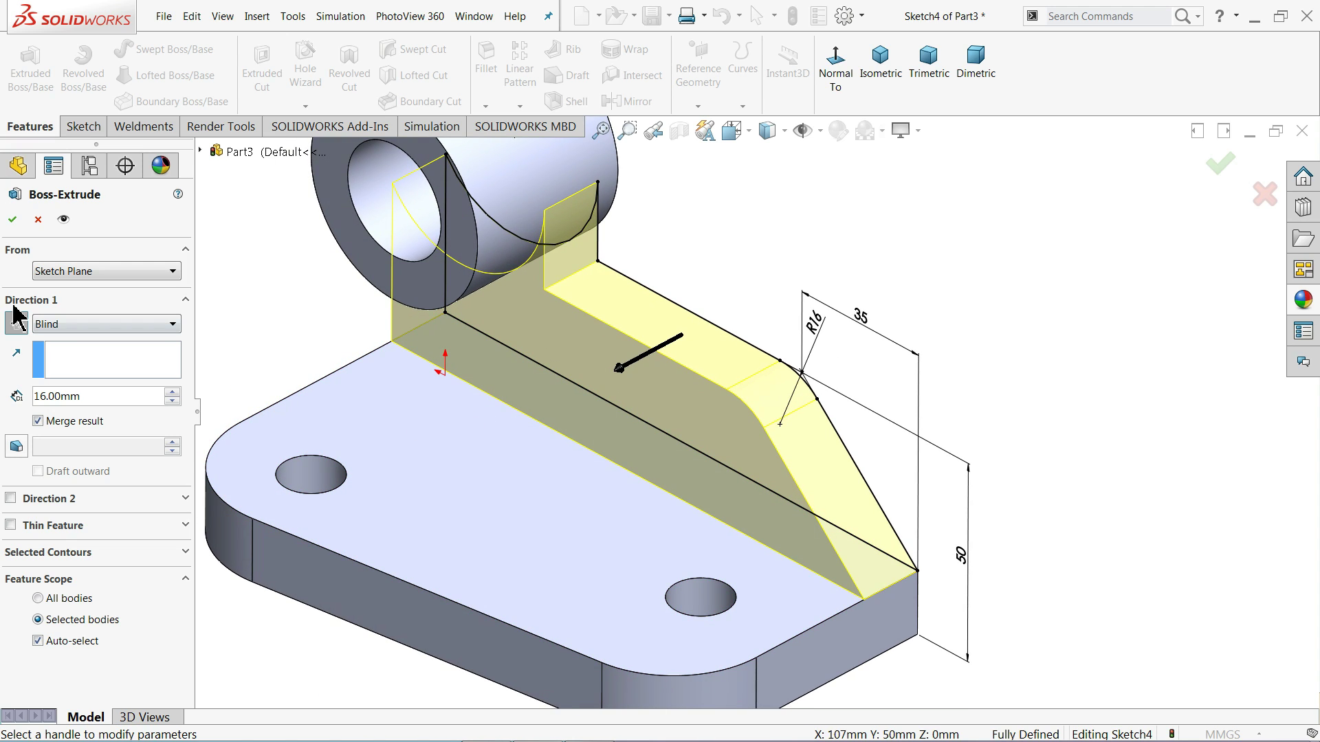
pyautogui.click(13, 220)
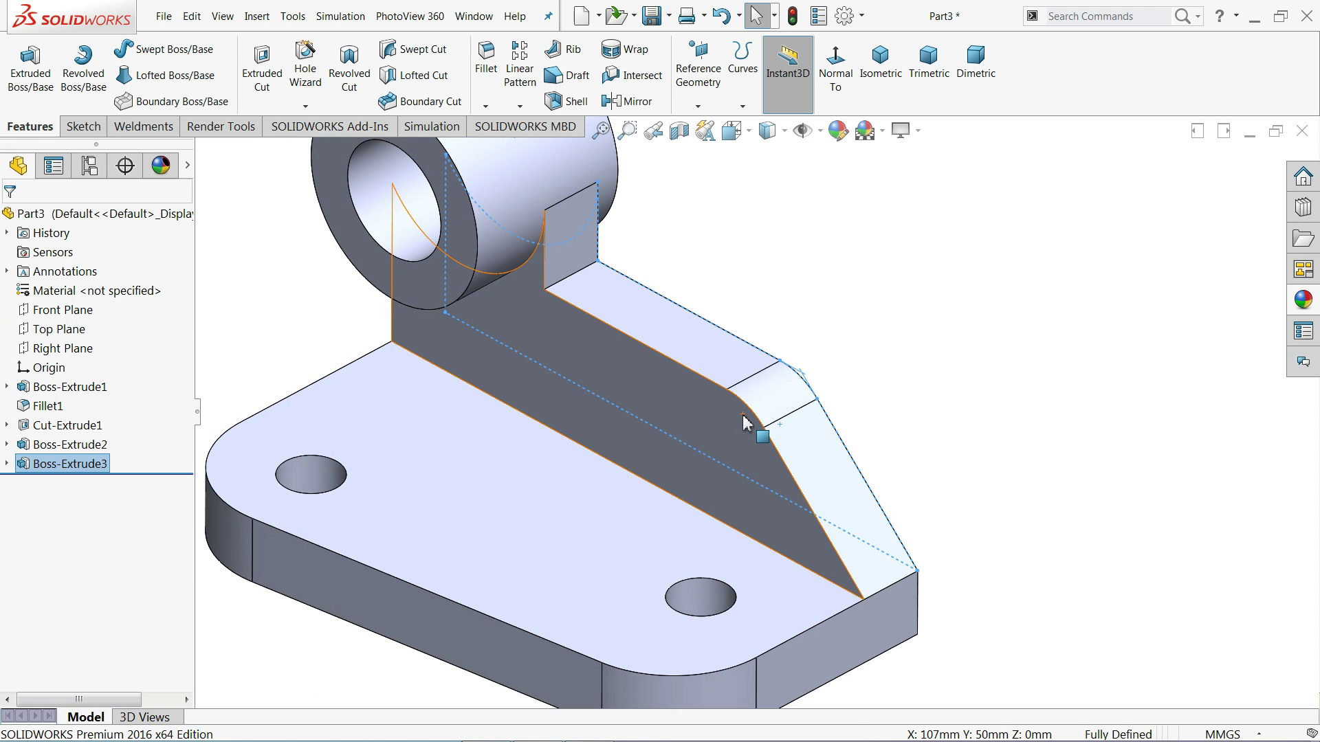
pyautogui.scroll(3, 777, 372)
pyautogui.click(819, 339)
pyautogui.moveTo(819, 339)
pyautogui.mouseDown(button='middle')
pyautogui.moveTo(854, 256)
pyautogui.moveTo(918, 256)
pyautogui.moveTo(878, 295)
pyautogui.moveTo(839, 307)
pyautogui.moveTo(844, 337)
pyautogui.mouseUp(button='middle')
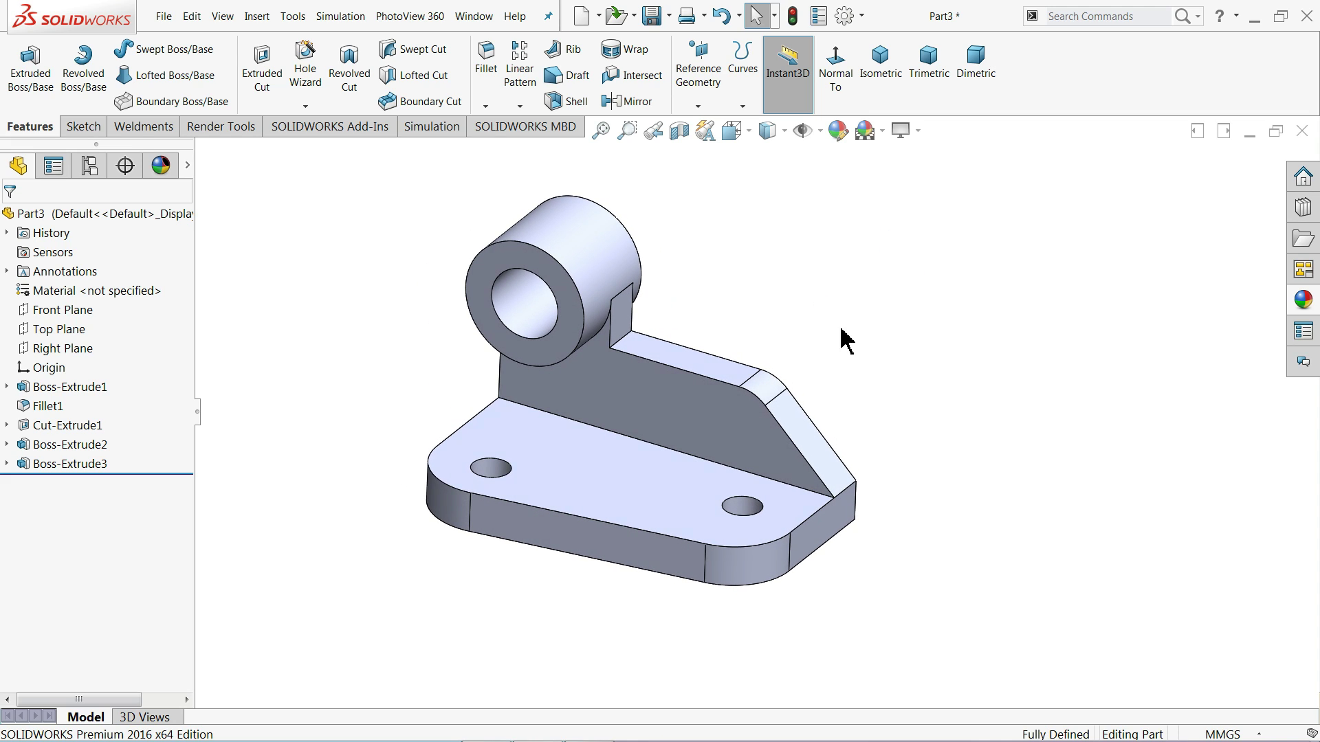
pyautogui.click(1255, 20)
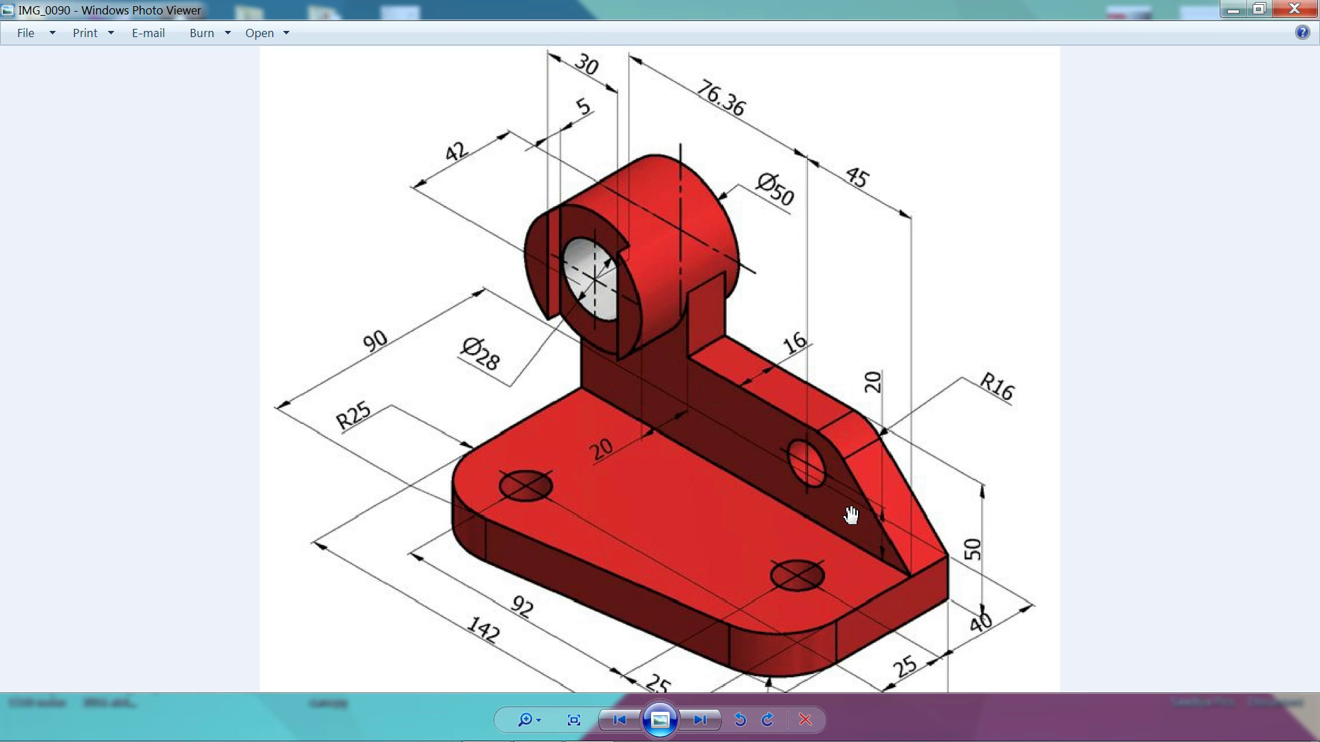
pyautogui.scroll(1, 824, 489)
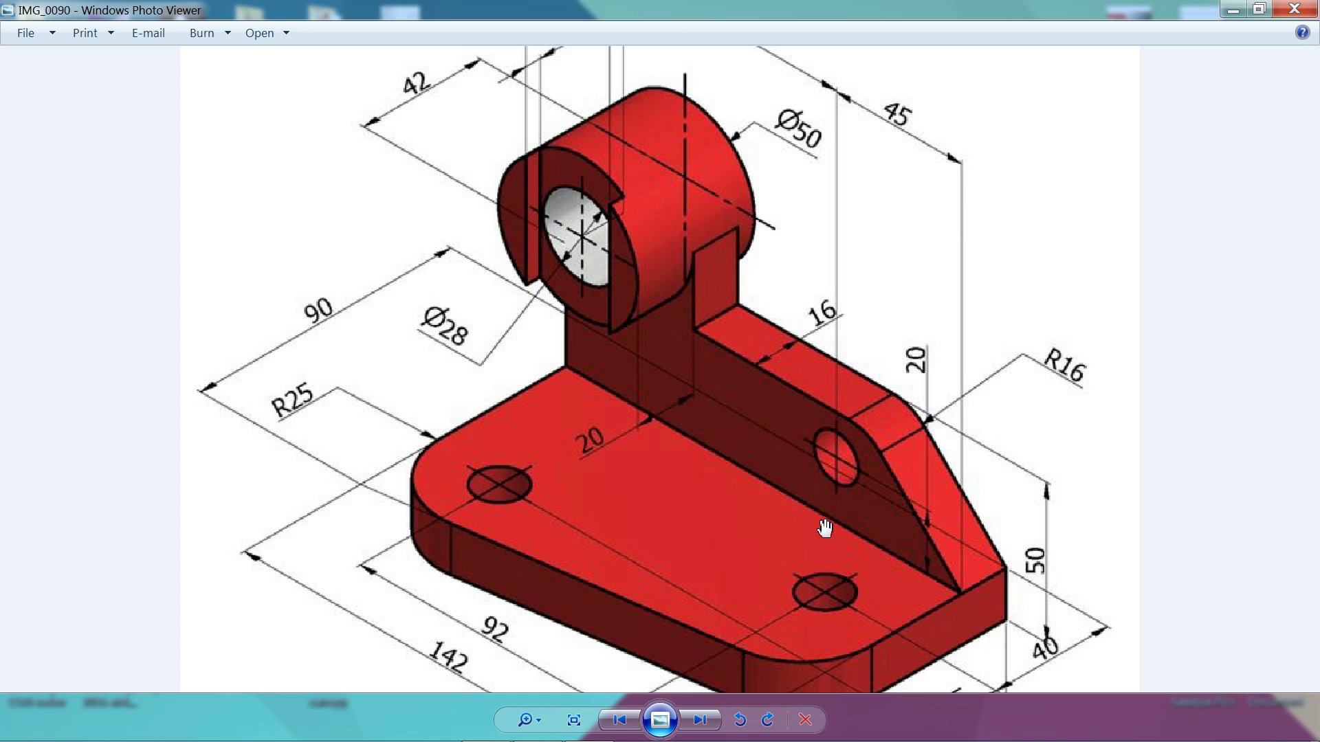
pyautogui.scroll(-3, 567, 420)
pyautogui.scroll(3, 628, 386)
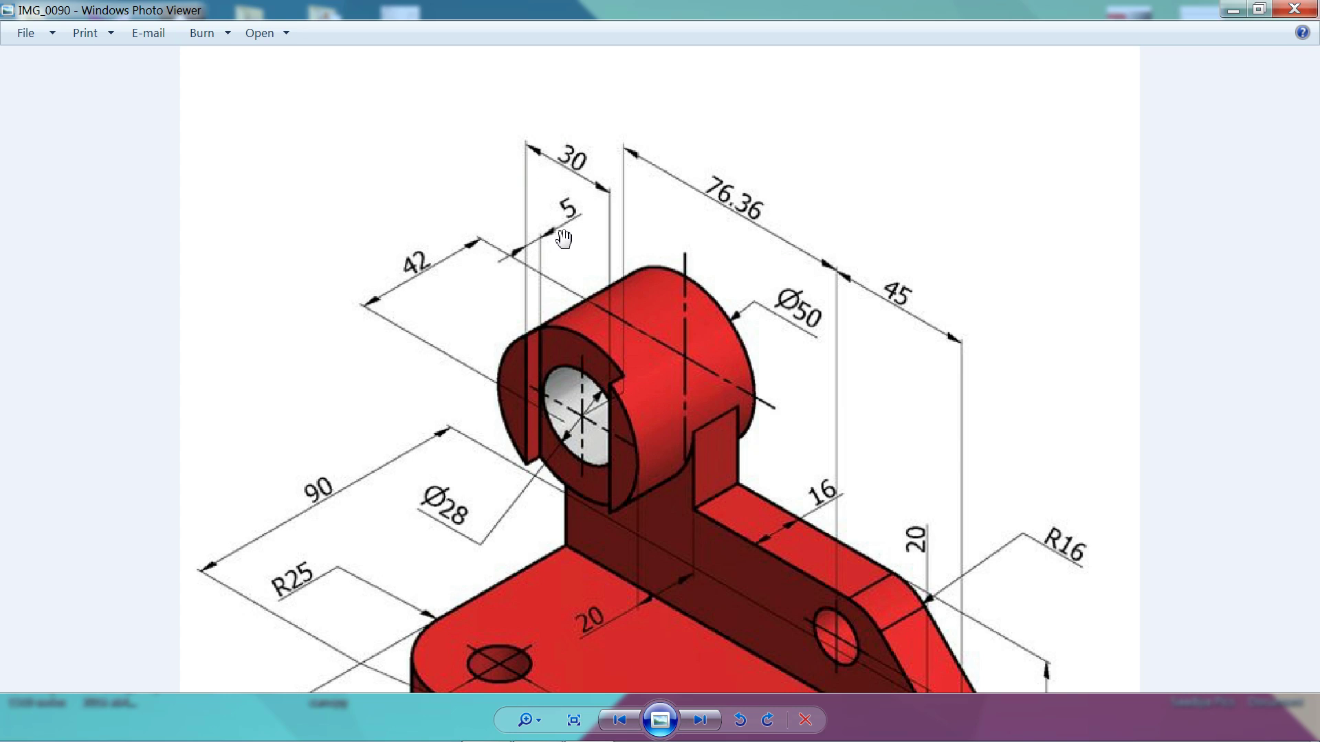
pyautogui.moveTo(672, 536); pyautogui.dragTo(625, 324)
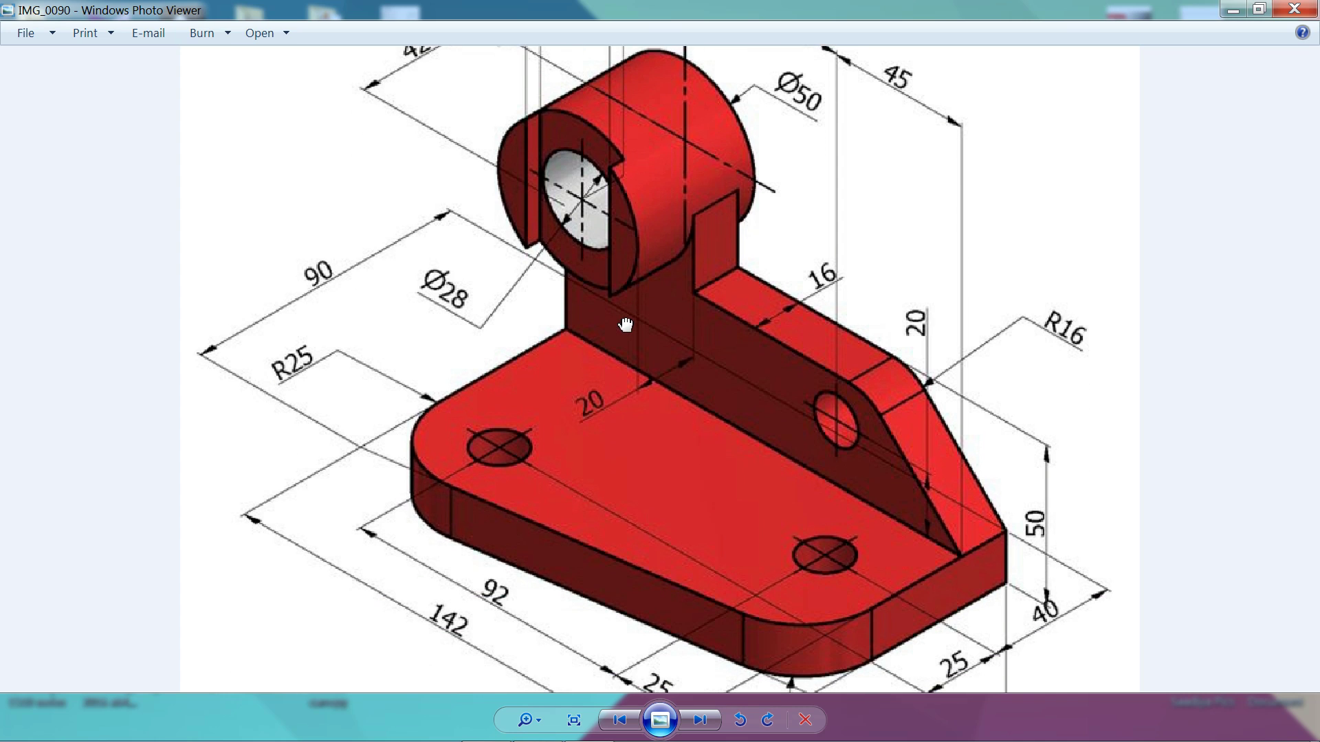
pyautogui.scroll(-2, 734, 485)
pyautogui.scroll(-1, 732, 485)
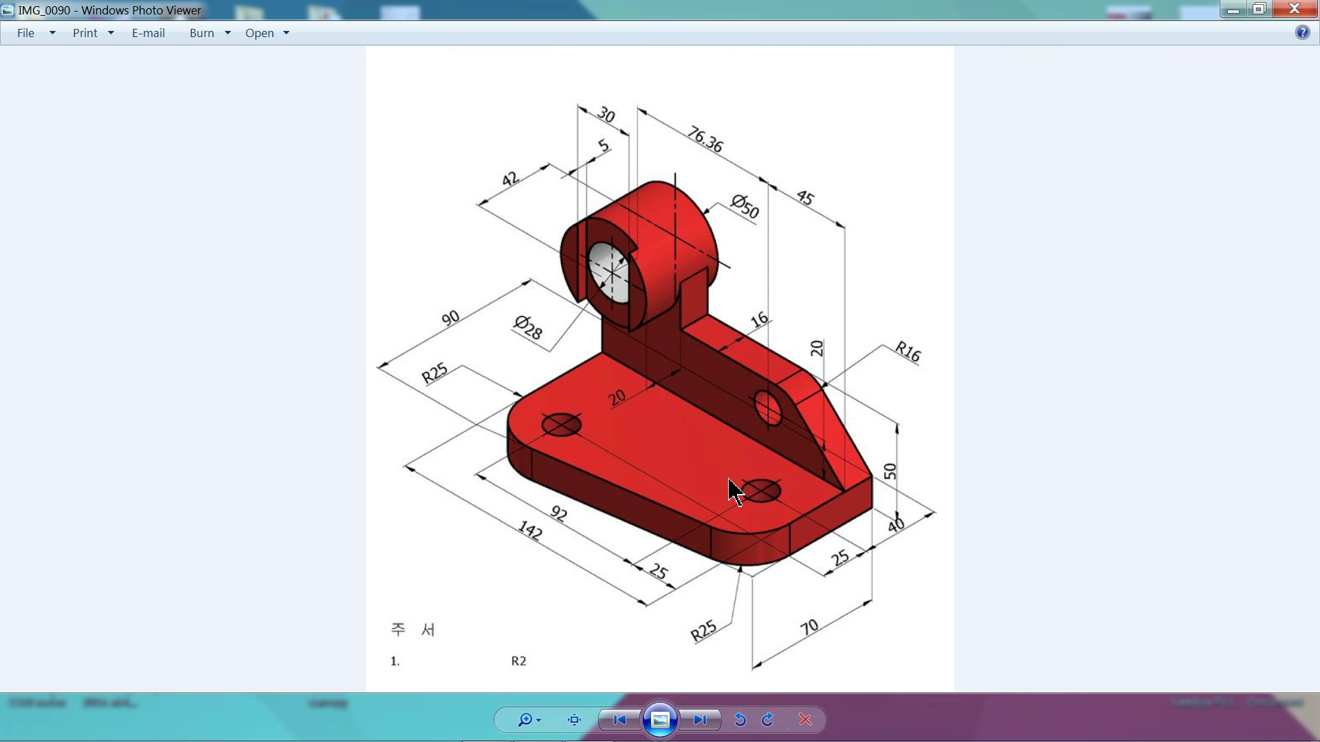
pyautogui.hotkey('alt', 'Tab')
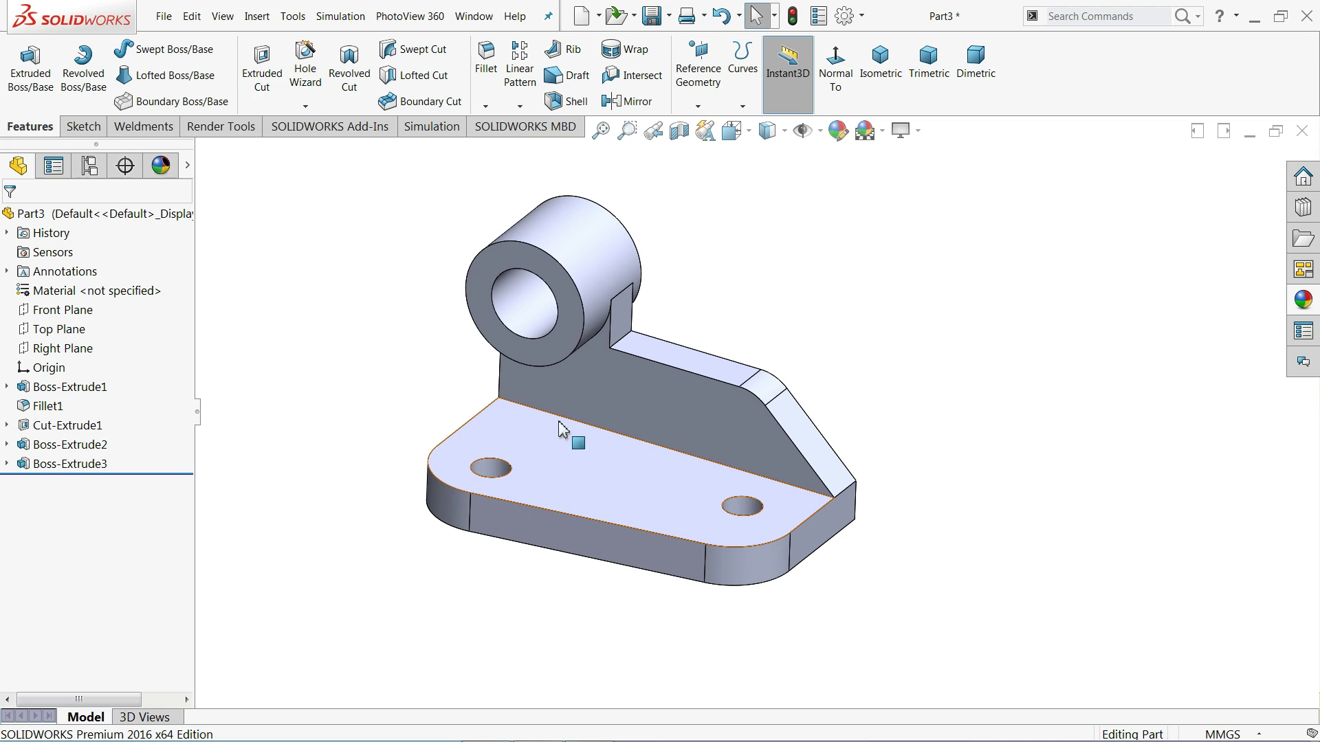
# Step: Sketch a Ø15 circle on the rib's side face
pyautogui.click(703, 429)
pyautogui.click(760, 387)
pyautogui.click(763, 66)
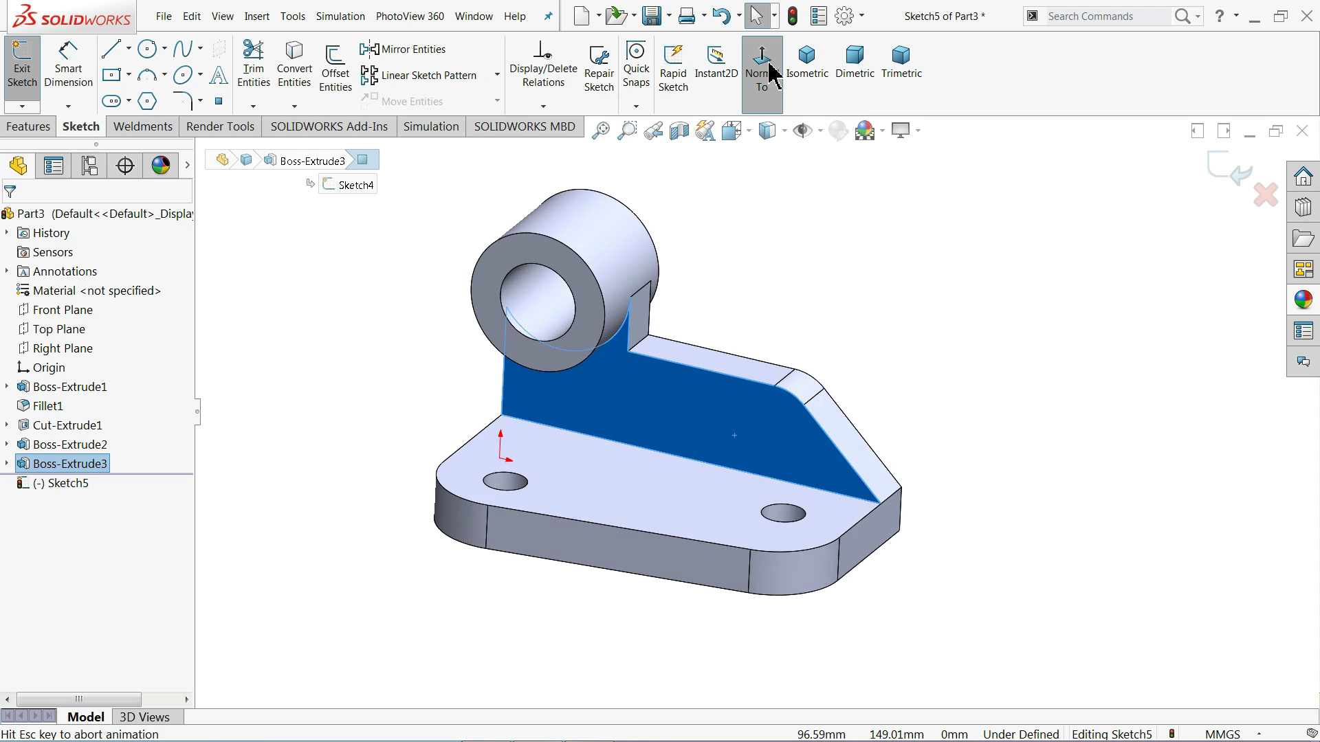
pyautogui.click(149, 49)
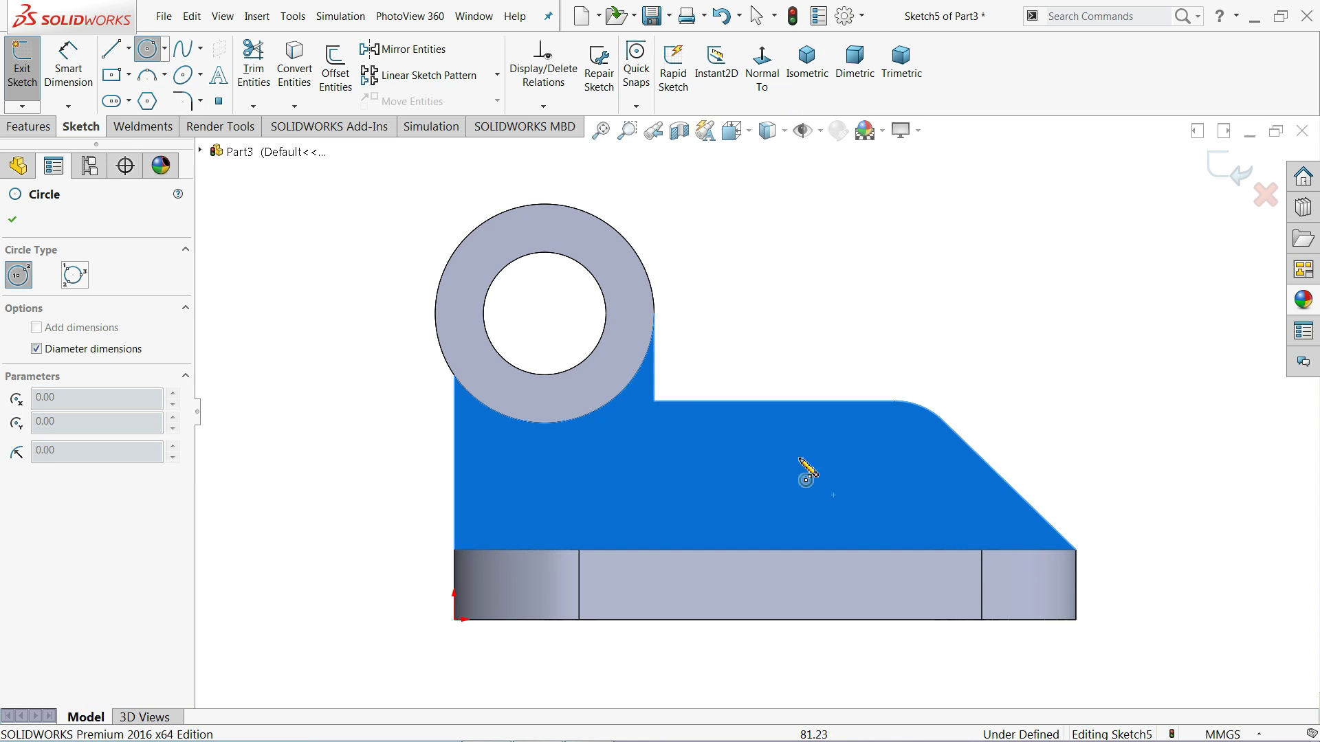
pyautogui.click(864, 476)
pyautogui.click(907, 495)
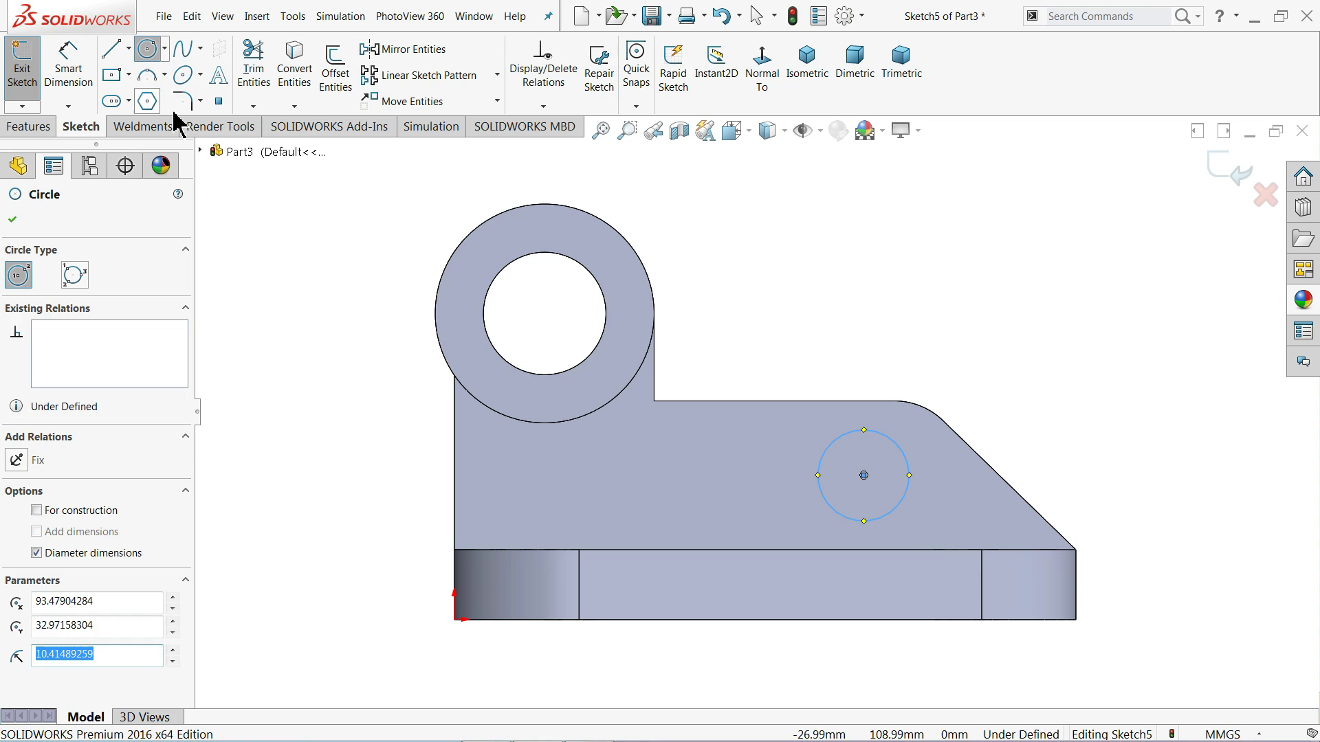
pyautogui.click(68, 66)
pyautogui.click(823, 455)
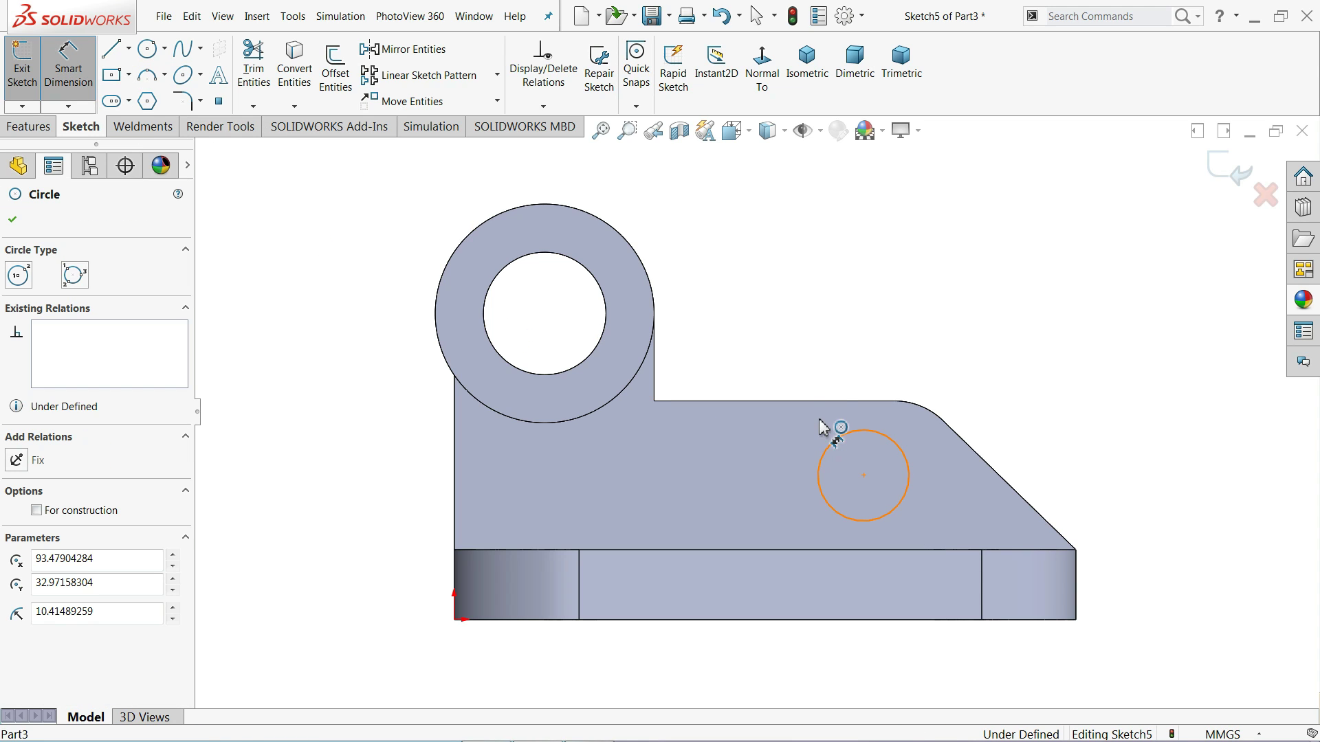
pyautogui.click(819, 385)
pyautogui.write('15')
pyautogui.press('Return')
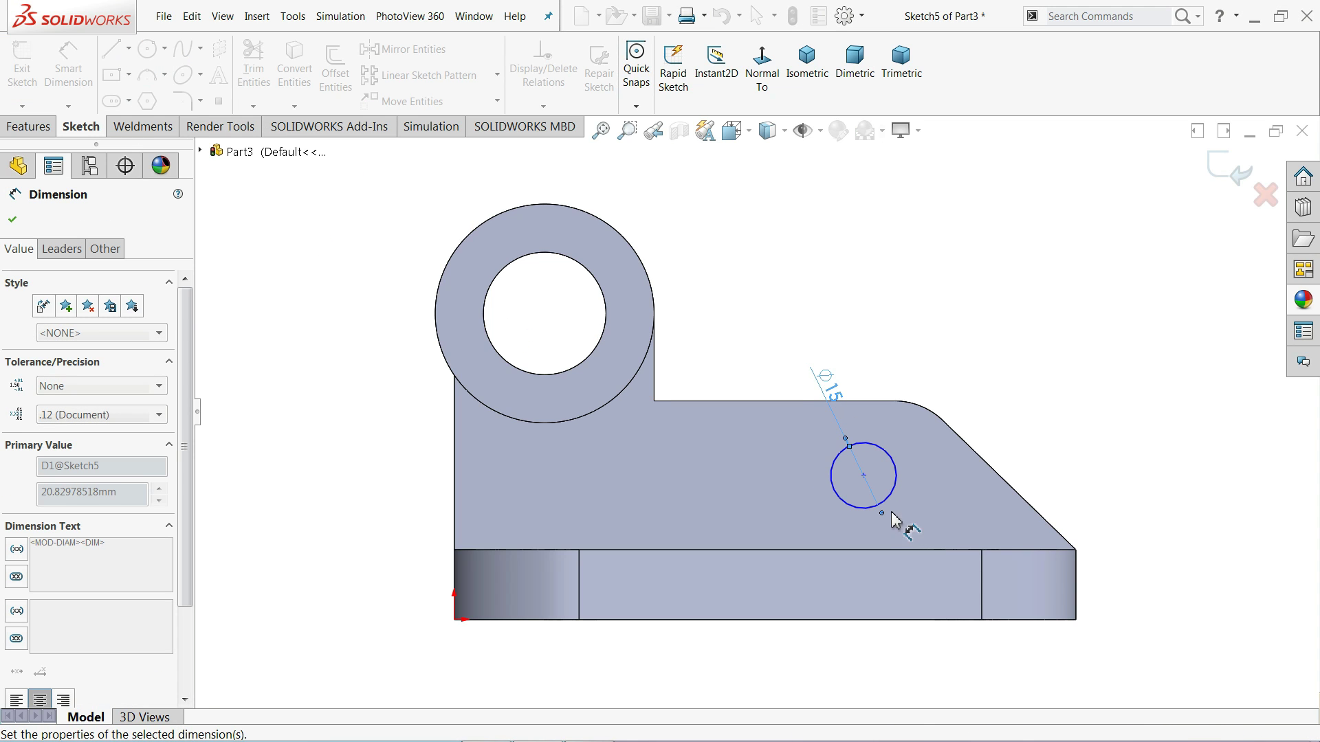
# Step: Locate the circle 45 mm from the part's right end and 20 mm above the rib bottom
pyautogui.click(864, 475)
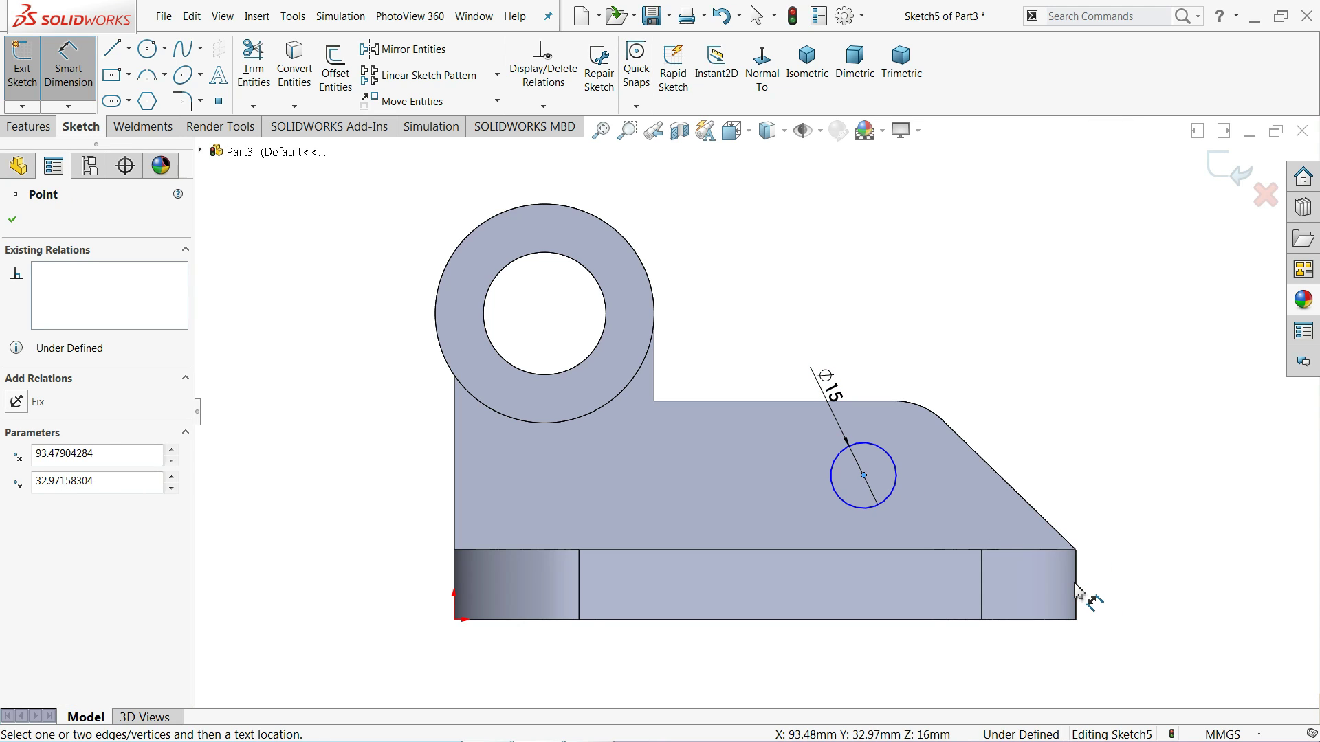
pyautogui.click(1077, 591)
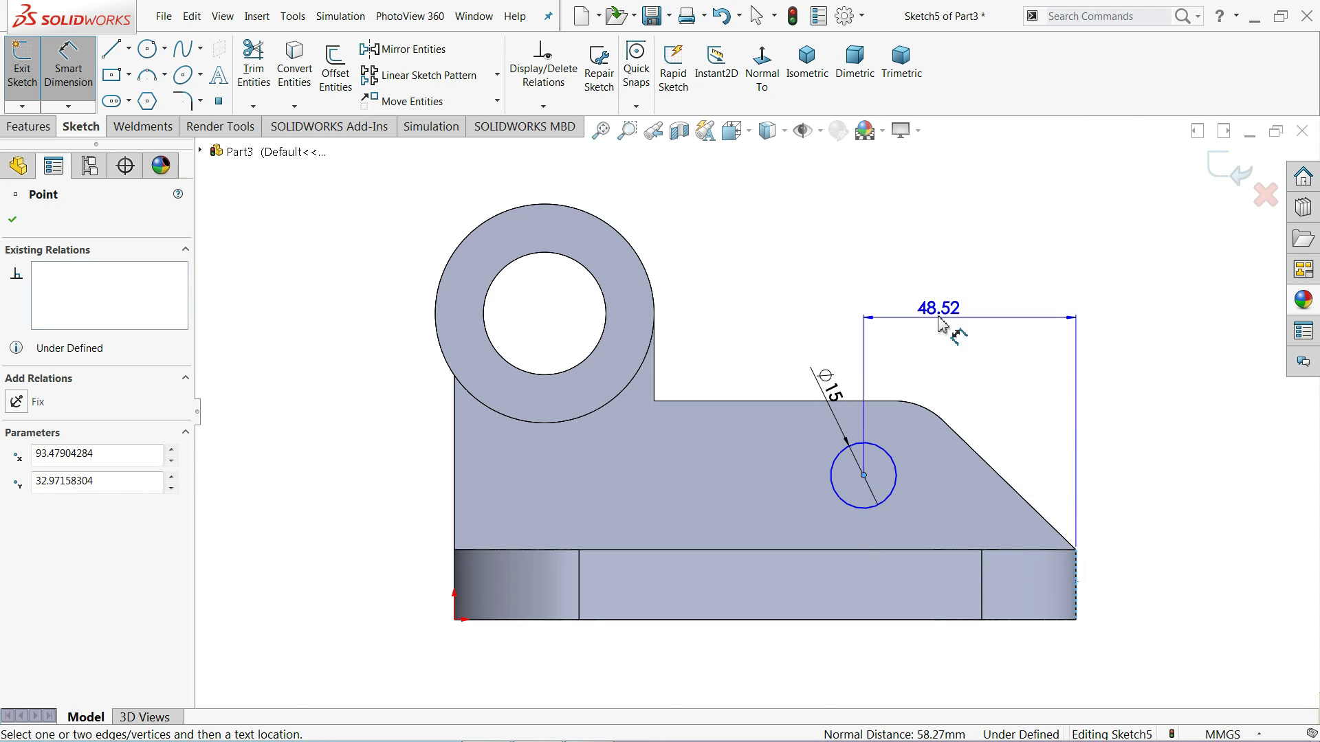
pyautogui.click(966, 268)
pyautogui.write('45')
pyautogui.press('Return')
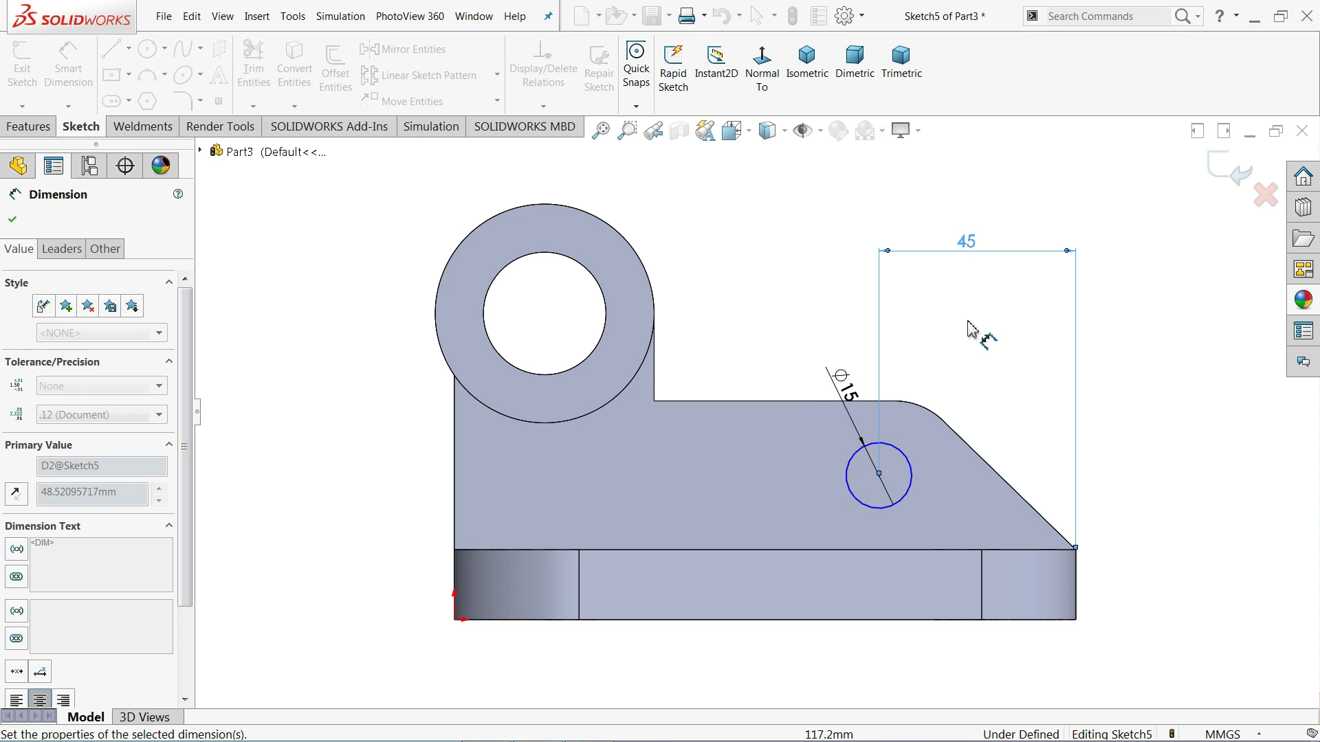
pyautogui.click(879, 477)
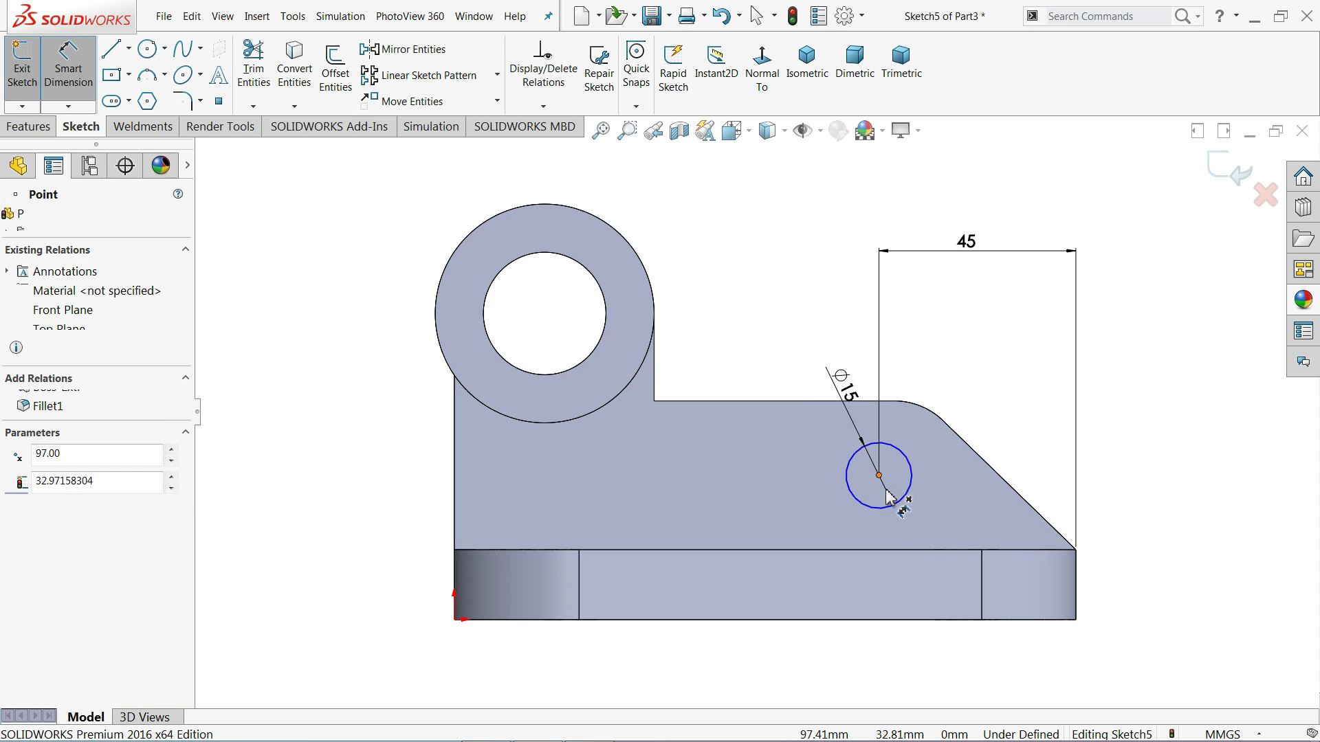
pyautogui.click(915, 551)
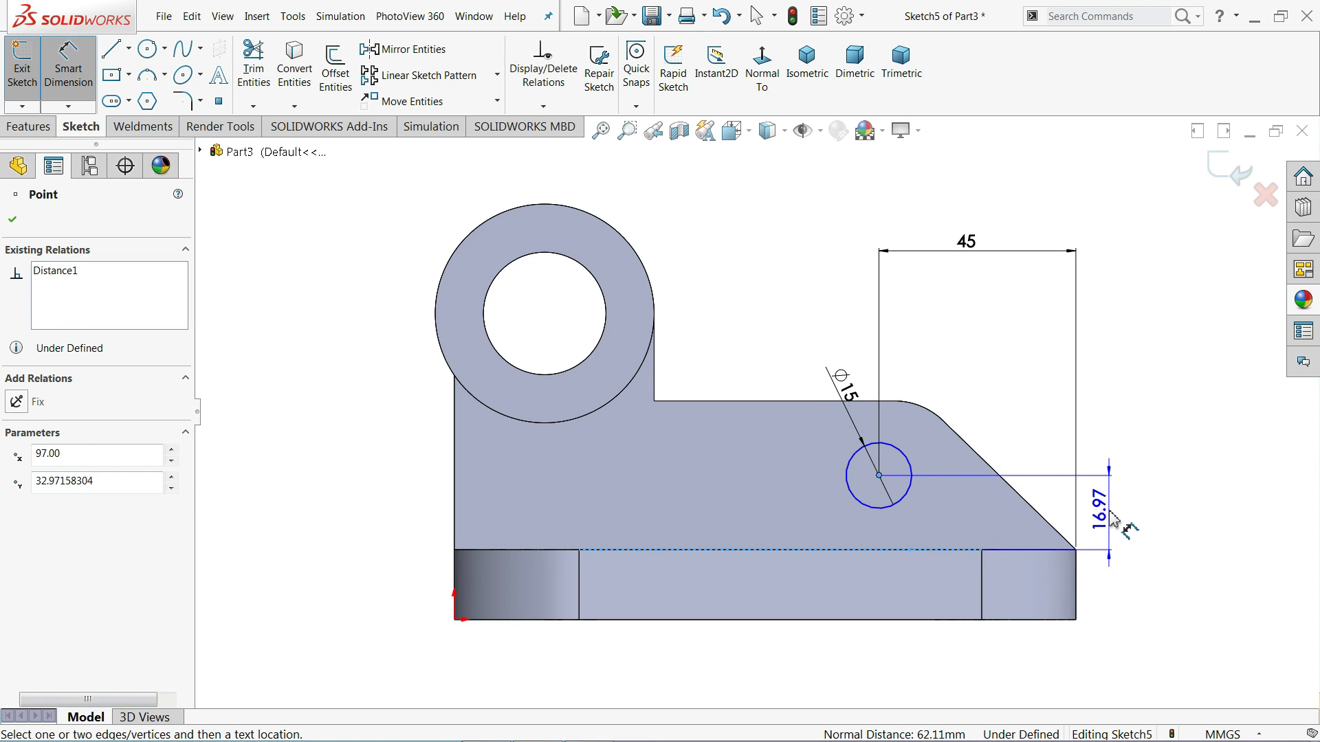
pyautogui.click(1091, 526)
pyautogui.press('Return')
pyautogui.write('20')
pyautogui.press('Return')
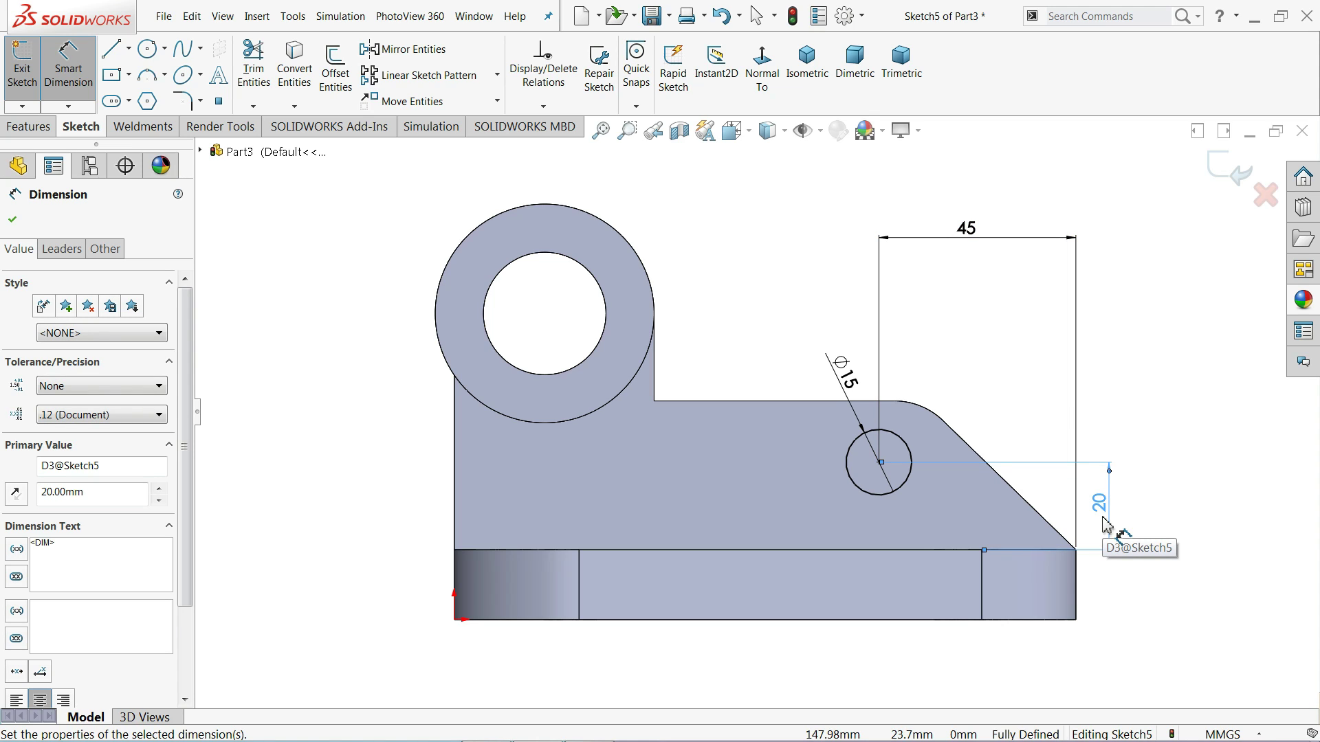
# Step: Cut the circle Through All to make the rib hole
pyautogui.click(29, 127)
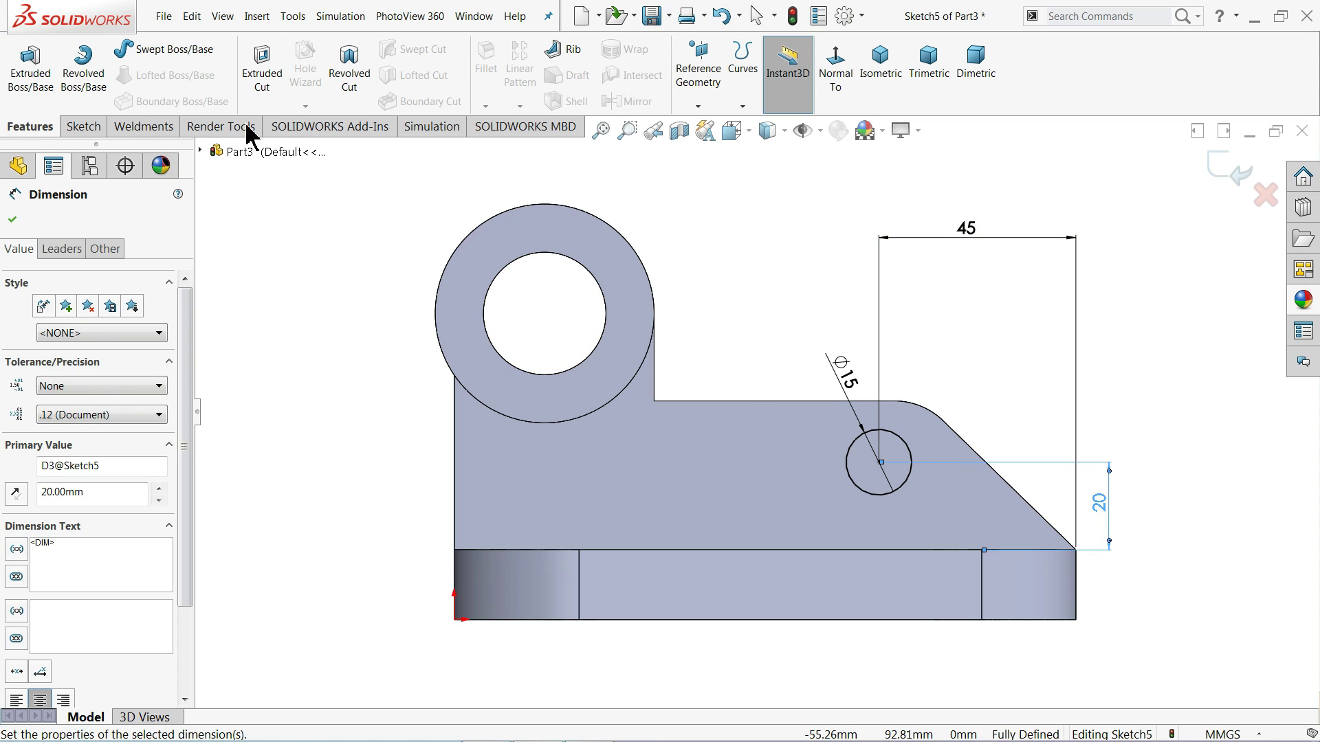
pyautogui.click(256, 88)
pyautogui.click(882, 69)
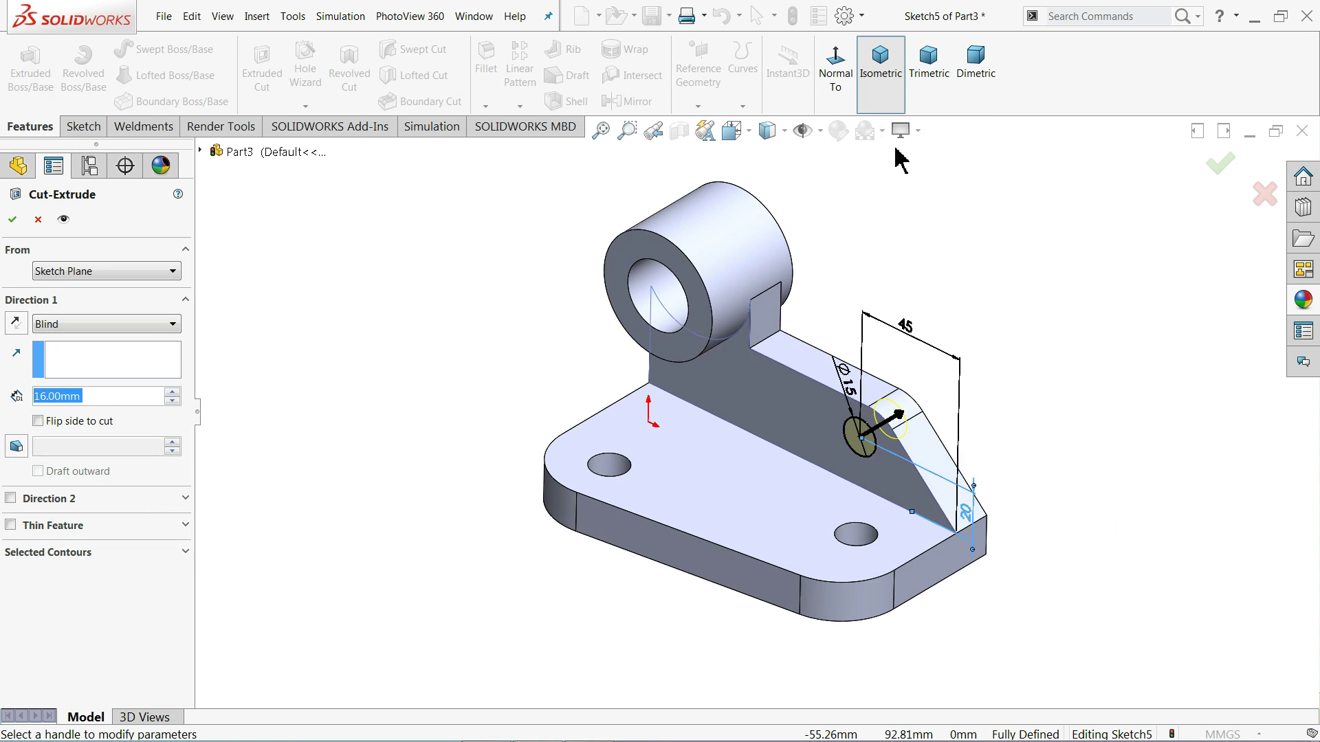
pyautogui.scroll(-4, 892, 473)
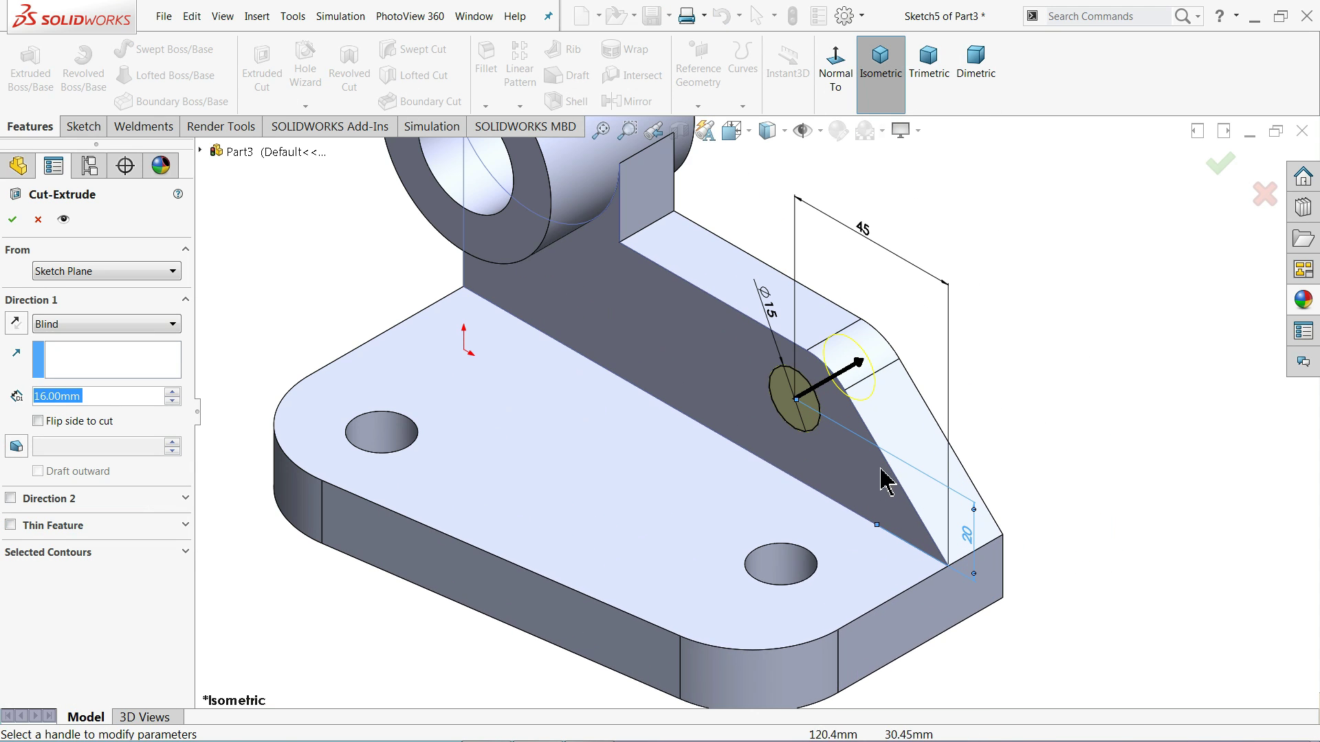
pyautogui.click(52, 325)
pyautogui.click(76, 355)
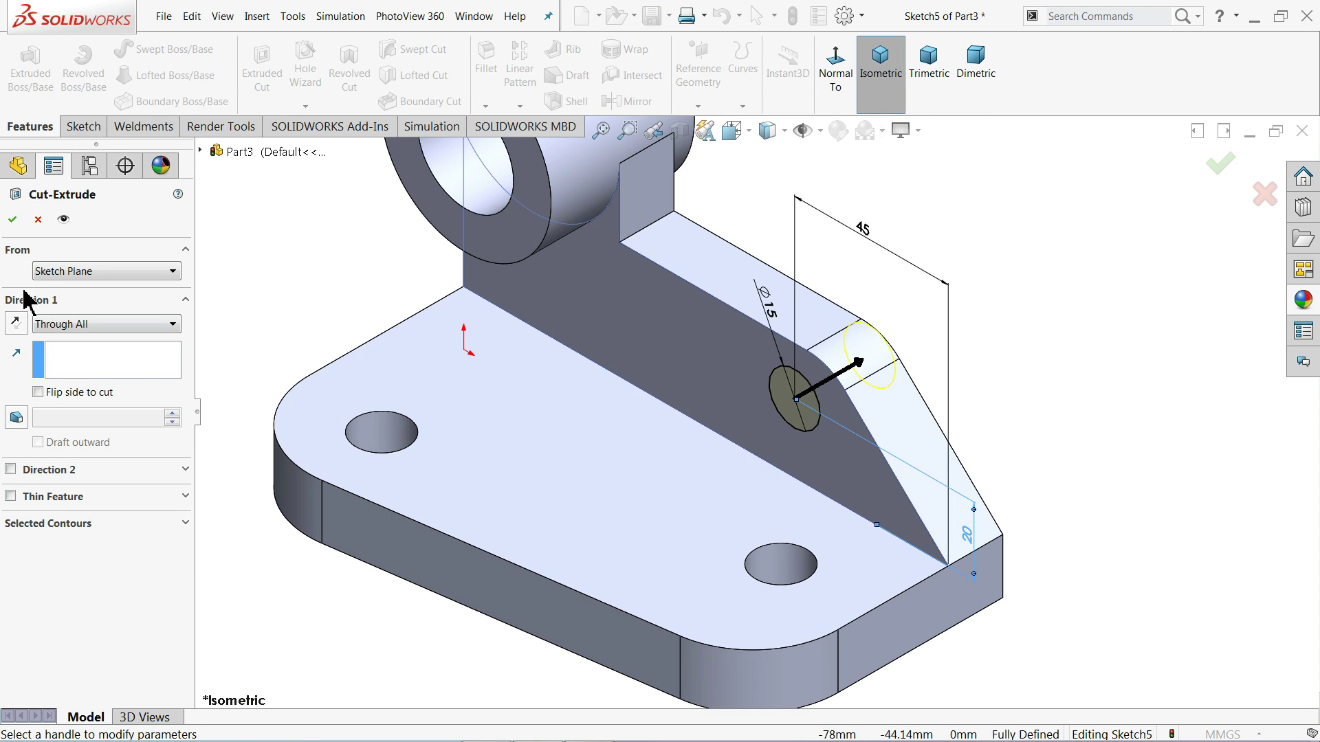
pyautogui.click(12, 219)
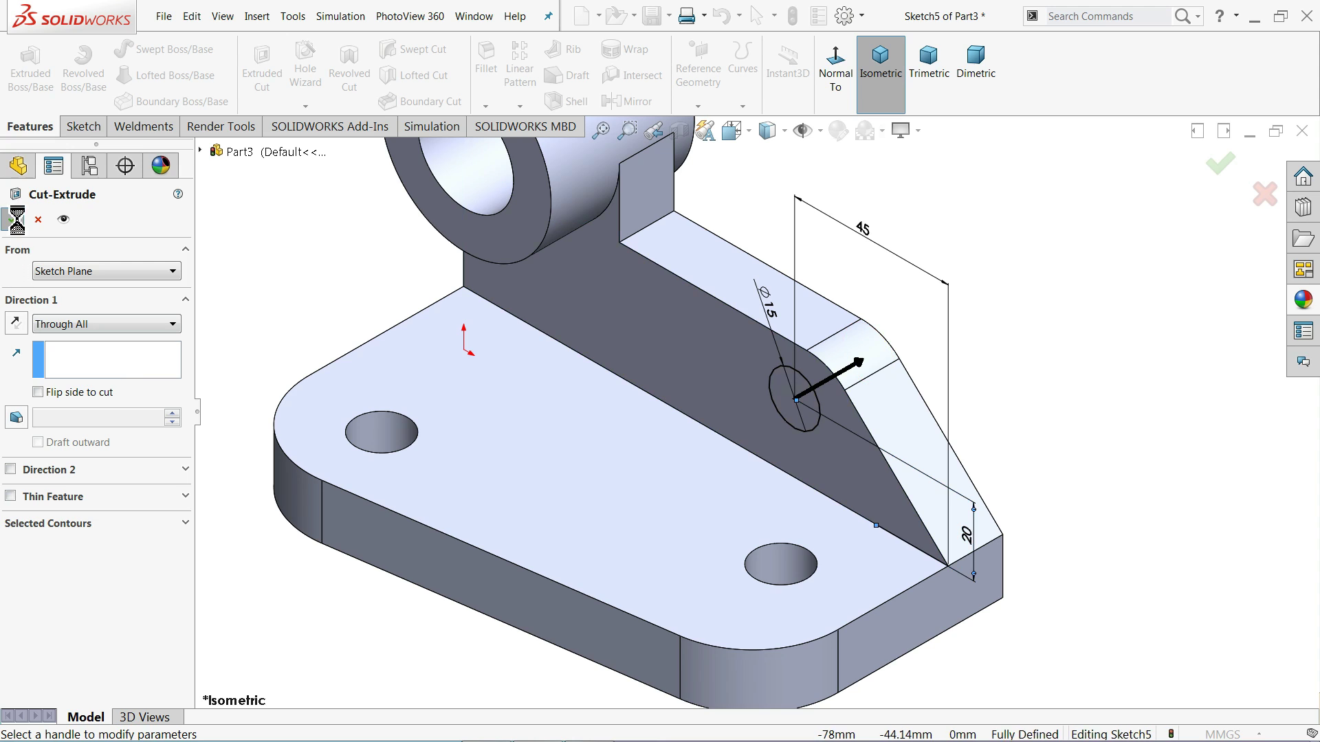
# Step: Start Sketch6 on the boss's front end face and view it face-on
pyautogui.click(1062, 391)
pyautogui.moveTo(1010, 353); pyautogui.dragTo(992, 385, button='middle')
pyautogui.scroll(3, 914, 410)
pyautogui.moveTo(775, 347)
pyautogui.mouseDown(button='middle')
pyautogui.moveTo(766, 312)
pyautogui.moveTo(772, 353)
pyautogui.mouseUp(button='middle')
pyautogui.click(627, 303)
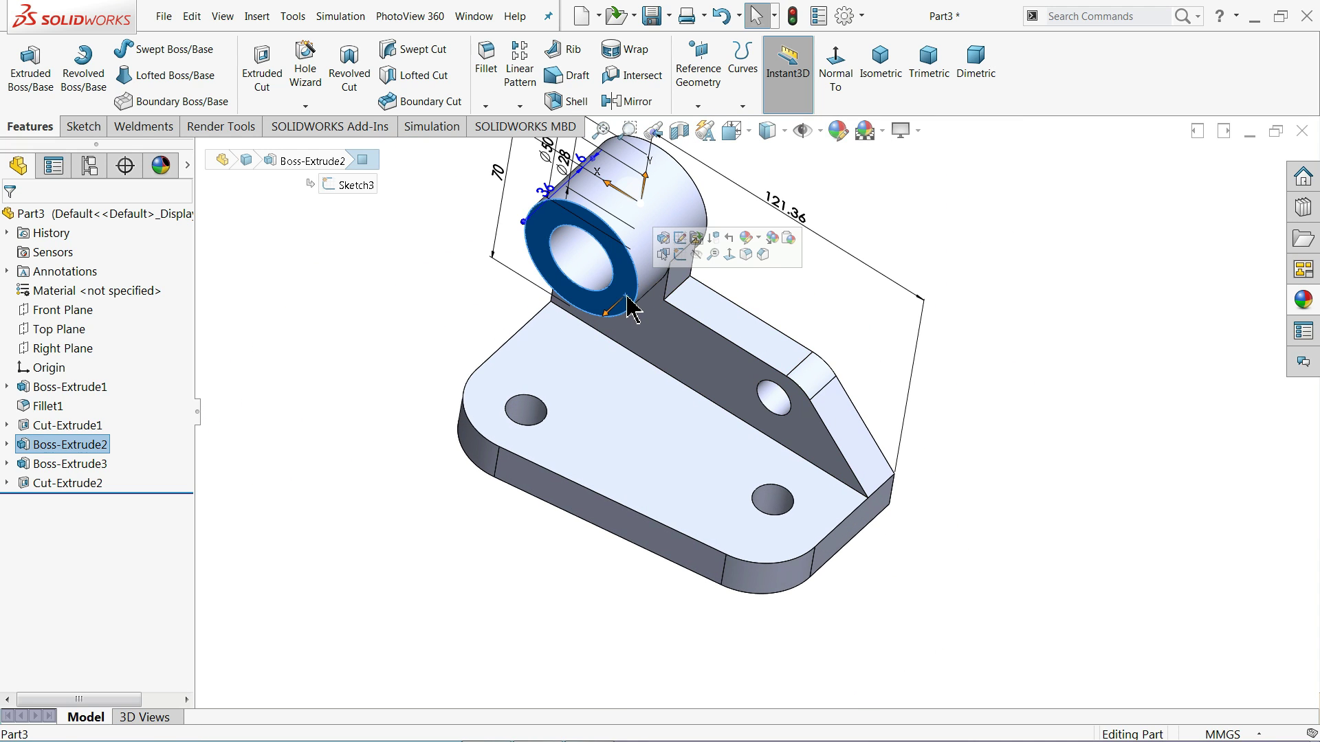
pyautogui.click(680, 259)
pyautogui.click(763, 69)
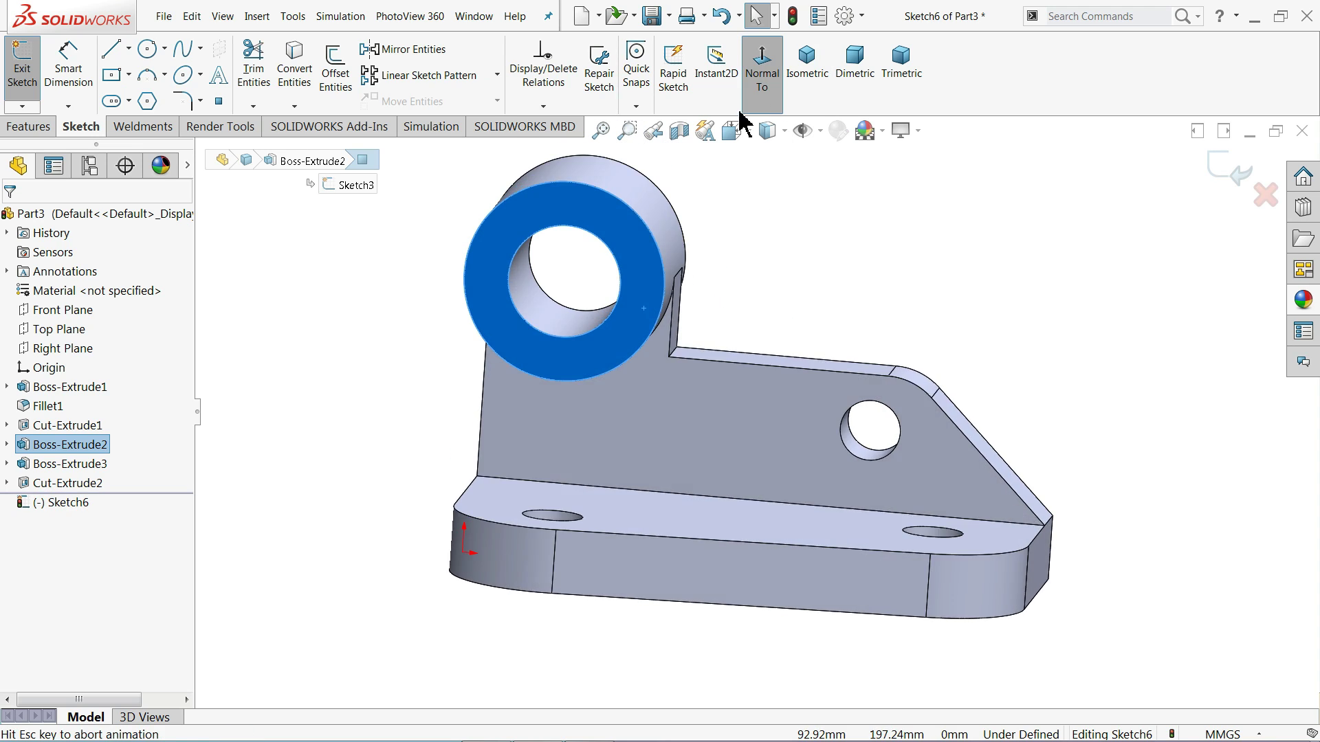
# Step: Draw a vertical centerline from the top to the bottom of the boss circle
pyautogui.click(129, 48)
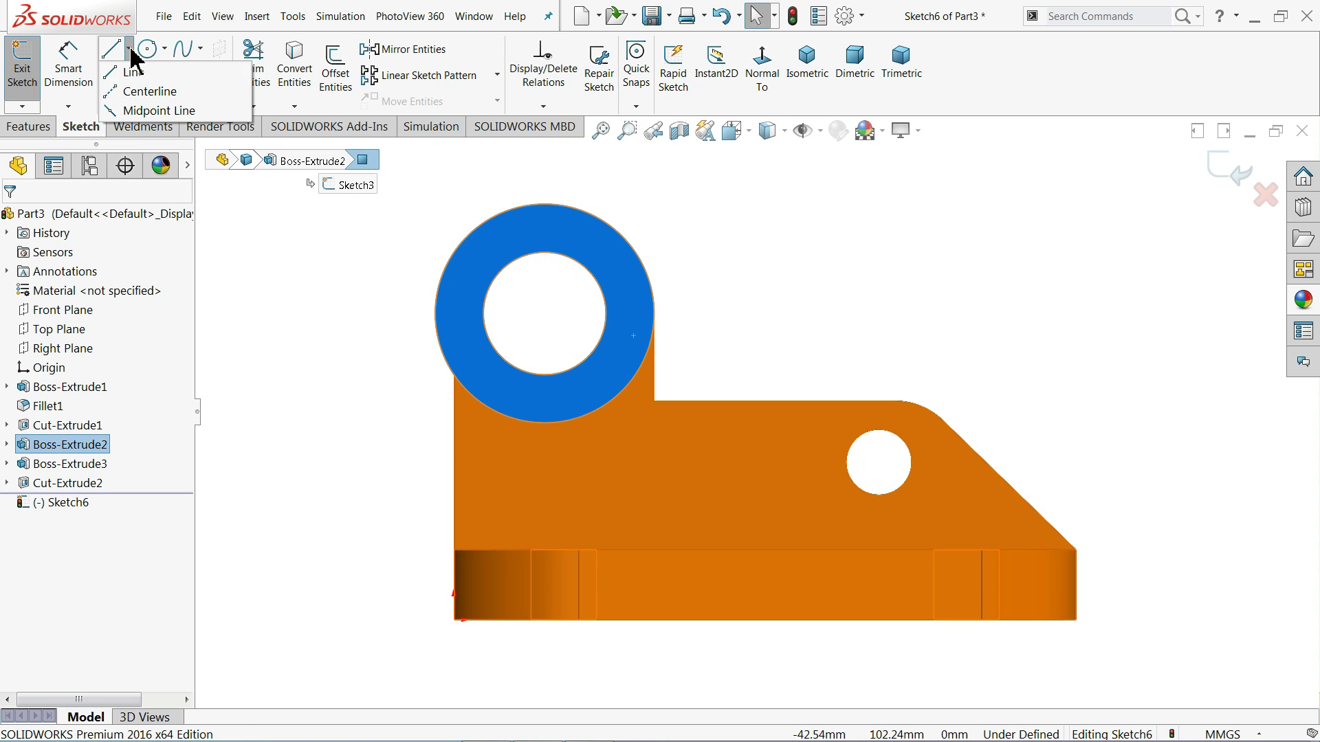
pyautogui.click(144, 91)
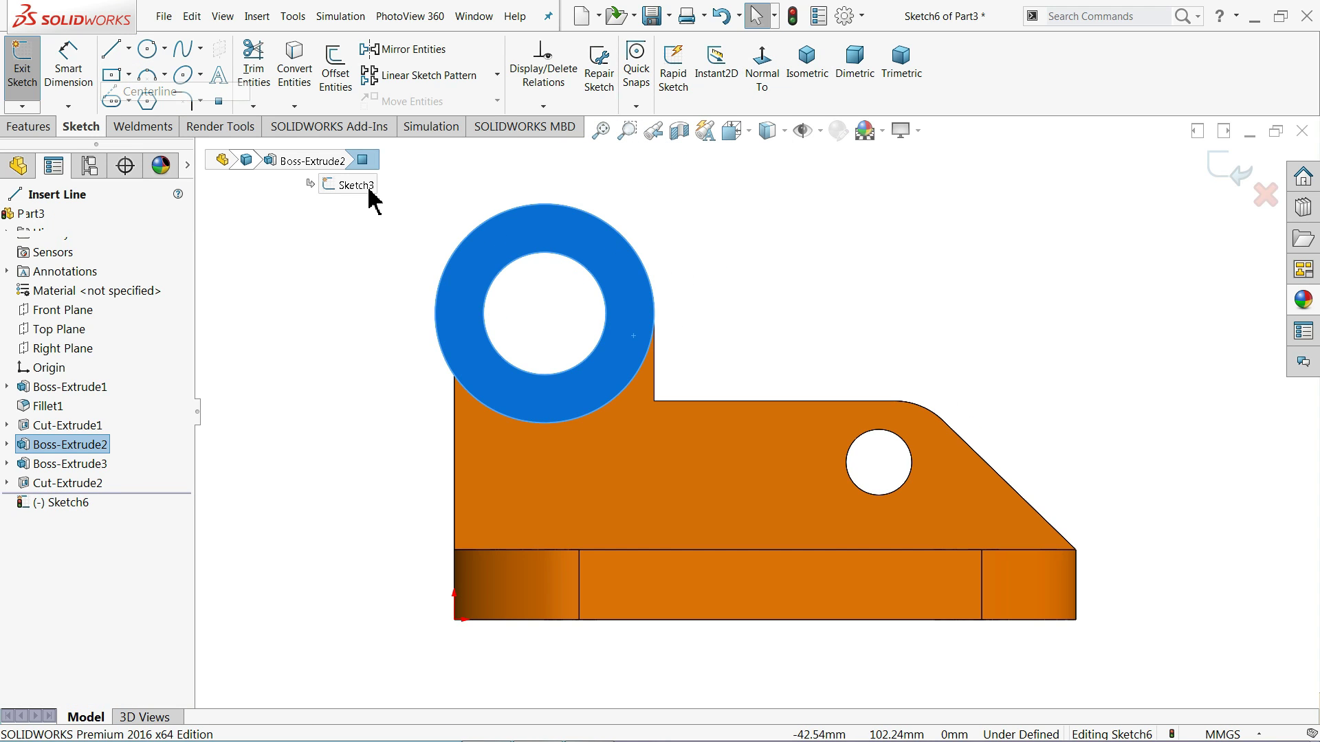
pyautogui.click(545, 205)
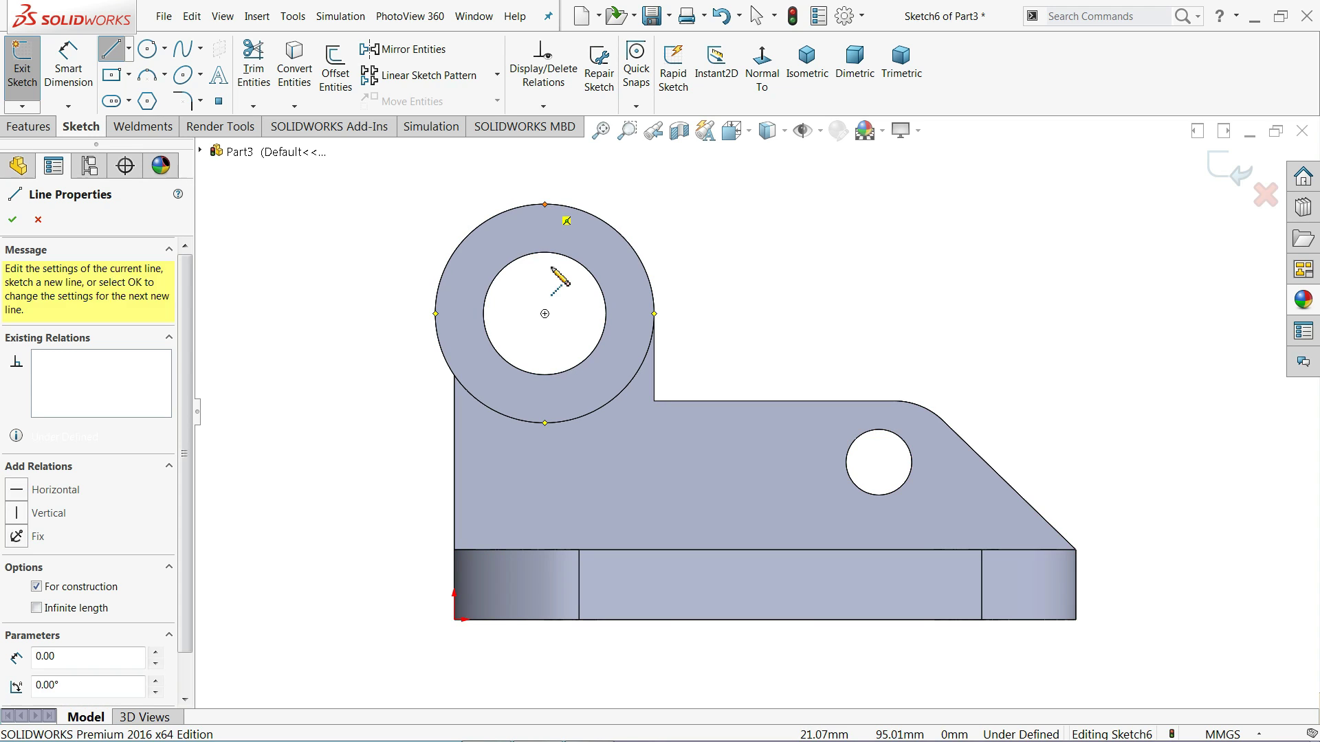
pyautogui.click(544, 423)
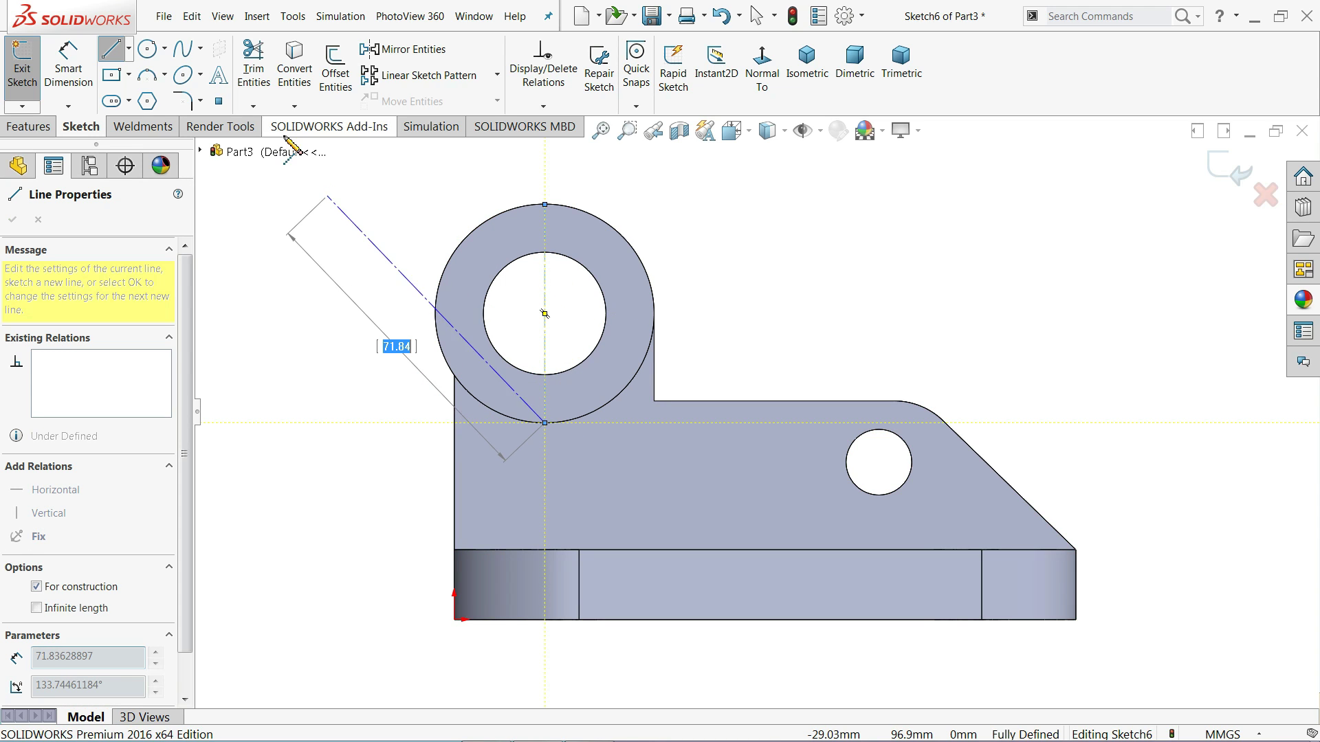
pyautogui.click(114, 77)
# Step: Draw a centre rectangle from the hole's centre to a corner above the boss
pyautogui.click(114, 77)
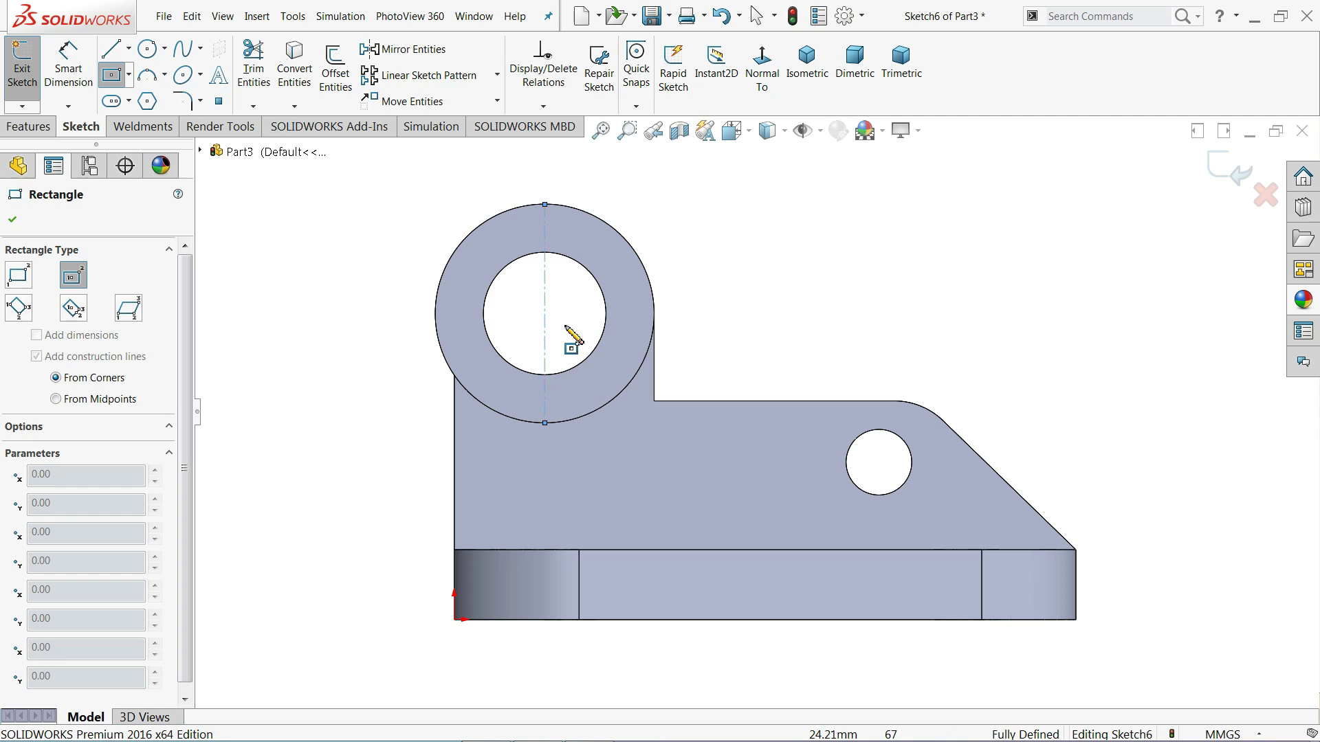
pyautogui.scroll(-2, 560, 331)
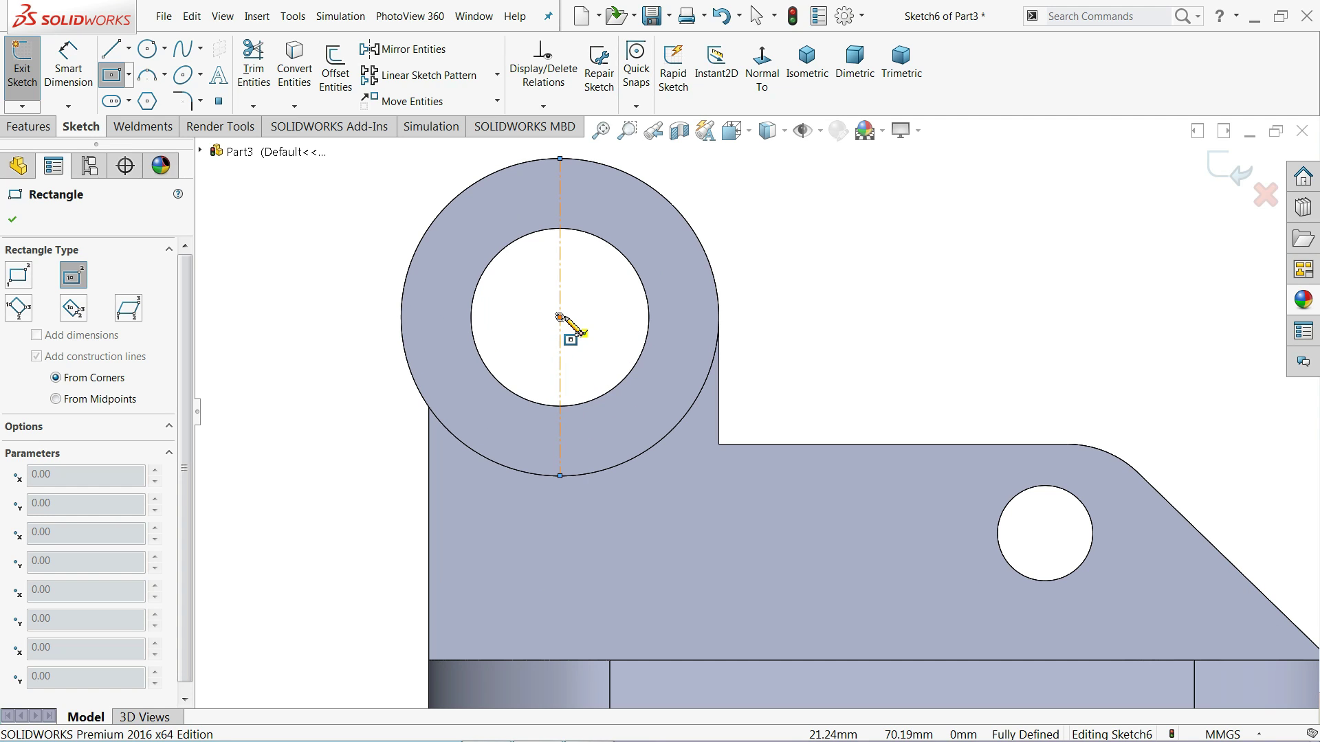
pyautogui.click(560, 318)
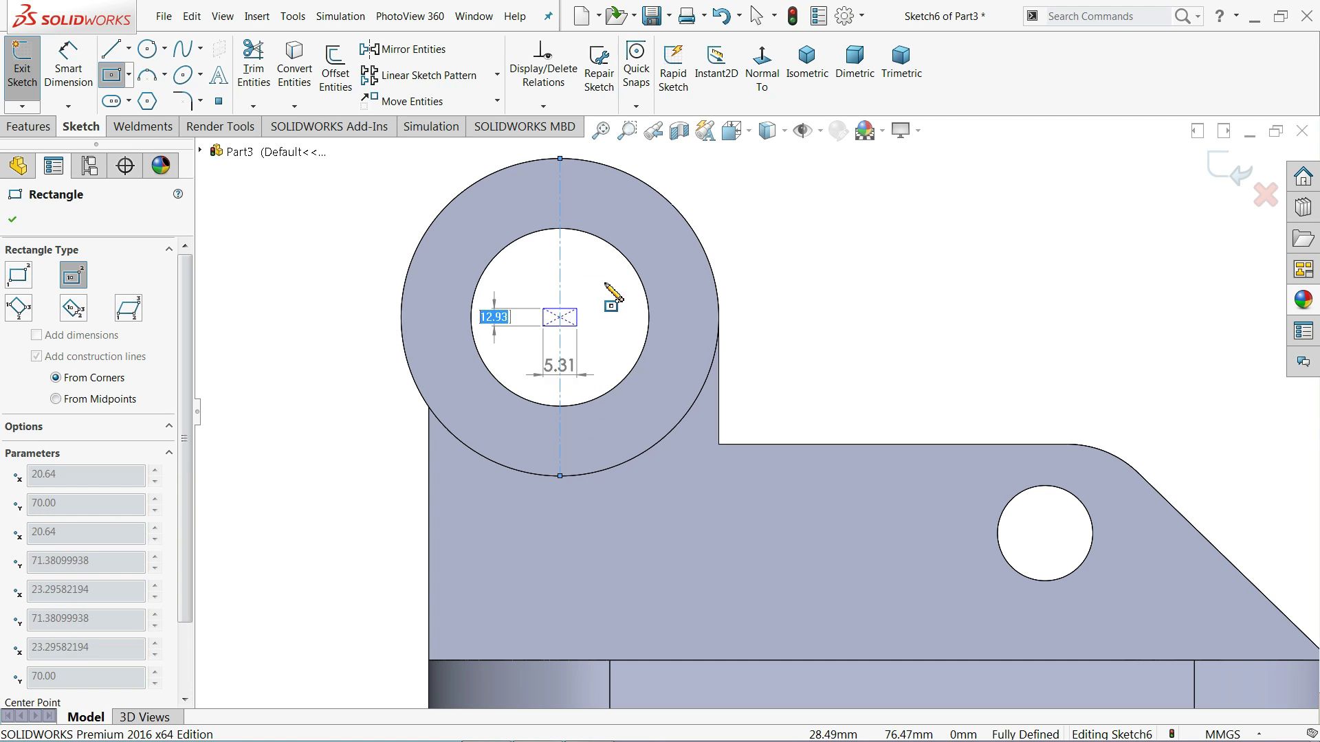
pyautogui.scroll(2, 663, 196)
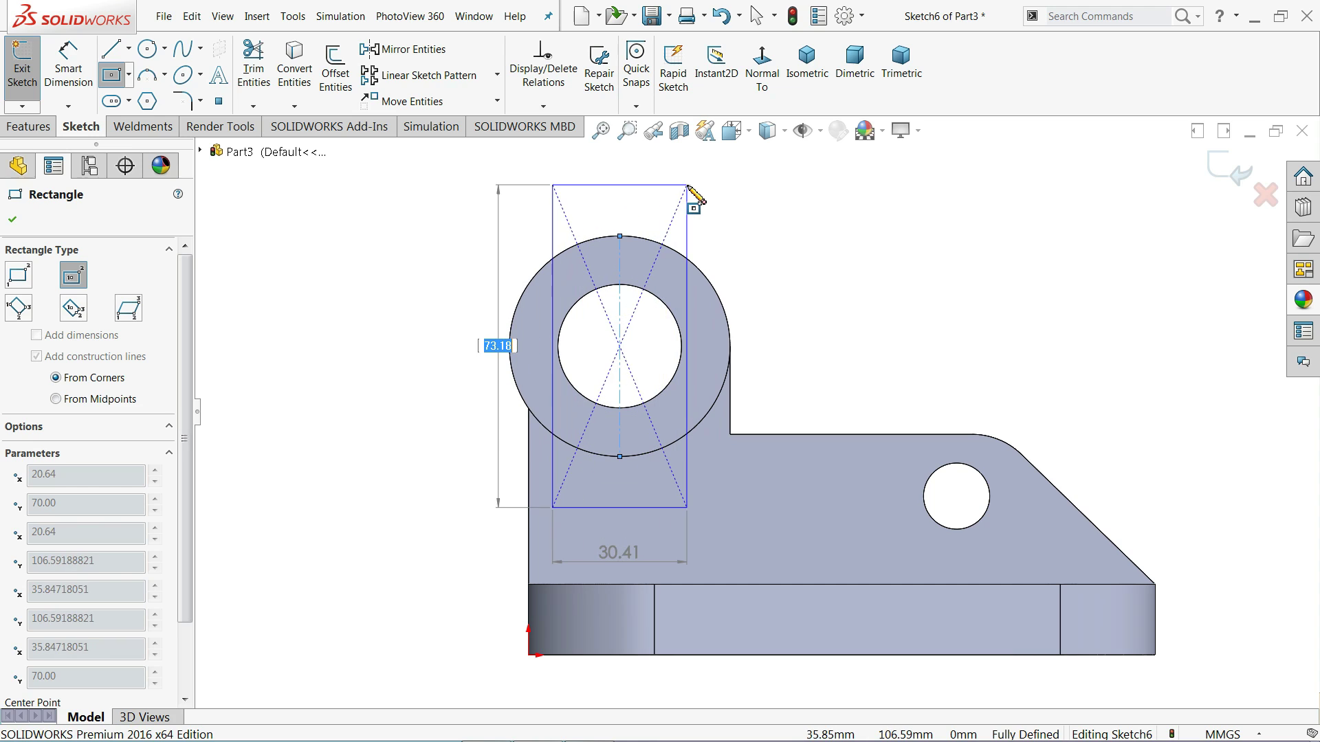
pyautogui.click(687, 185)
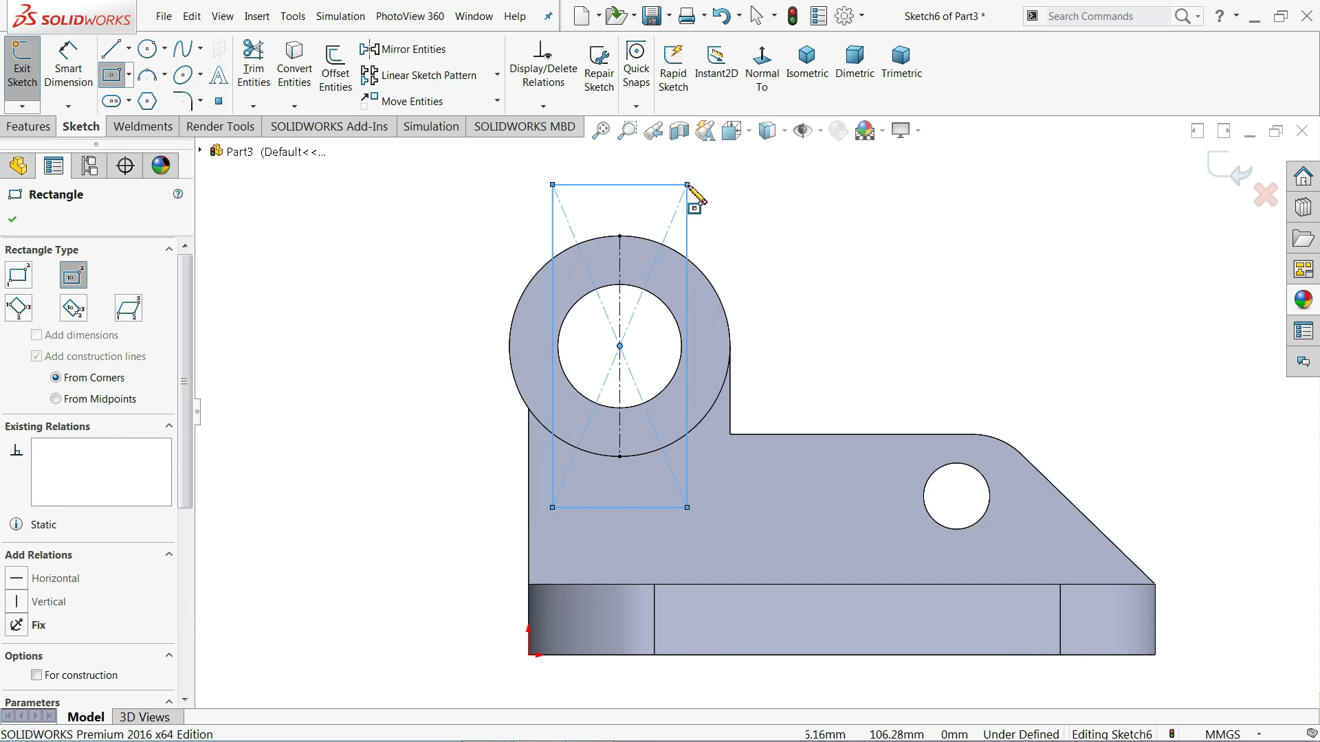
# Step: Dimension the rectangle's left side to 60 mm
pyautogui.click(68, 69)
pyautogui.click(552, 318)
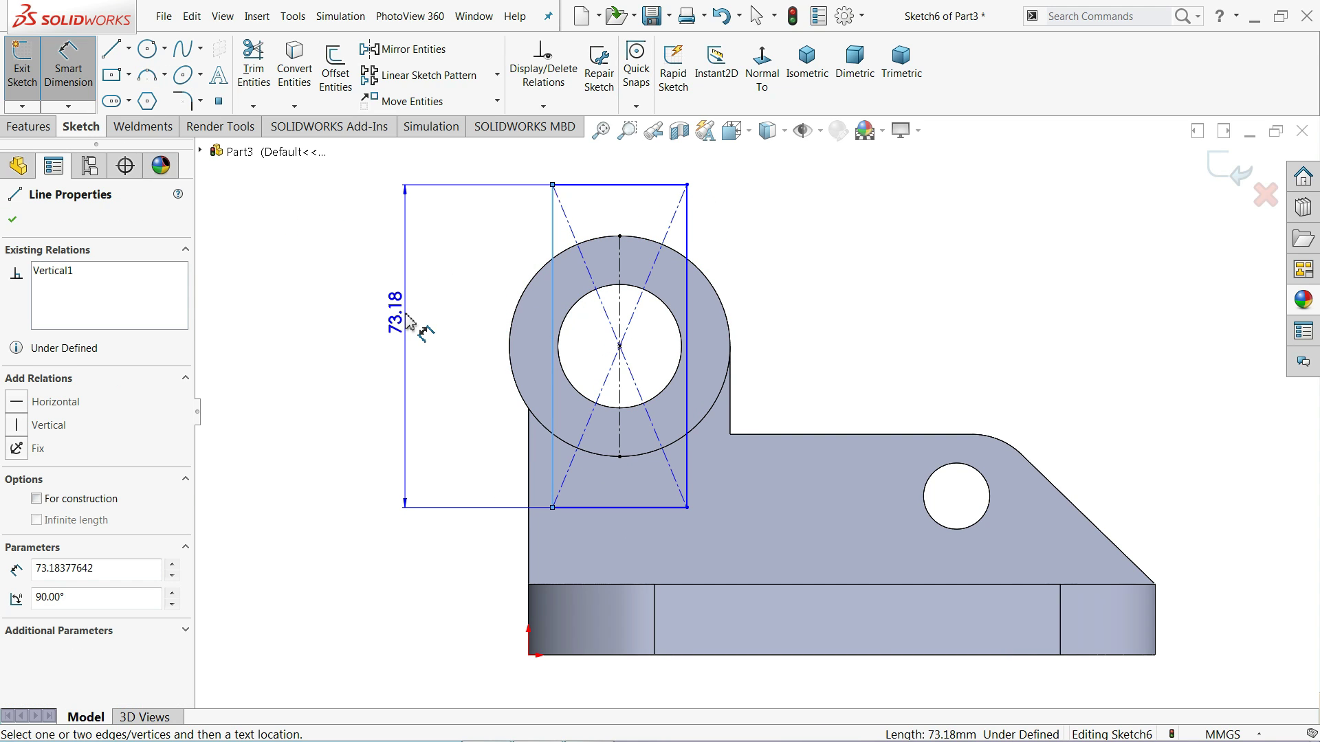
pyautogui.click(406, 313)
pyautogui.write('60')
pyautogui.press('Return')
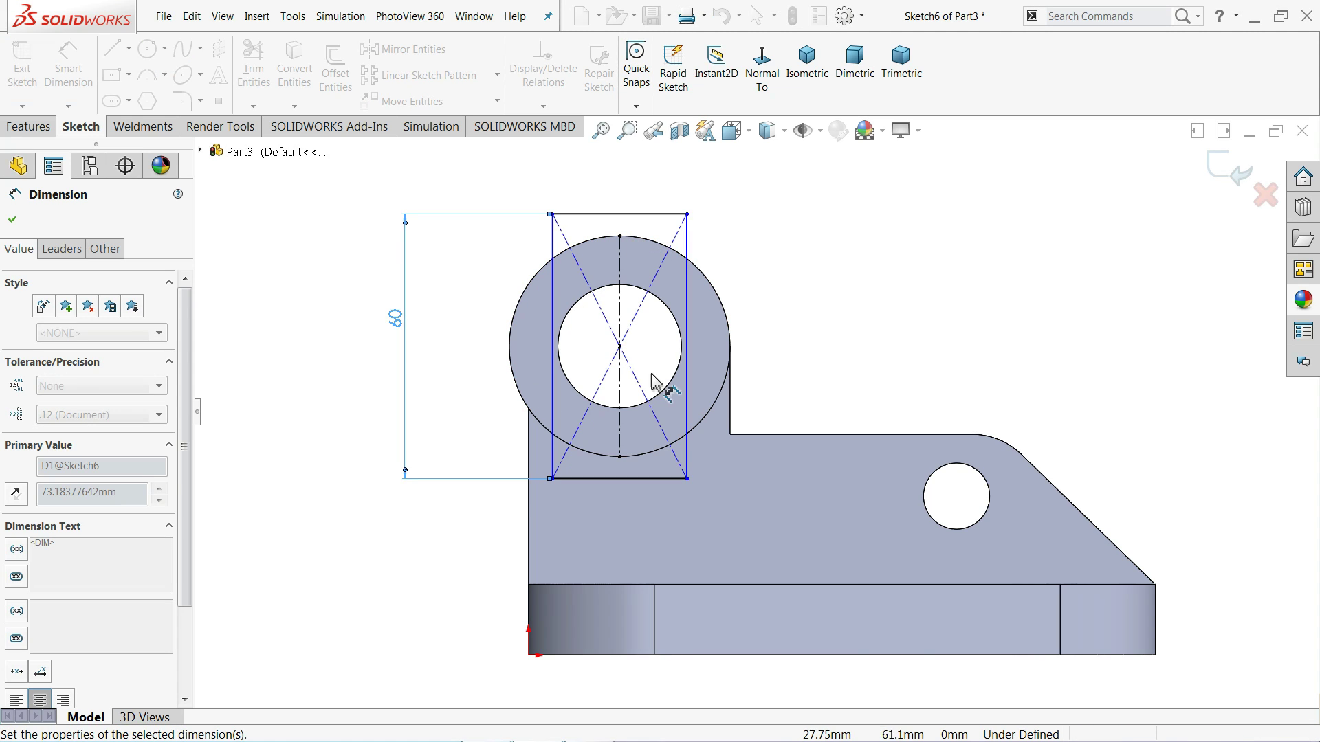
# Step: Dimension the rectangle's top side to 30 mm and return to isometric view
pyautogui.scroll(-1, 653, 295)
pyautogui.scroll(-1, 639, 295)
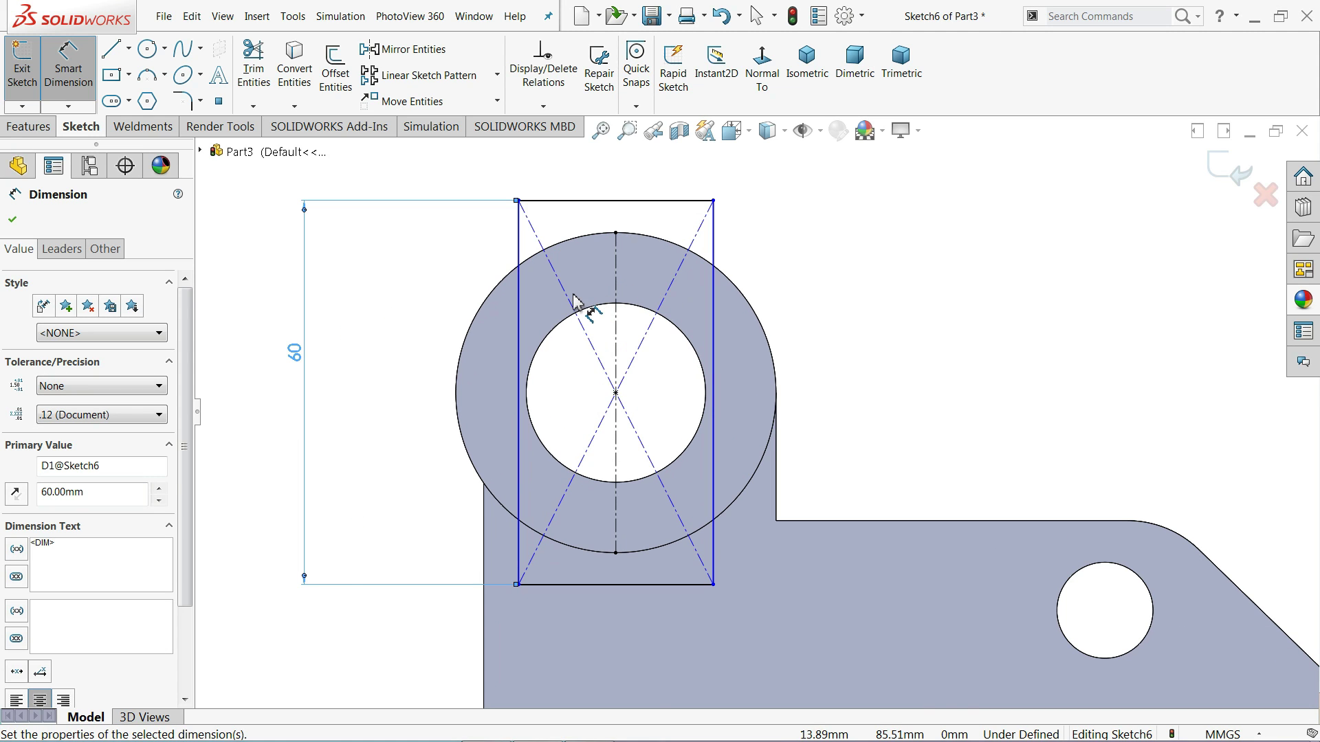
pyautogui.click(624, 201)
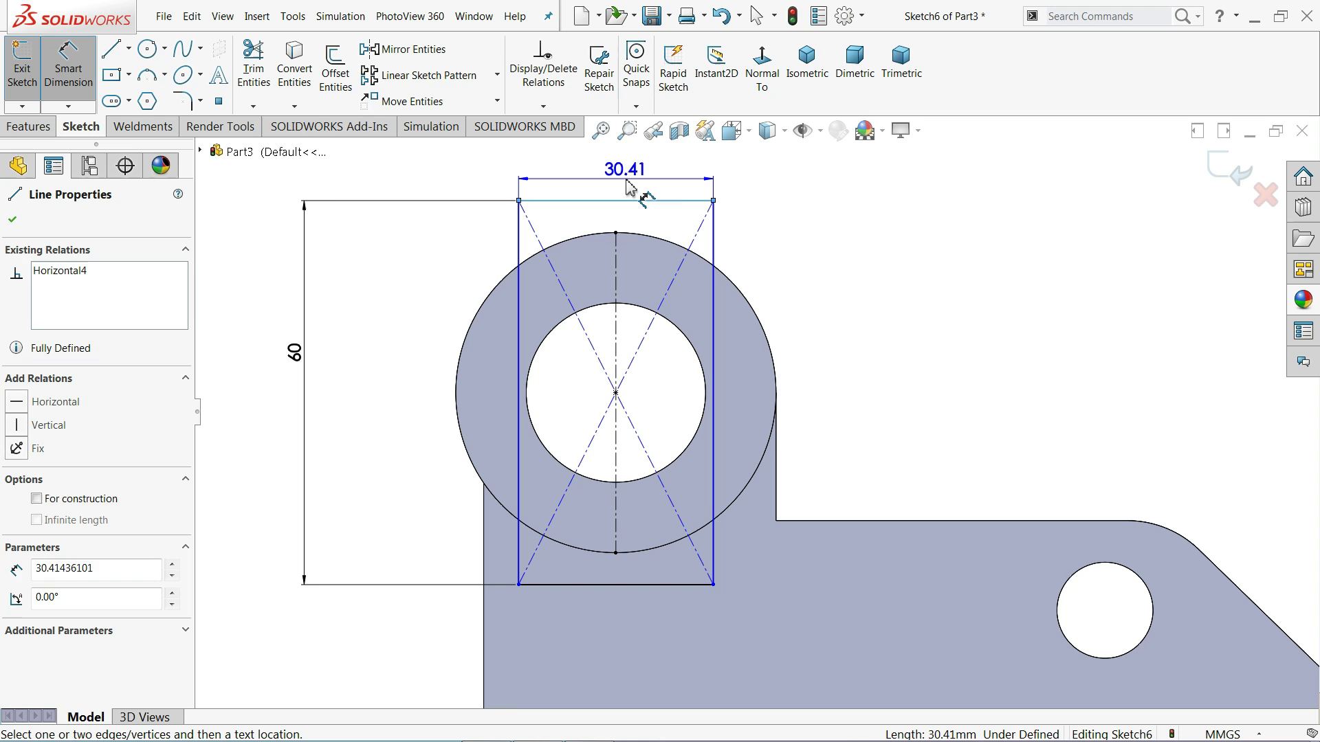
pyautogui.click(627, 184)
pyautogui.write('30')
pyautogui.press('Return')
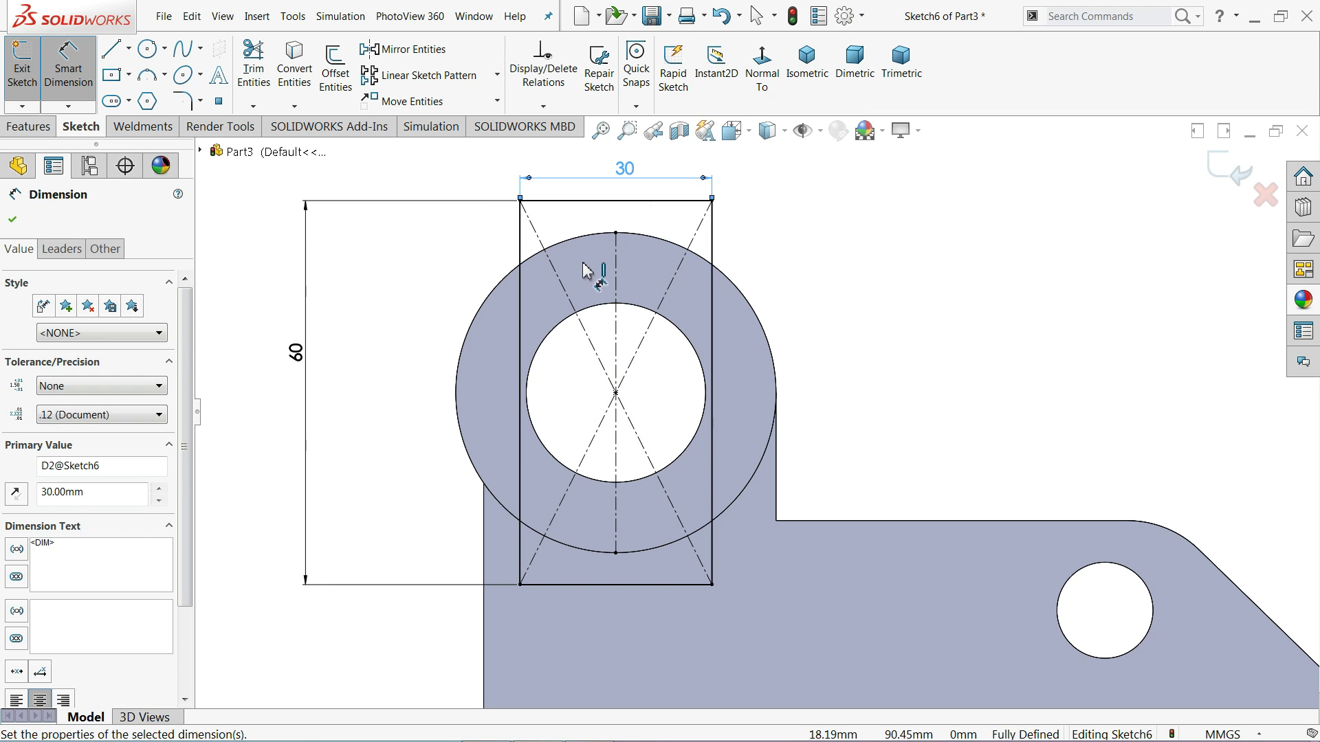
pyautogui.click(807, 96)
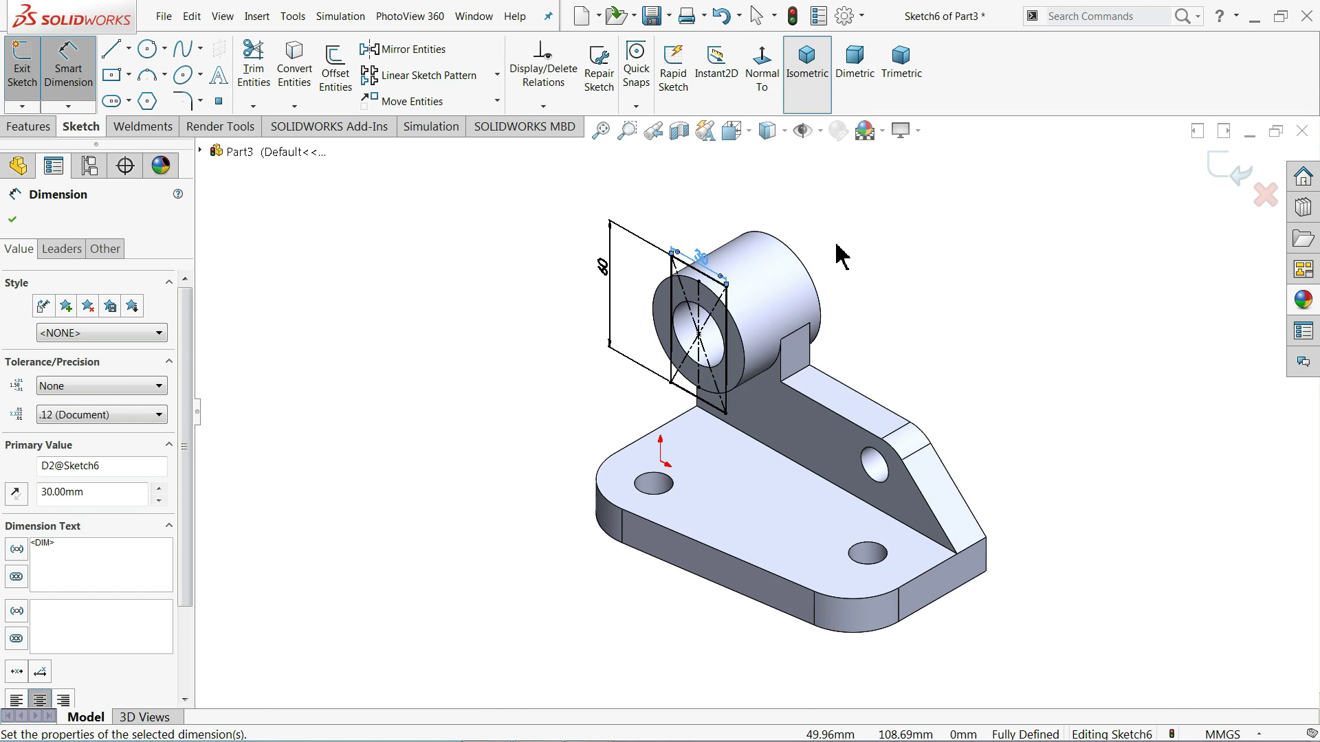
pyautogui.click(27, 127)
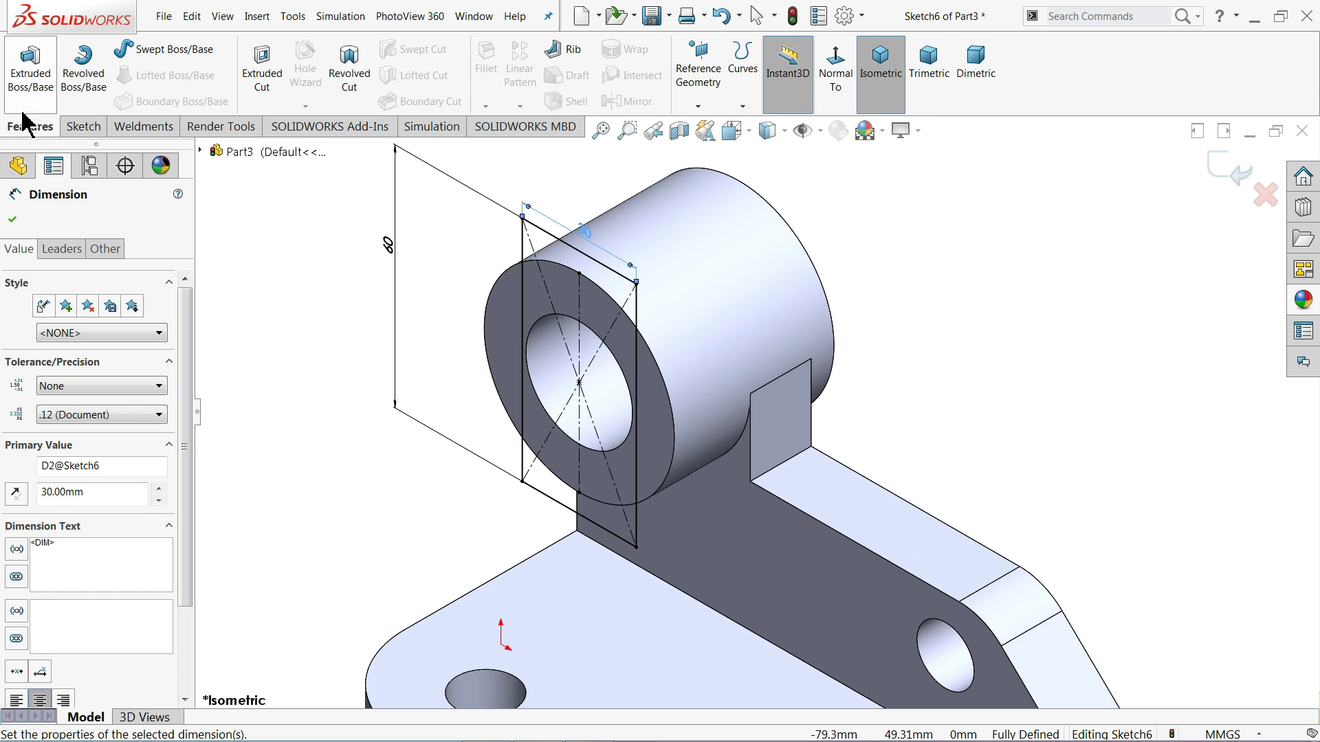
# Step: Extrude-cut the rectangle 5 mm Blind into the boss face
pyautogui.click(260, 88)
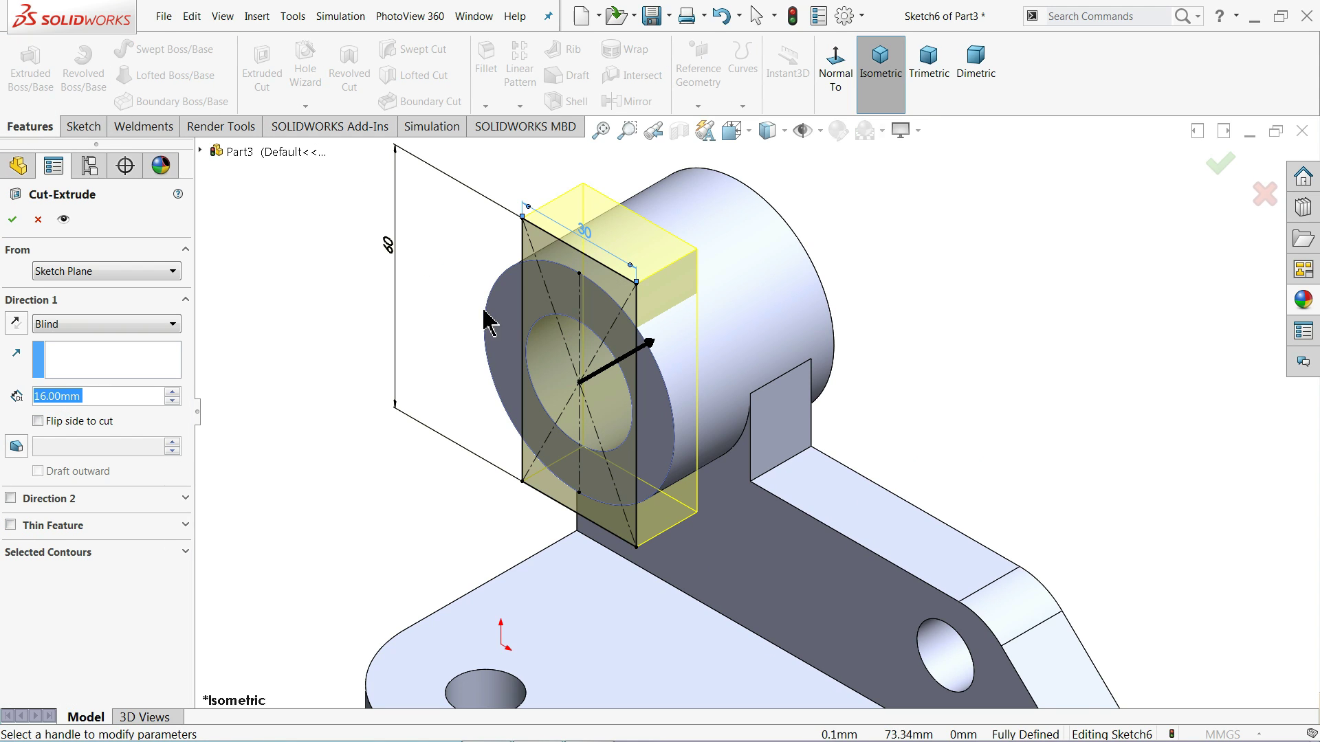
pyautogui.write('5')
pyautogui.press('Return')
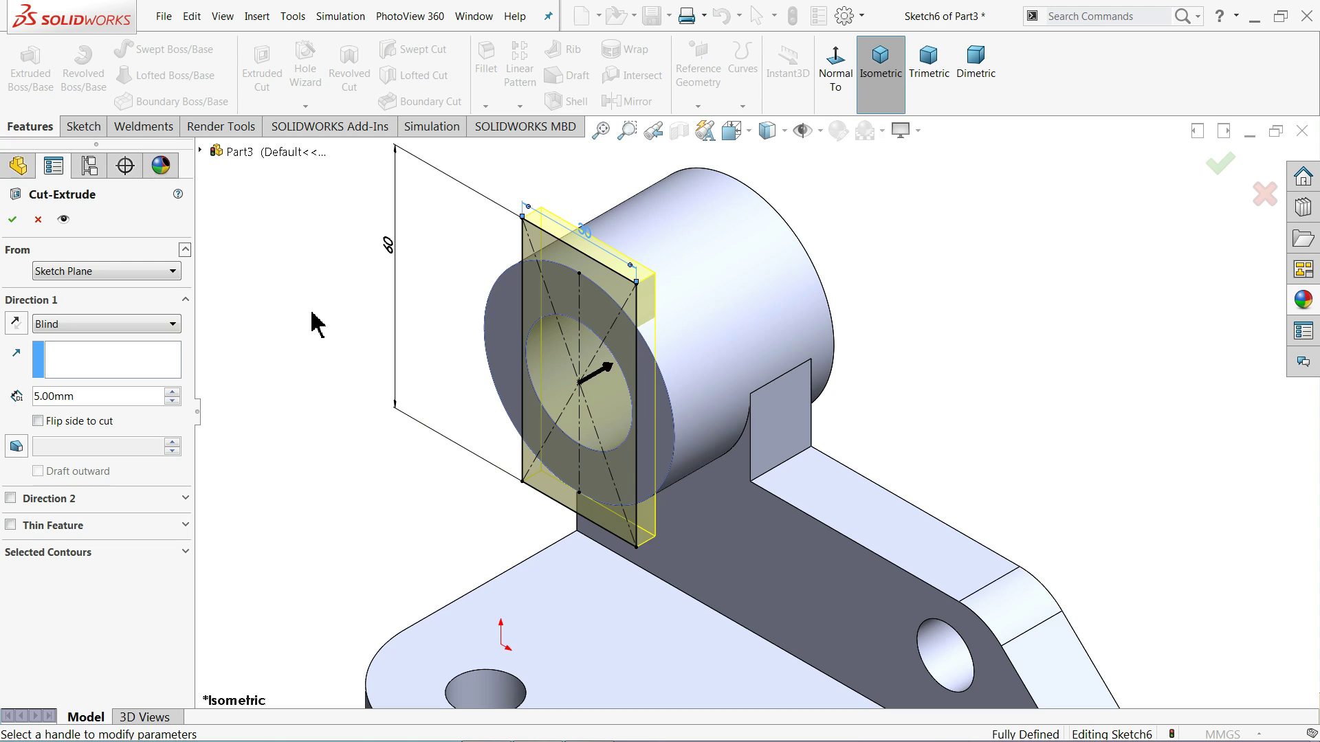
pyautogui.click(5, 220)
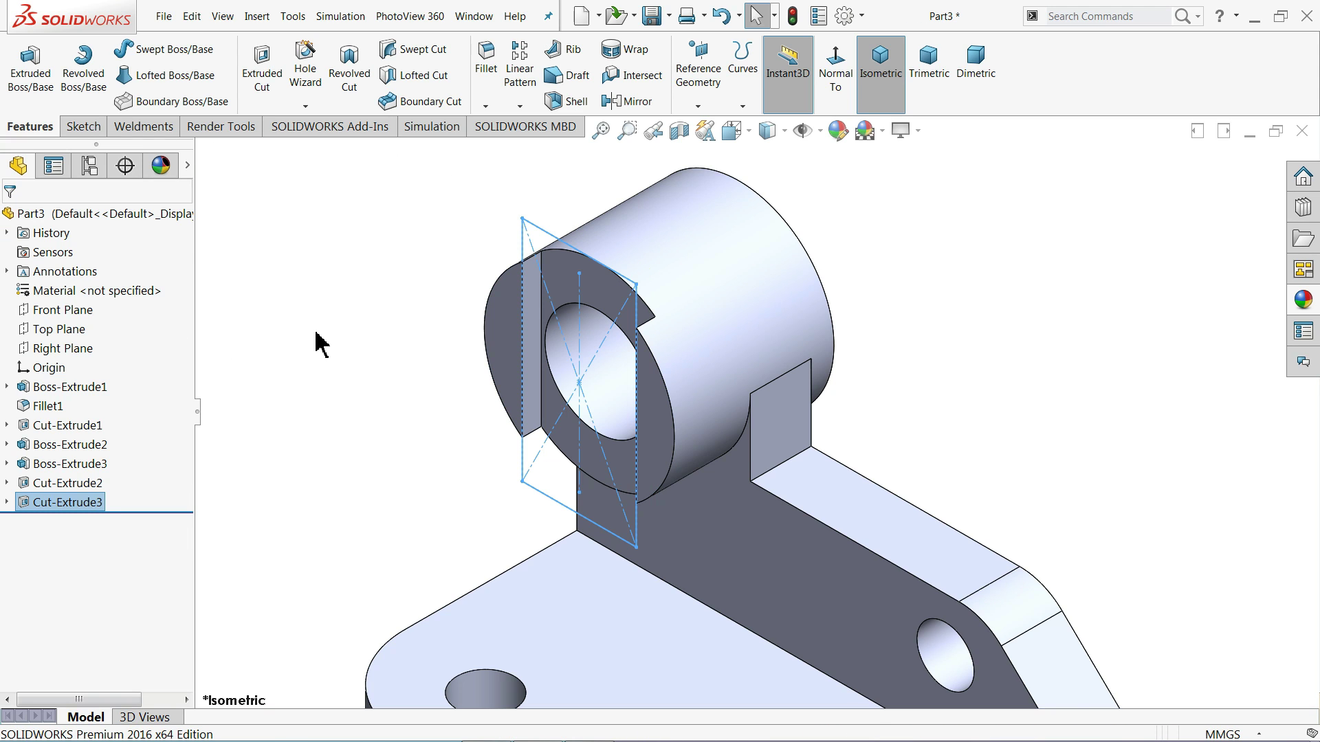
# Step: Enable RealView Graphics from the heads-up View Settings menu
pyautogui.scroll(2, 689, 512)
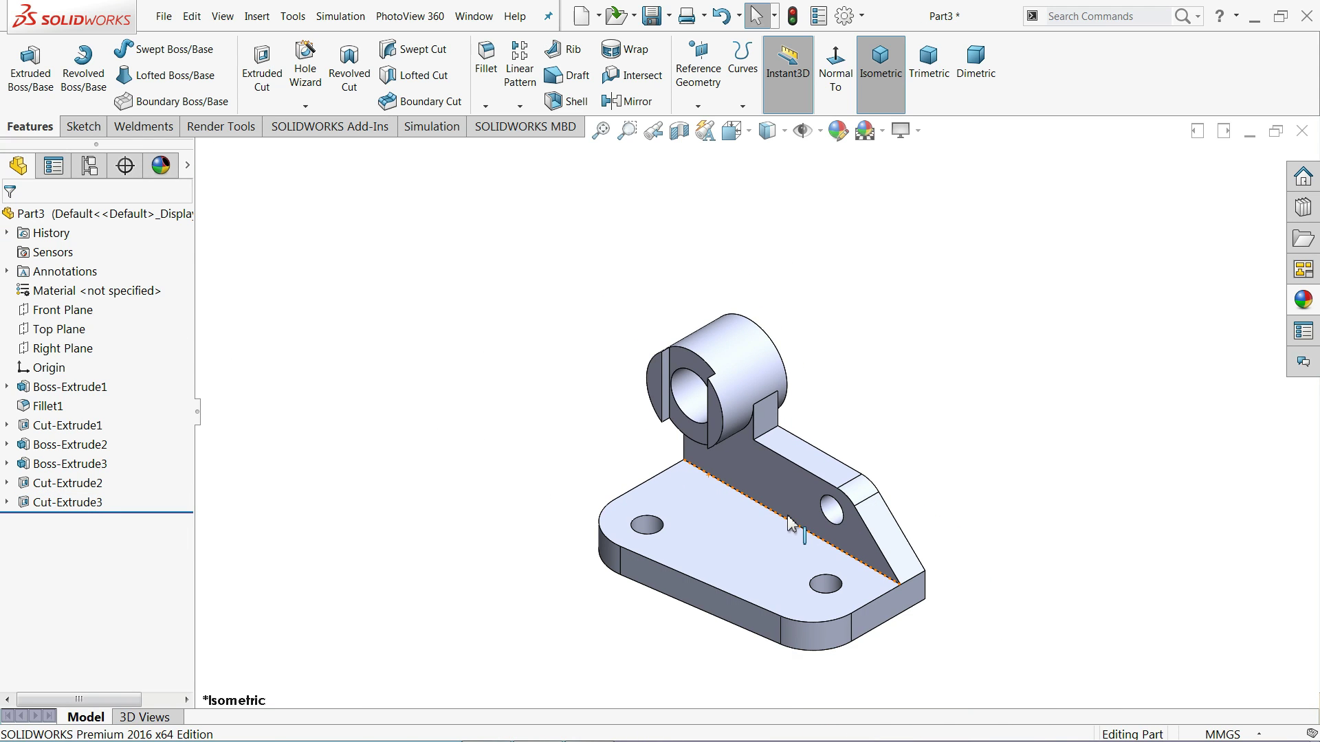
pyautogui.scroll(-2, 790, 533)
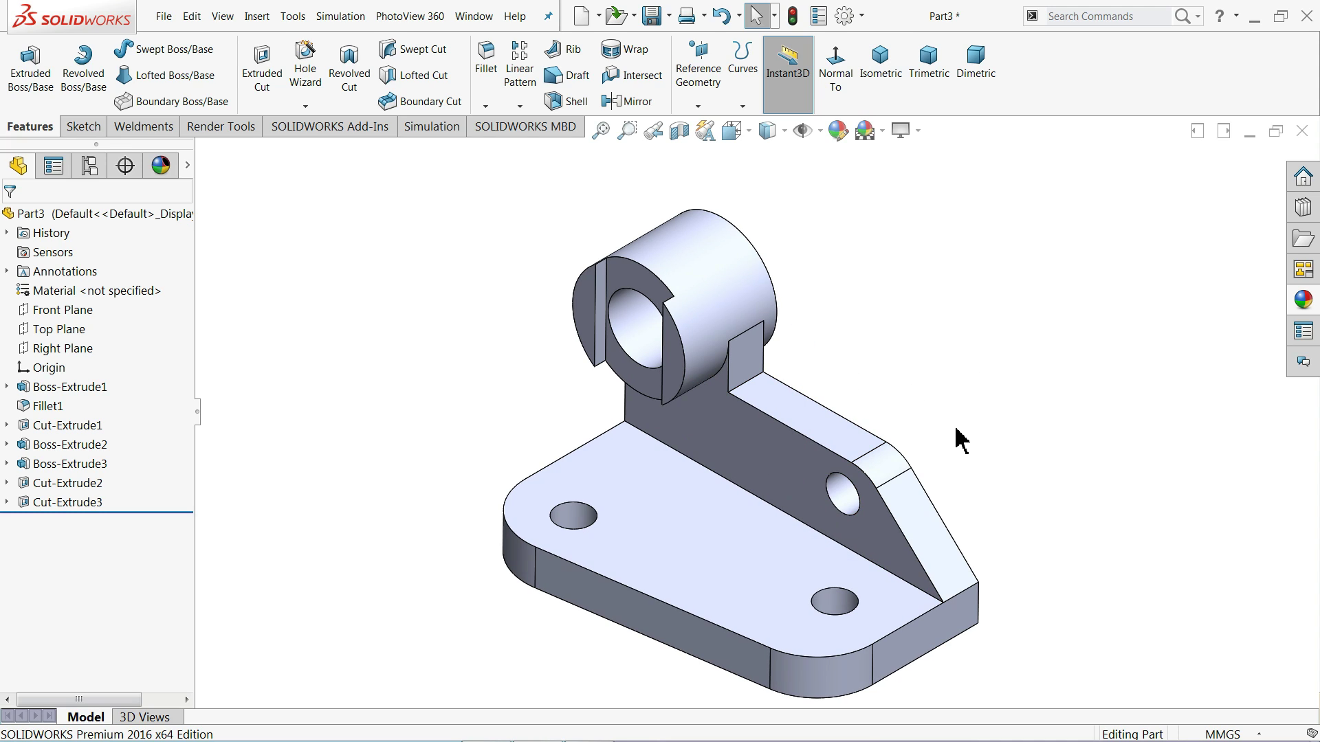
pyautogui.scroll(2, 884, 451)
pyautogui.scroll(-1, 842, 459)
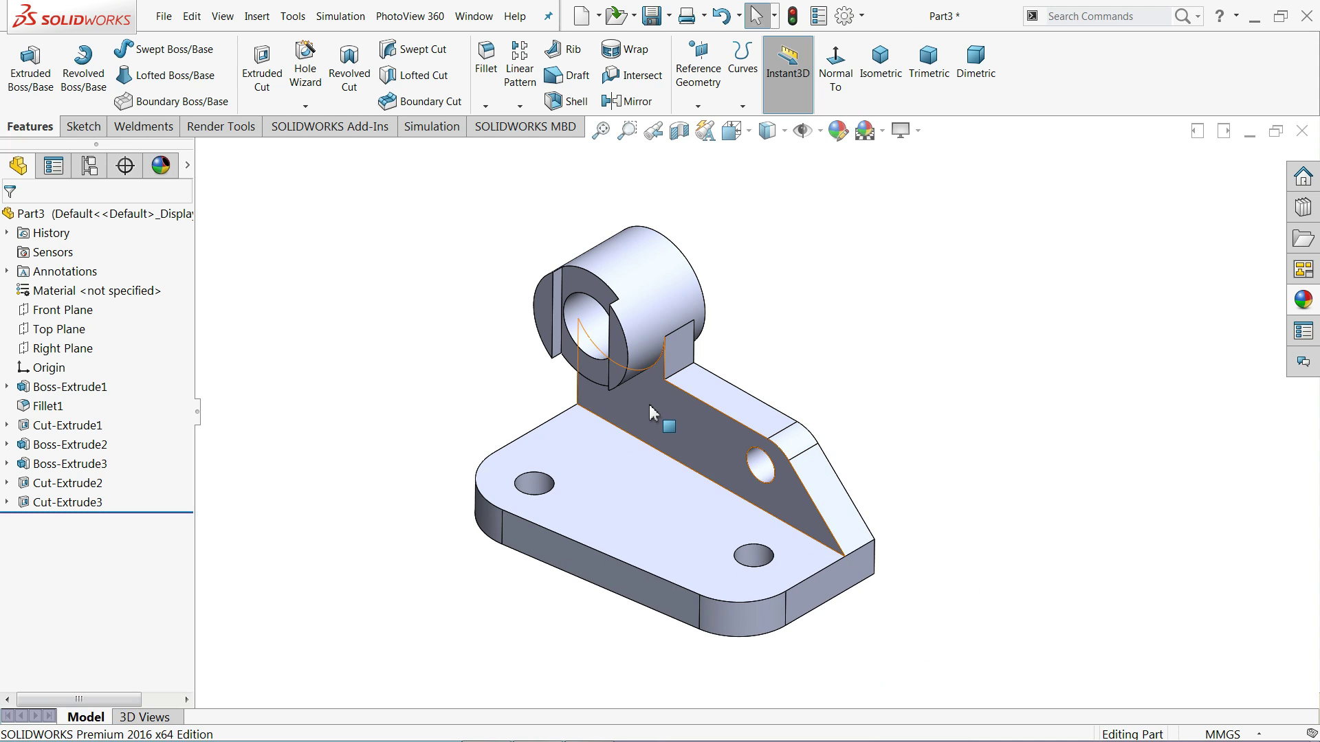
pyautogui.scroll(-1, 662, 434)
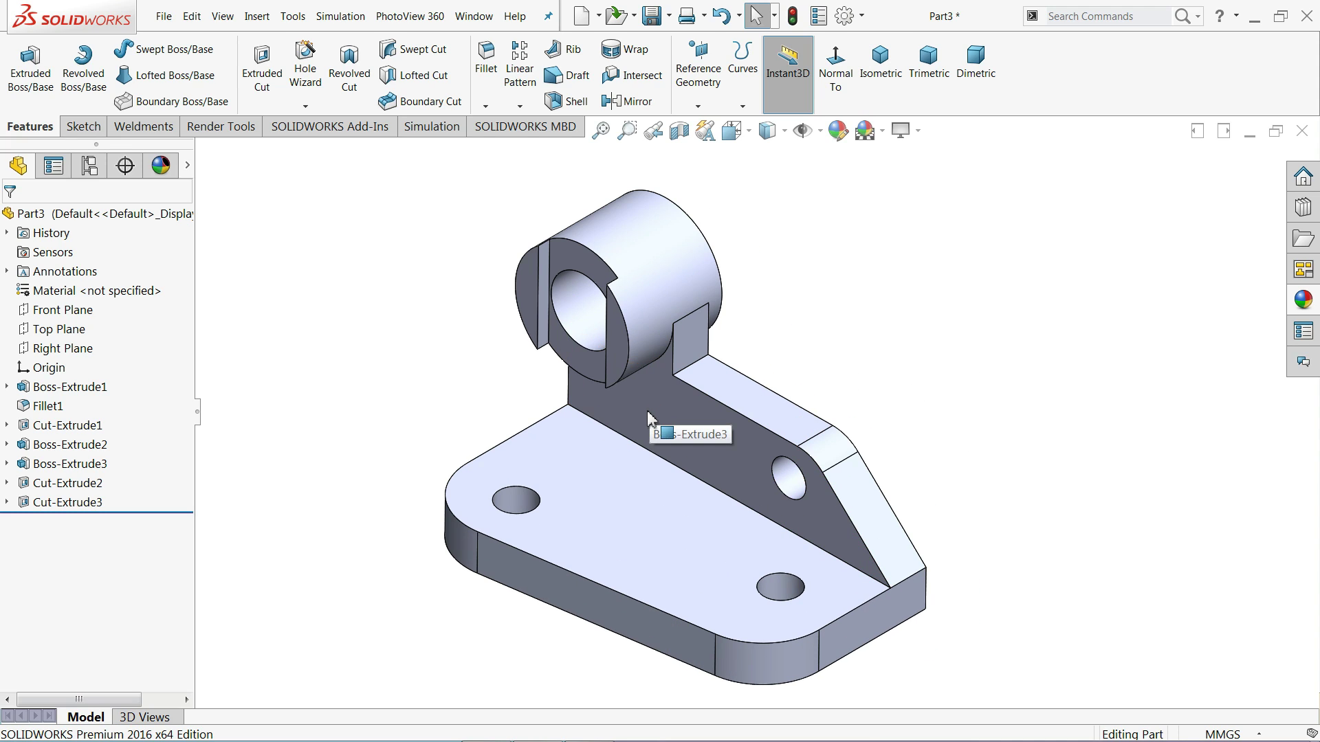
pyautogui.click(901, 130)
pyautogui.click(921, 155)
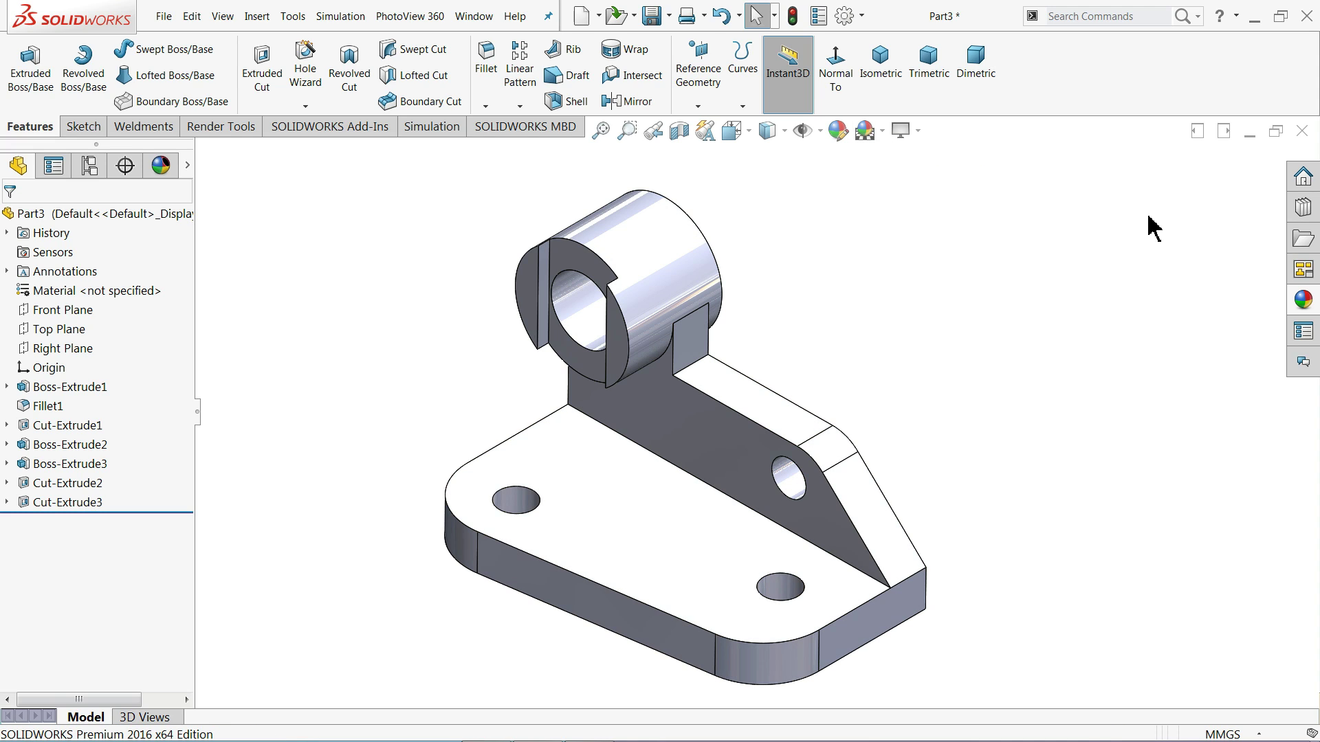
pyautogui.click(1304, 303)
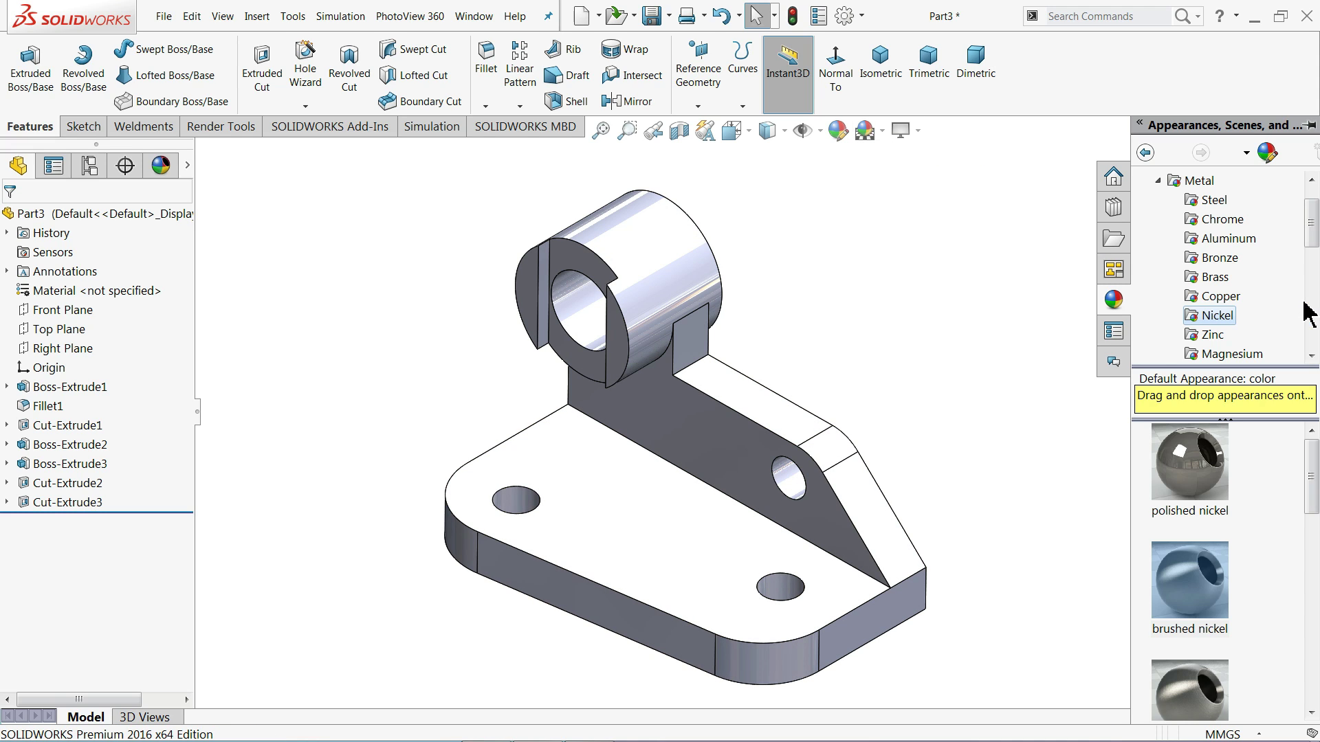
# Step: Apply the Solid Red appearance to the whole part
pyautogui.doubleClick(1200, 180)
pyautogui.click(1196, 258)
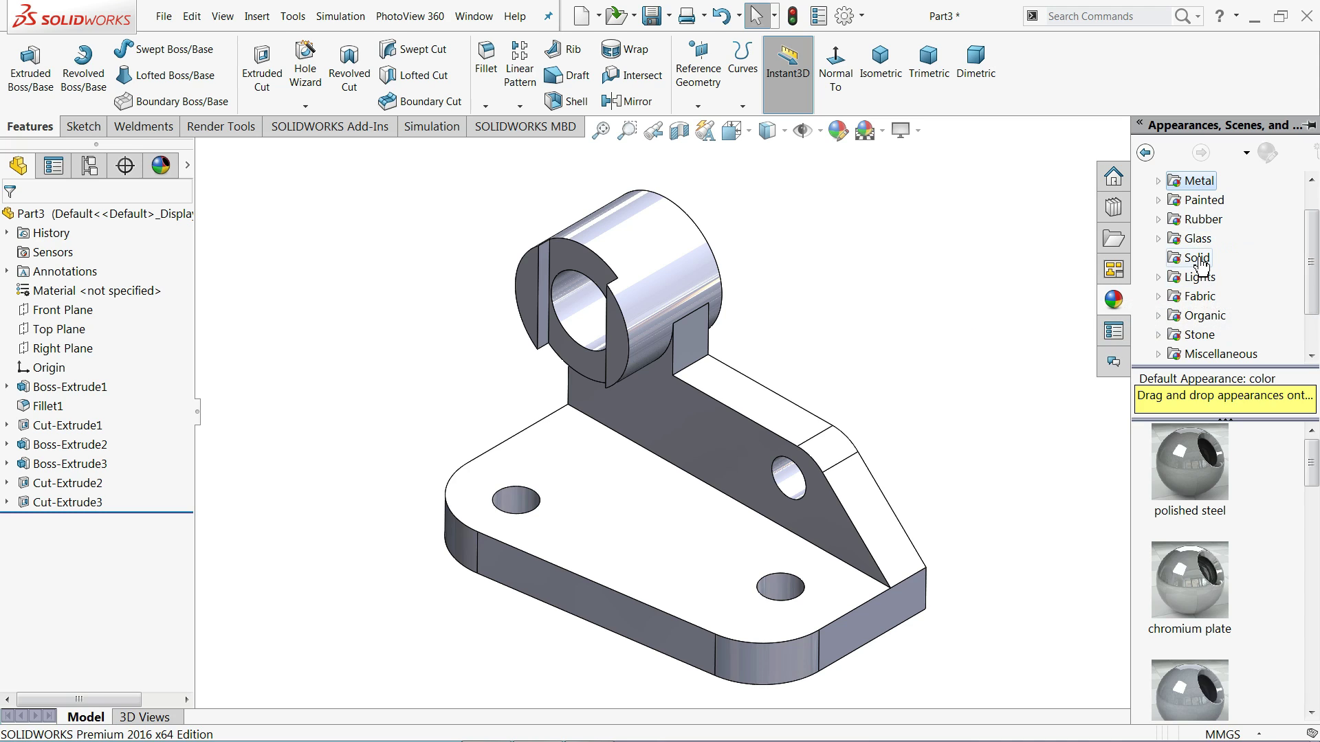
pyautogui.doubleClick(1196, 610)
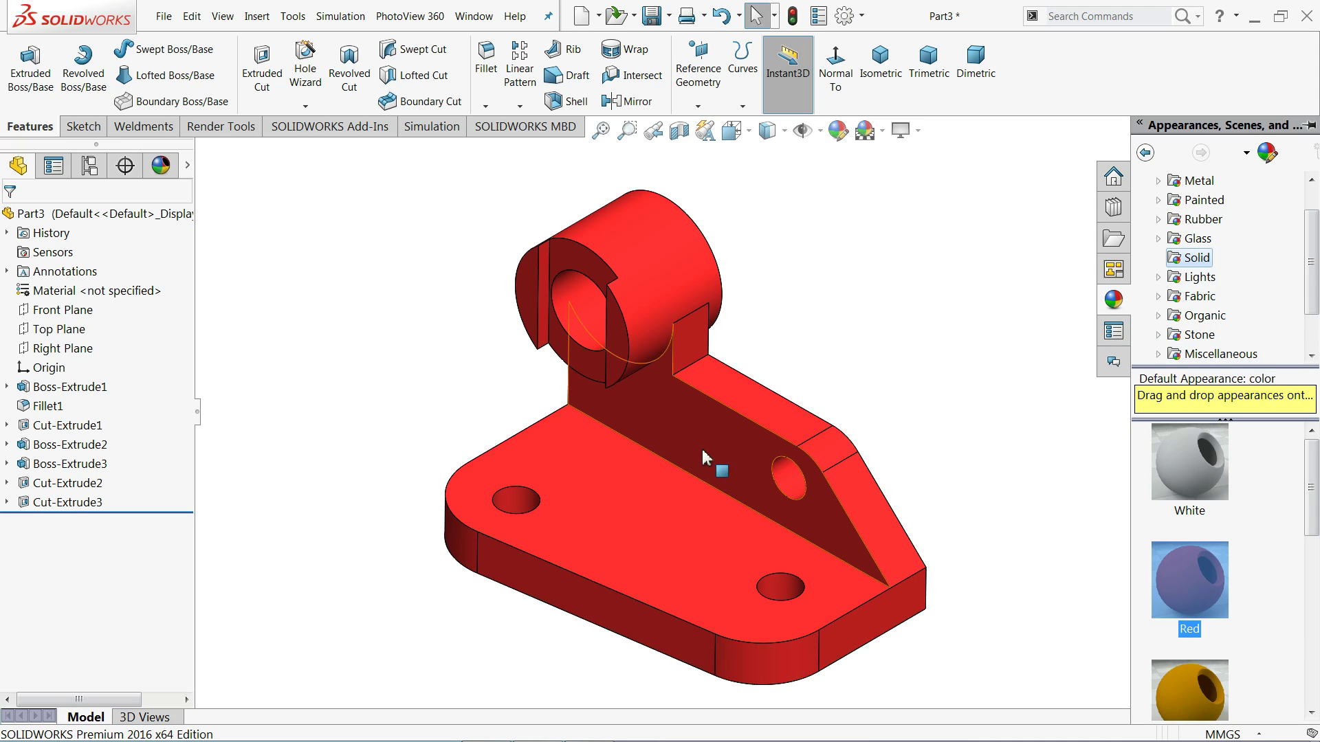
# Step: Select the boss, rib and both base hole faces together
pyautogui.click(595, 320)
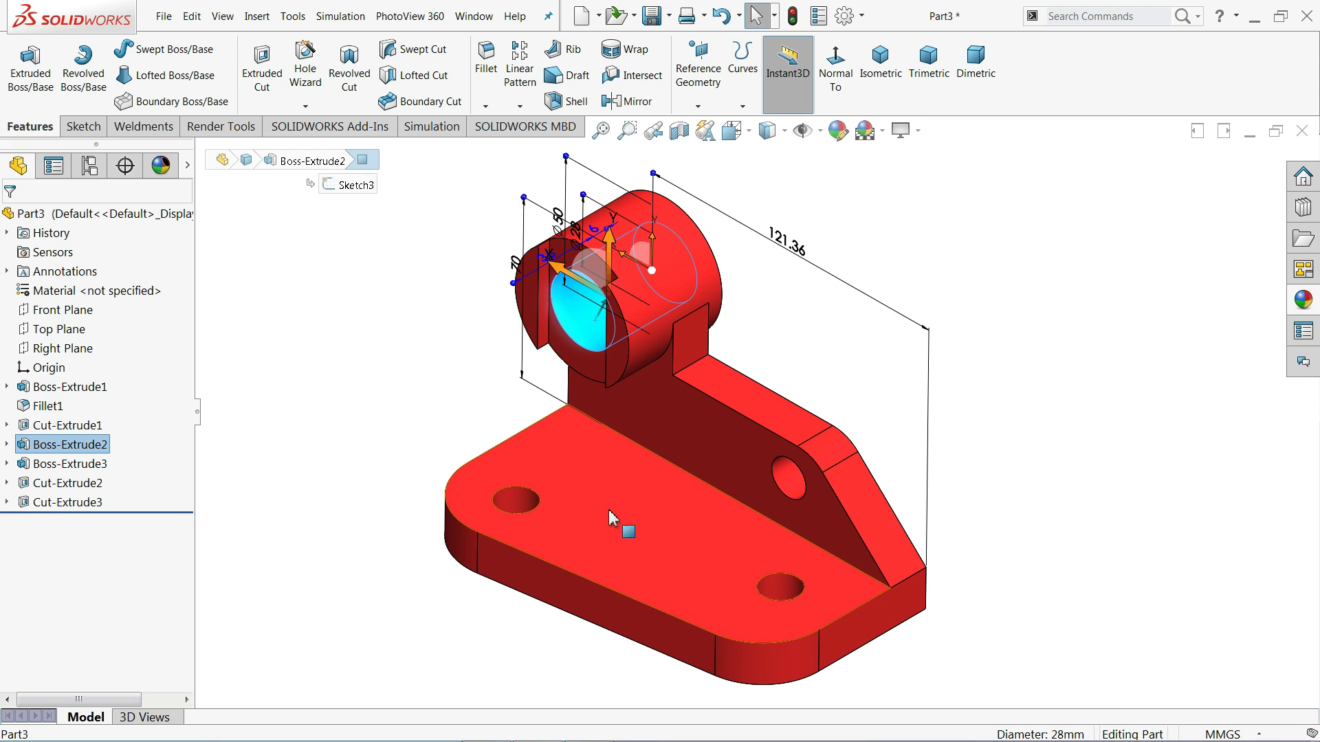
pyautogui.keyDown('ctrl'); pyautogui.click(522, 505); pyautogui.keyUp('ctrl')
pyautogui.keyDown('ctrl'); pyautogui.click(788, 493); pyautogui.keyUp('ctrl')
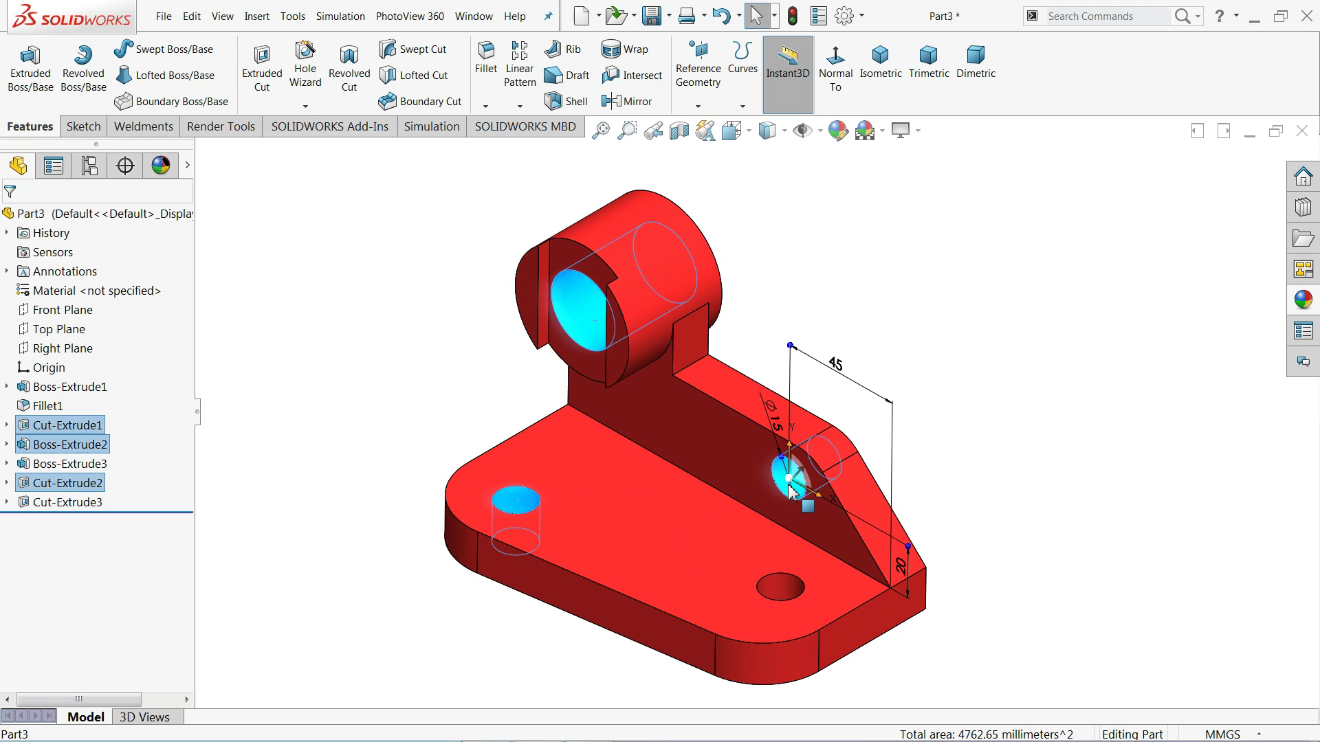
pyautogui.keyDown('ctrl'); pyautogui.click(784, 589); pyautogui.keyUp('ctrl')
pyautogui.click(1292, 298)
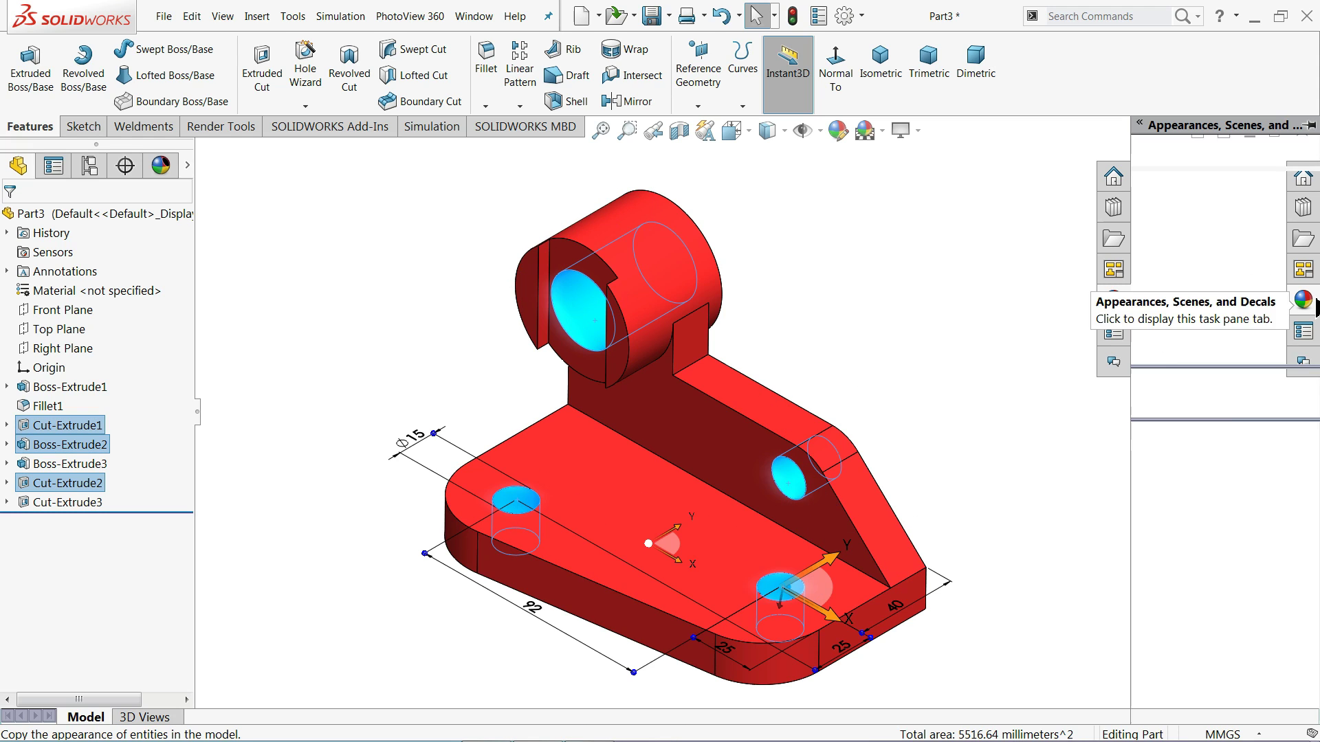
# Step: Apply brushed nickel from Metal > Nickel to the selected hole faces and inspect it
pyautogui.click(1158, 219)
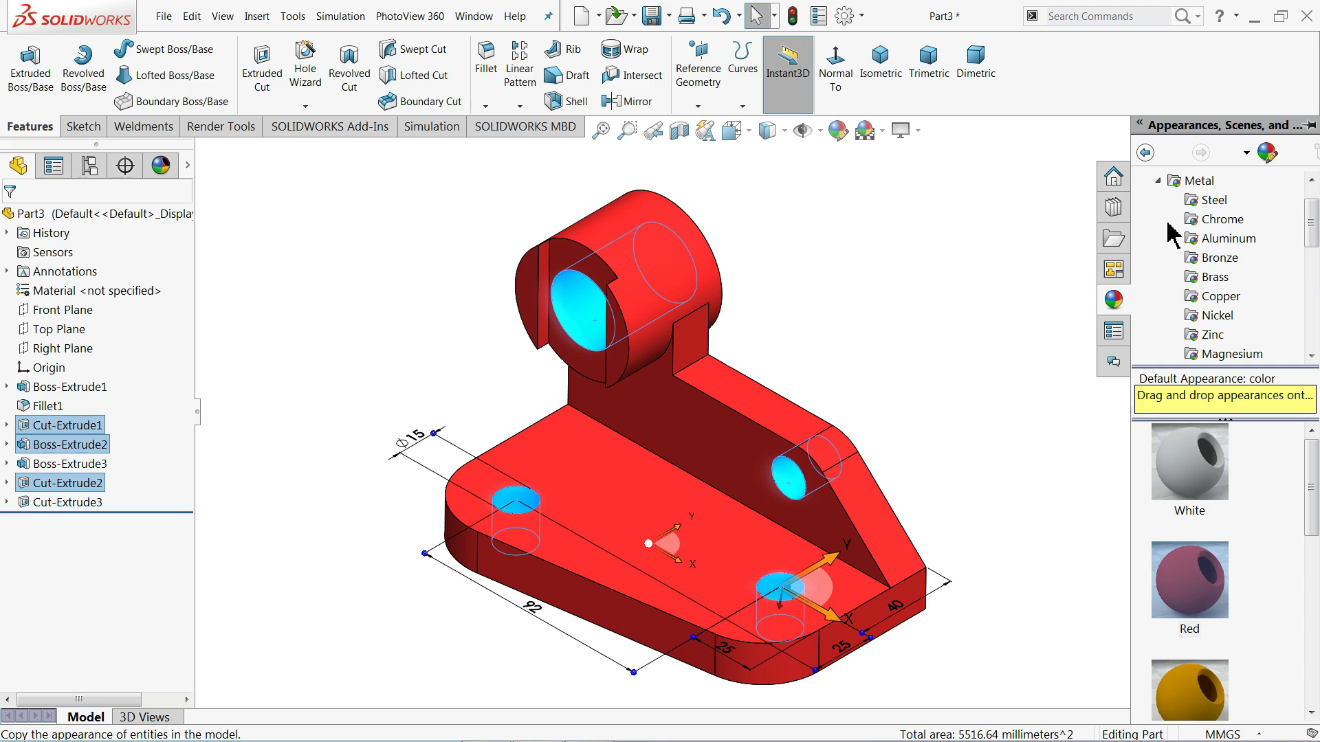
pyautogui.click(1212, 317)
pyautogui.click(1214, 605)
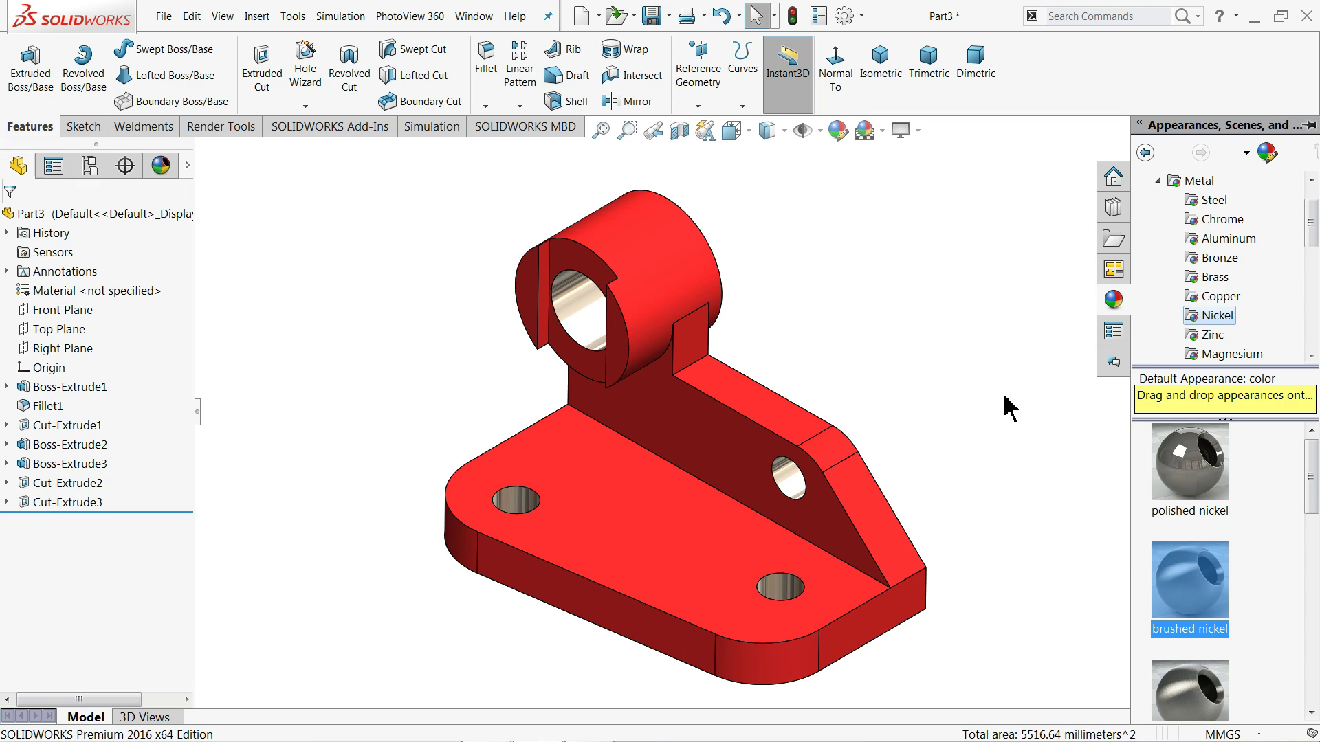
pyautogui.moveTo(997, 397); pyautogui.dragTo(1016, 444, button='middle')
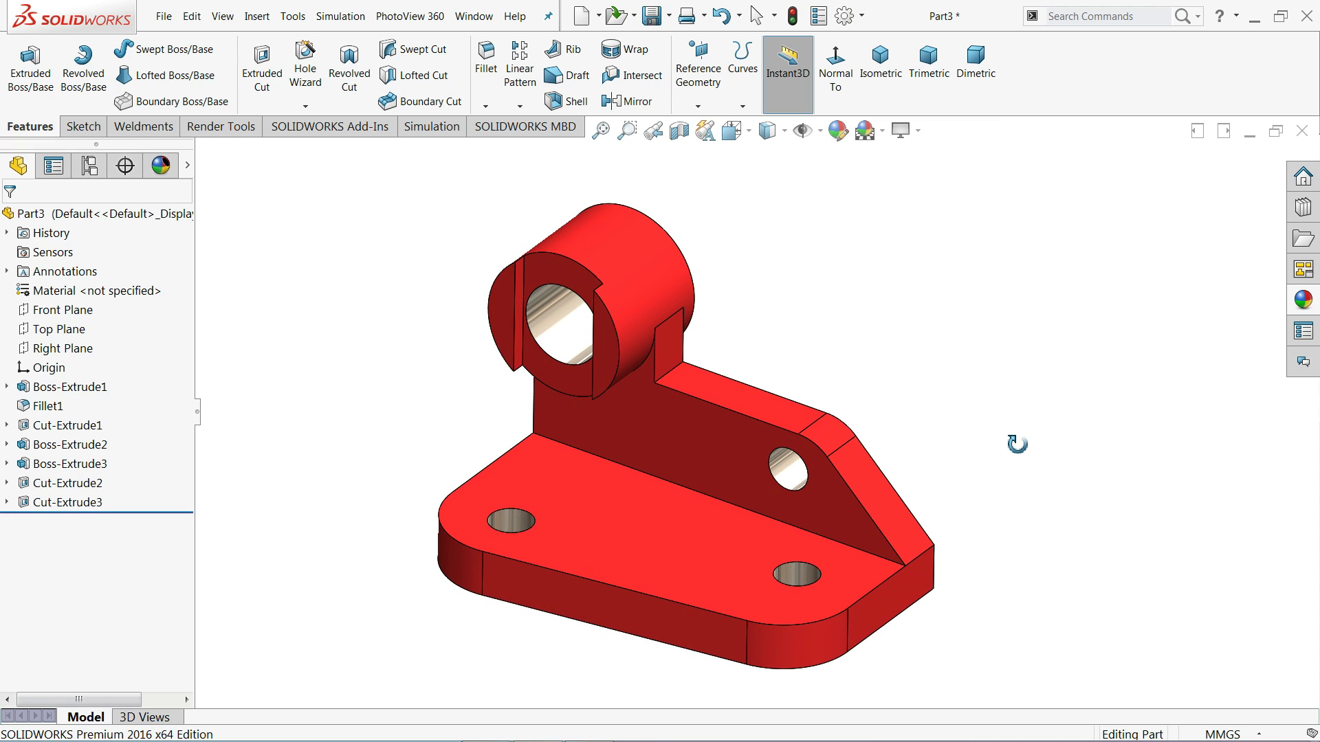
pyautogui.scroll(-2, 730, 512)
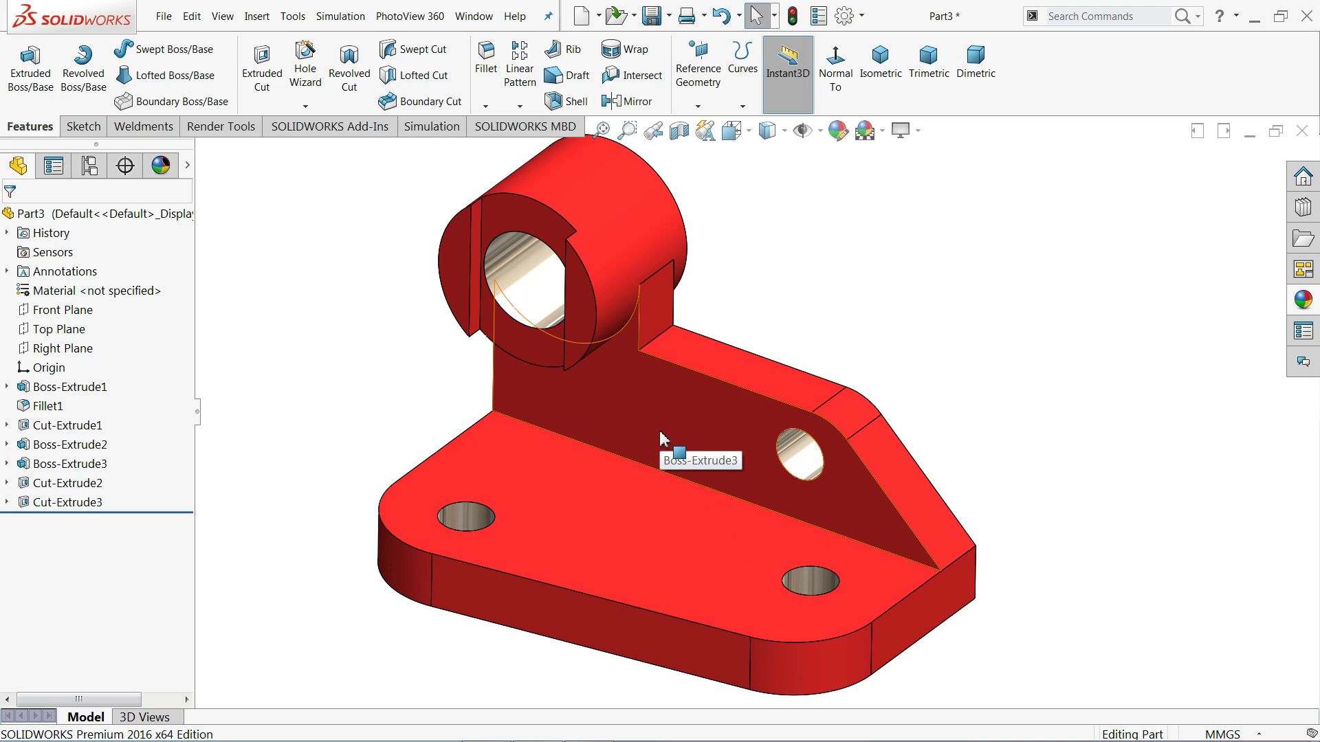
pyautogui.scroll(2, 662, 440)
pyautogui.scroll(-1, 691, 410)
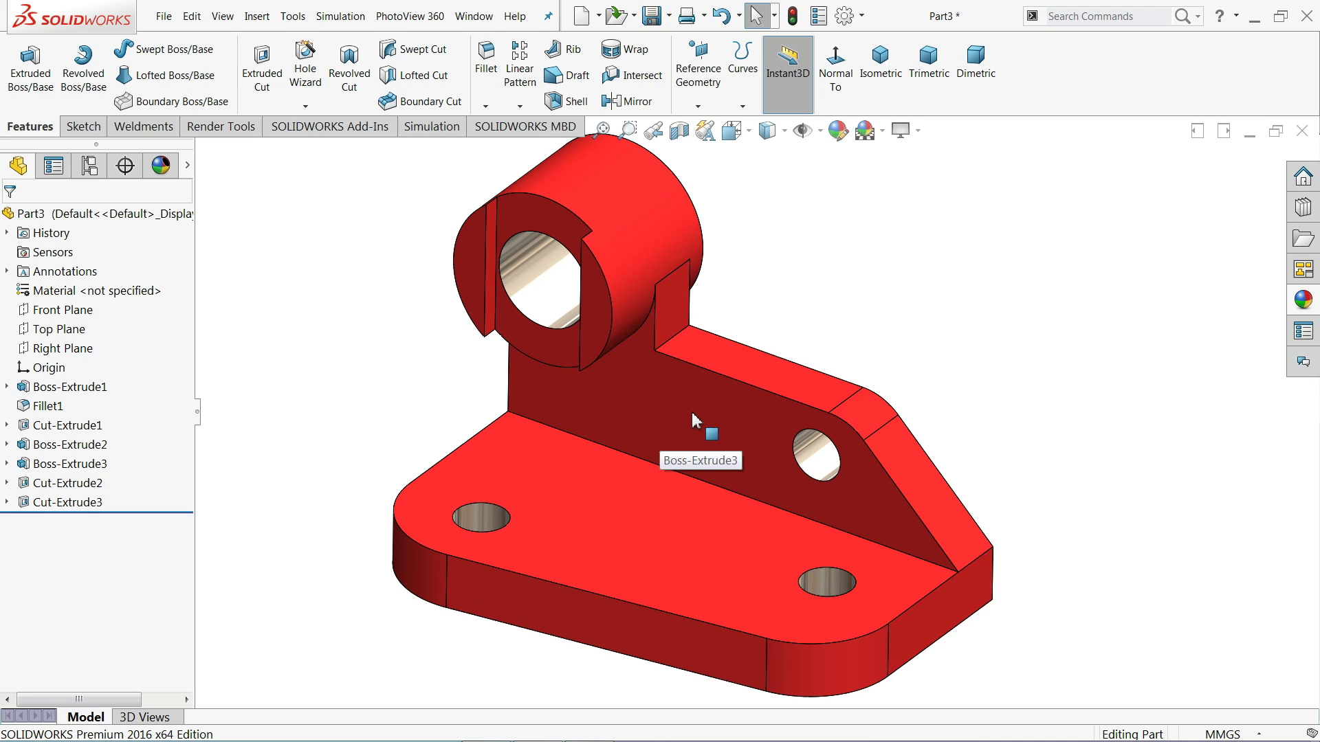